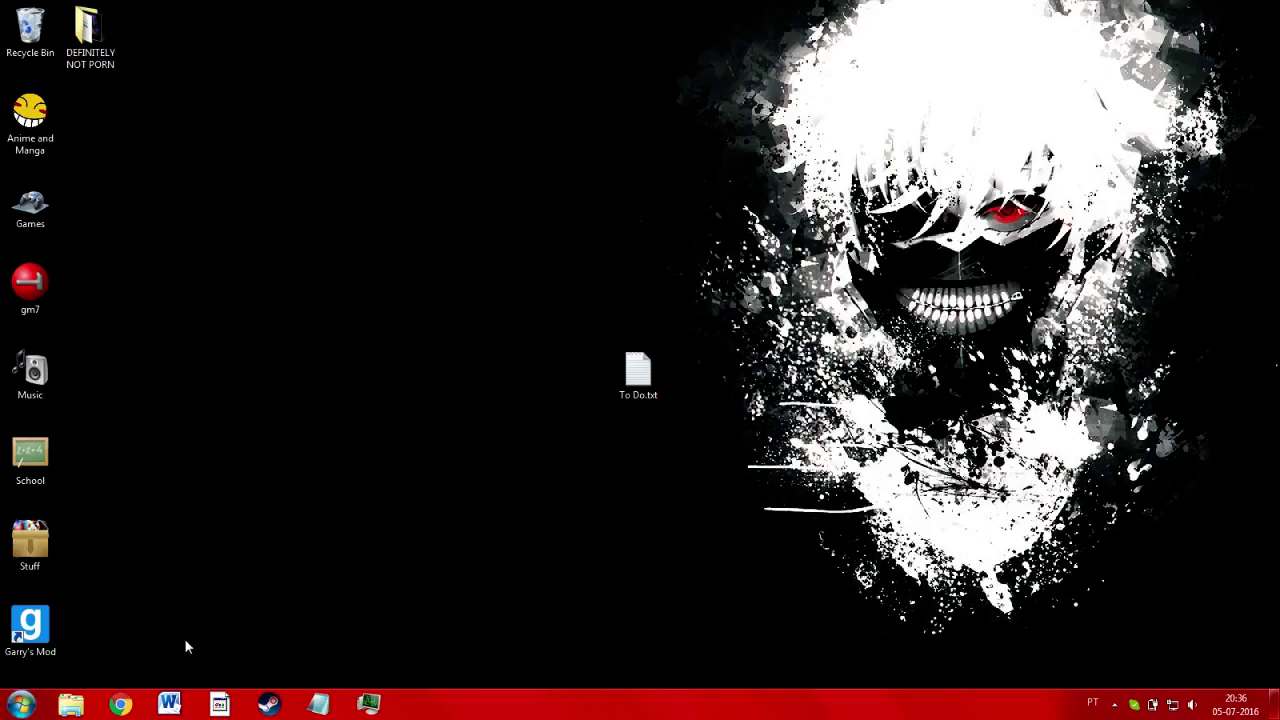
Launch Blender and dismiss its splash screen
{"action": "left_click", "coordinate": [21, 705]}
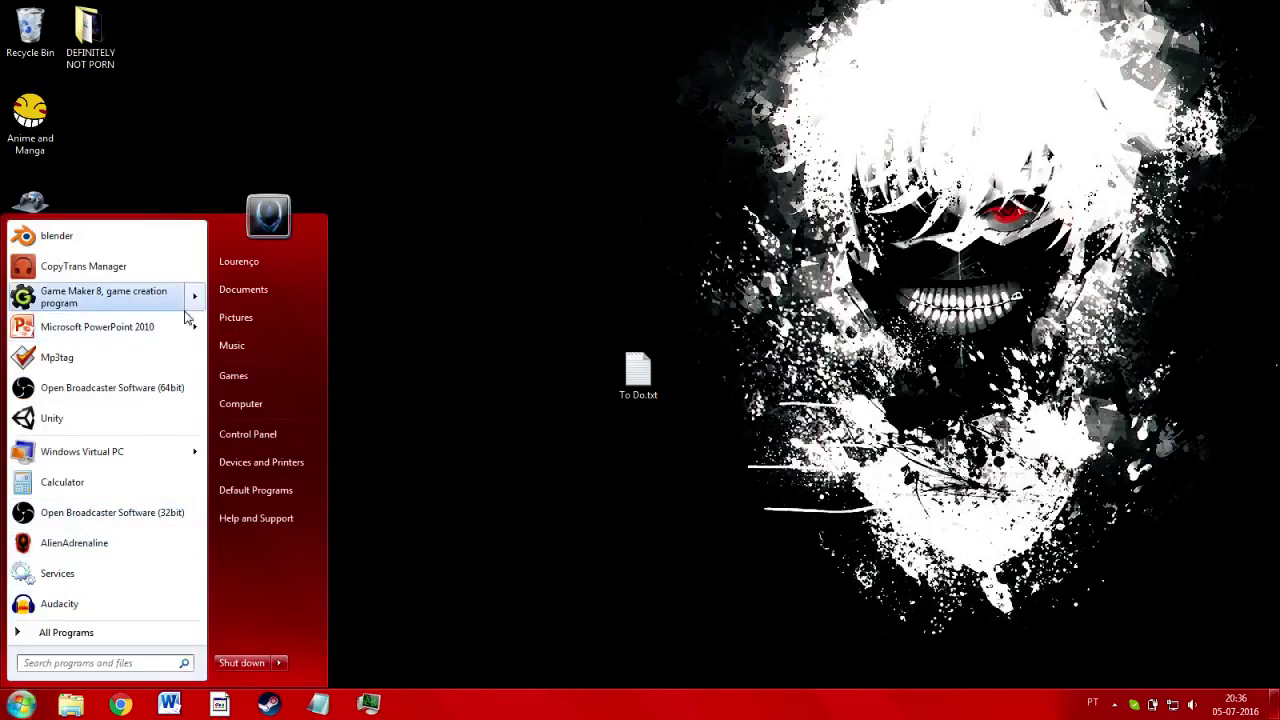
{"action": "left_click", "coordinate": [162, 246]}
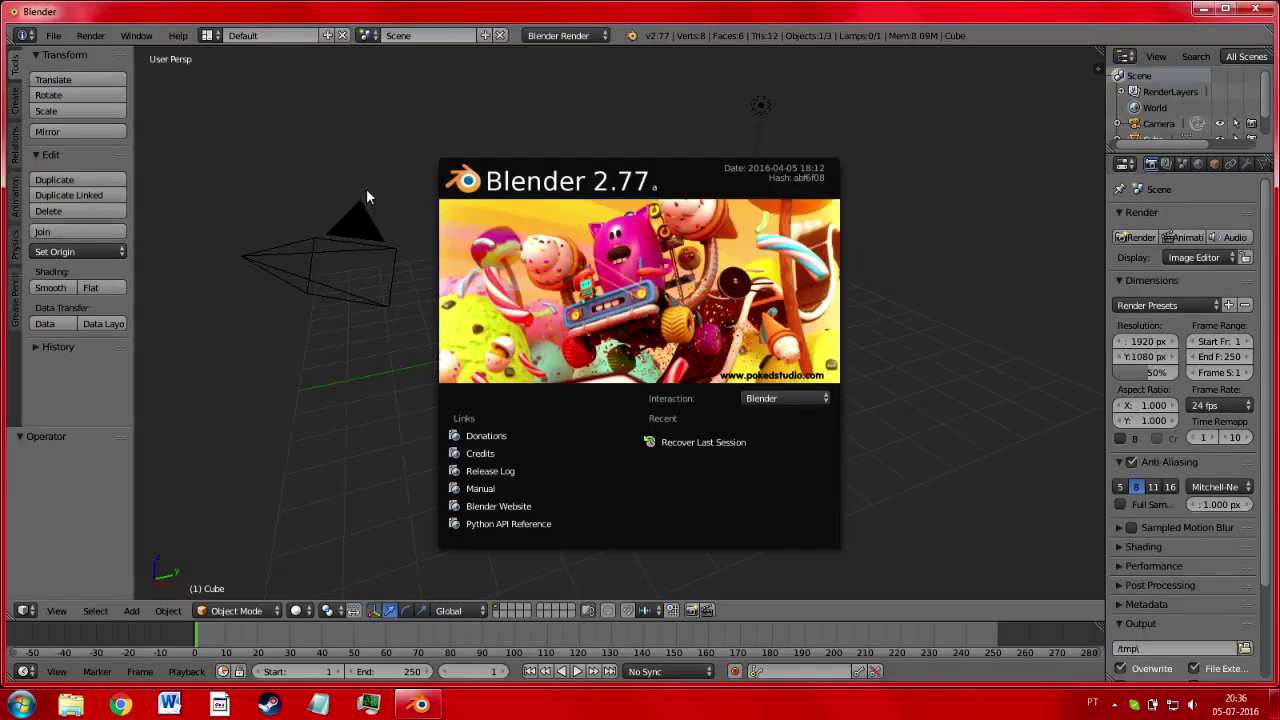
{"action": "left_click", "coordinate": [417, 297]}
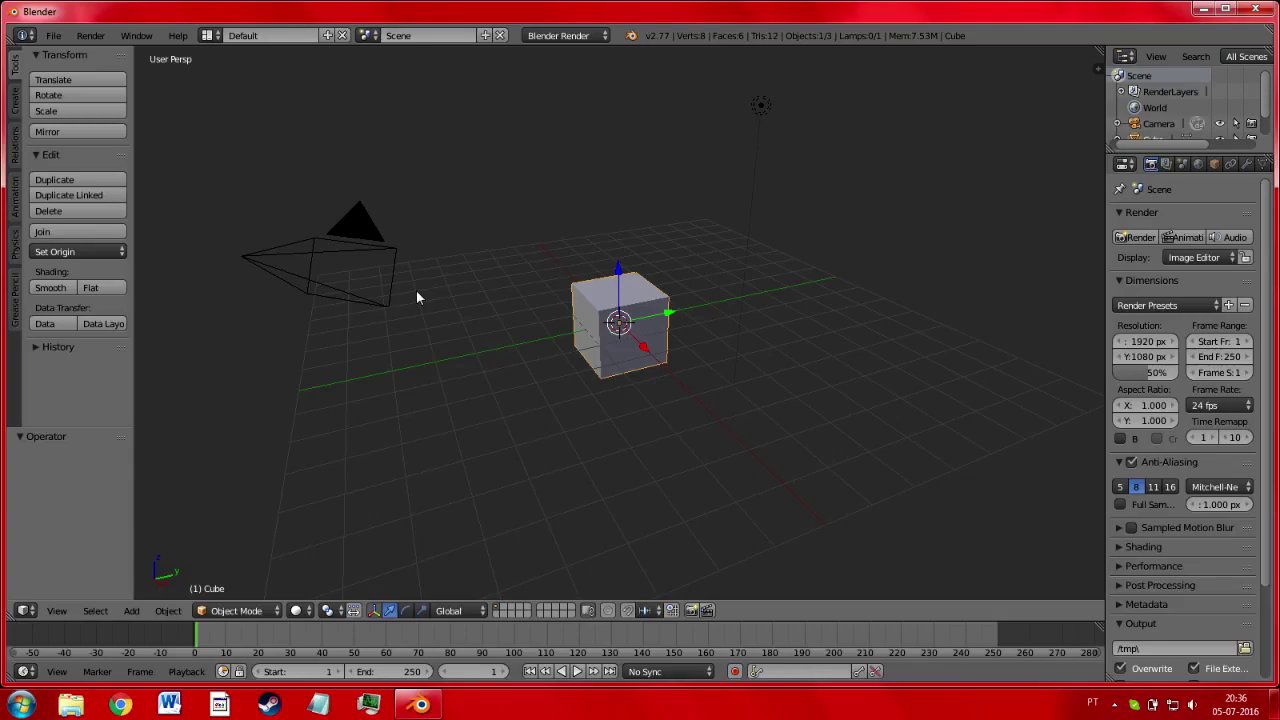
Delete all objects of the default scene, including the cube, camera and lamp
{"action": "key", "text": "a"}
{"action": "key", "text": "a"}
{"action": "key", "text": "x"}
{"action": "left_click", "coordinate": [417, 290]}
{"action": "left_click_drag", "start_coordinate": [417, 297], "coordinate": [628, 350]}
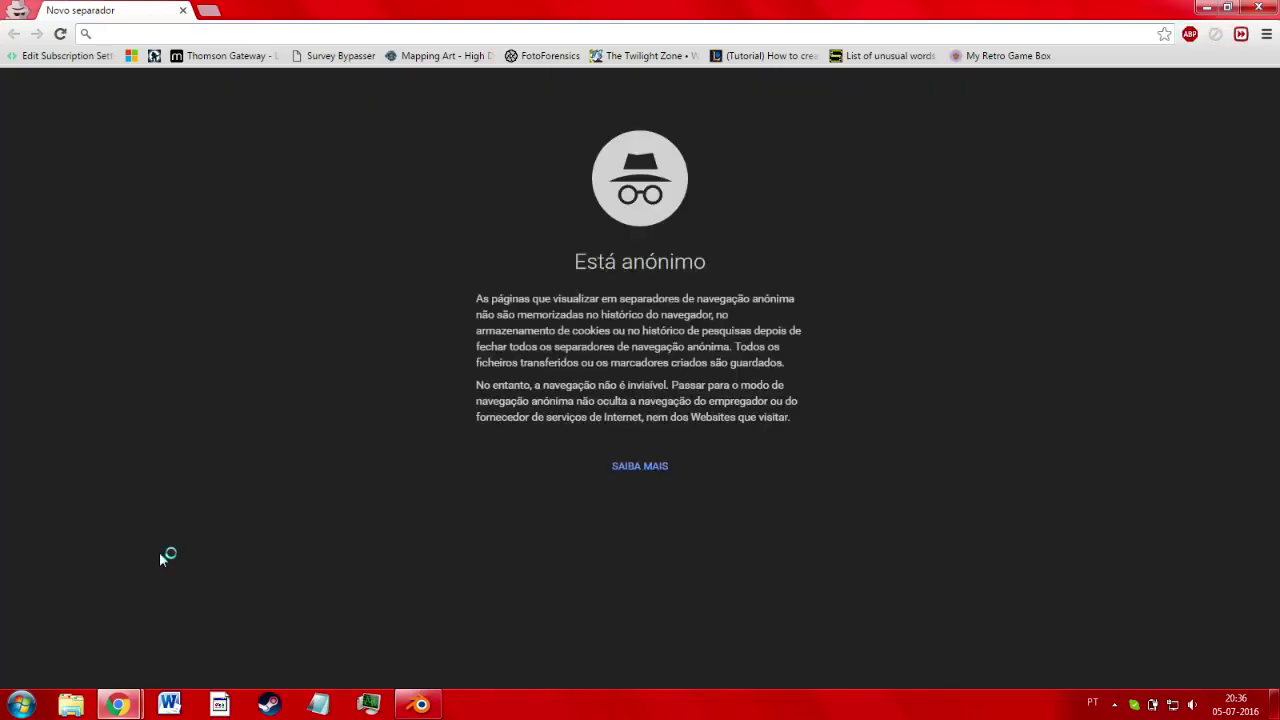
Switch to Chrome and search Google for "smd tools blender"
{"action": "type", "text": "smd"}
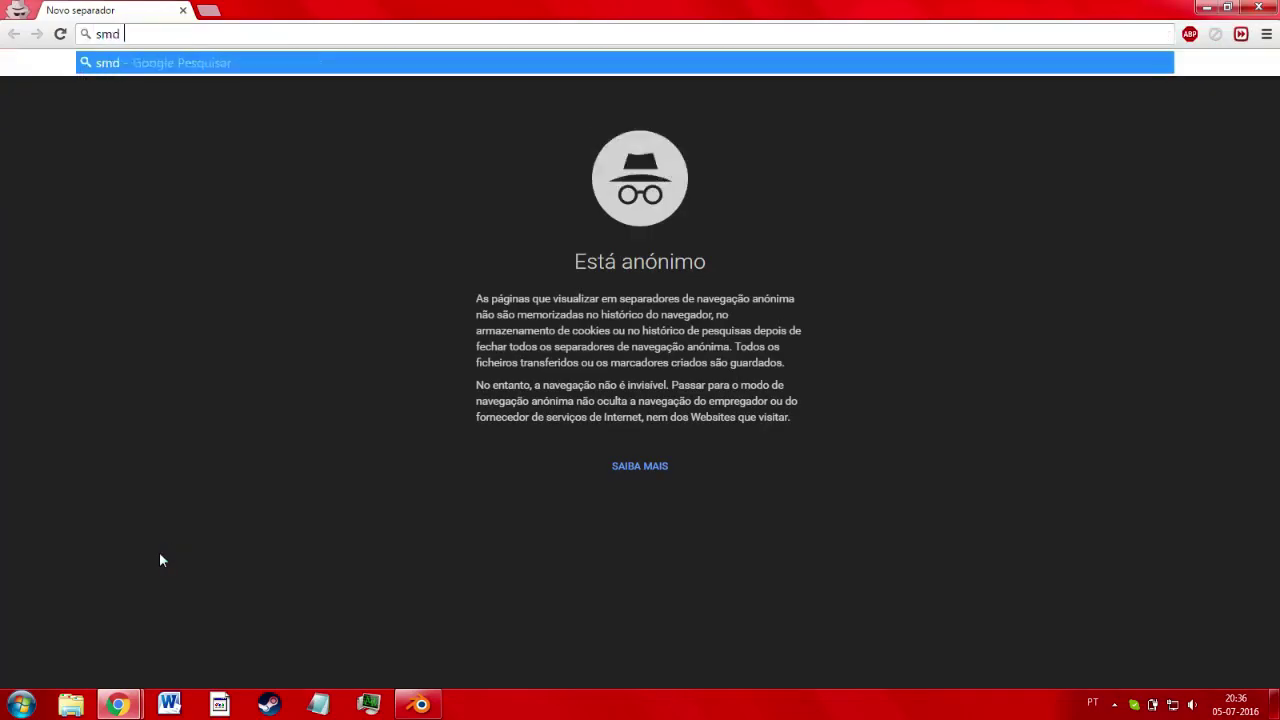
{"action": "type", "text": " tools"}
{"action": "key", "text": "Return"}
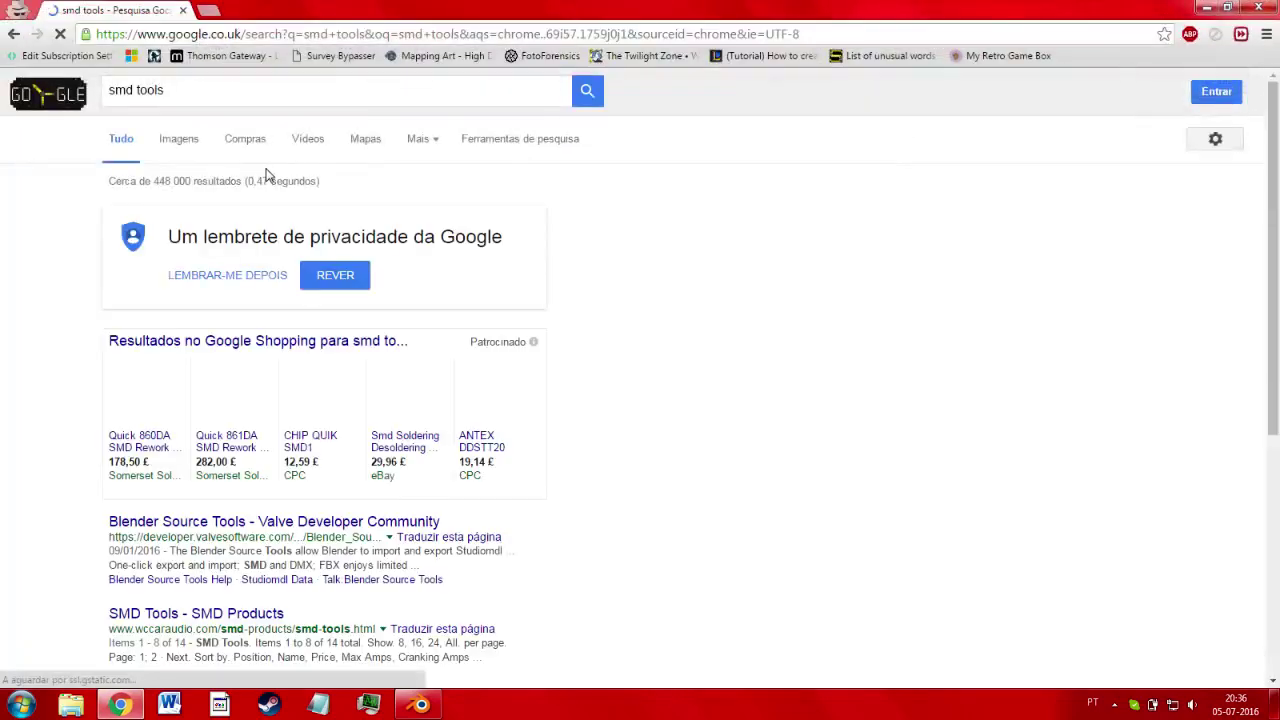
{"action": "left_click", "coordinate": [238, 97]}
{"action": "type", "text": "bl"}
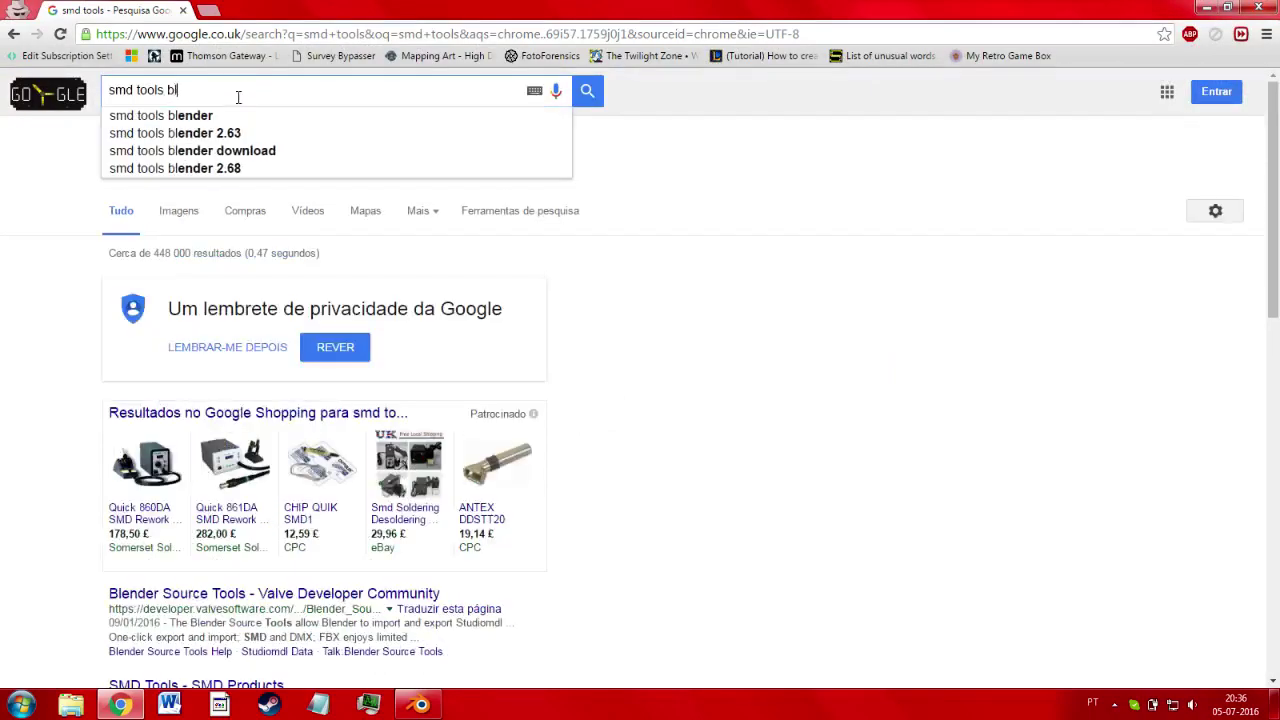
{"action": "key", "text": "Down"}
{"action": "key", "text": "Return"}
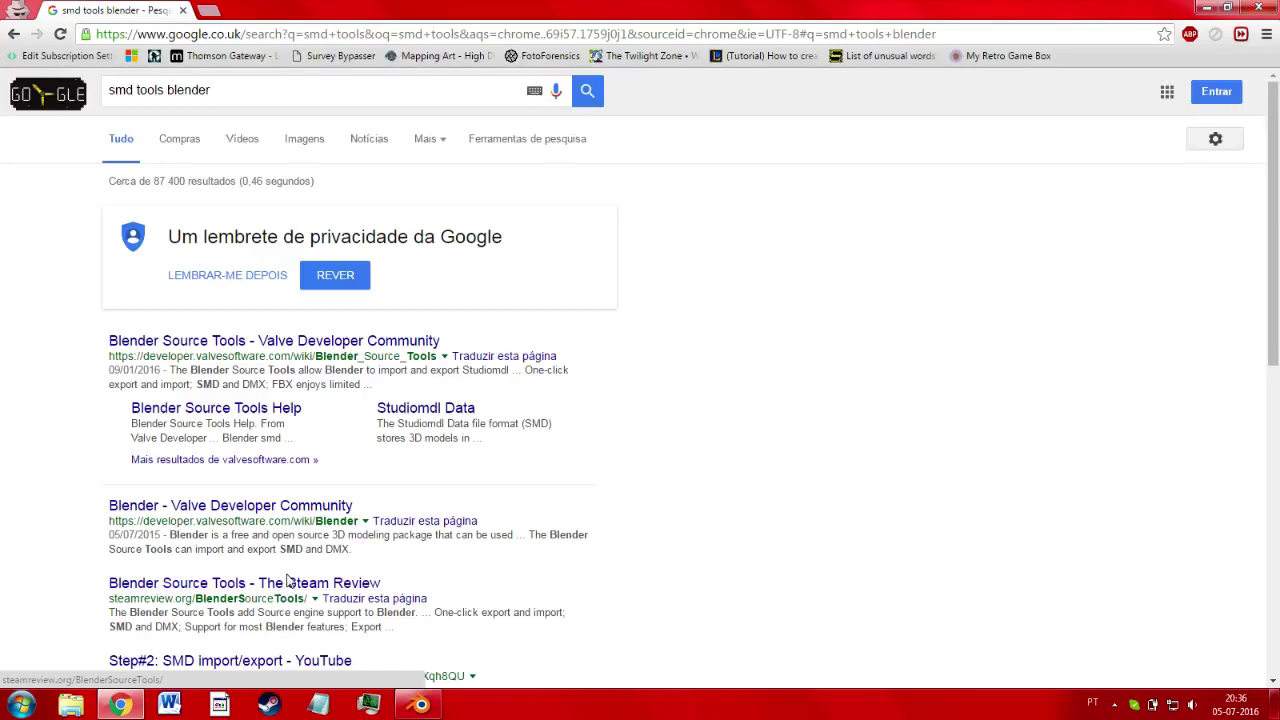
Open the Valve Developer Community page on Blender Source Tools and download the Source Tools zip, version 2.7.1
{"action": "left_click", "coordinate": [324, 342]}
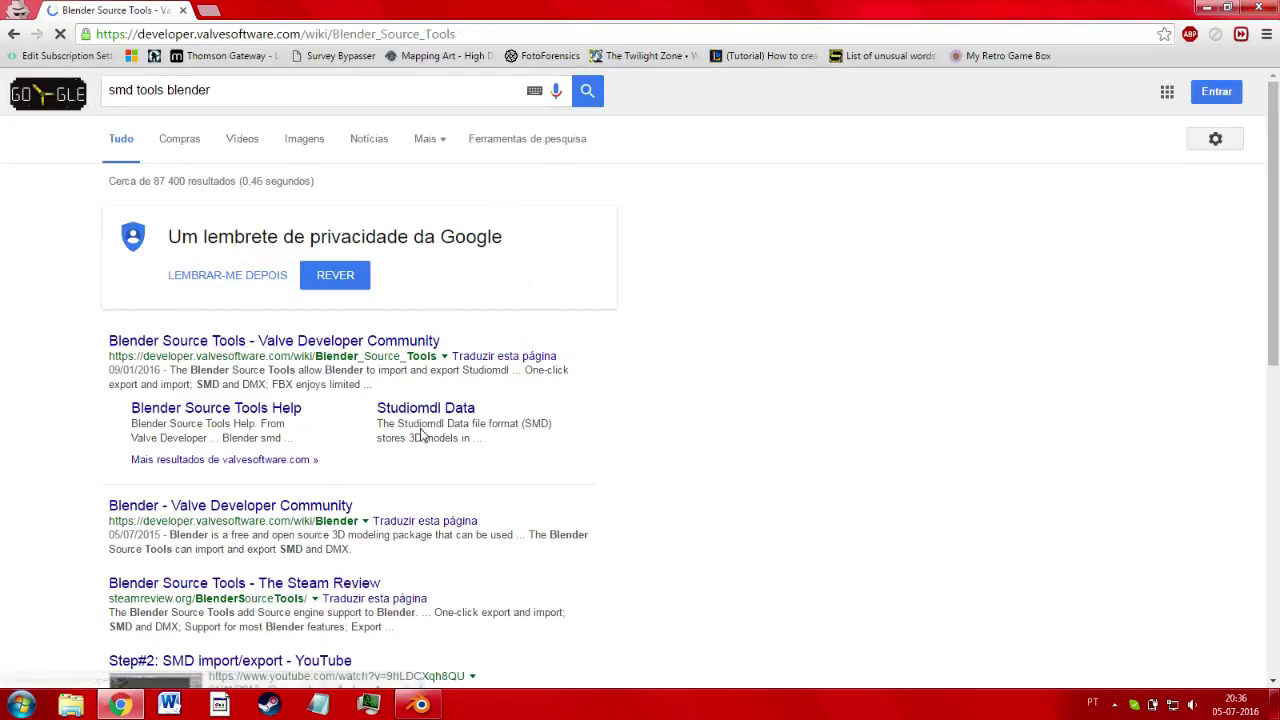
{"action": "scroll", "coordinate": [514, 226], "scroll_direction": "down", "scroll_amount": 3}
{"action": "scroll", "coordinate": [255, 477], "scroll_direction": "up", "scroll_amount": 3}
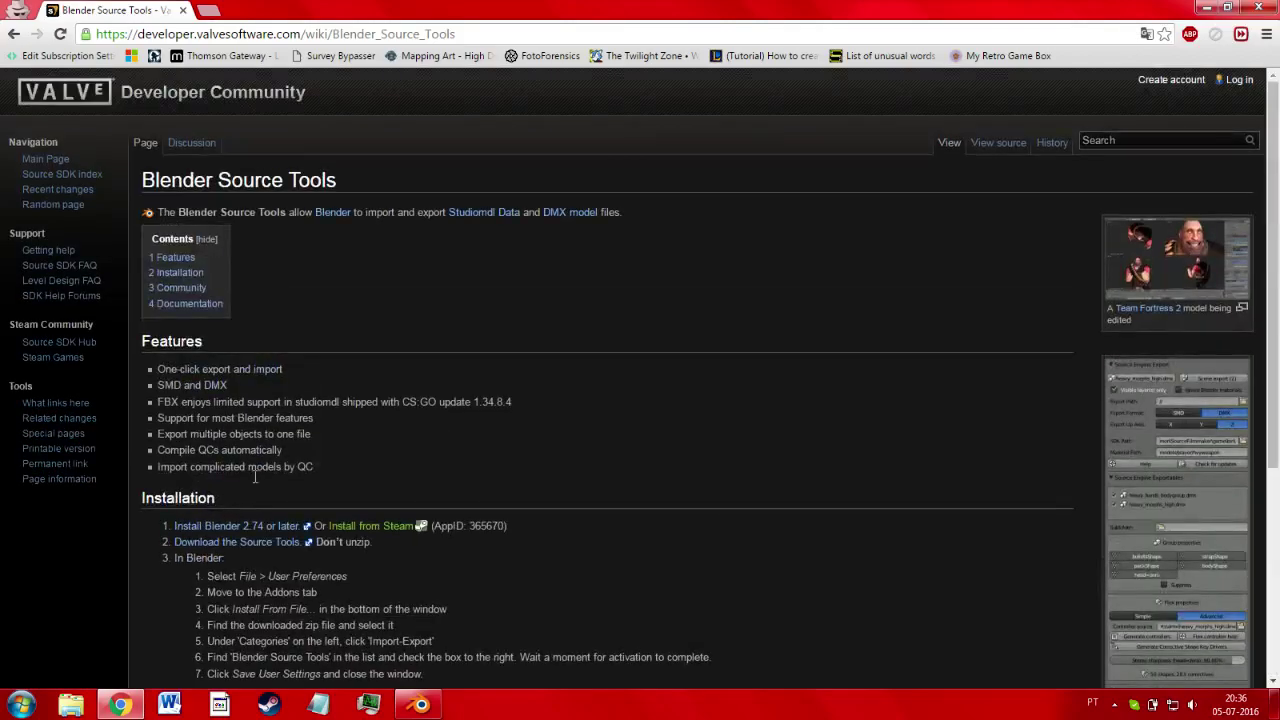
{"action": "left_click", "coordinate": [262, 540]}
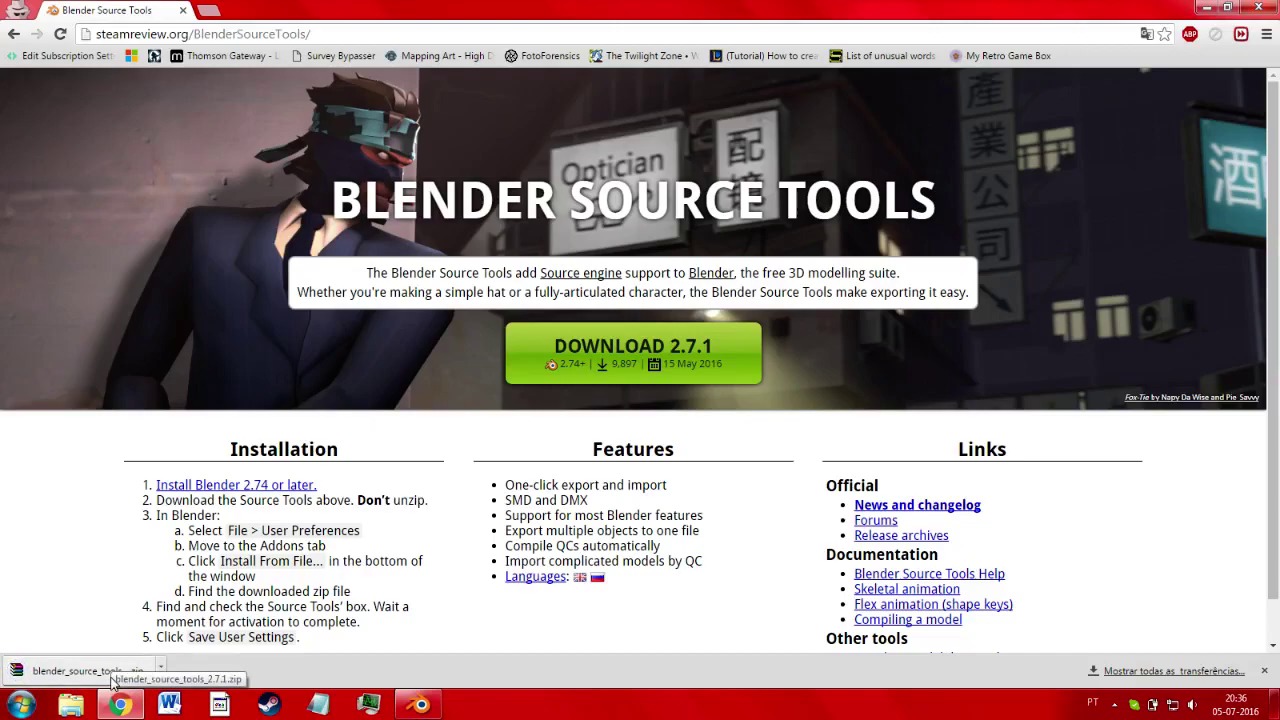
Switch back to Blender and open the file browser for installing an add-on from file in the User Preferences
{"action": "left_click", "coordinate": [420, 705]}
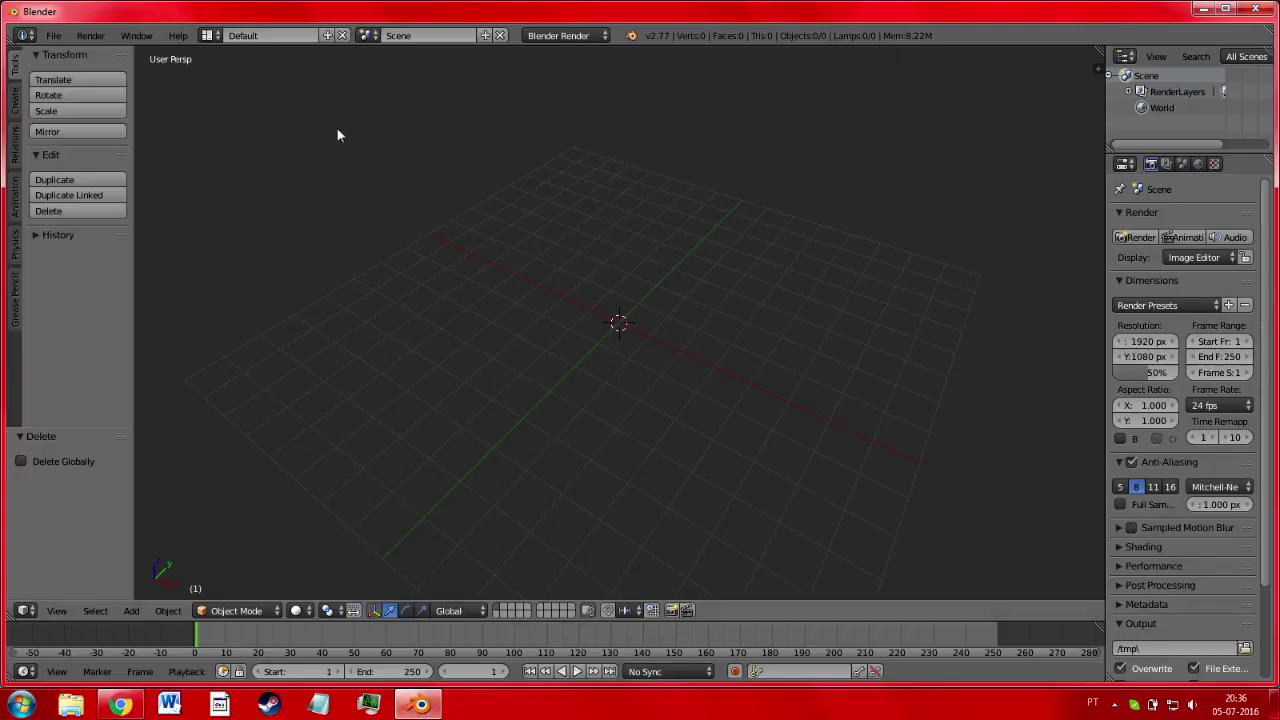
{"action": "left_click", "coordinate": [53, 35]}
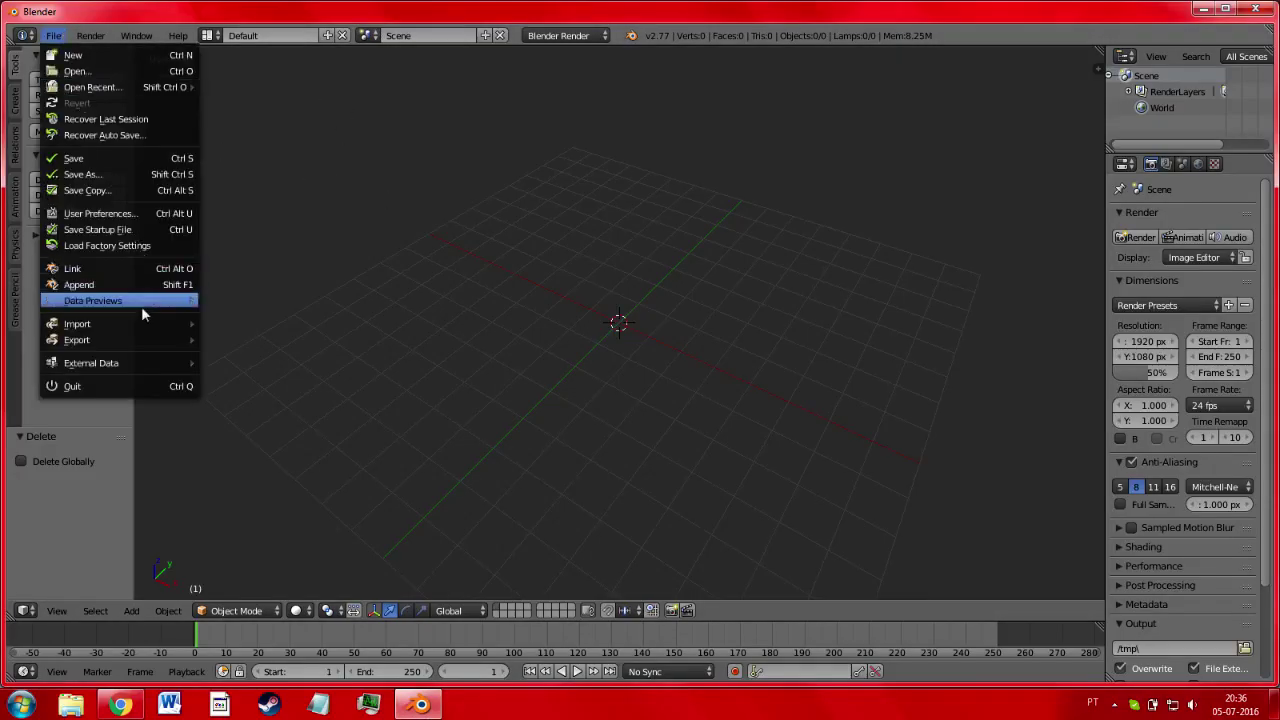
{"action": "left_click", "coordinate": [150, 214]}
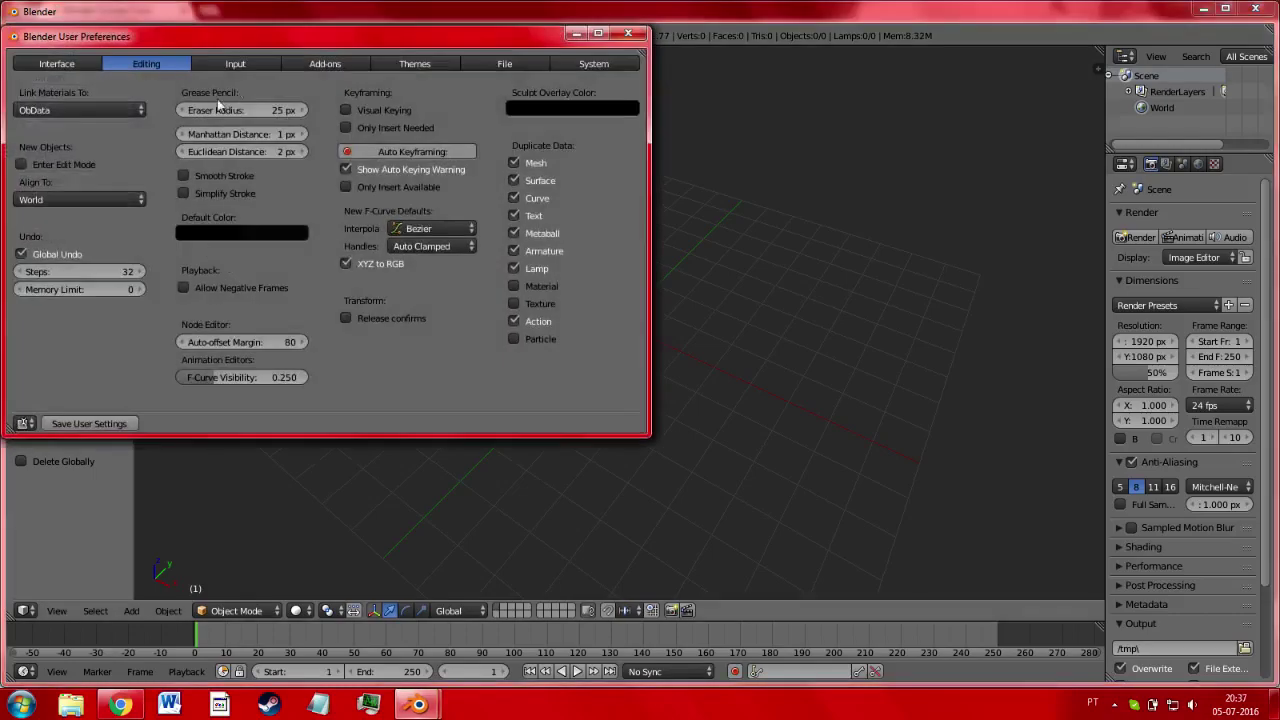
{"action": "left_click", "coordinate": [320, 64]}
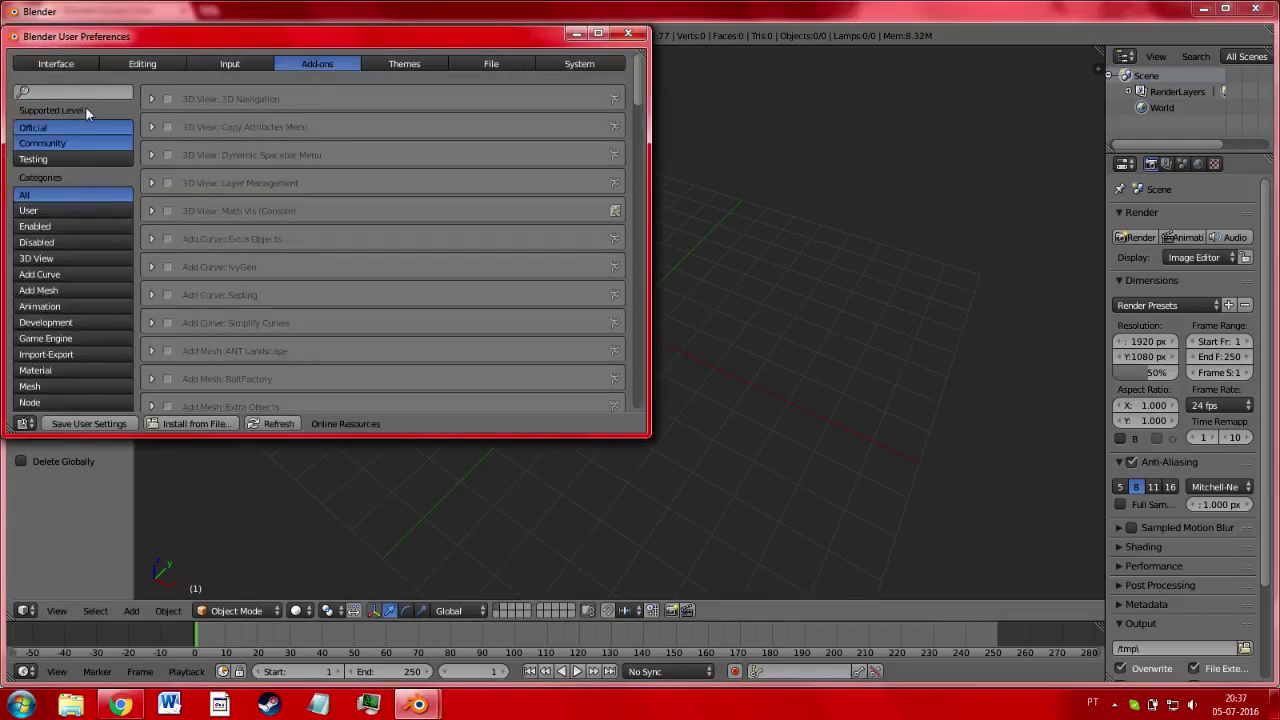
{"action": "left_click", "coordinate": [194, 424]}
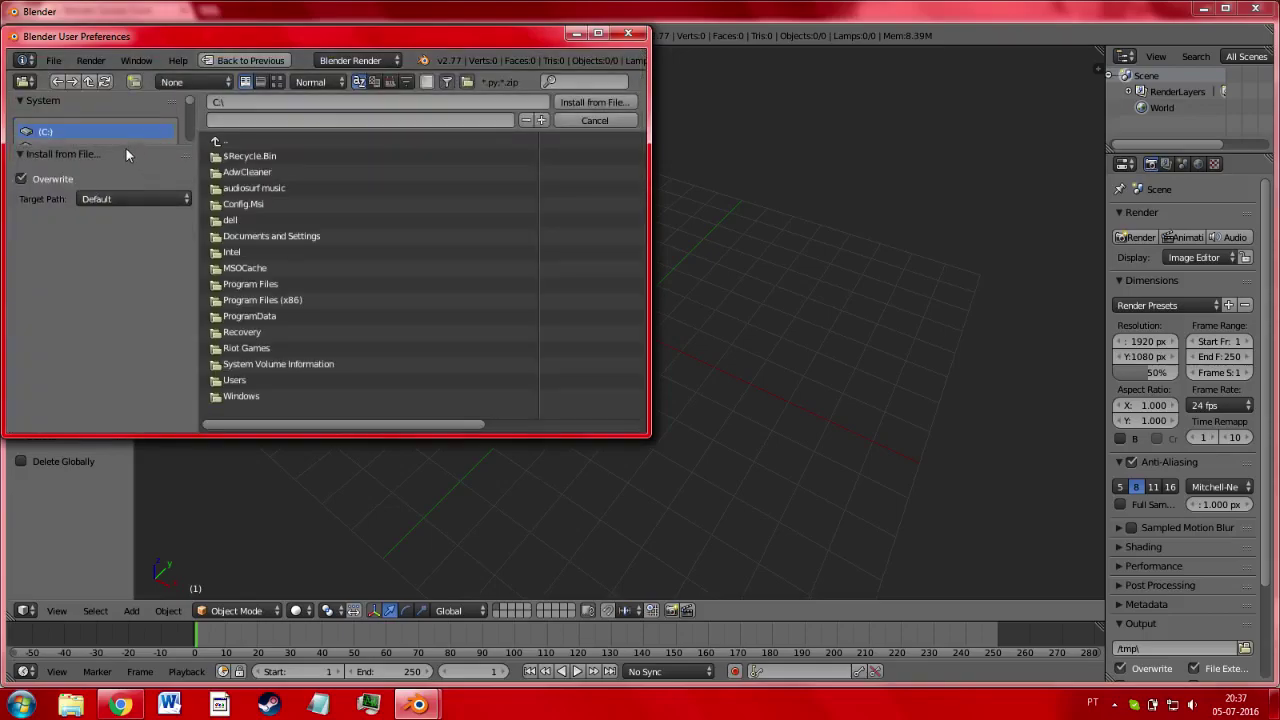
Install the add-on from blender_source_tools_2.7.1.zip in the user's Downloads folder
{"action": "left_click", "coordinate": [82, 231]}
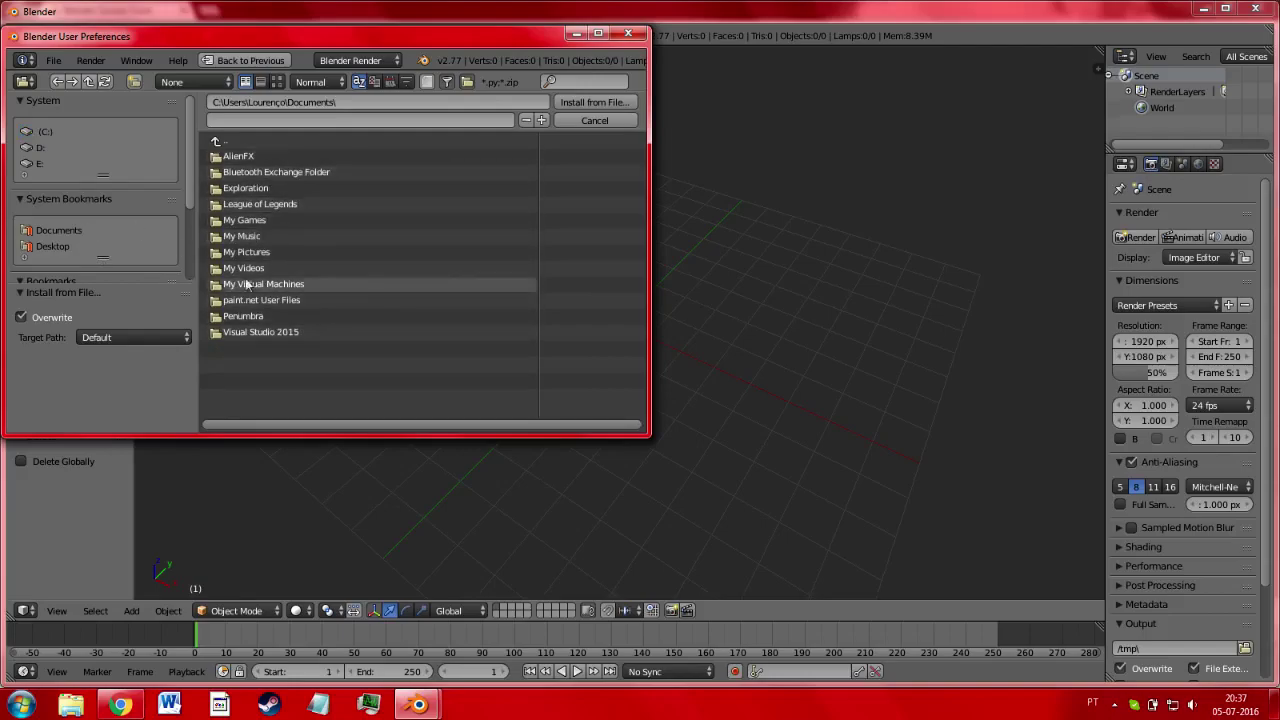
{"action": "left_click", "coordinate": [54, 246]}
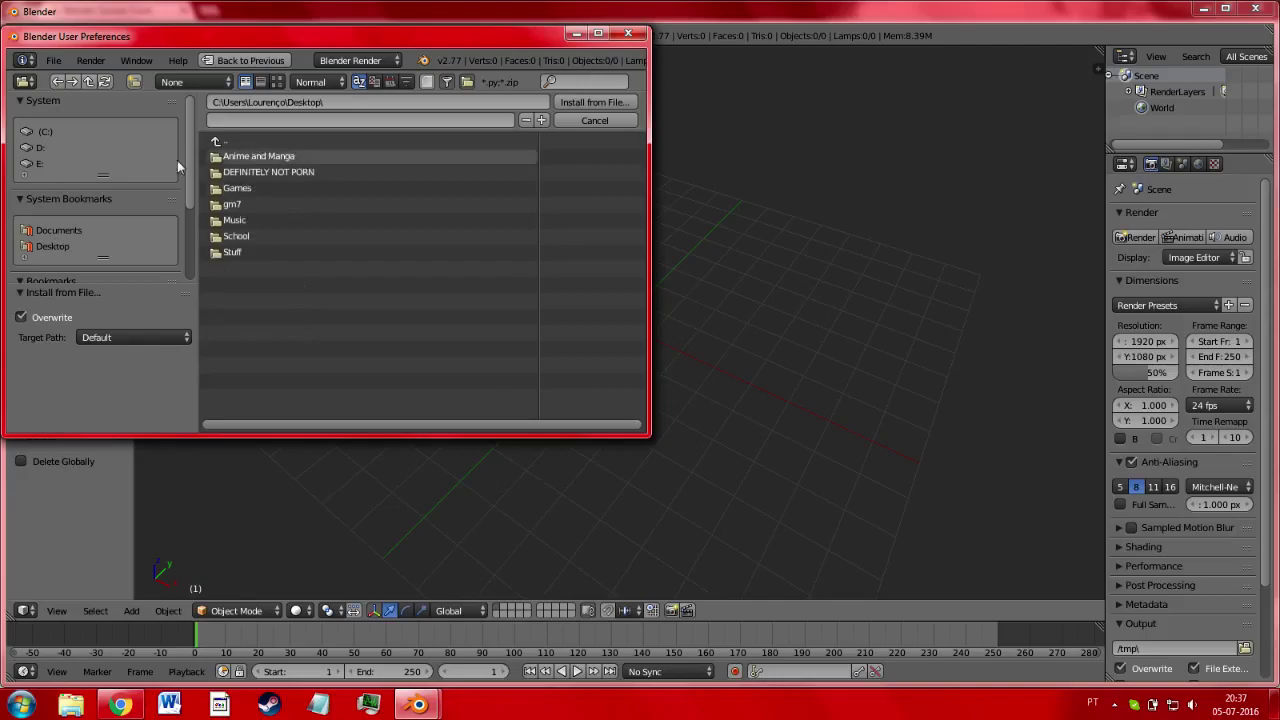
{"action": "left_click", "coordinate": [48, 132]}
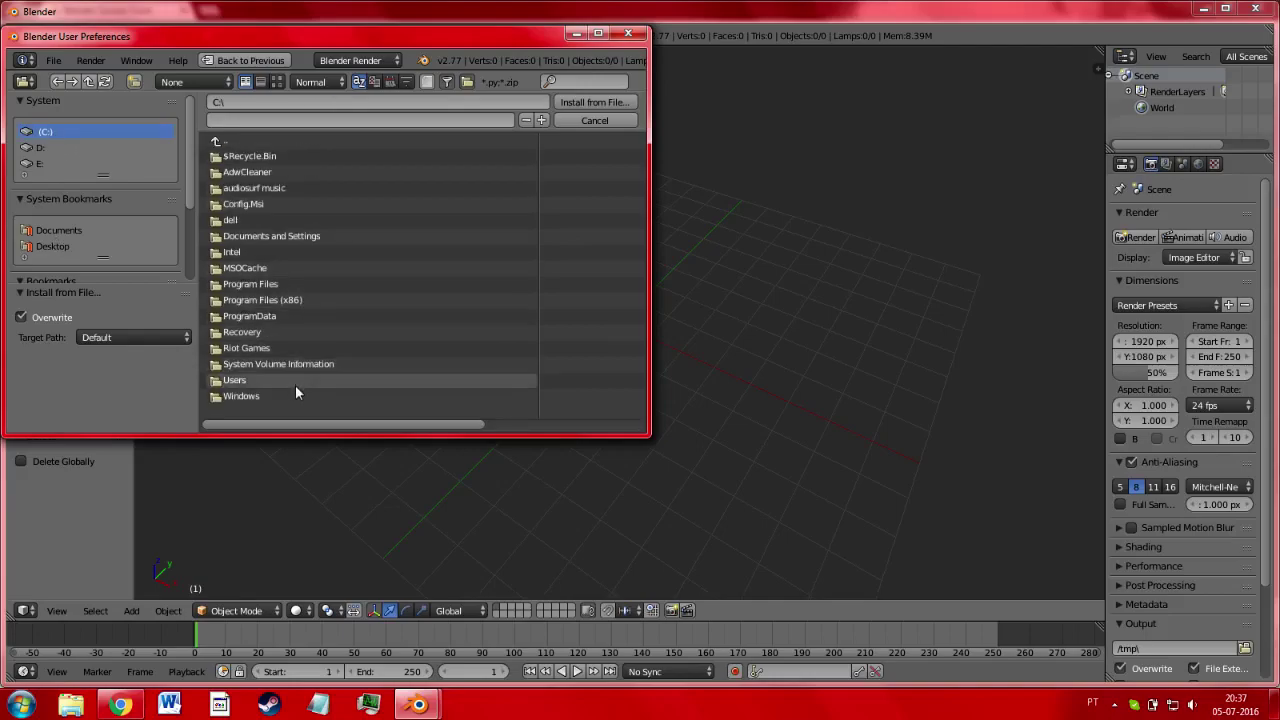
{"action": "left_click", "coordinate": [295, 382]}
{"action": "left_click", "coordinate": [321, 189]}
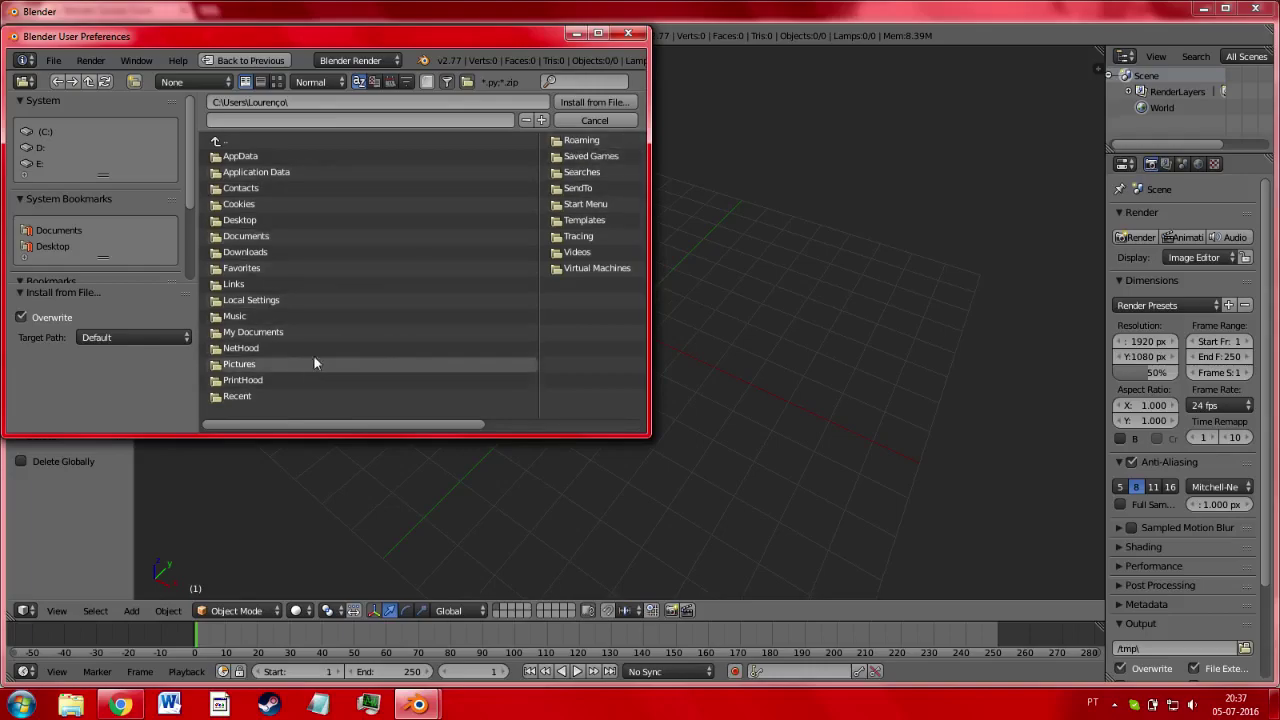
{"action": "left_click", "coordinate": [319, 251]}
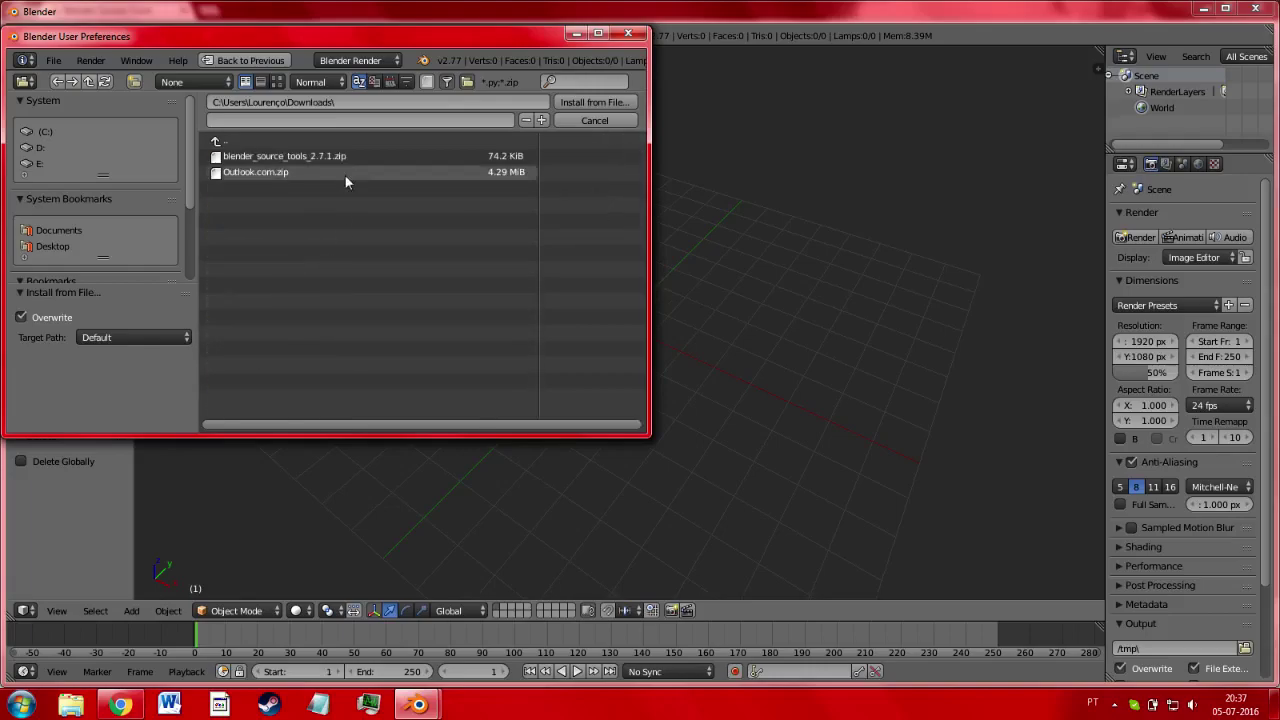
{"action": "left_click", "coordinate": [349, 159]}
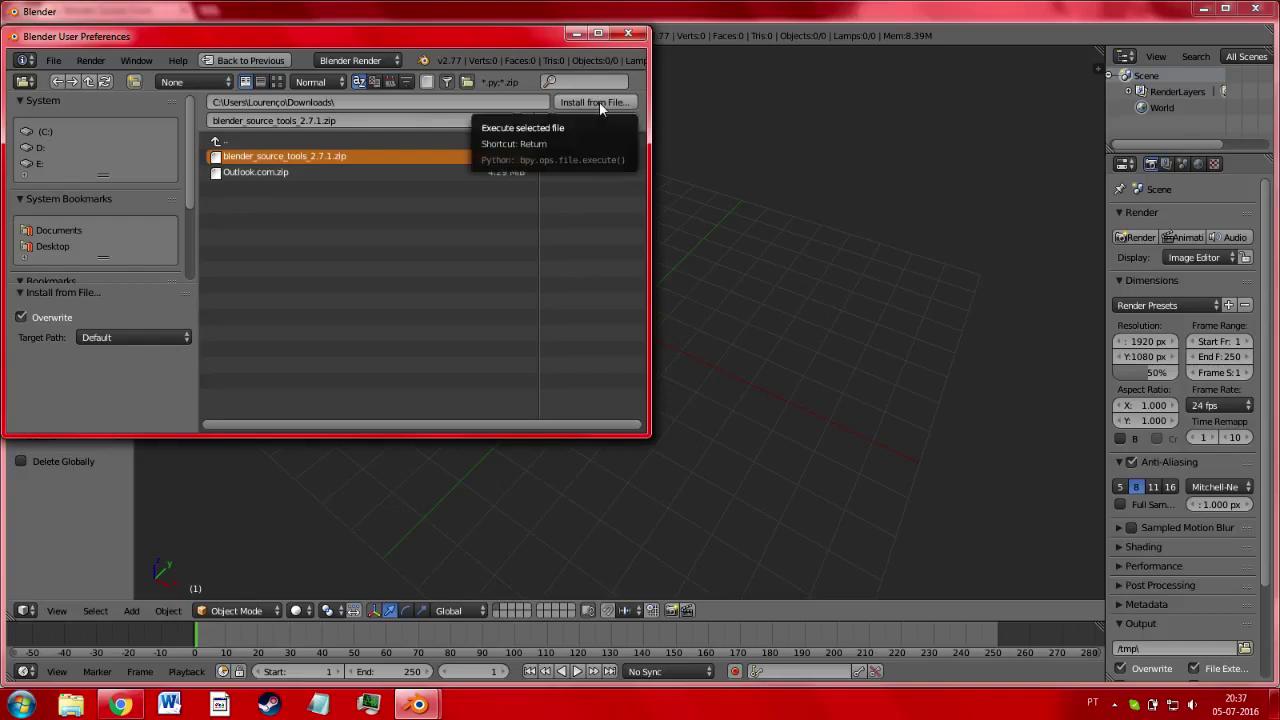
{"action": "left_click", "coordinate": [599, 101]}
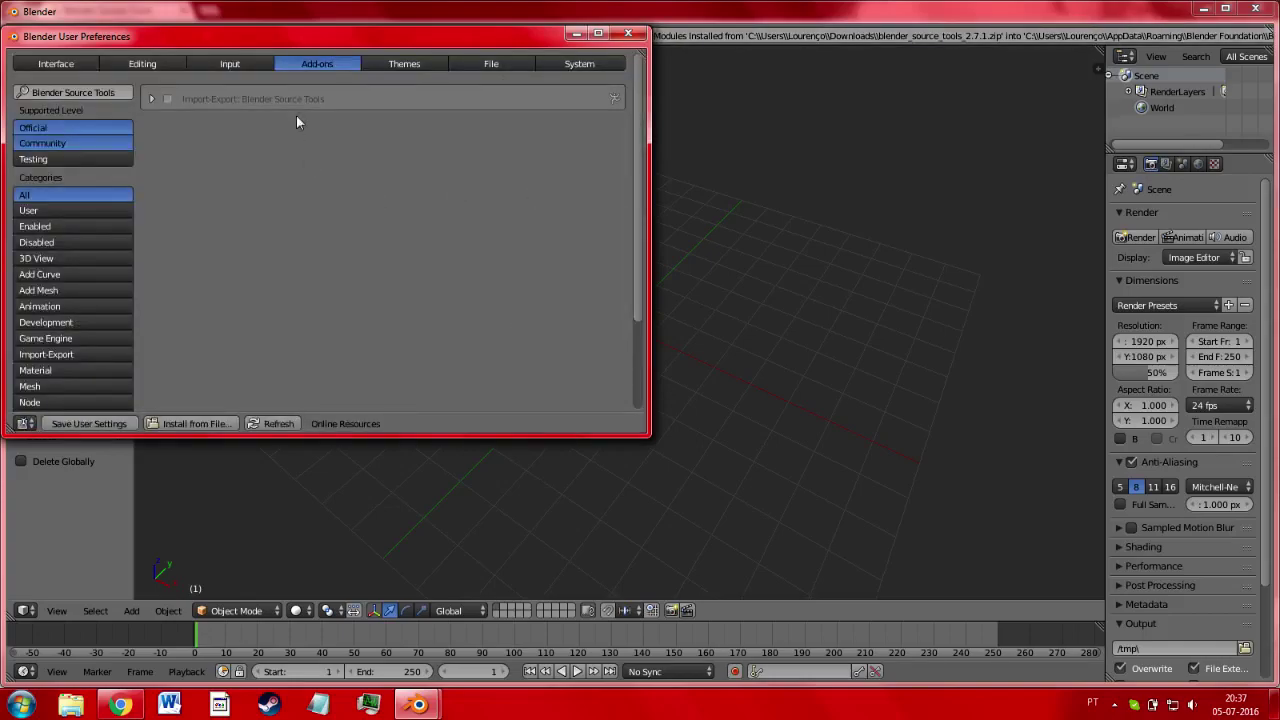
Enable the Import-Export: Blender Source Tools add-on and close the User Preferences
{"action": "left_click", "coordinate": [167, 98]}
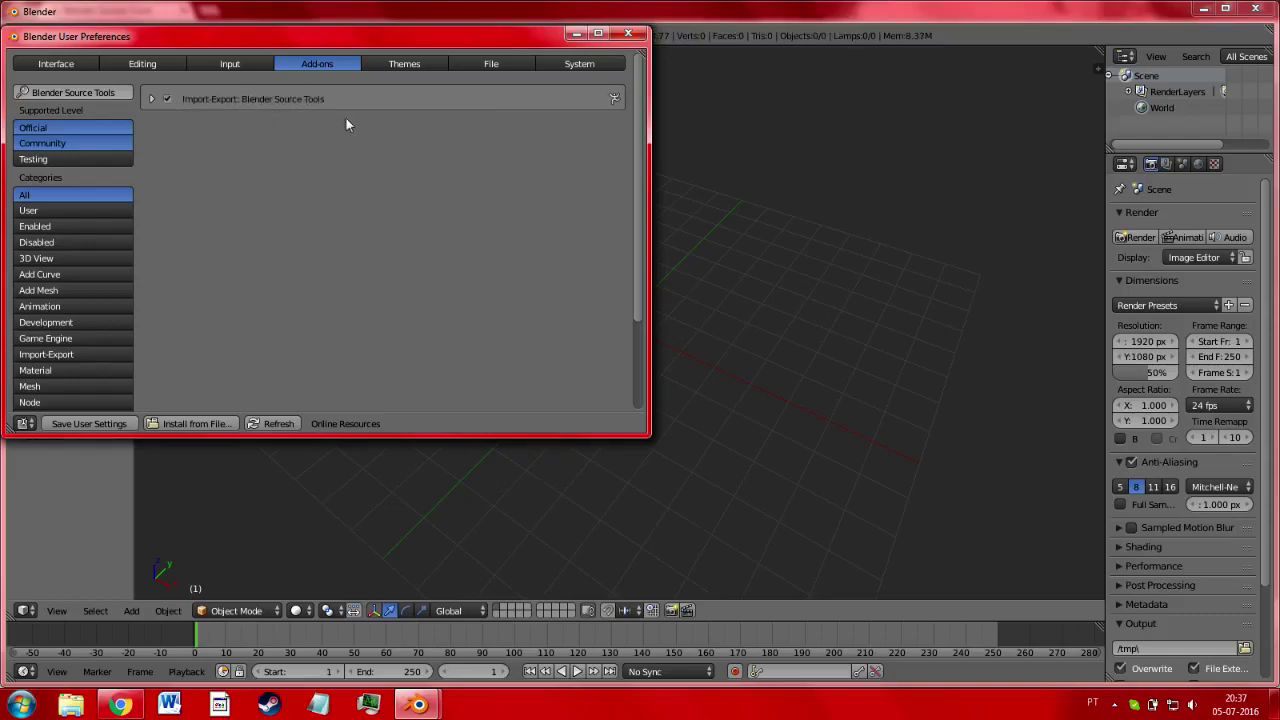
{"action": "left_click", "coordinate": [151, 99]}
{"action": "left_click", "coordinate": [152, 100]}
{"action": "left_click", "coordinate": [152, 100]}
{"action": "left_click", "coordinate": [152, 100]}
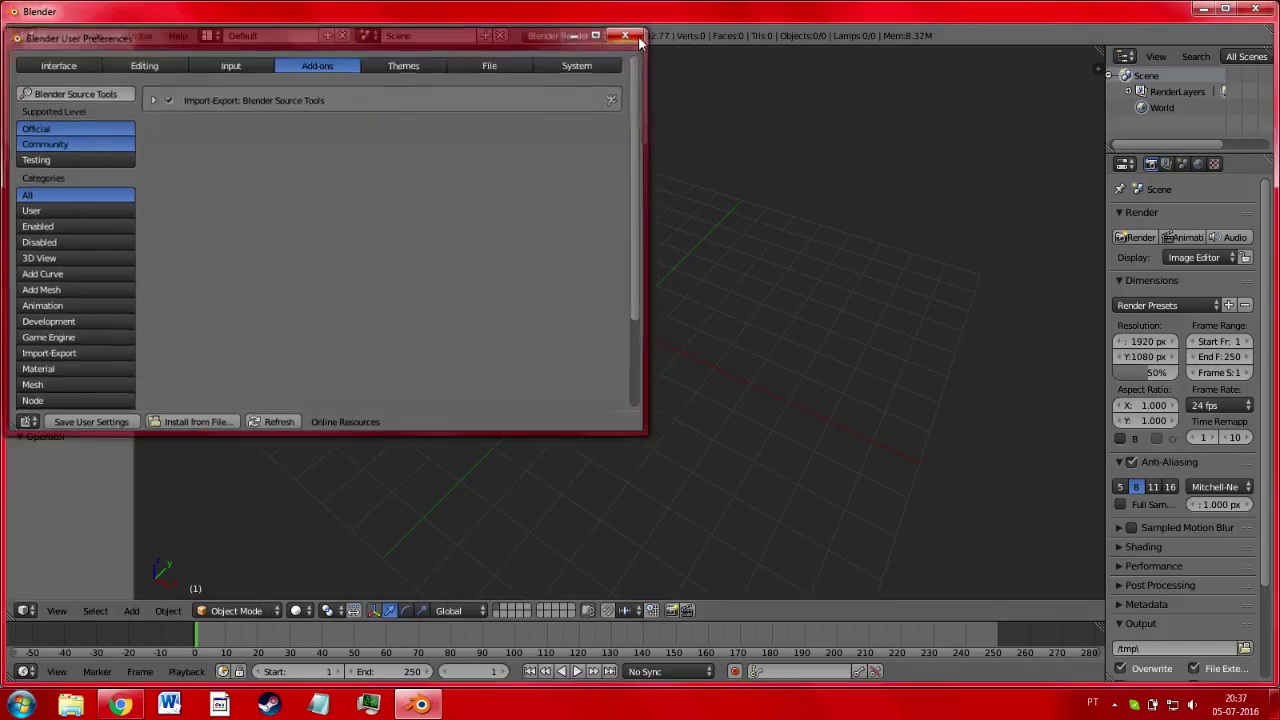
{"action": "left_click", "coordinate": [628, 34]}
Examine the Source Engine Export settings in the scene properties and close Blender
{"action": "left_click", "coordinate": [1182, 163]}
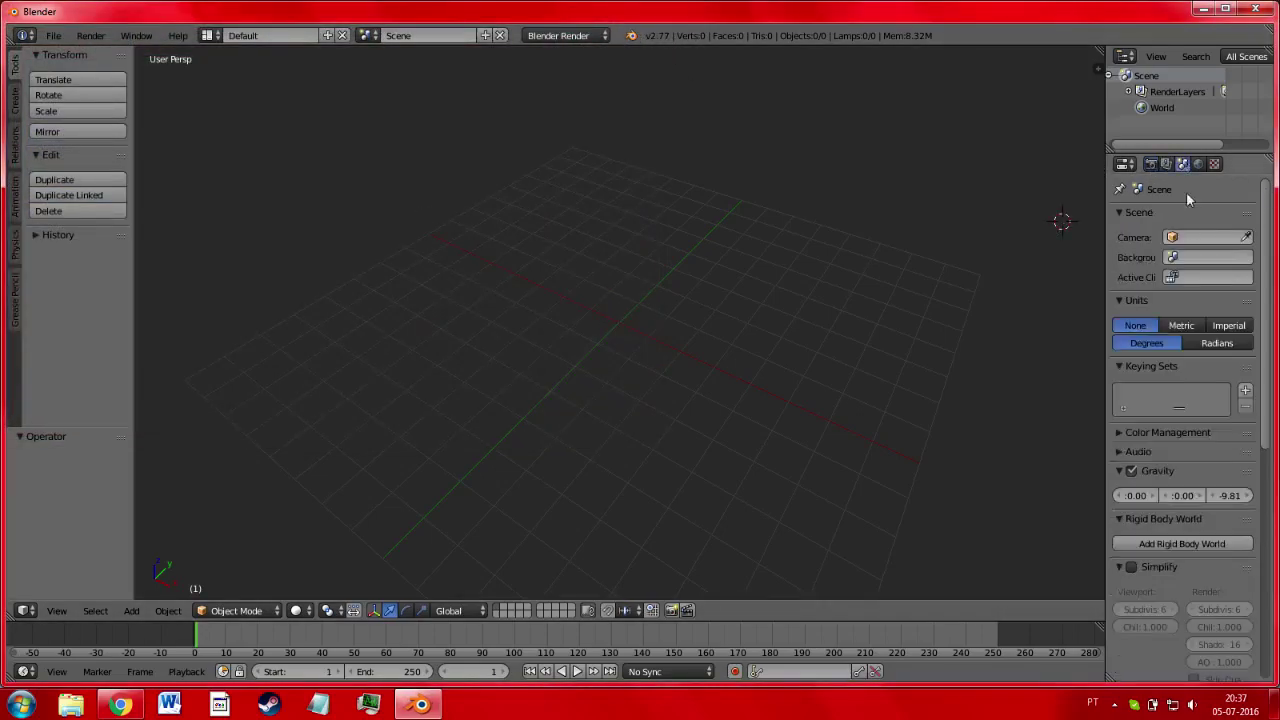
{"action": "scroll", "coordinate": [1183, 400], "scroll_direction": "down", "scroll_amount": 10}
{"action": "scroll", "coordinate": [1176, 466], "scroll_direction": "down", "scroll_amount": 3}
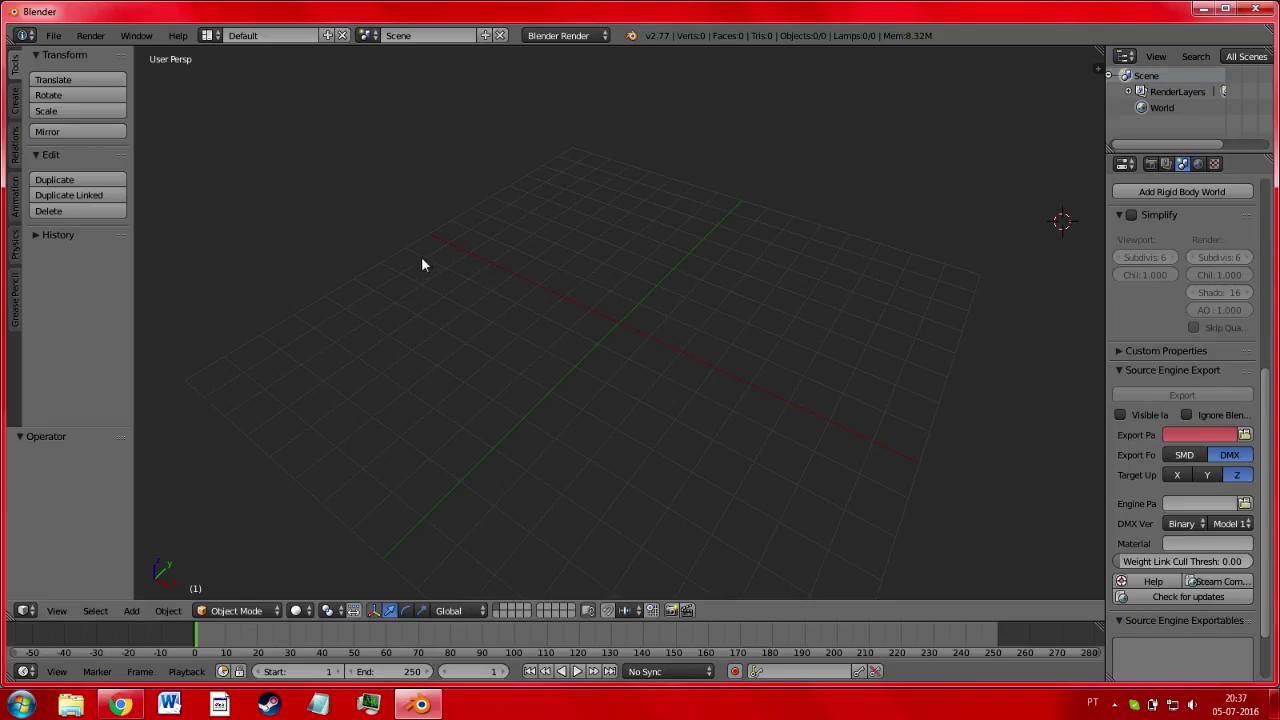
{"action": "left_click", "coordinate": [1257, 14]}
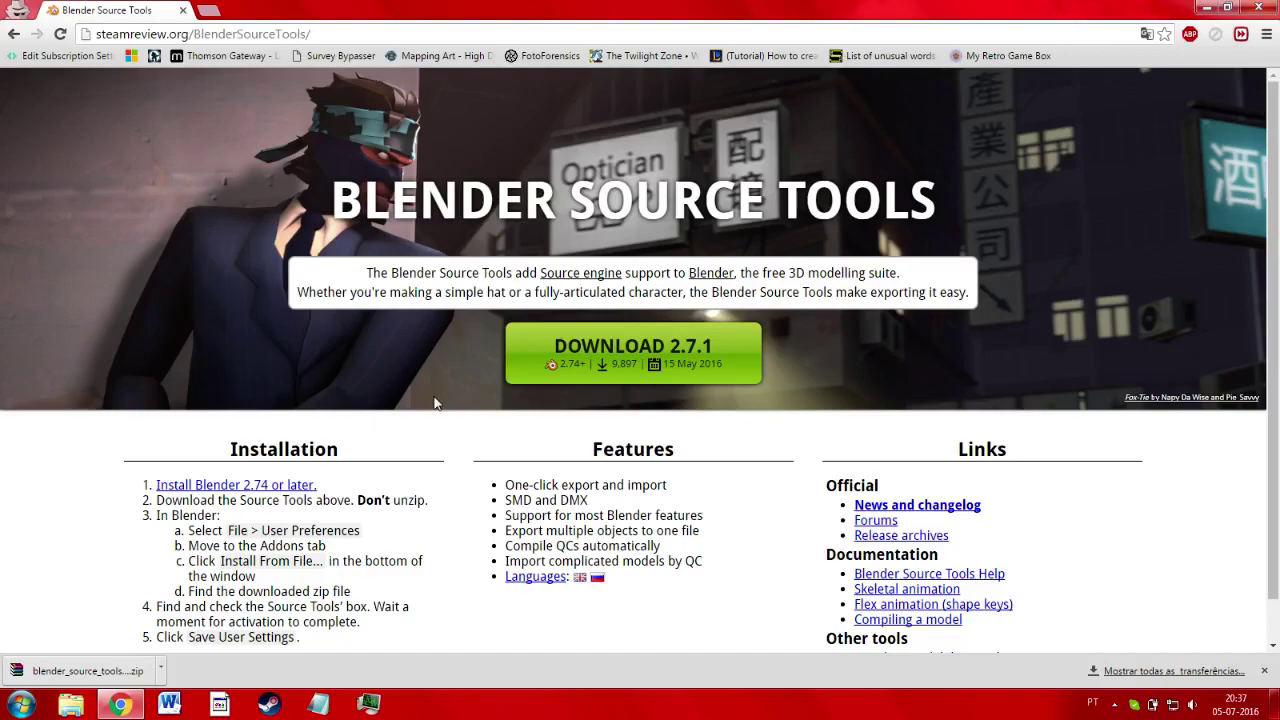
Search Google for paint.net in a new Chrome window and view the paint.net logo among the image results
{"action": "left_click", "coordinate": [220, 706]}
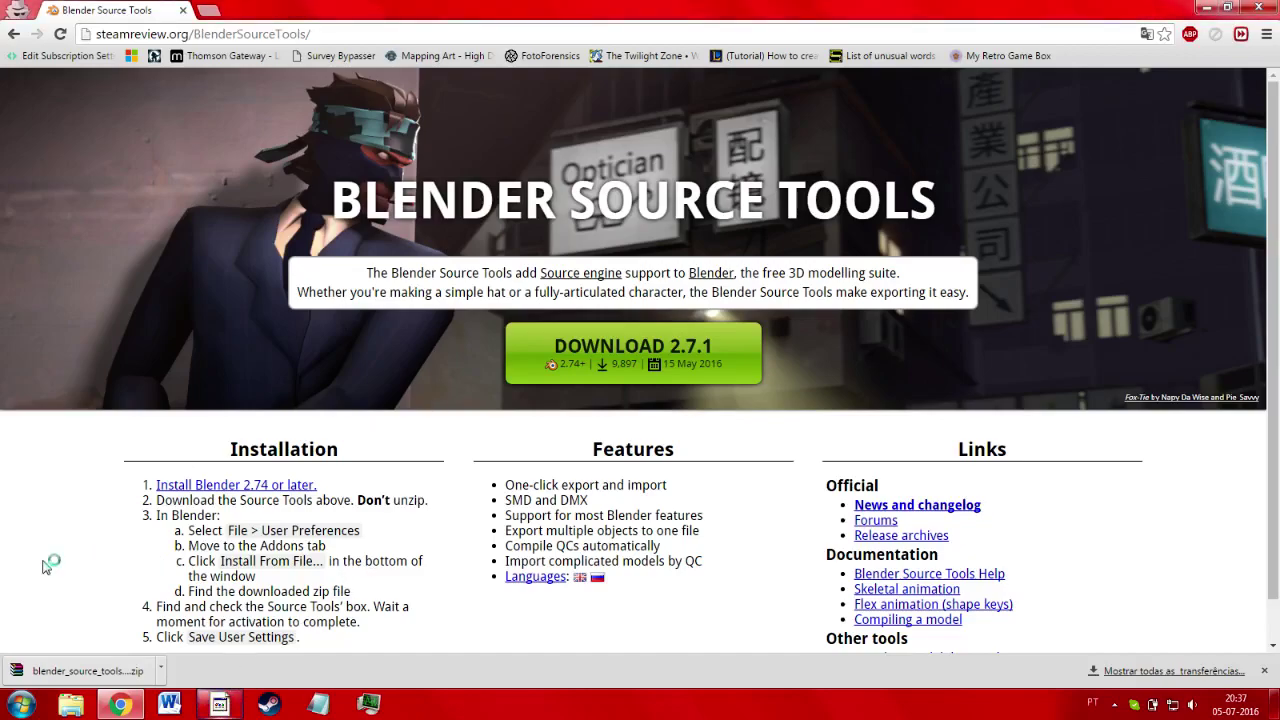
{"action": "type", "text": "paint"}
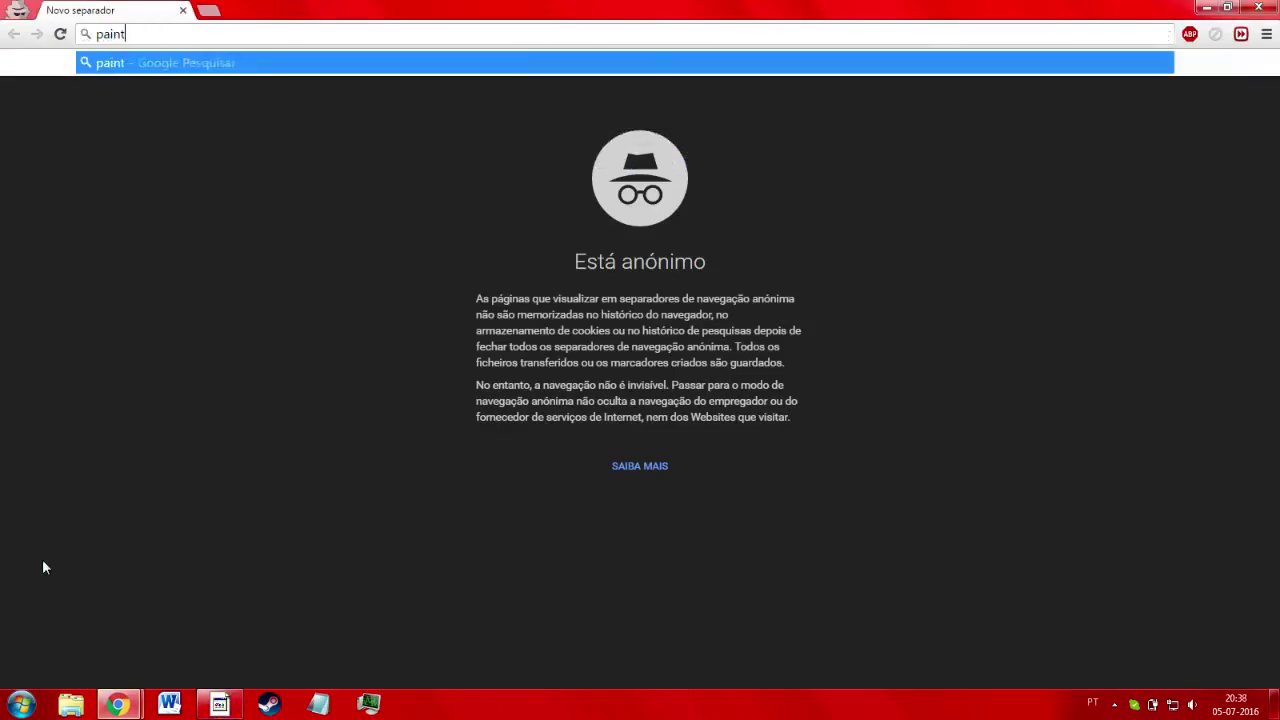
{"action": "type", "text": ".net"}
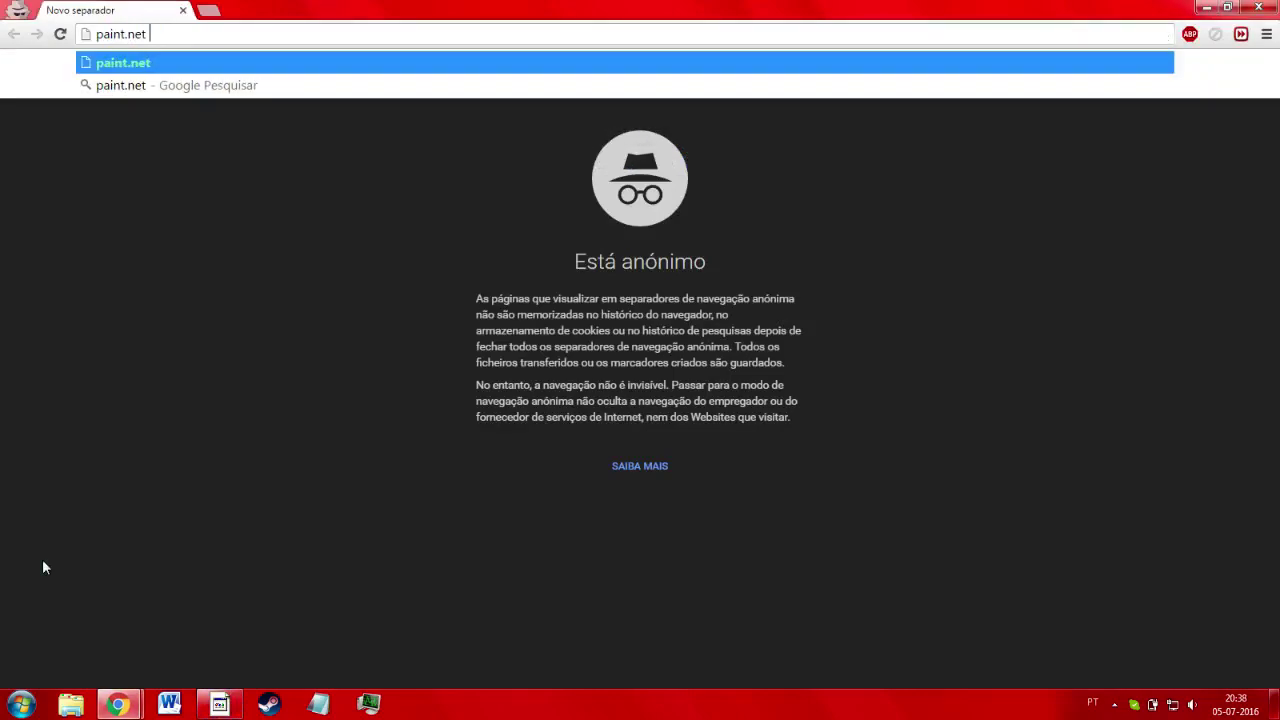
{"action": "key", "text": "Return"}
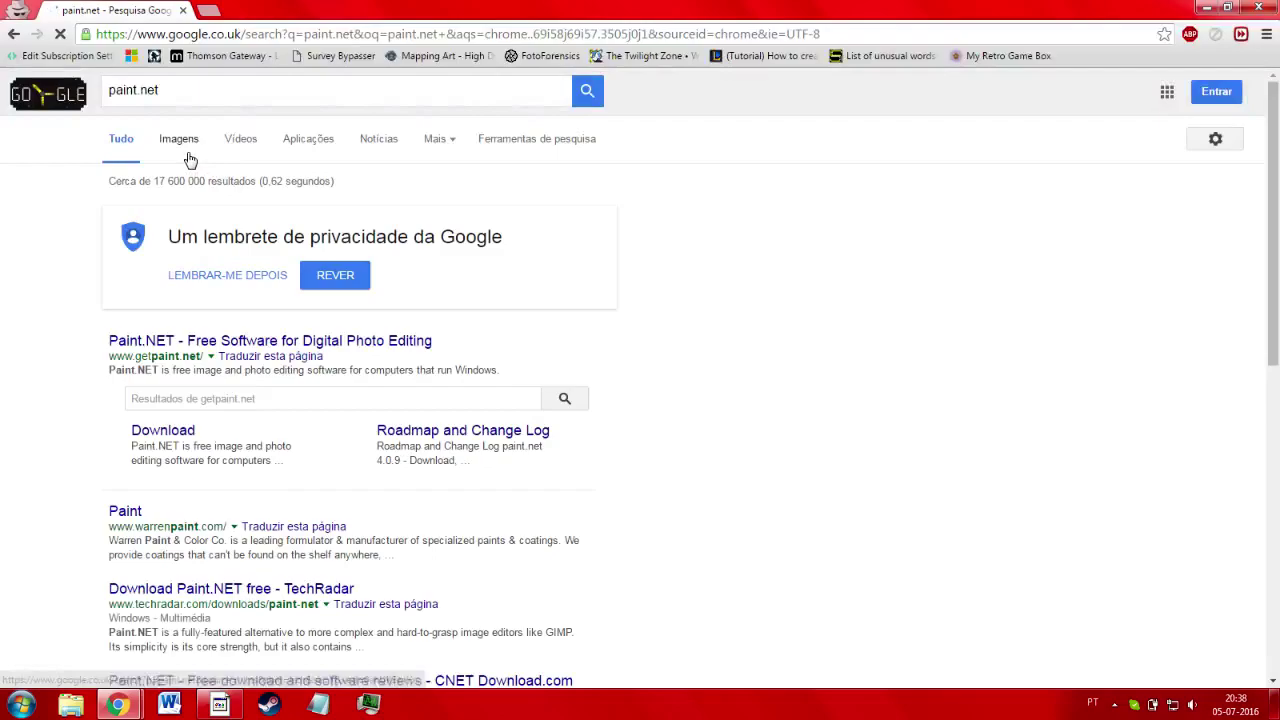
{"action": "left_click", "coordinate": [189, 158]}
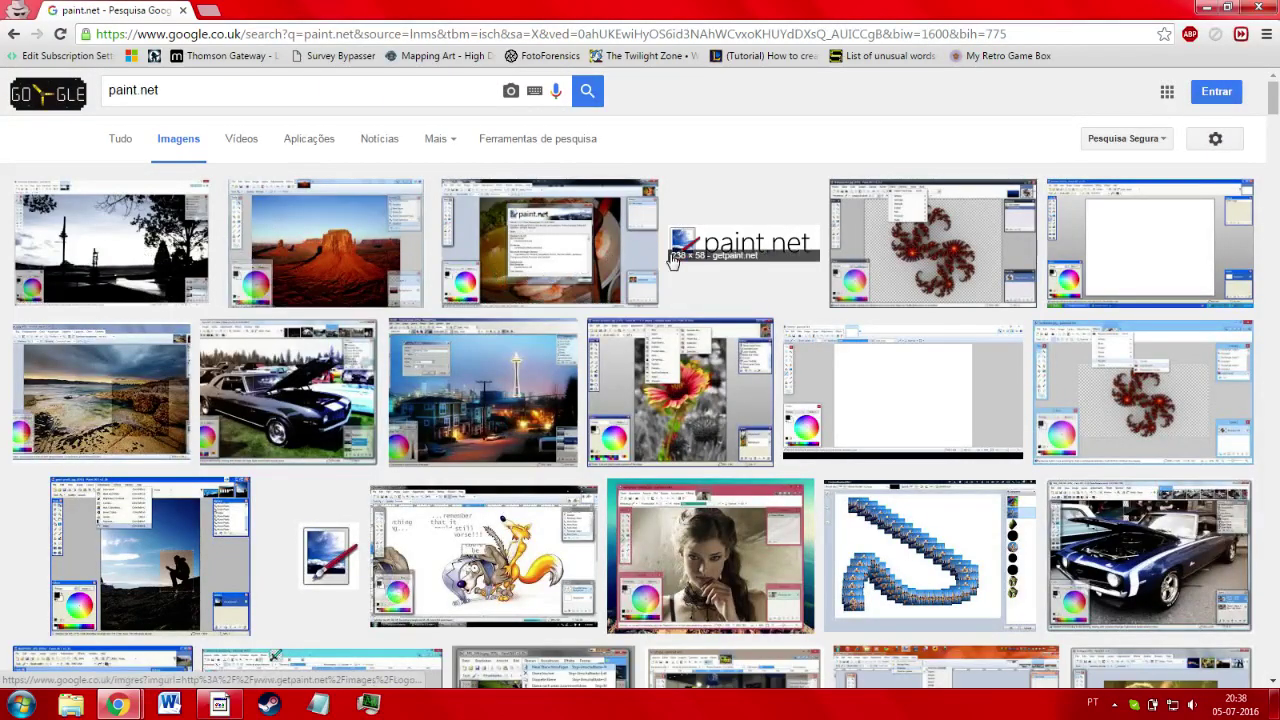
{"action": "left_click", "coordinate": [673, 260]}
Search the installed programs for paint and switch to the blank image in paint.net
{"action": "key", "text": "super"}
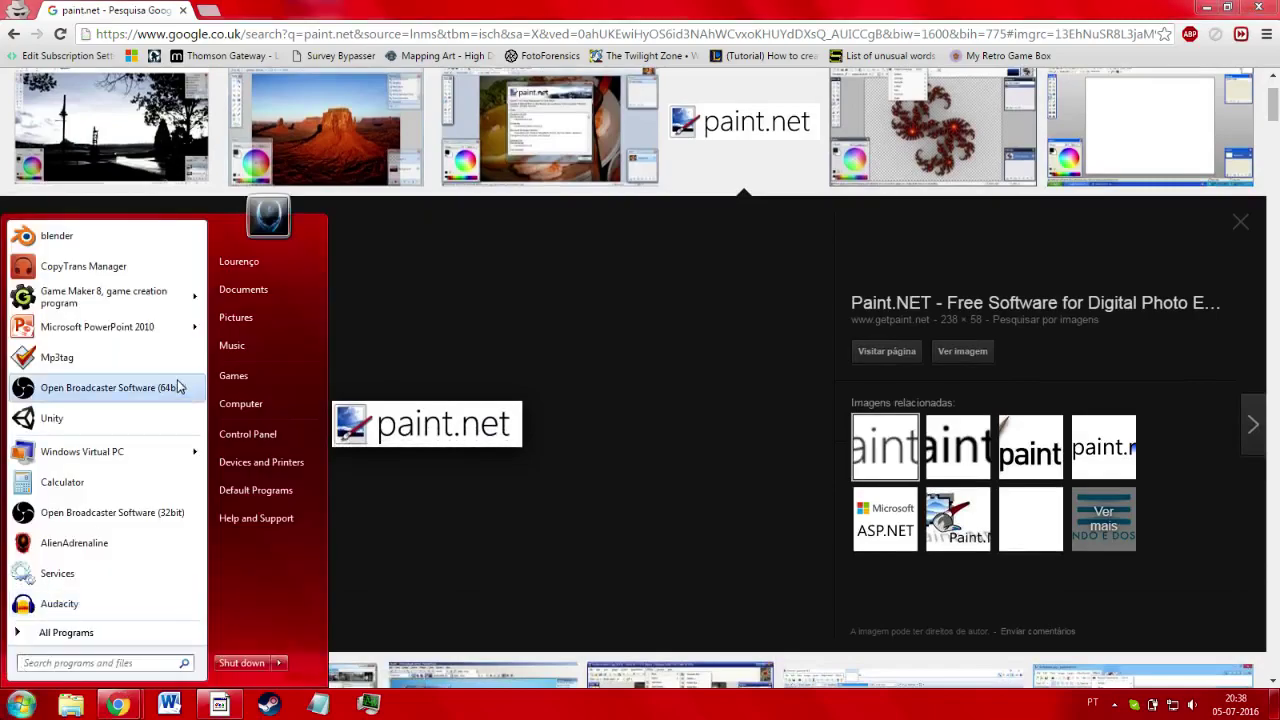
{"action": "type", "text": "p"}
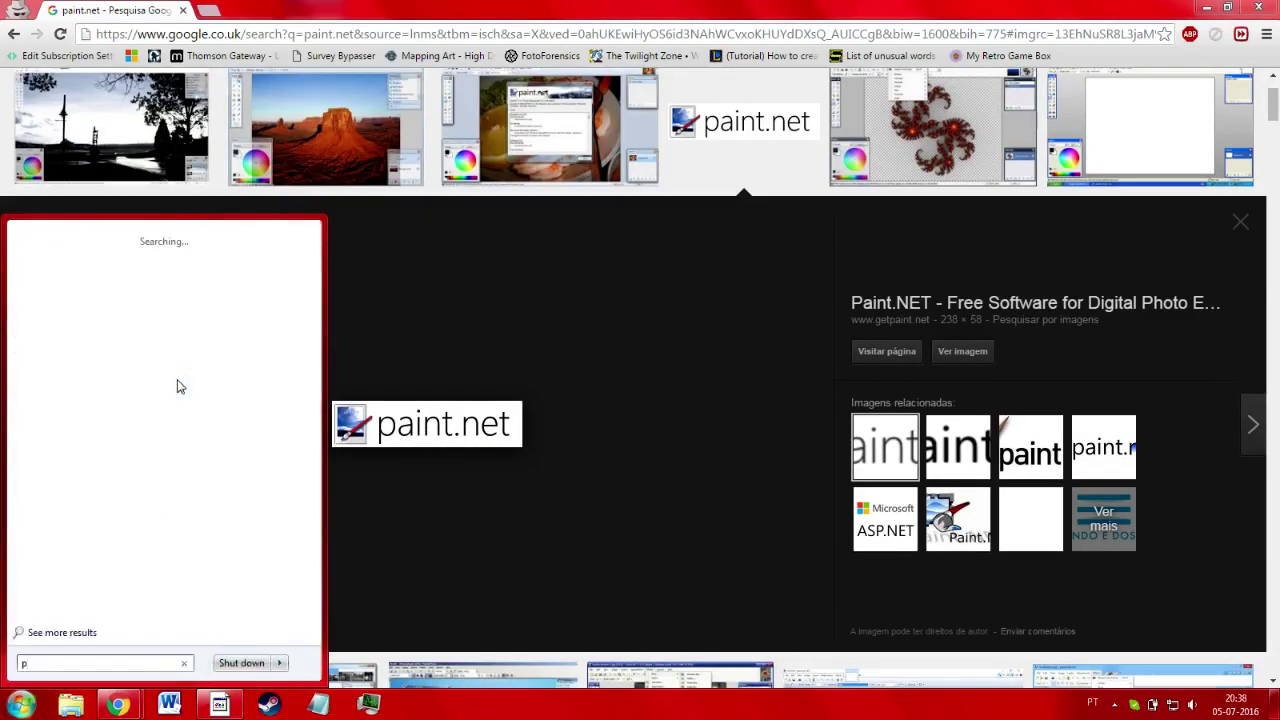
{"action": "type", "text": "aint"}
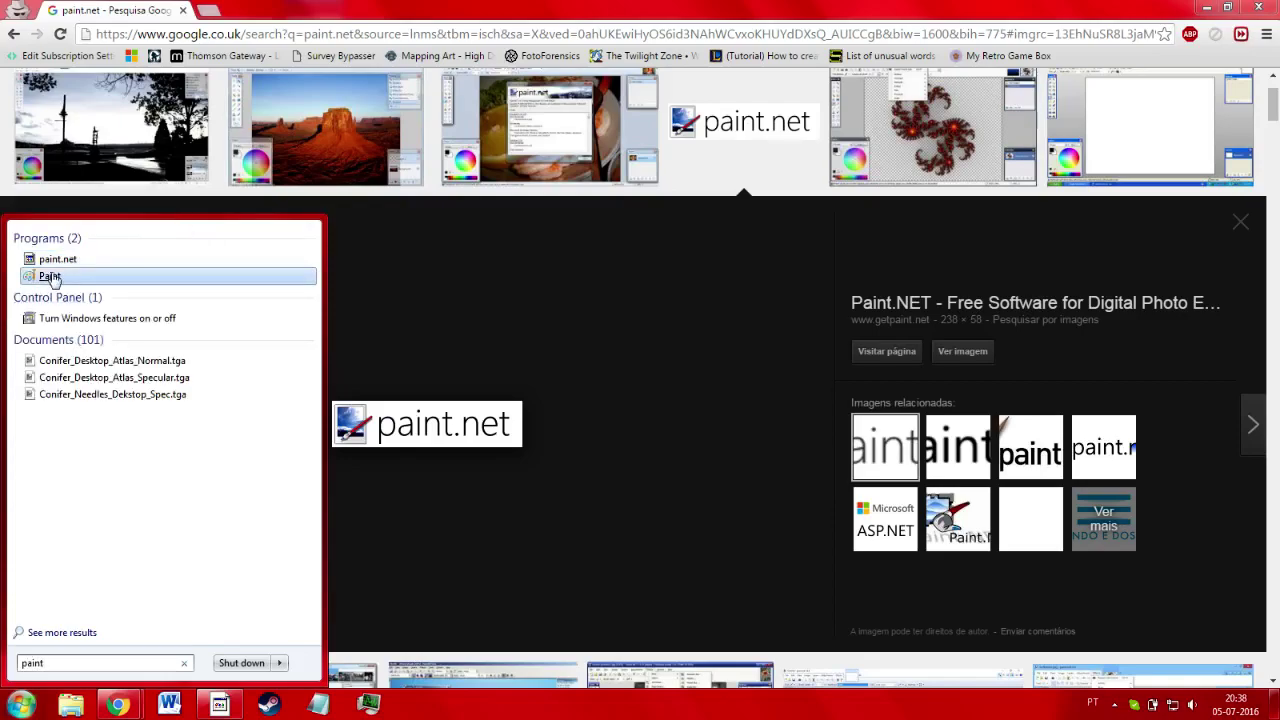
{"action": "left_click", "coordinate": [394, 243]}
{"action": "scroll", "coordinate": [394, 243], "scroll_direction": "up", "scroll_amount": 2}
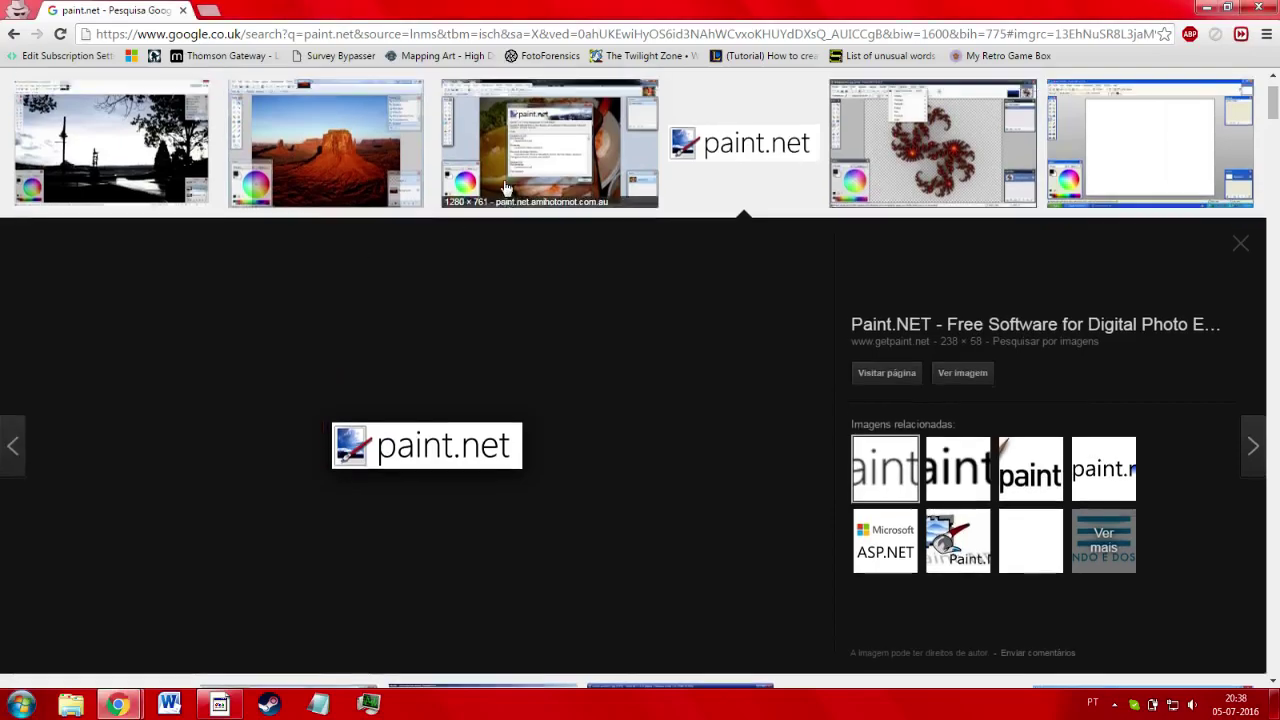
{"action": "left_click_drag", "start_coordinate": [337, 89], "coordinate": [0, 145]}
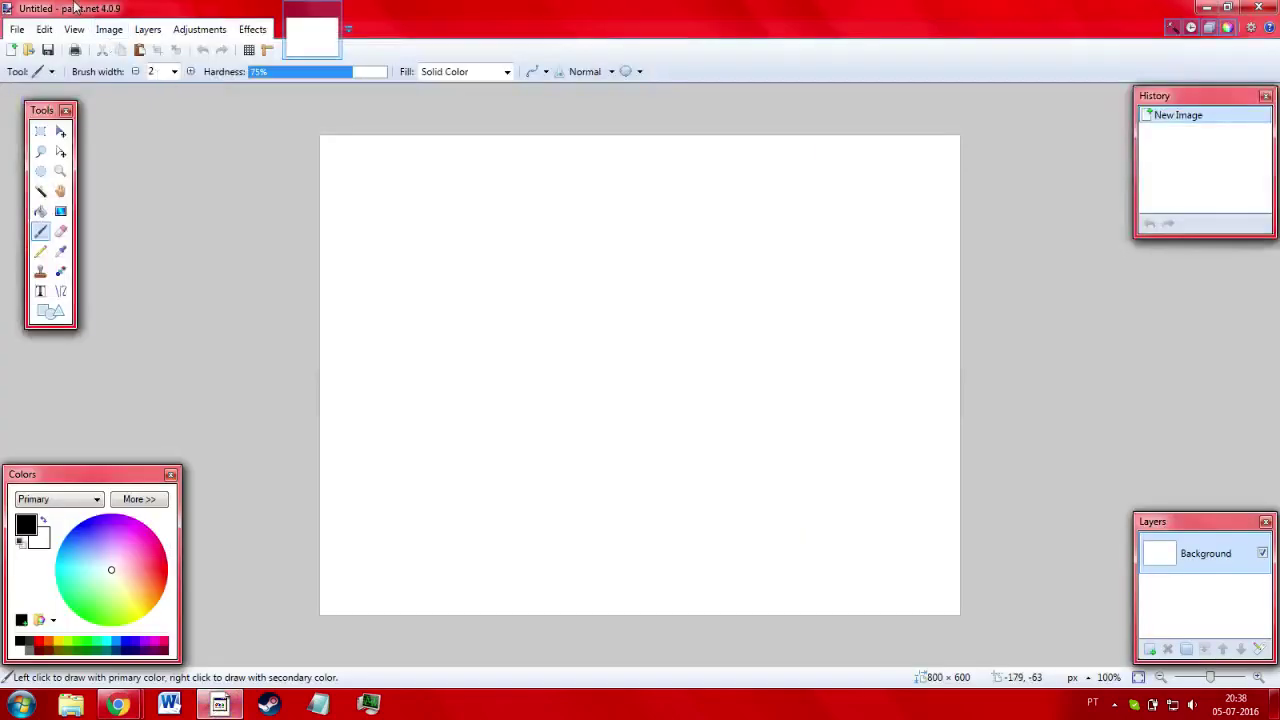
Examine the file types offered for saving the blank image, including VTF (*.vtf), and cancel the save
{"action": "left_click", "coordinate": [18, 29]}
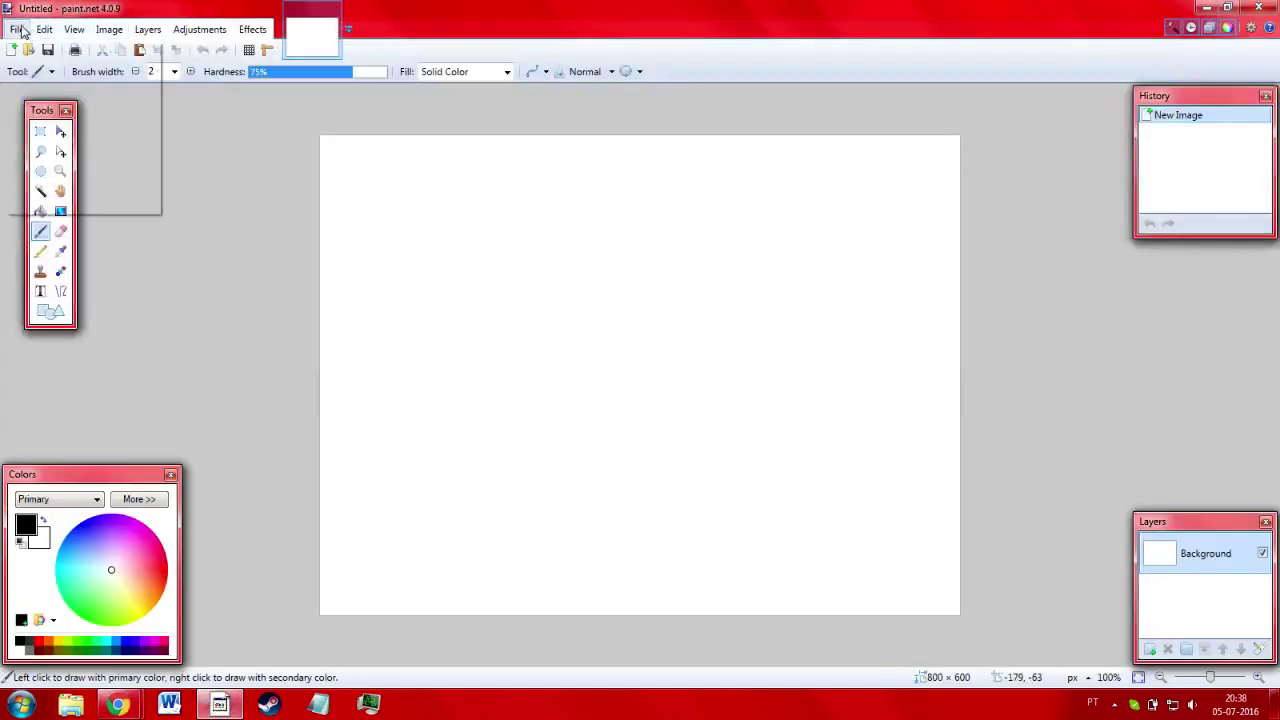
{"action": "left_click", "coordinate": [129, 160]}
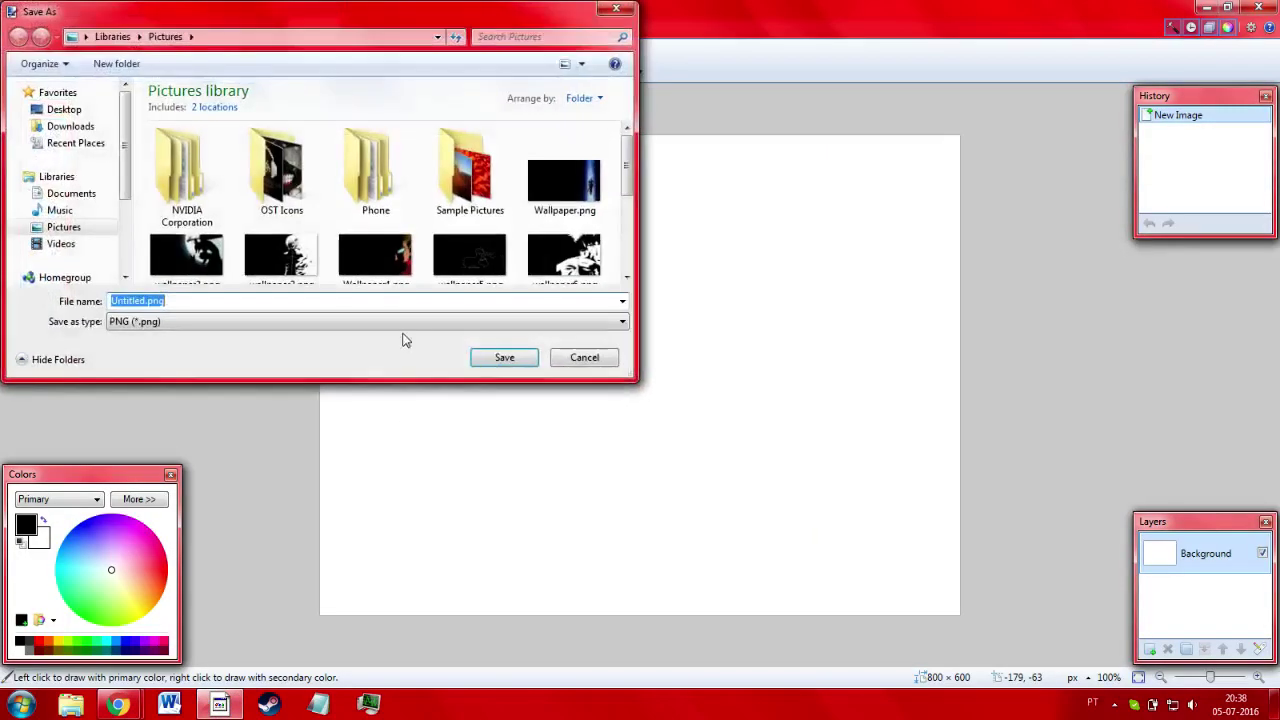
{"action": "left_click", "coordinate": [393, 322]}
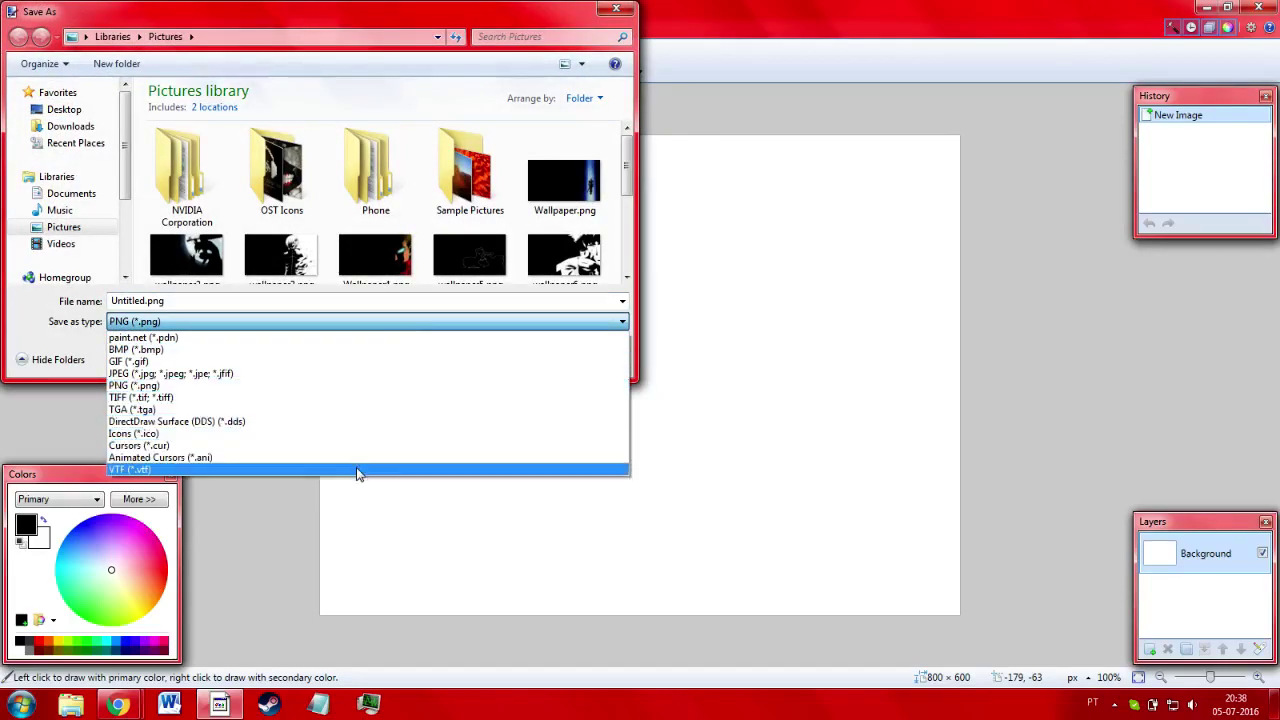
{"action": "left_click", "coordinate": [505, 25]}
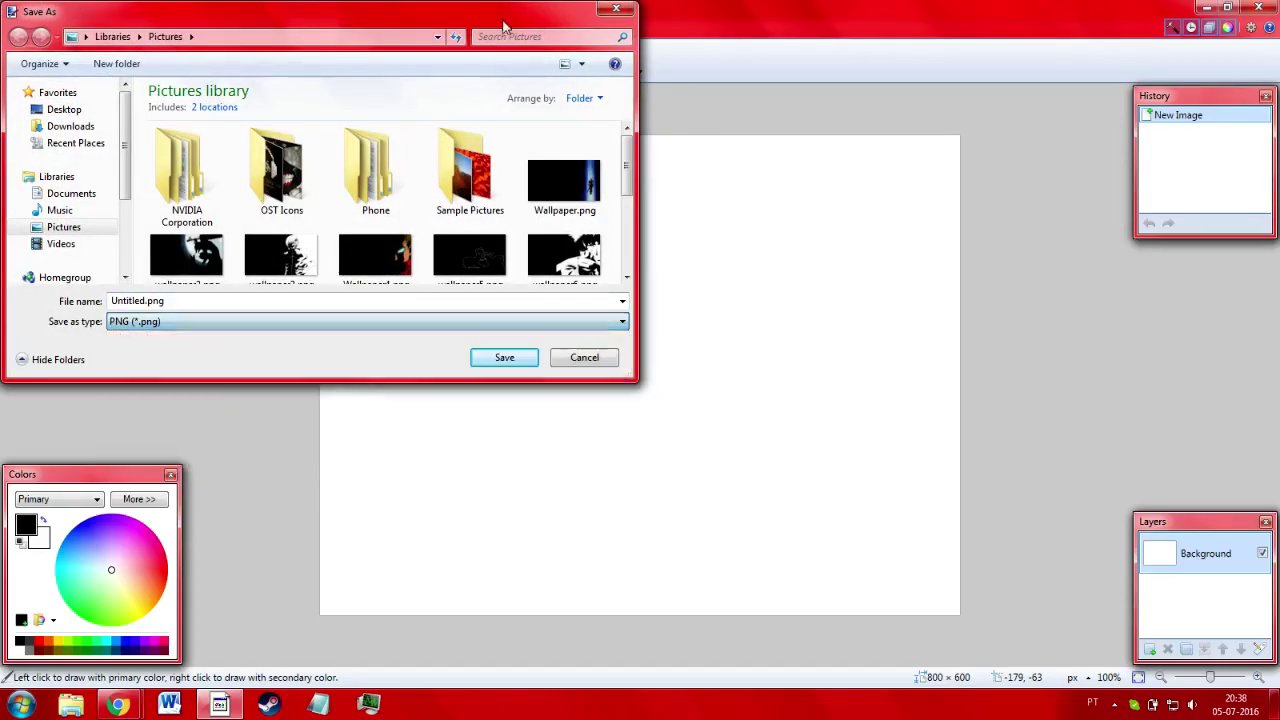
{"action": "left_click", "coordinate": [616, 8]}
Switch back to Chrome, search Google for vtf edit and open the Nem's Tools VTFEdit download page from the web results
{"action": "mouse_move", "coordinate": [118, 705]}
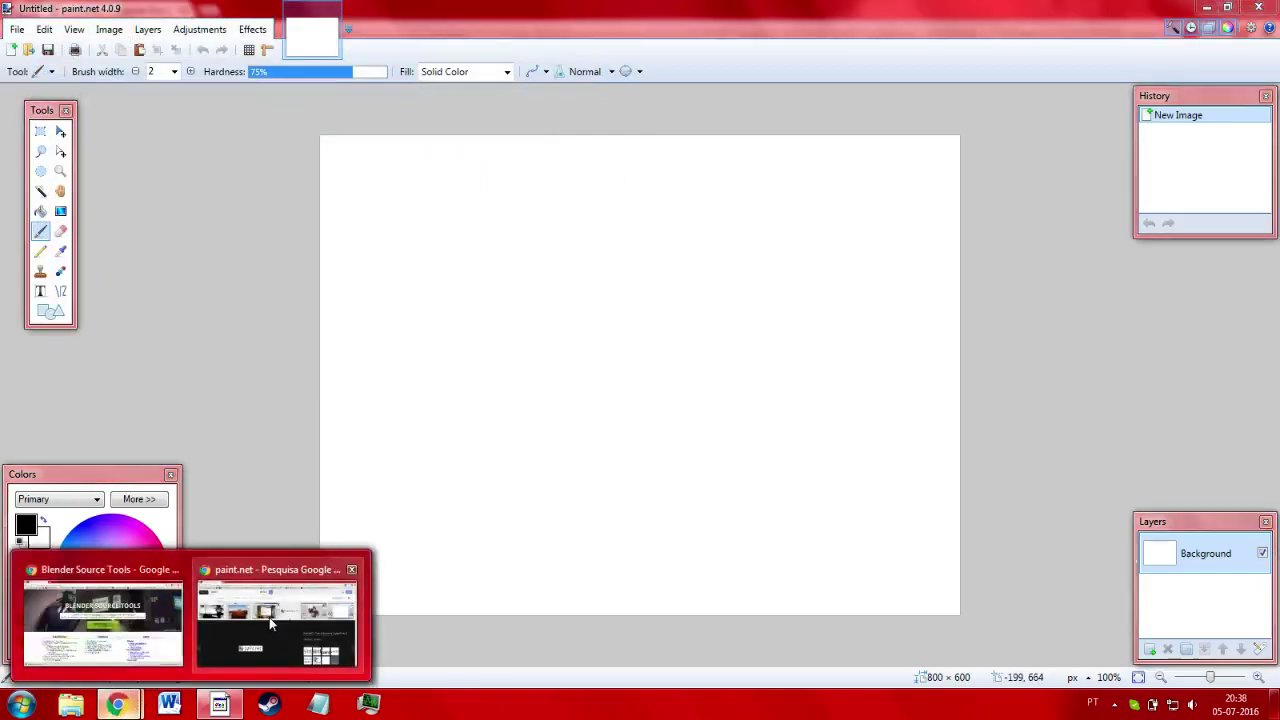
{"action": "left_click", "coordinate": [269, 617]}
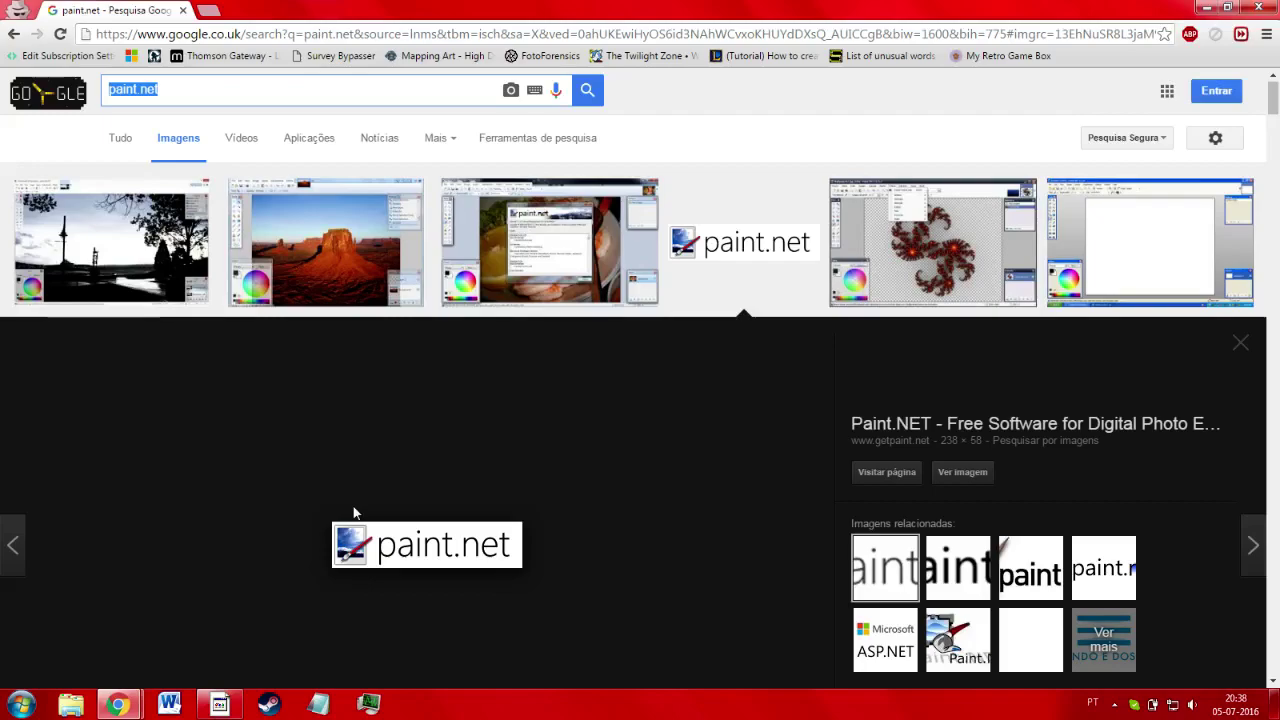
{"action": "type", "text": "v"}
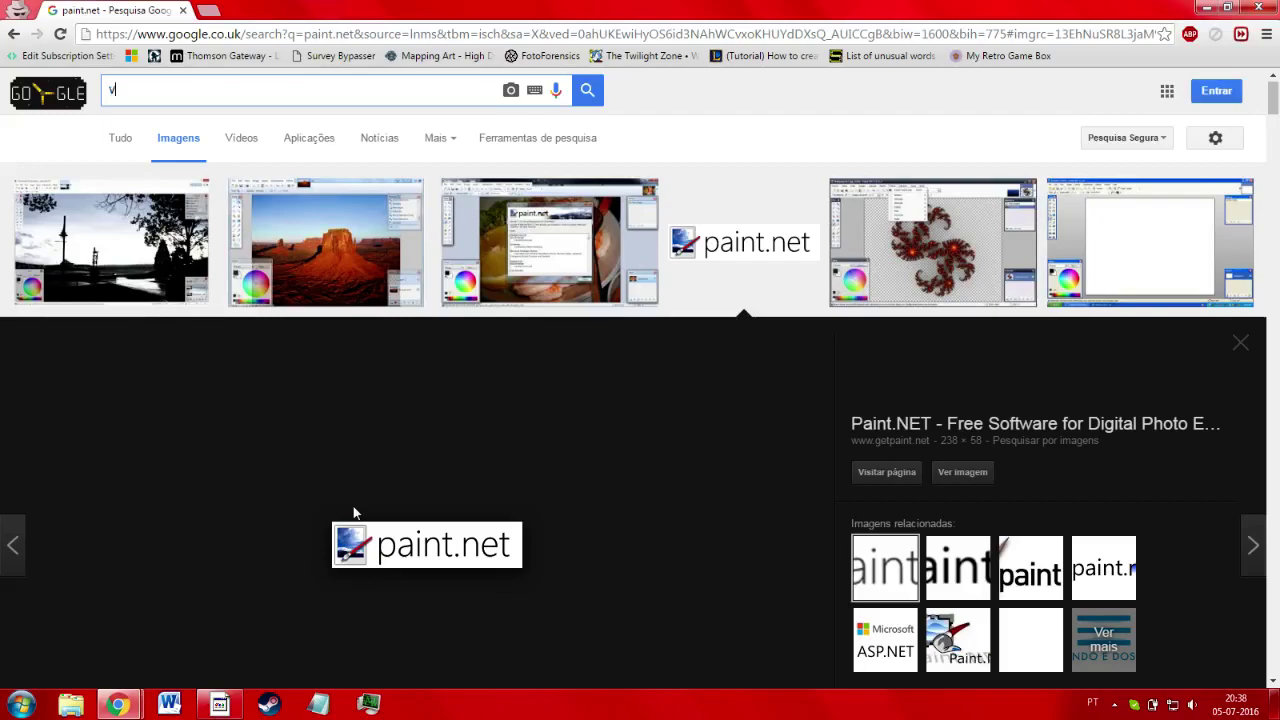
{"action": "type", "text": "tf edit"}
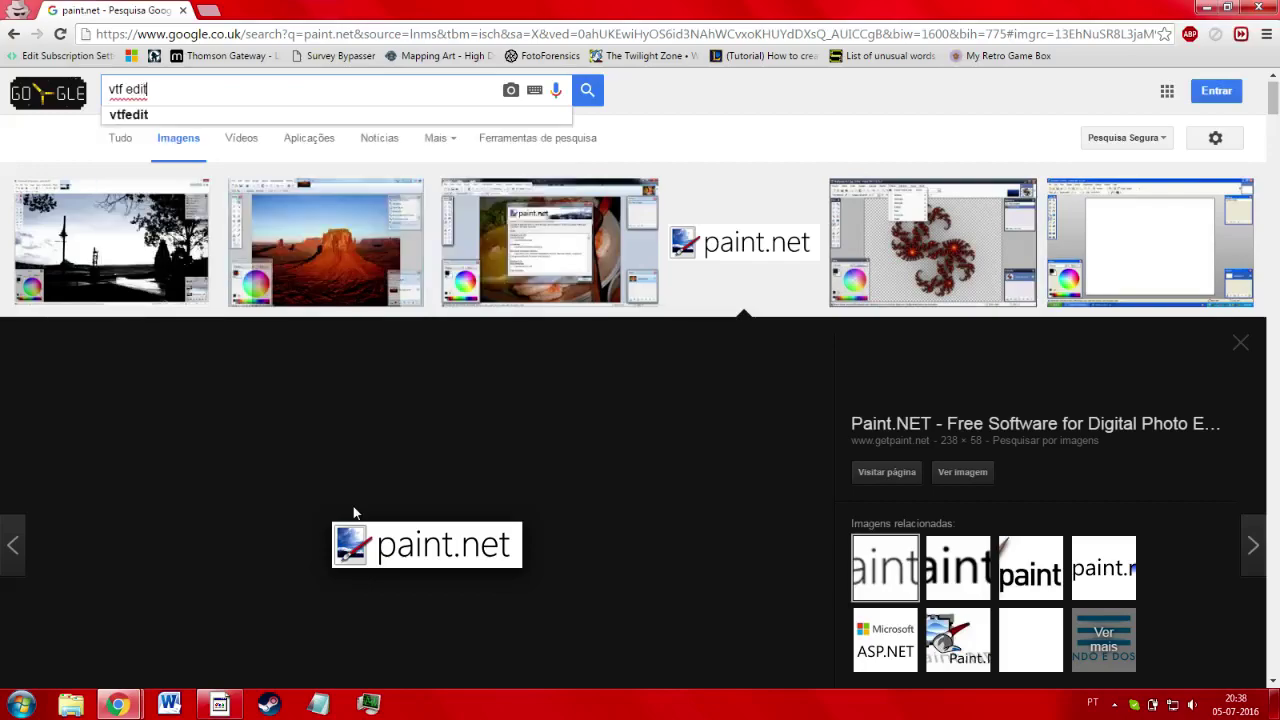
{"action": "key", "text": "Return"}
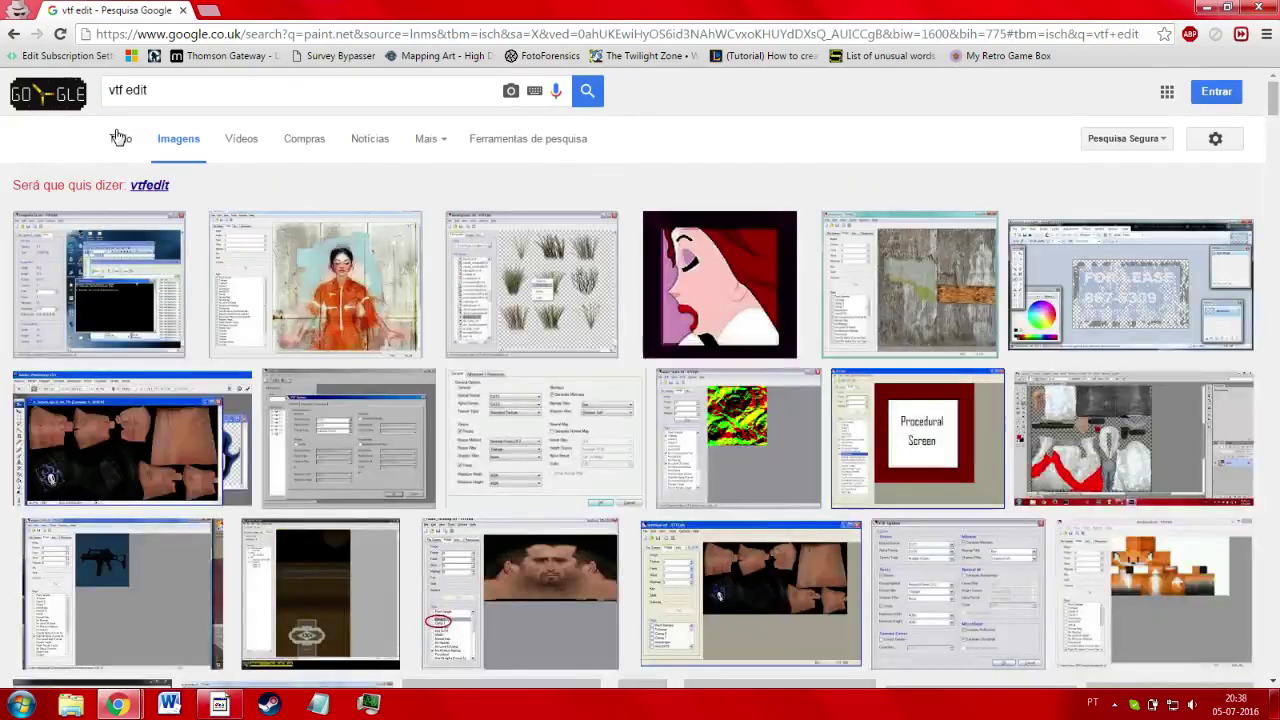
{"action": "left_click", "coordinate": [119, 138]}
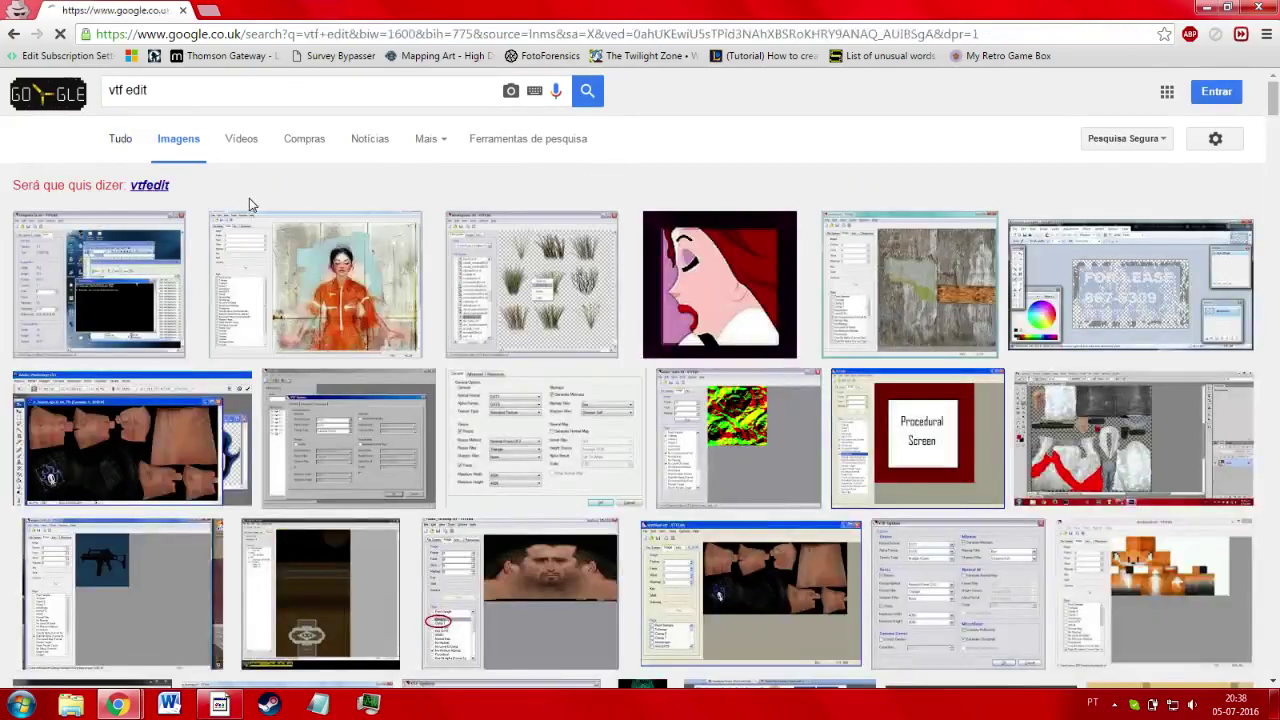
{"action": "left_click", "coordinate": [240, 392]}
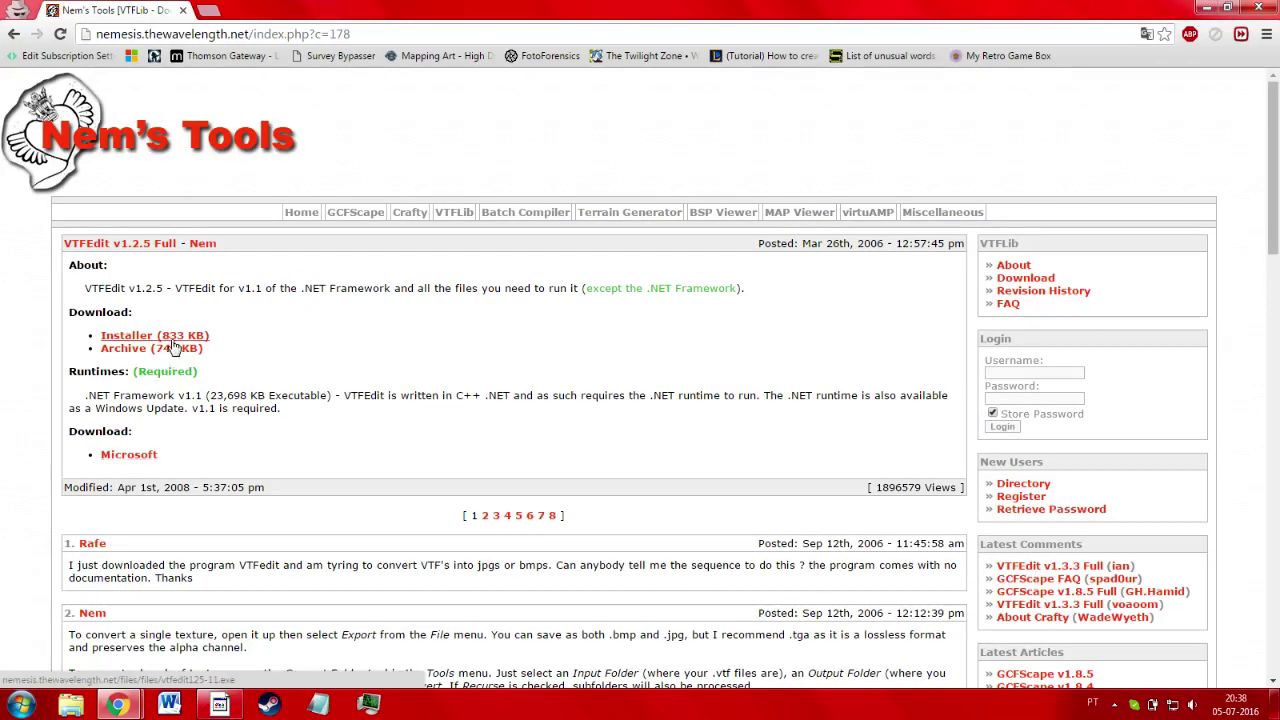
Download the VTFEdit v1.2.5 installer and run vtfedit125-11.exe
{"action": "left_click", "coordinate": [172, 340]}
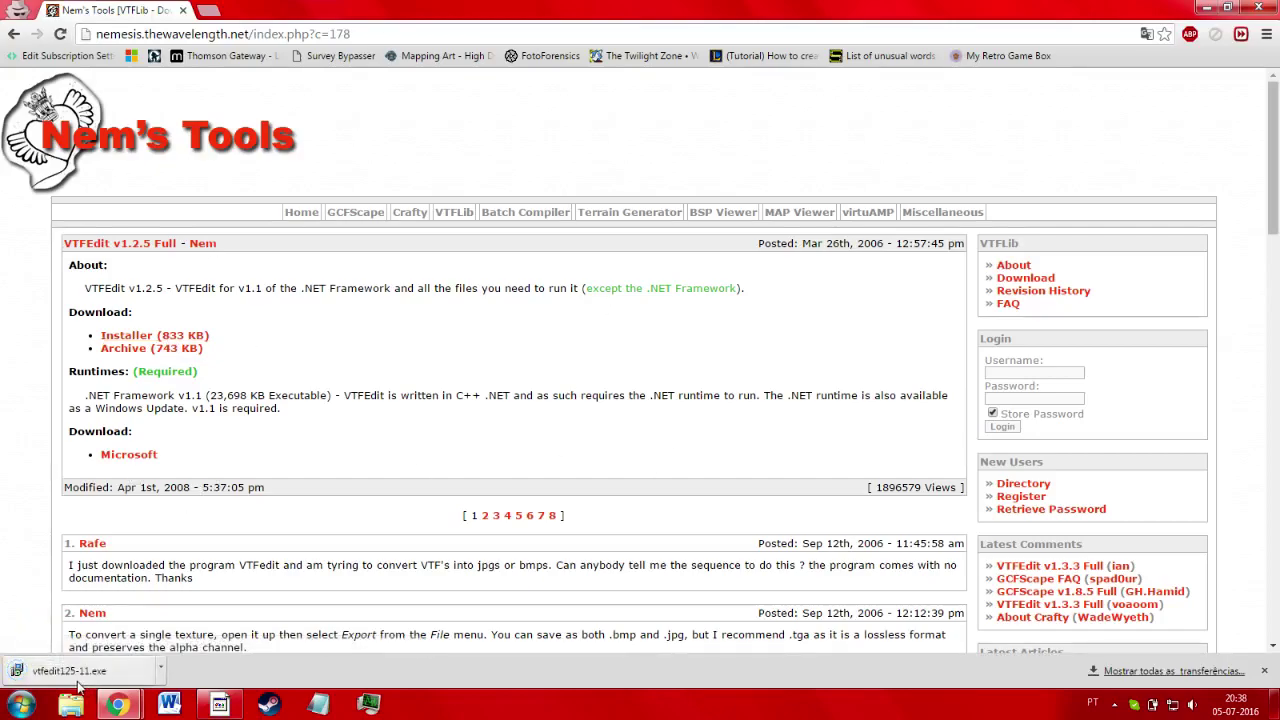
{"action": "left_click", "coordinate": [70, 672]}
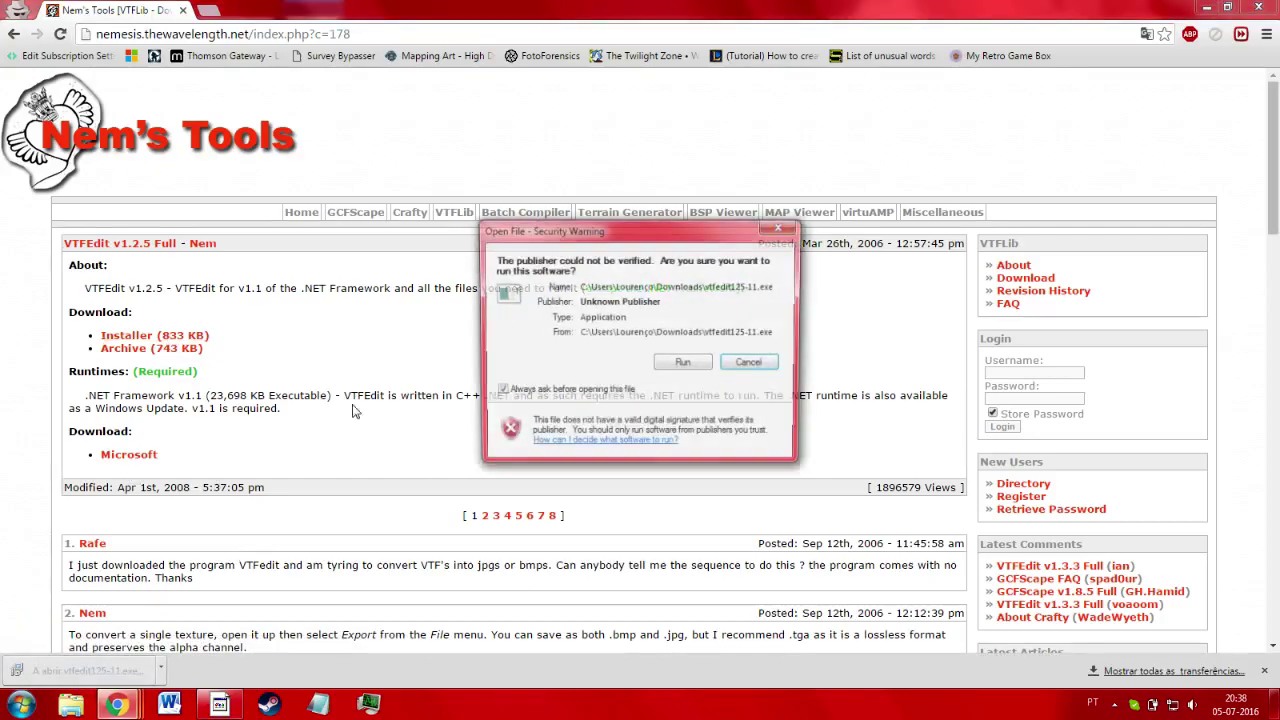
{"action": "left_click", "coordinate": [686, 368]}
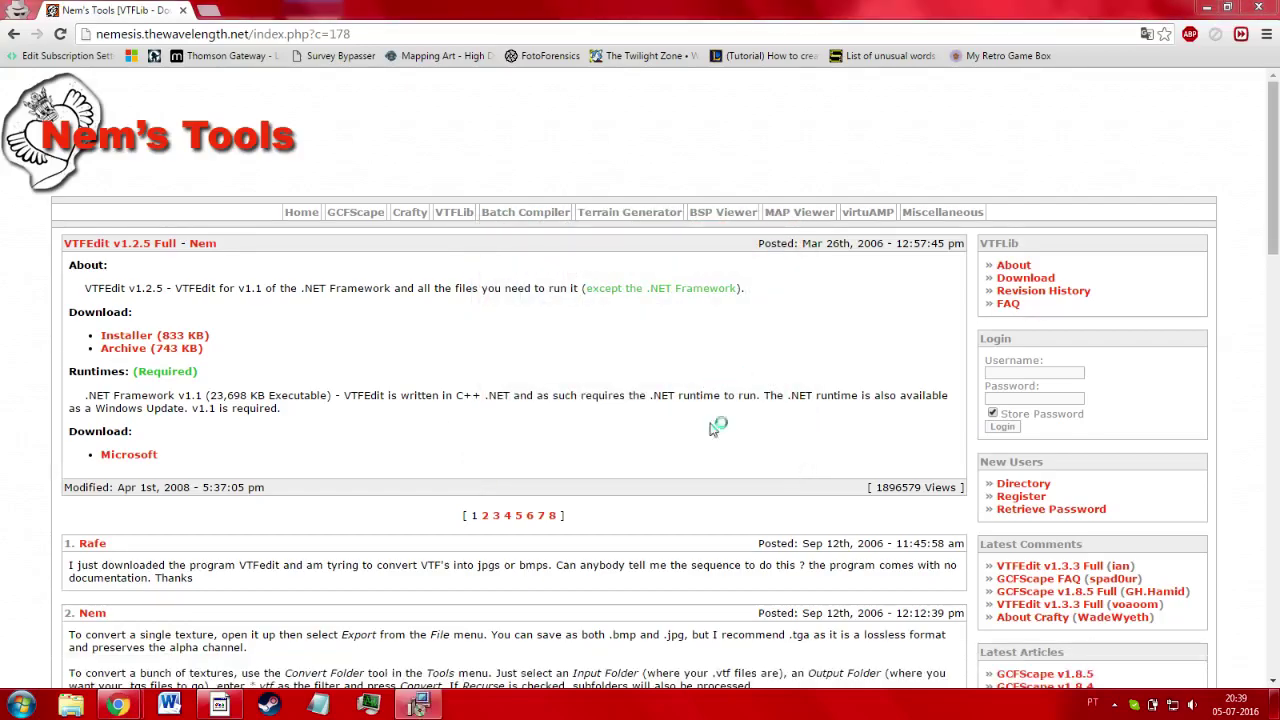
Install VTFEdit, accepting the license agreement, keeping the default folders and associating it with .vtf files, and finish the setup
{"action": "left_click", "coordinate": [729, 480]}
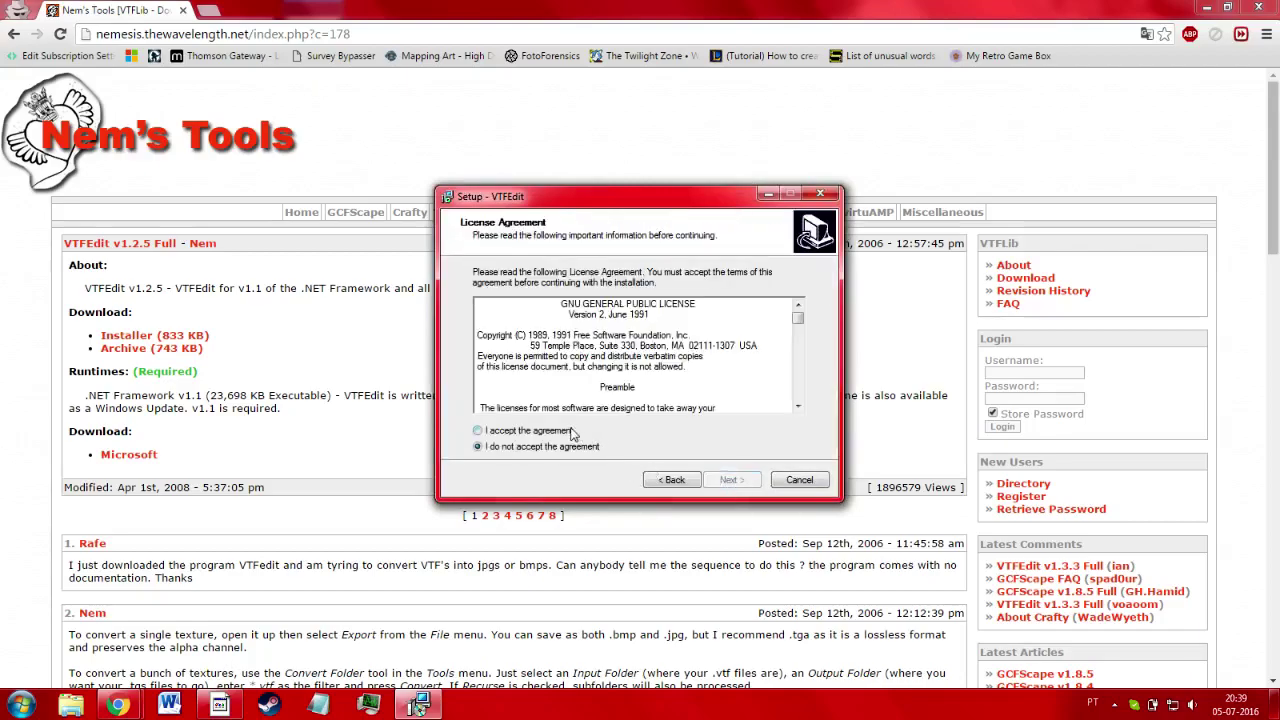
{"action": "left_click", "coordinate": [573, 432]}
{"action": "left_click", "coordinate": [731, 480]}
{"action": "left_click", "coordinate": [731, 480]}
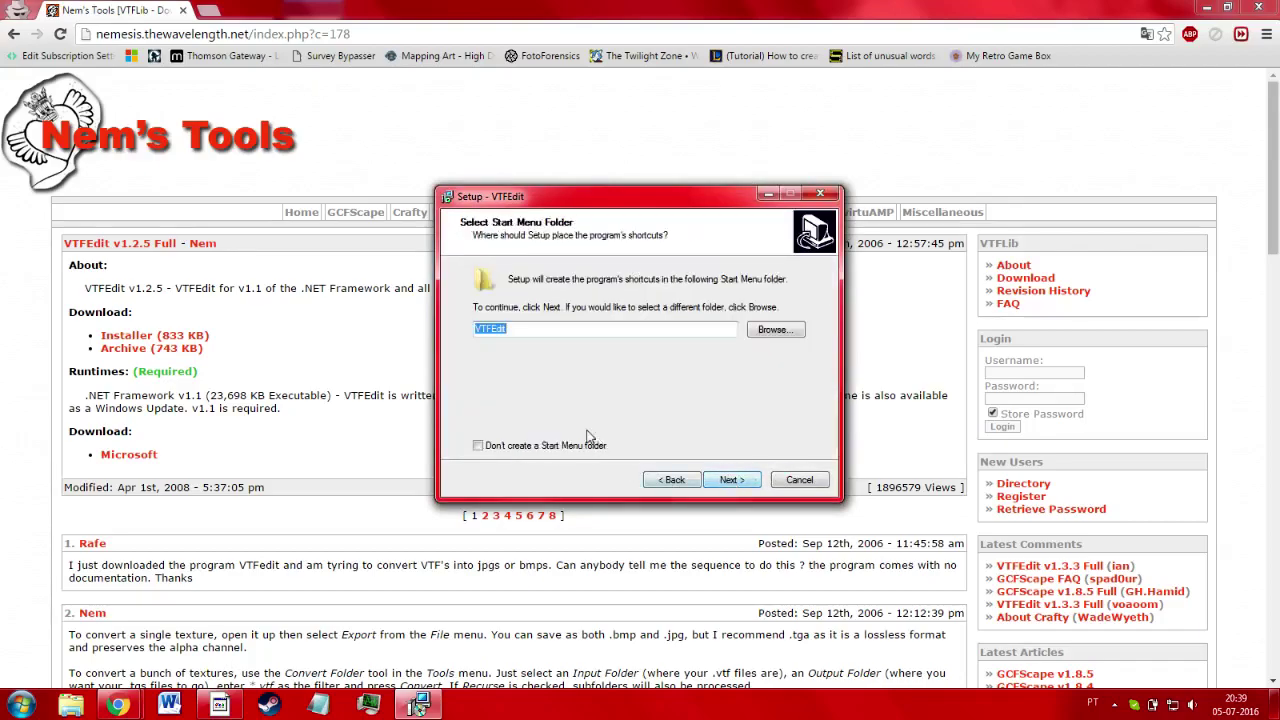
{"action": "left_click", "coordinate": [738, 482]}
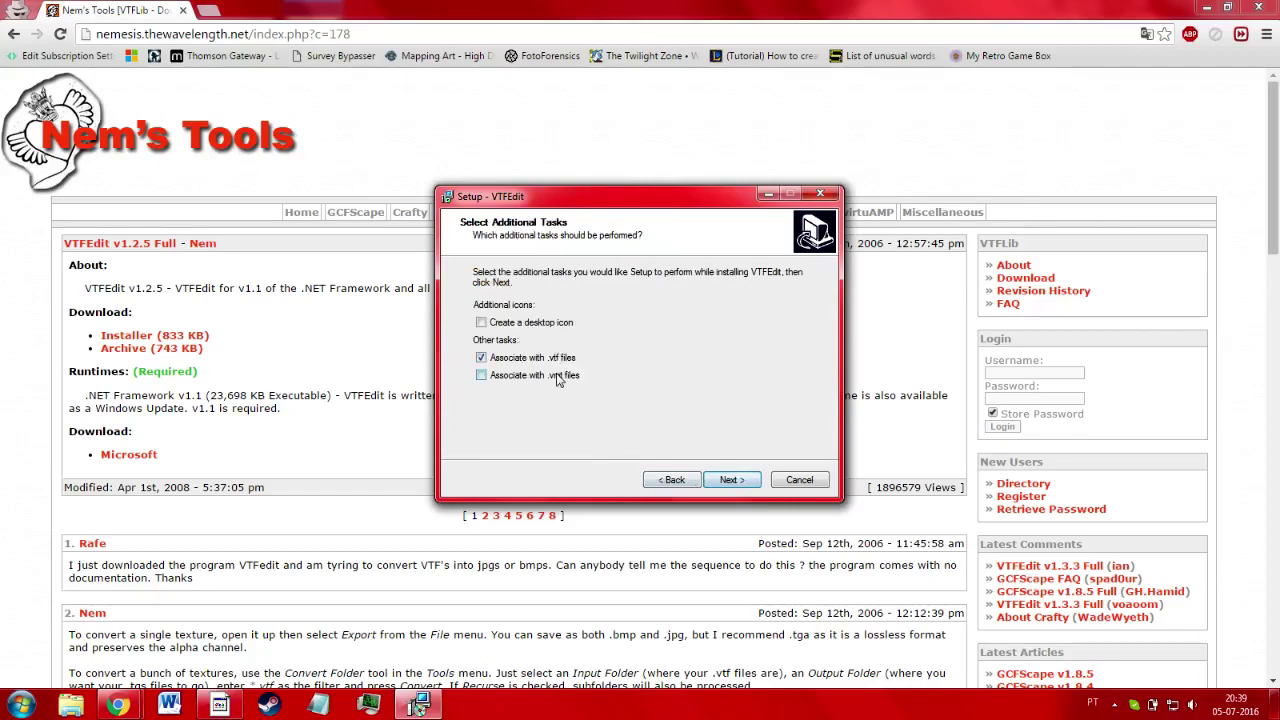
{"action": "left_click", "coordinate": [731, 480]}
{"action": "left_click", "coordinate": [731, 480]}
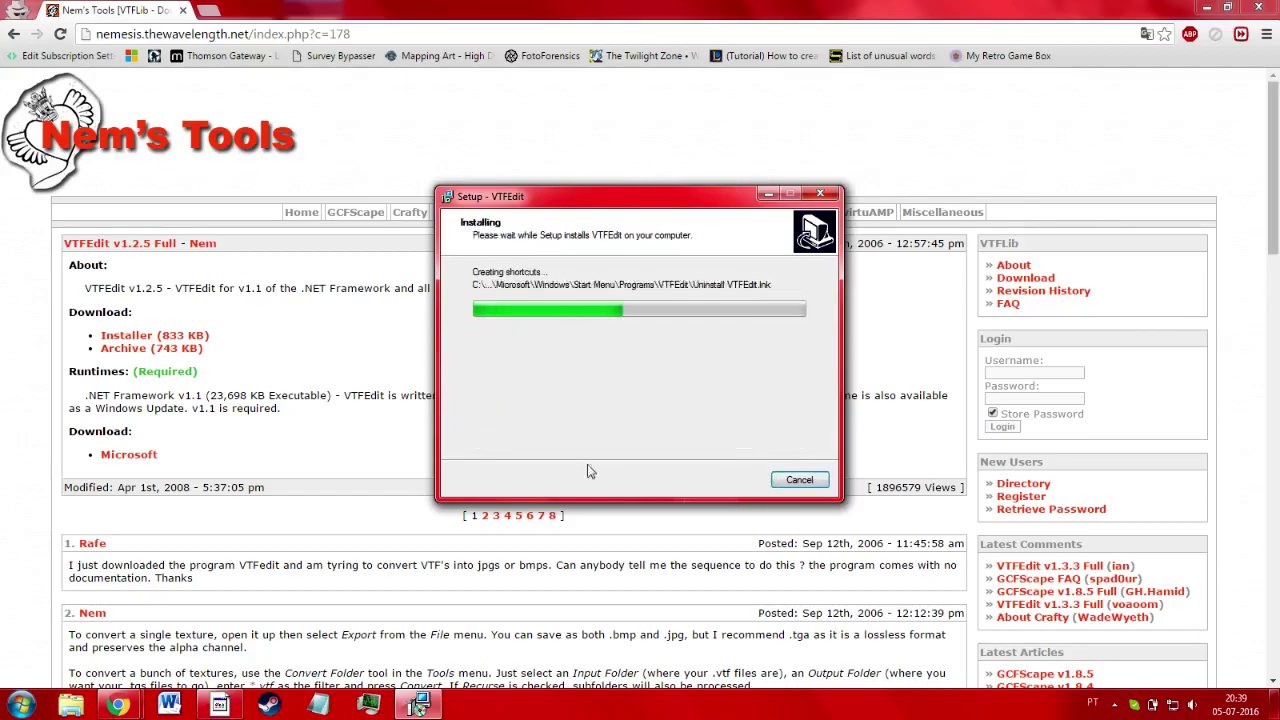
{"action": "left_click", "coordinate": [731, 480]}
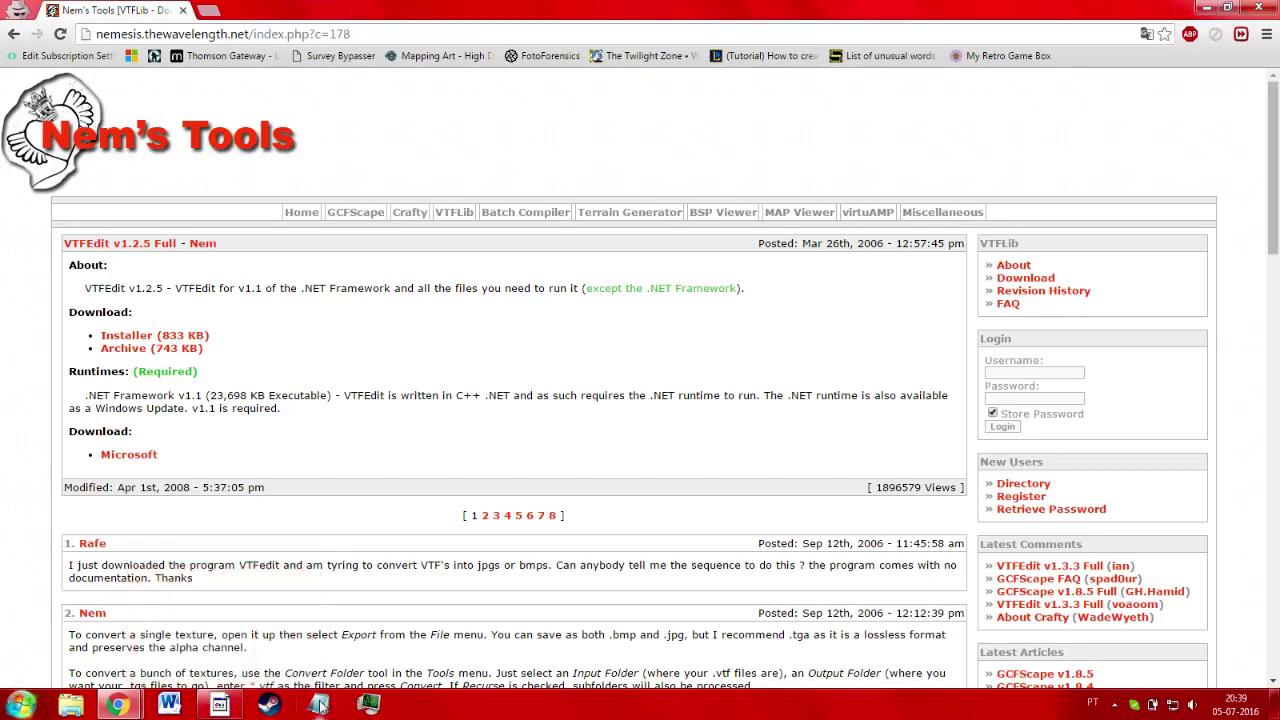
Search the installed programs for not and launch Notepad++
{"action": "left_click", "coordinate": [20, 705]}
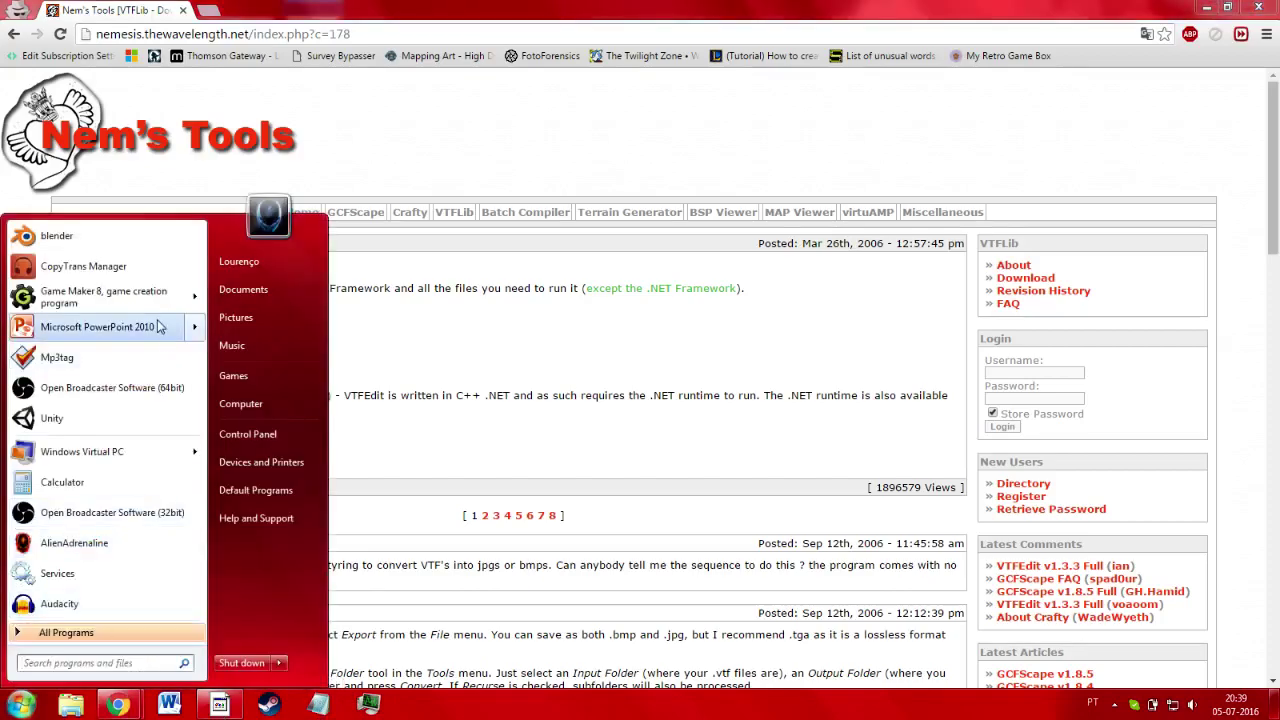
{"action": "type", "text": "not"}
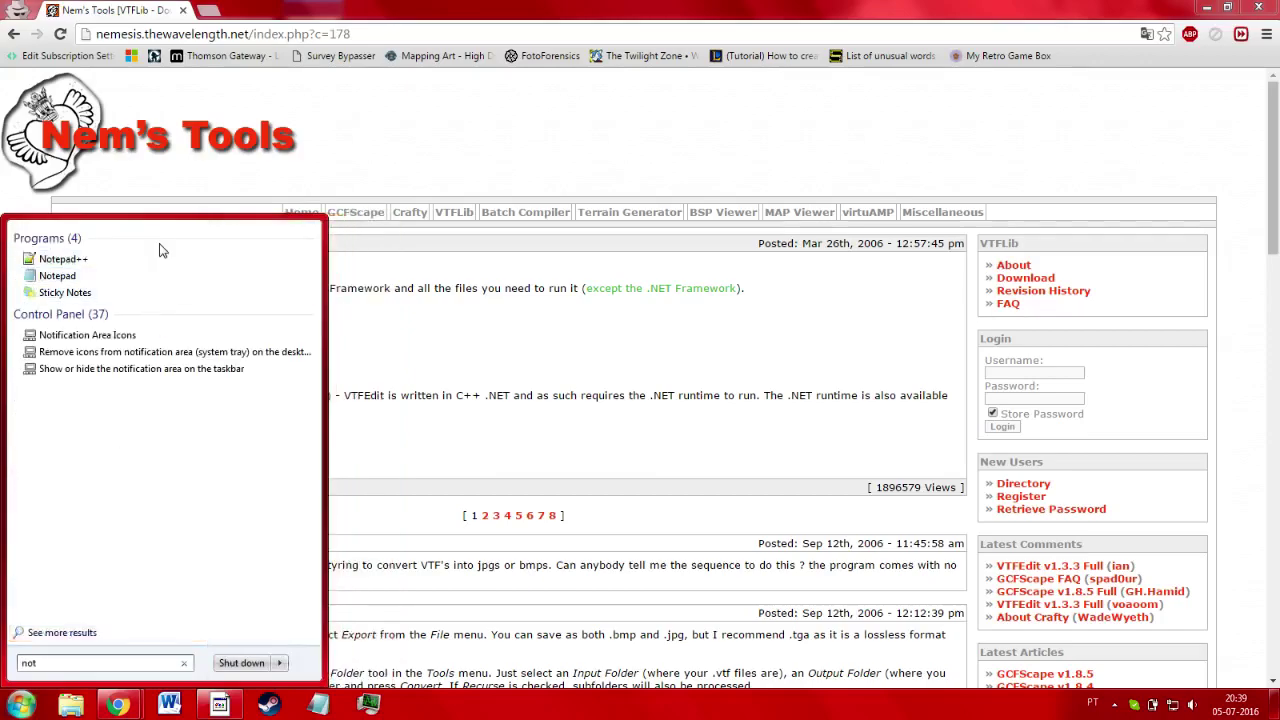
{"action": "left_click", "coordinate": [154, 262]}
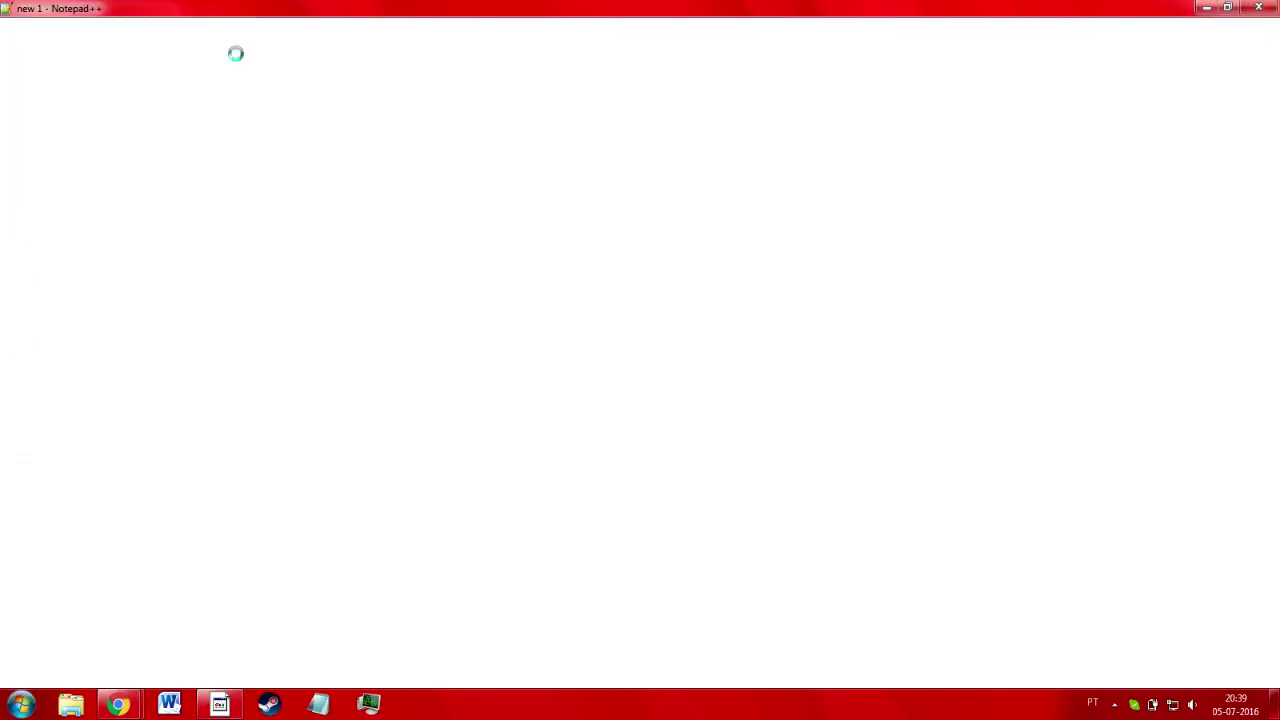
Enter the scratch text çlsahbked on line 1 and w on line 2 of the blank document
{"action": "left_click", "coordinate": [11, 43]}
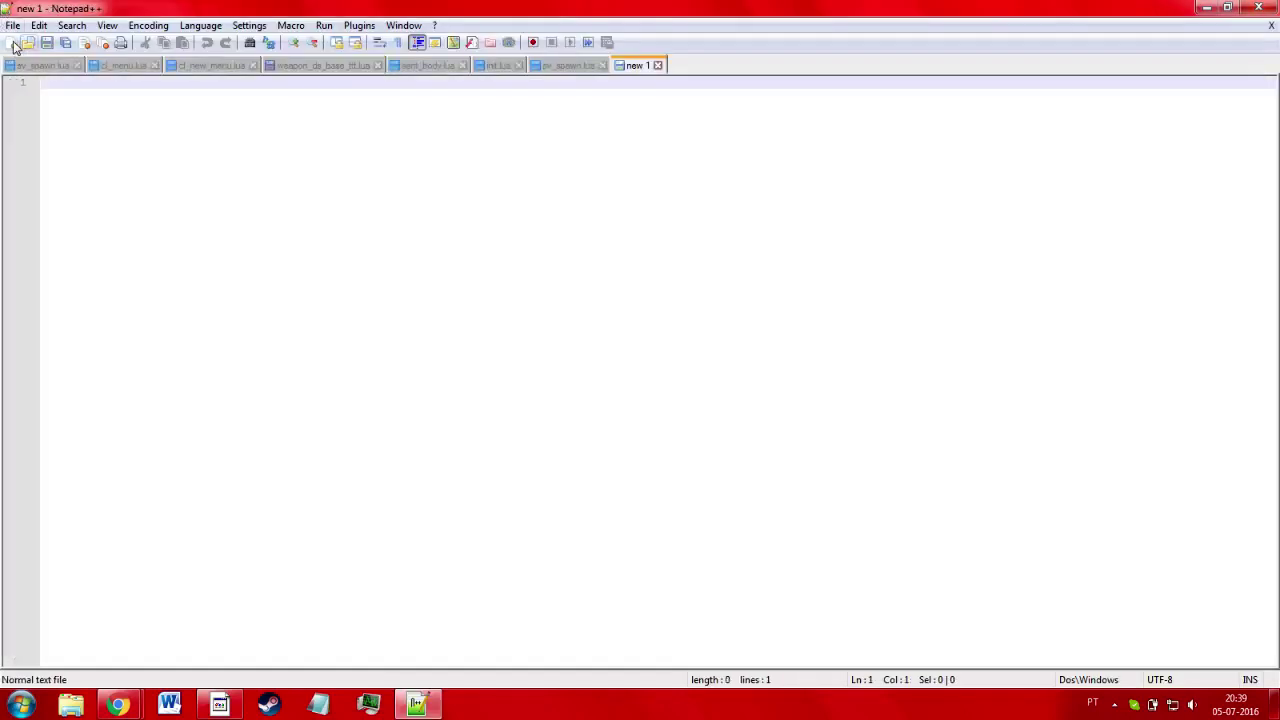
{"action": "right_click", "coordinate": [331, 358]}
{"action": "left_click", "coordinate": [420, 293]}
{"action": "type", "text": "çlsahbked"}
{"action": "key", "text": "Return"}
{"action": "type", "text": "w"}
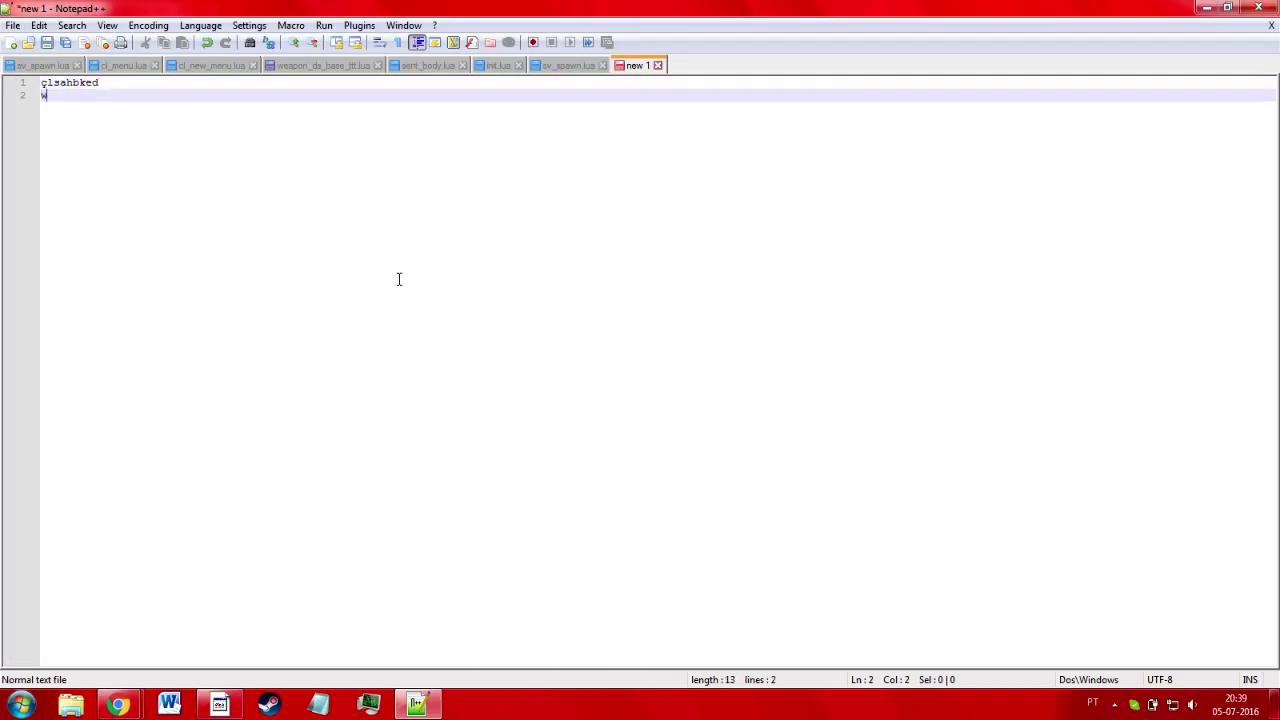
View the PlySpawn code in sv_spawn.lua, return to the new 1 document and close Notepad++
{"action": "left_click", "coordinate": [585, 65]}
{"action": "left_click_drag", "start_coordinate": [55, 223], "coordinate": [345, 252]}
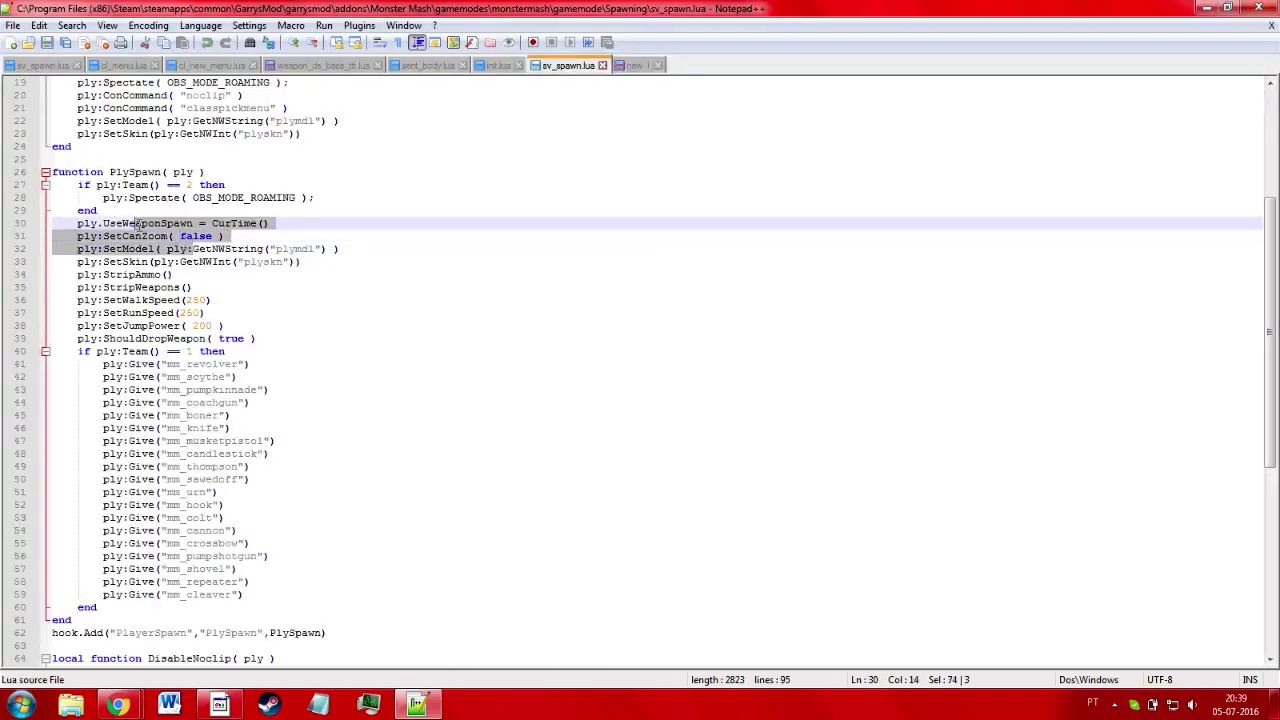
{"action": "left_click", "coordinate": [120, 232]}
{"action": "left_click", "coordinate": [640, 65]}
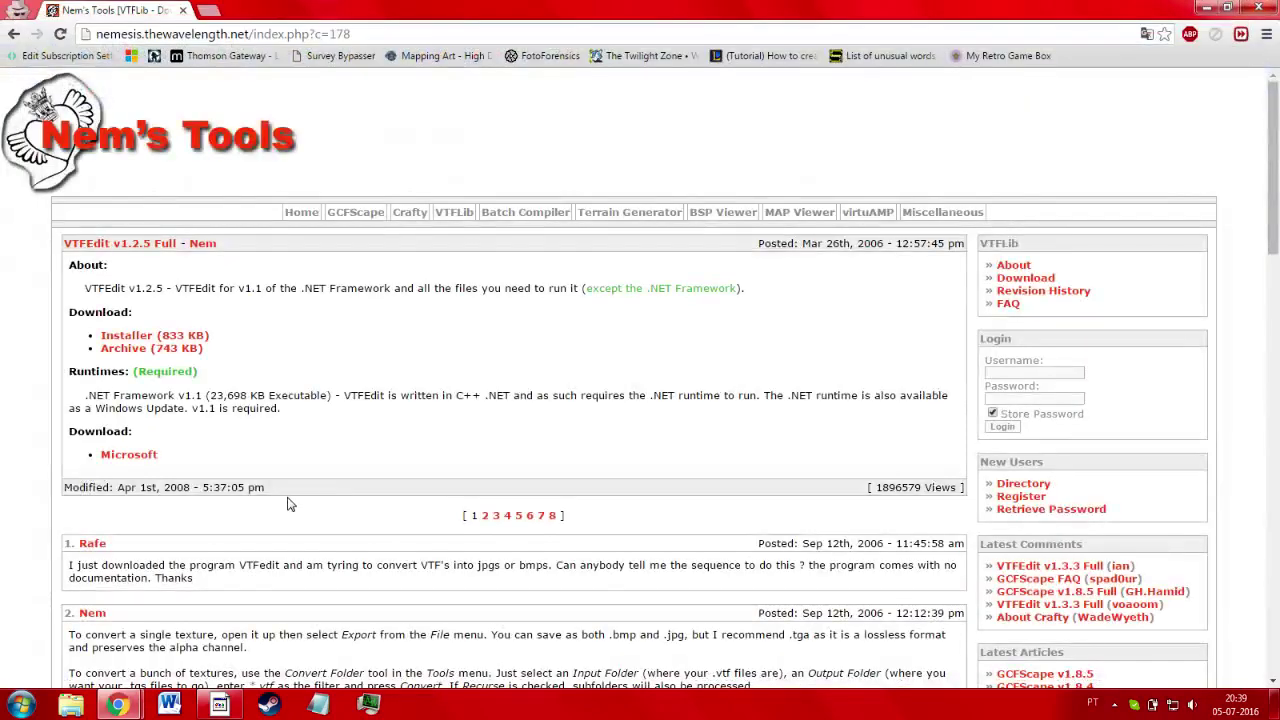
Search Google for dxtbmp in a new Chrome tab and look through the results
{"action": "key", "text": "ctrl+t"}
{"action": "type", "text": "dxt"}
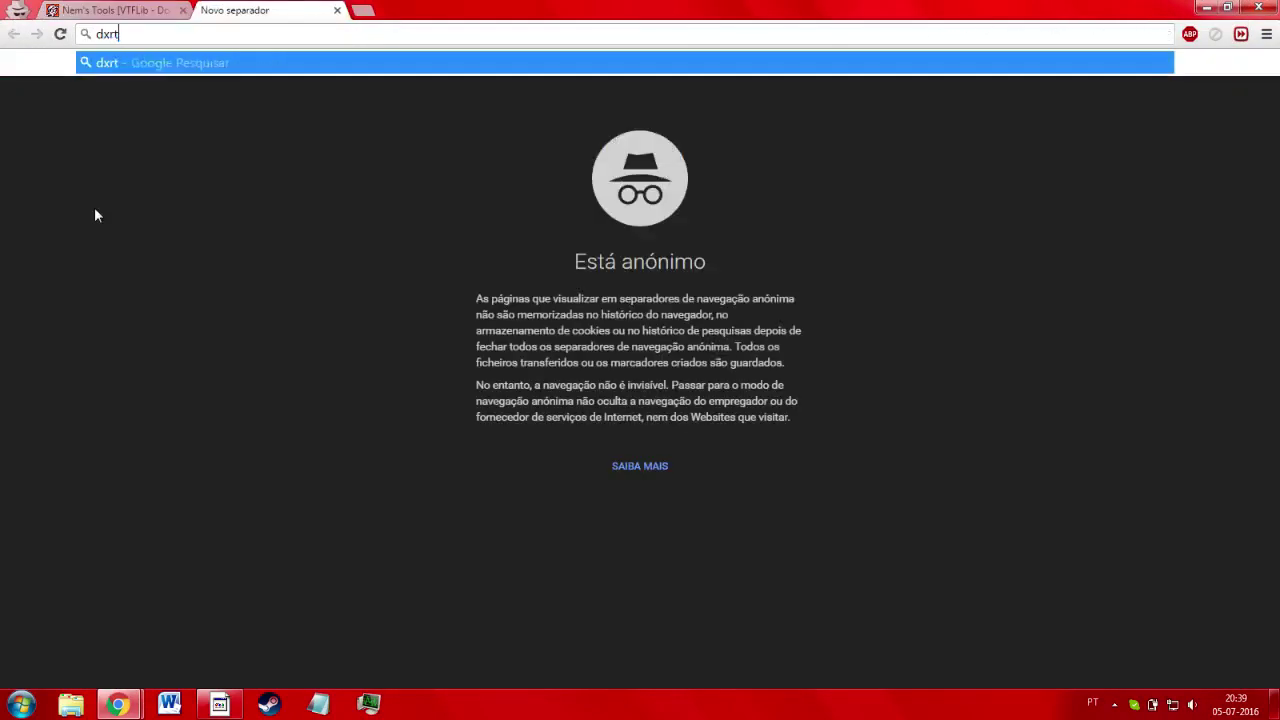
{"action": "type", "text": "bmp"}
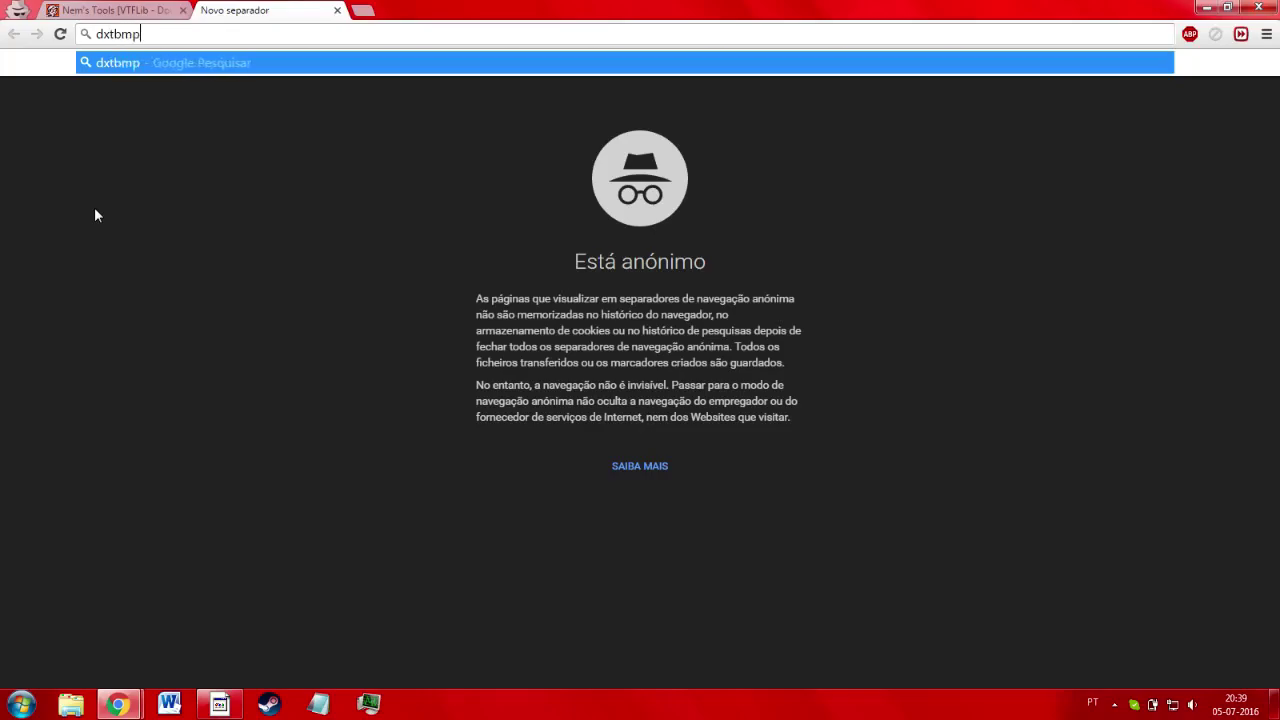
{"action": "key", "text": "Return"}
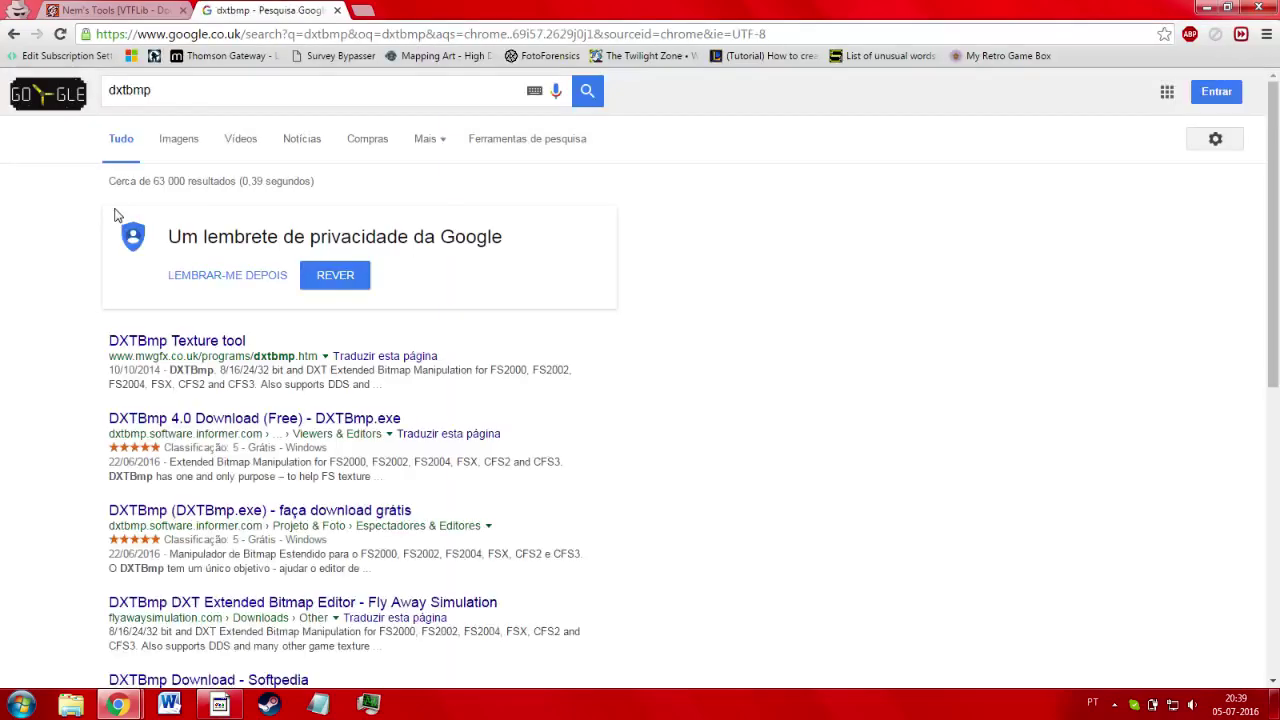
{"action": "scroll", "coordinate": [232, 358], "scroll_direction": "down", "scroll_amount": 3}
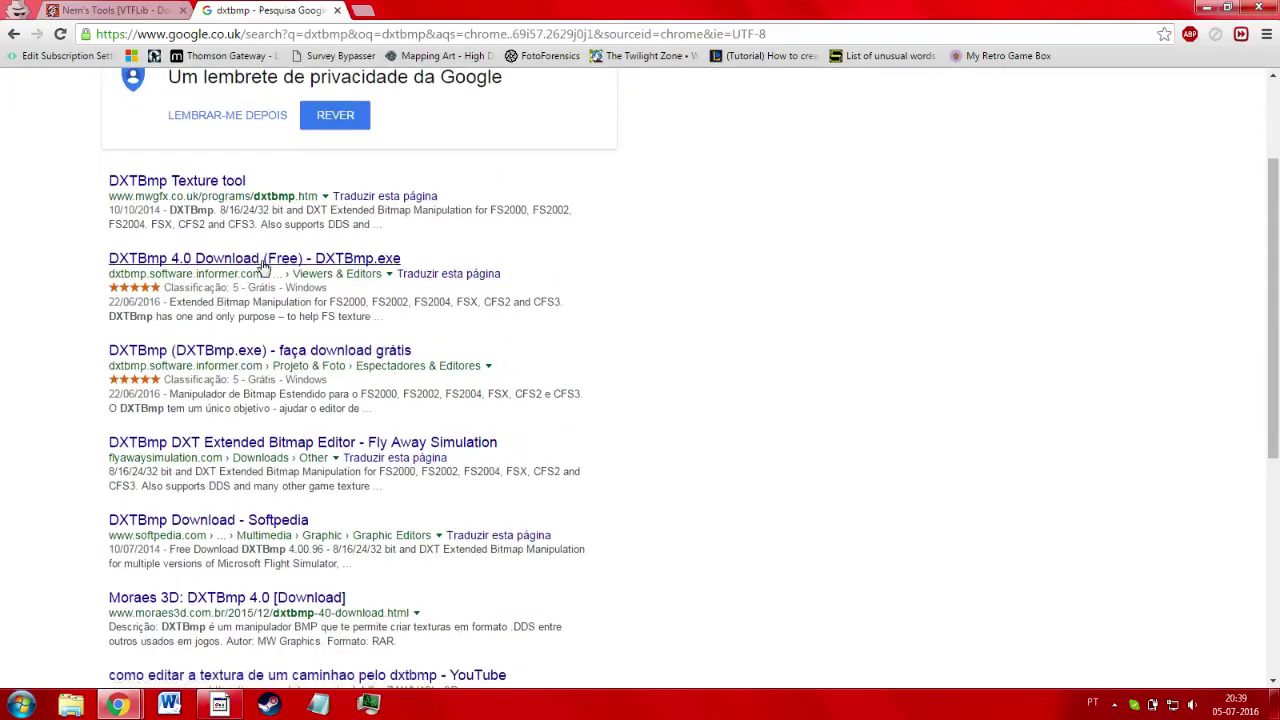
{"action": "left_click", "coordinate": [186, 190]}
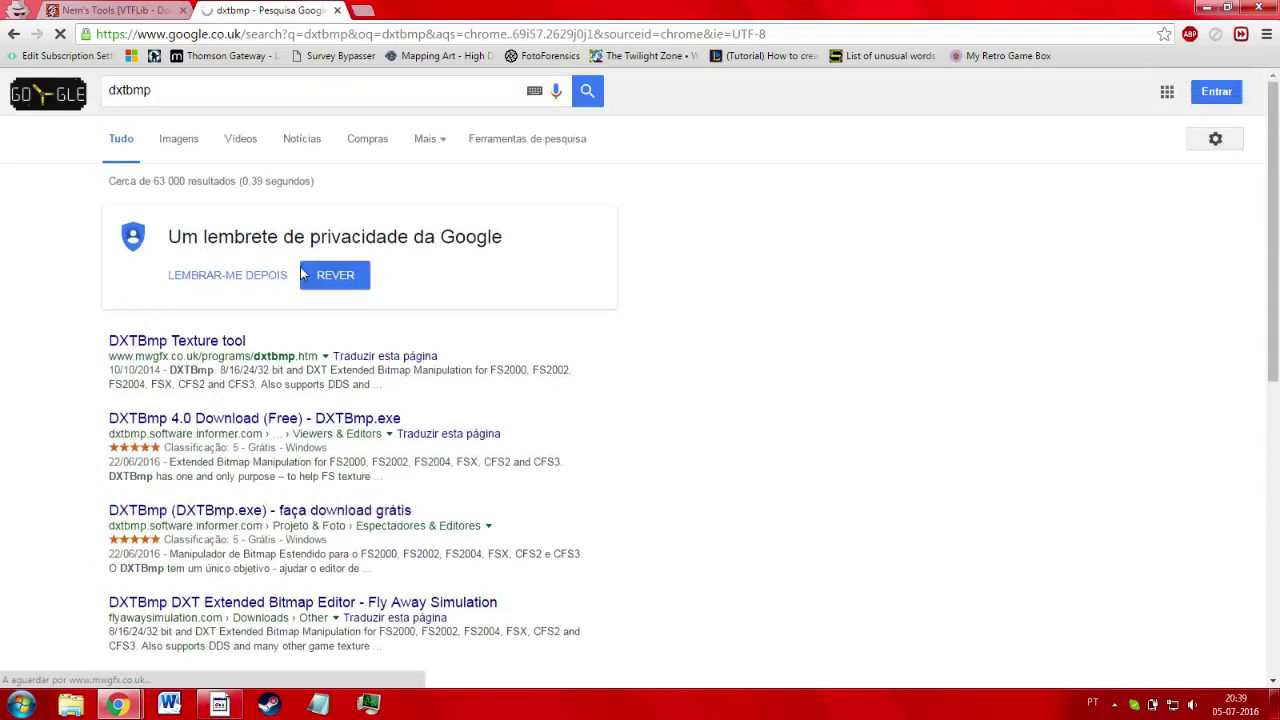
{"action": "scroll", "coordinate": [303, 275], "scroll_direction": "up", "scroll_amount": 3}
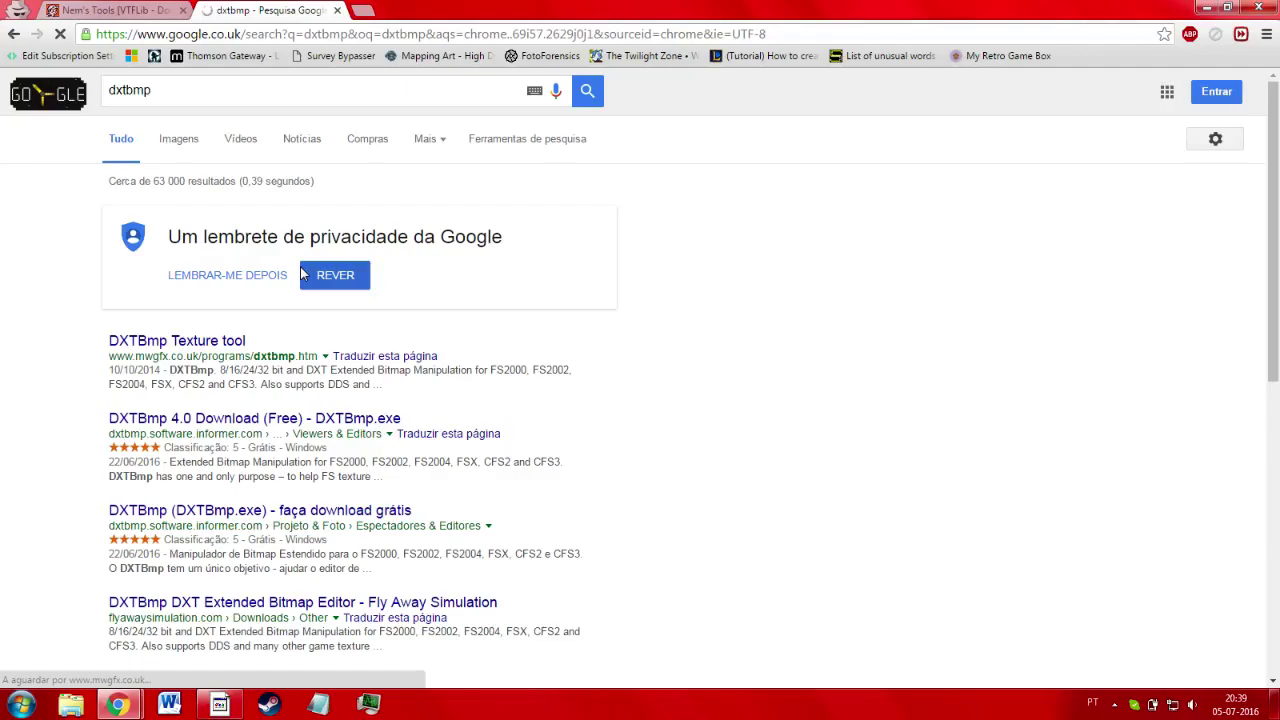
Switch to paint.net and erase a looping freehand stroke on the blank canvas with the Eraser at brush width 35
{"action": "left_click", "coordinate": [220, 705]}
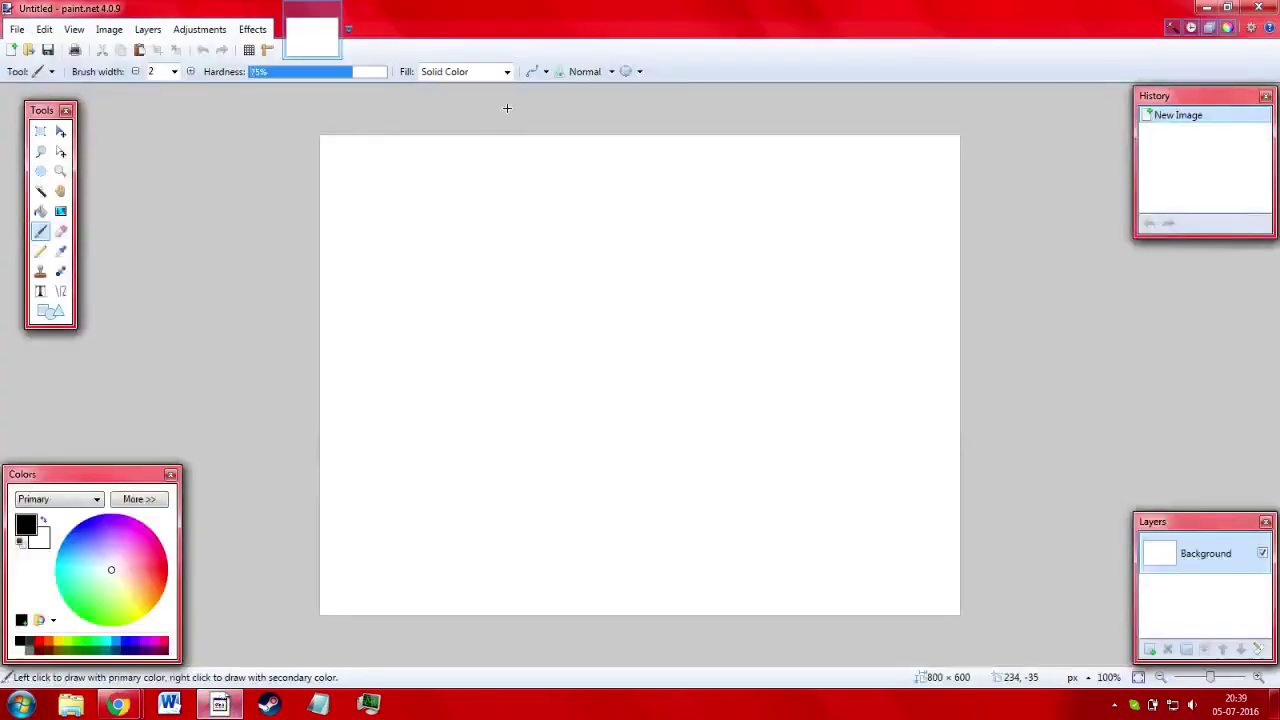
{"action": "key", "text": "k"}
{"action": "key", "text": "e"}
{"action": "left_click", "coordinate": [174, 71]}
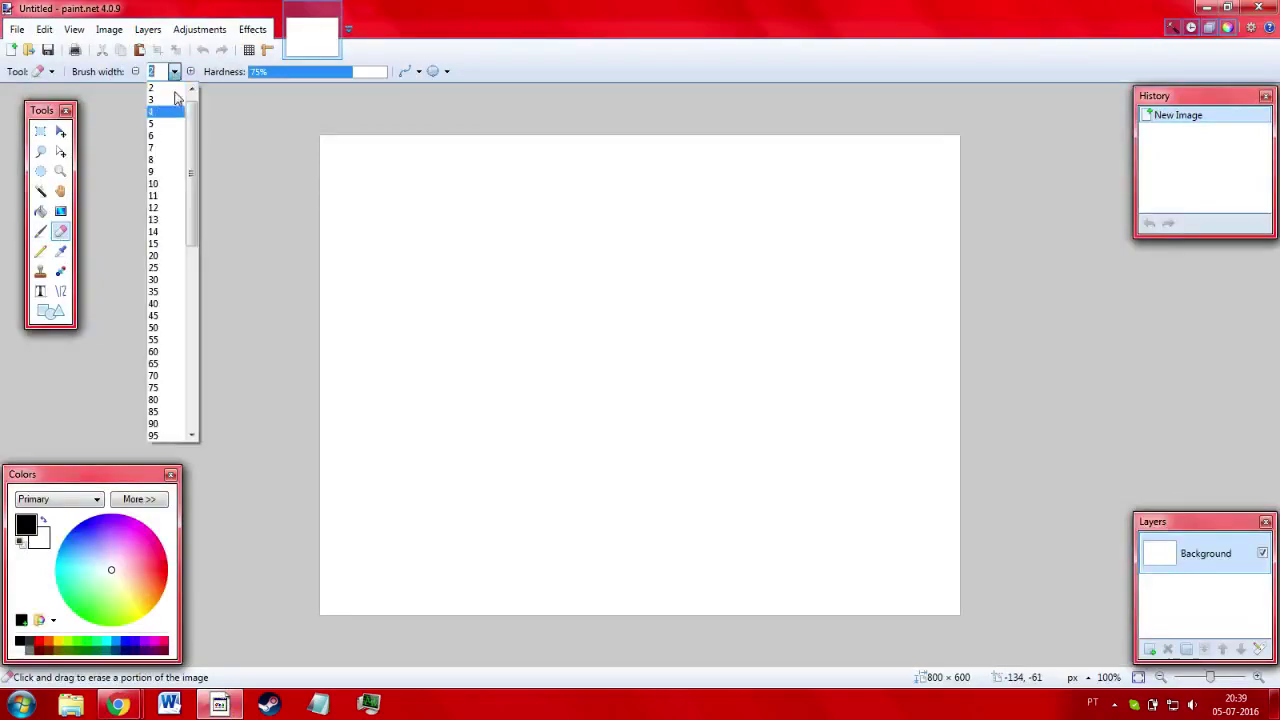
{"action": "left_click", "coordinate": [152, 294]}
{"action": "mouse_move", "coordinate": [454, 323]}
{"action": "left_mouse_down"}
{"action": "mouse_move", "coordinate": [537, 410]}
{"action": "mouse_move", "coordinate": [490, 300]}
{"action": "left_mouse_up"}
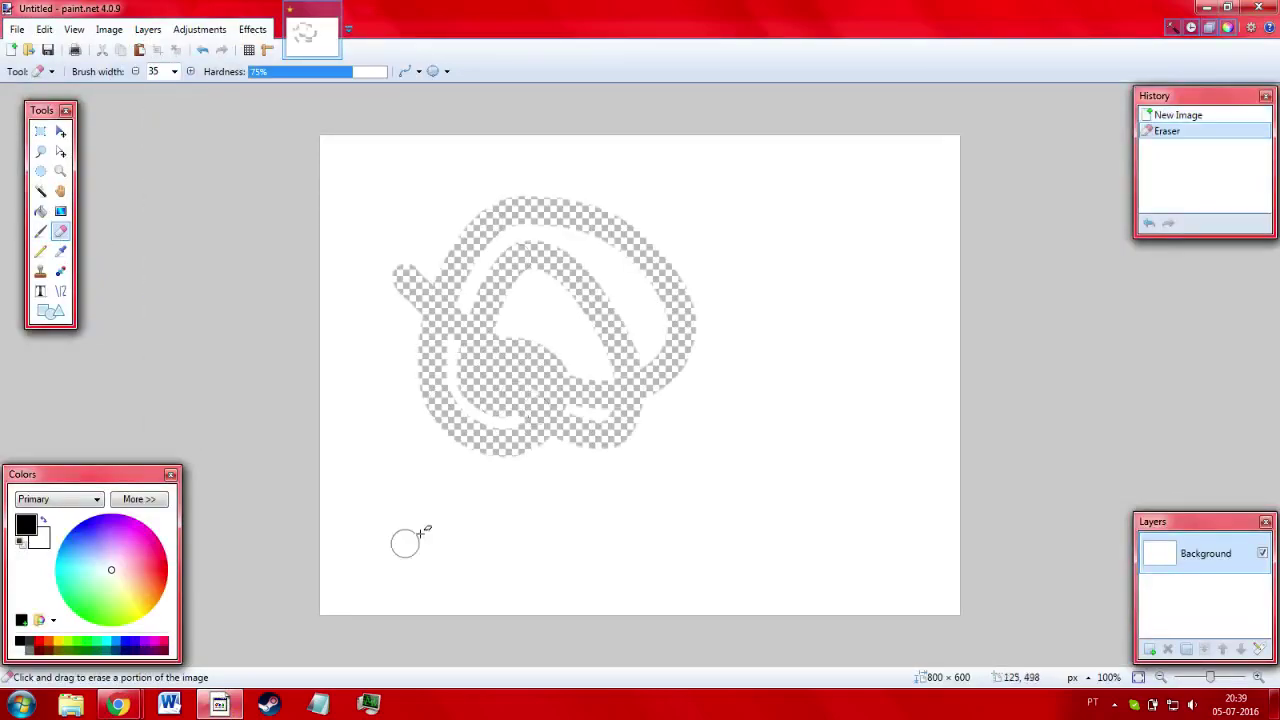
Return to Chrome, open the DXTBmp Texture tool result again and look through the page's description and update list
{"action": "left_click", "coordinate": [117, 705]}
{"action": "left_click", "coordinate": [311, 621]}
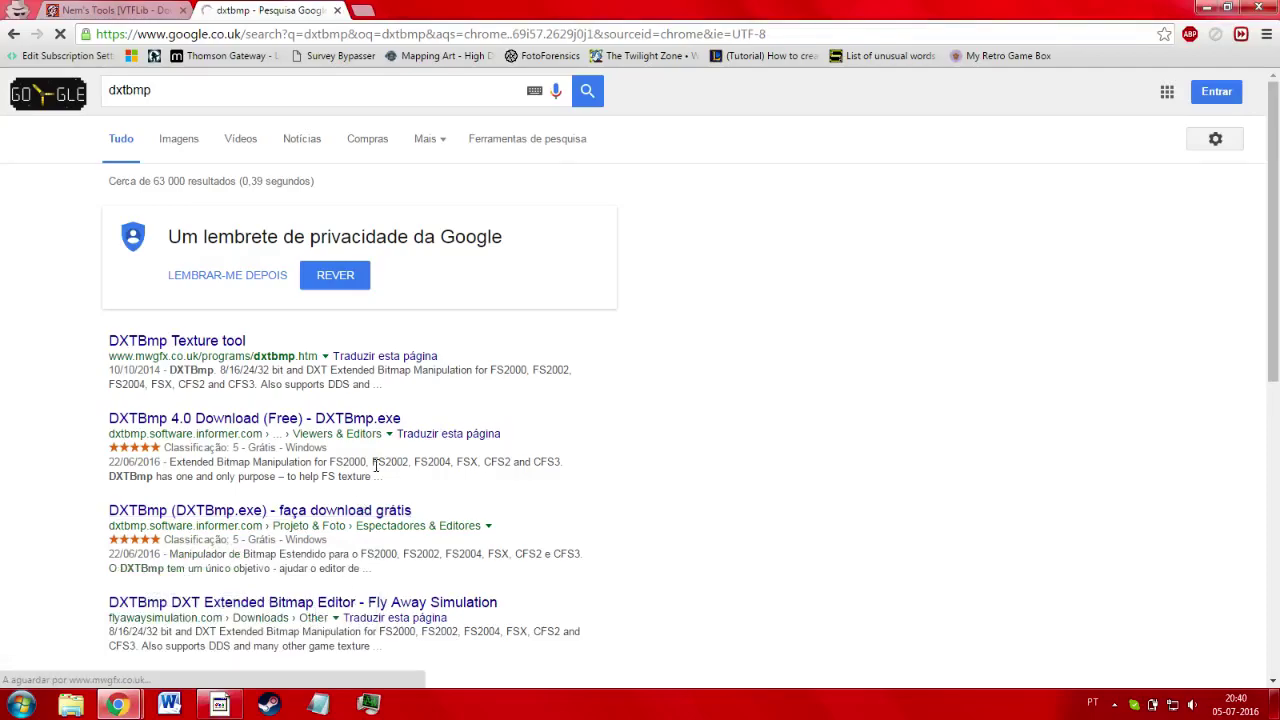
{"action": "right_click", "coordinate": [229, 341]}
{"action": "left_click", "coordinate": [239, 347]}
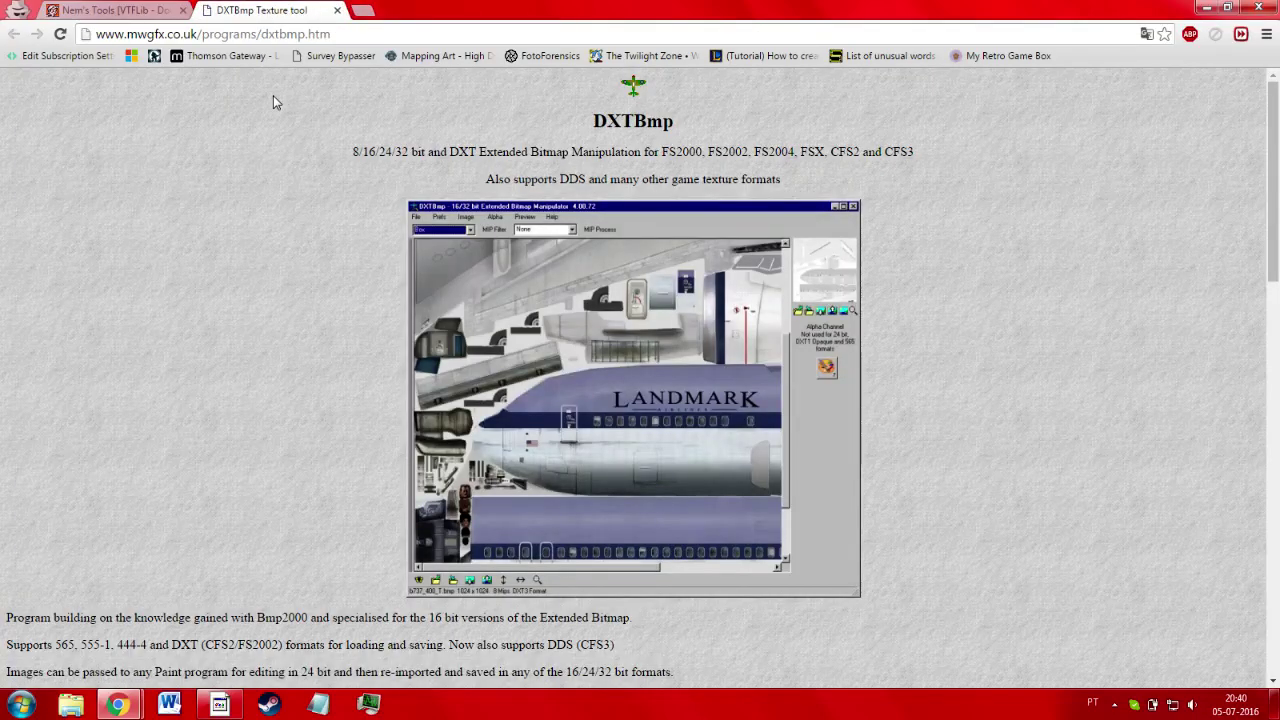
{"action": "scroll", "coordinate": [860, 230], "scroll_direction": "down", "scroll_amount": 8}
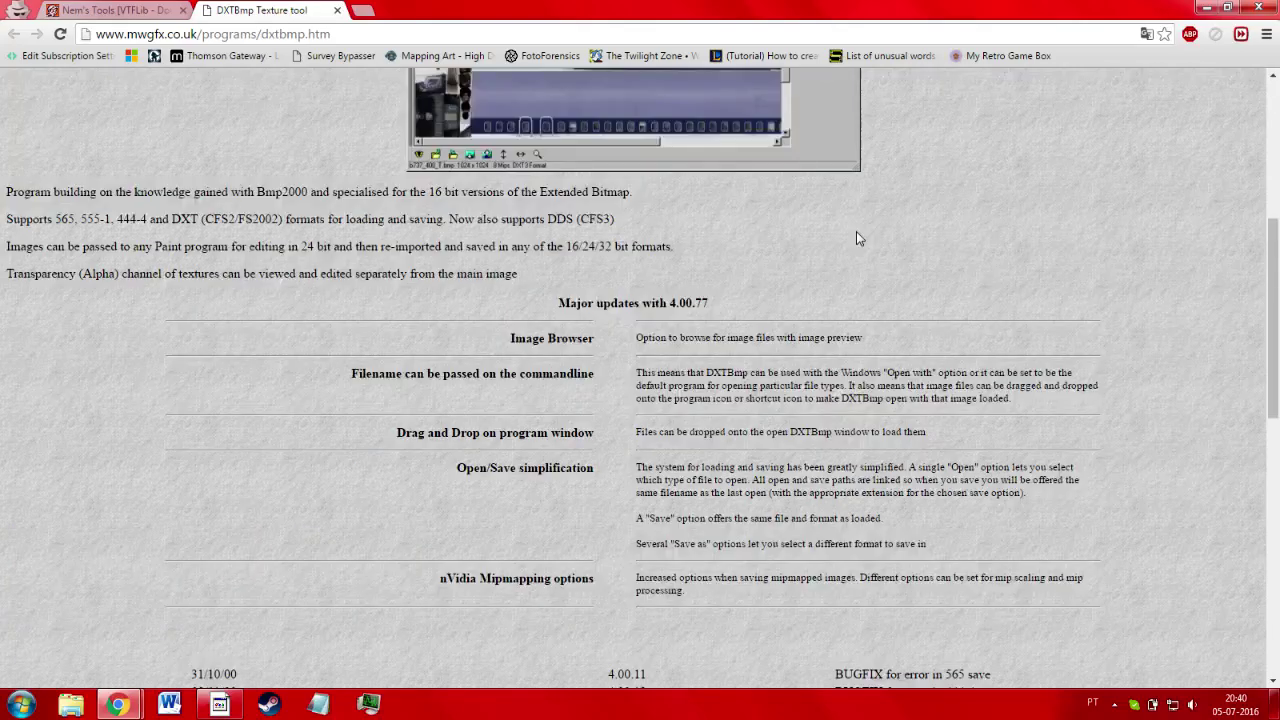
{"action": "scroll", "coordinate": [576, 306], "scroll_direction": "up", "scroll_amount": 7}
{"action": "scroll", "coordinate": [576, 306], "scroll_direction": "up", "scroll_amount": 2}
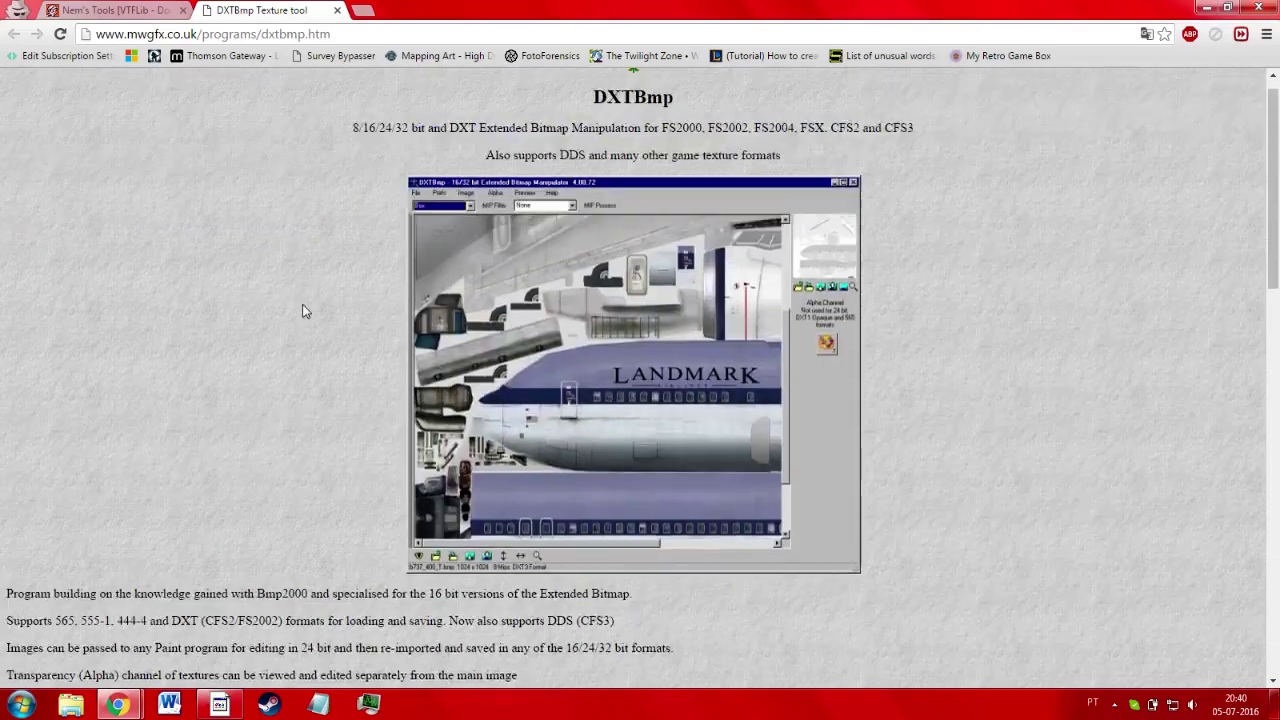
{"action": "scroll", "coordinate": [644, 280], "scroll_direction": "down", "scroll_amount": 3}
{"action": "scroll", "coordinate": [658, 326], "scroll_direction": "down", "scroll_amount": 10}
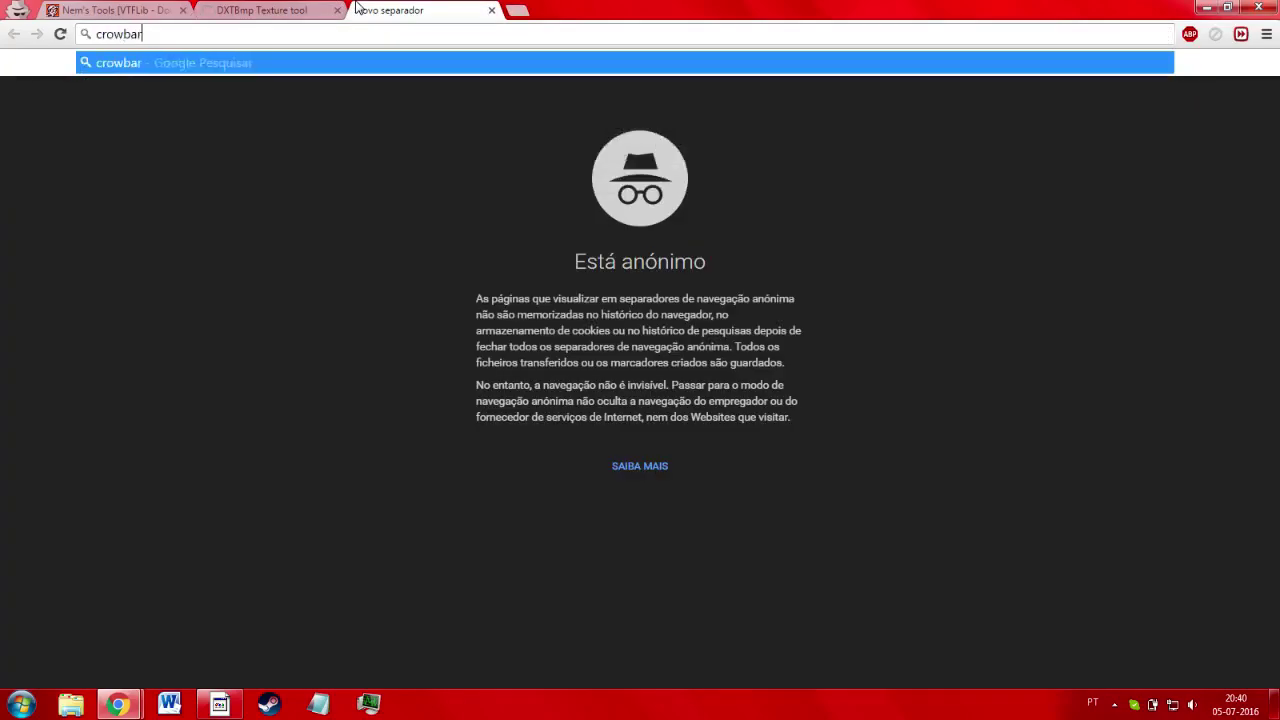
Search Google for crowbar in a new tab and refine the search to crowbar source
{"action": "key", "text": "Return"}
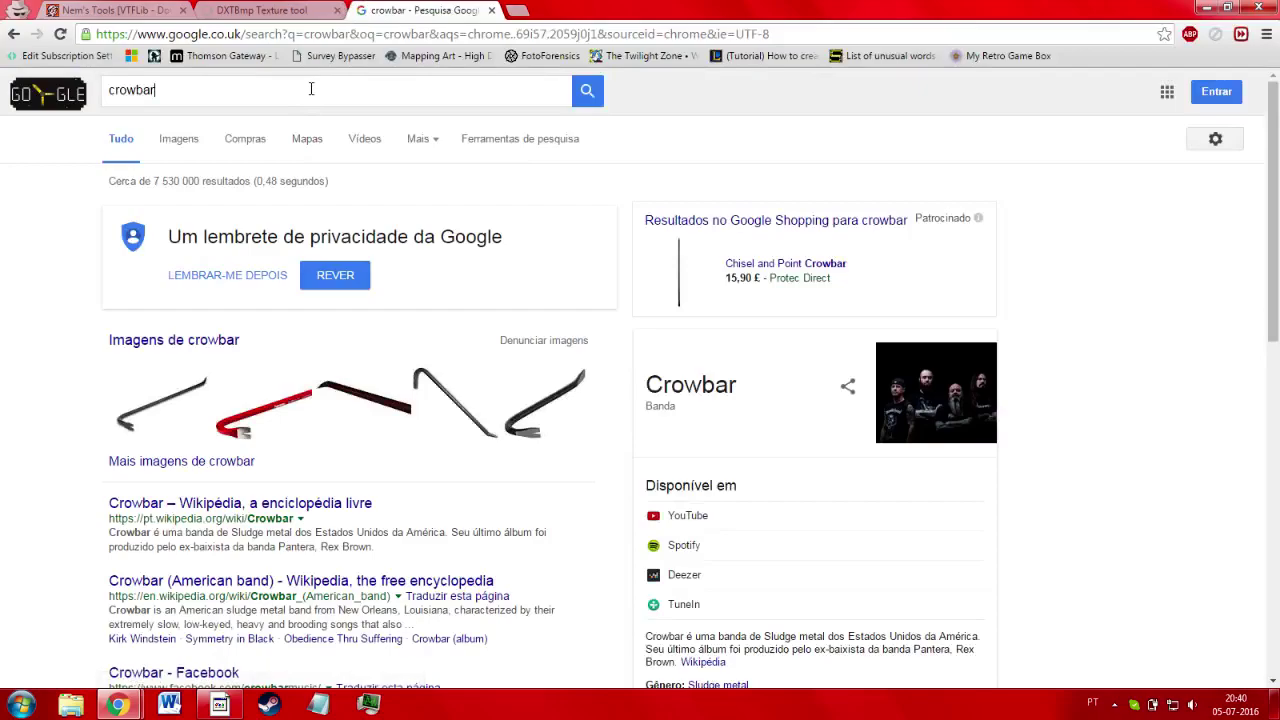
{"action": "left_click", "coordinate": [311, 91]}
{"action": "type", "text": "source"}
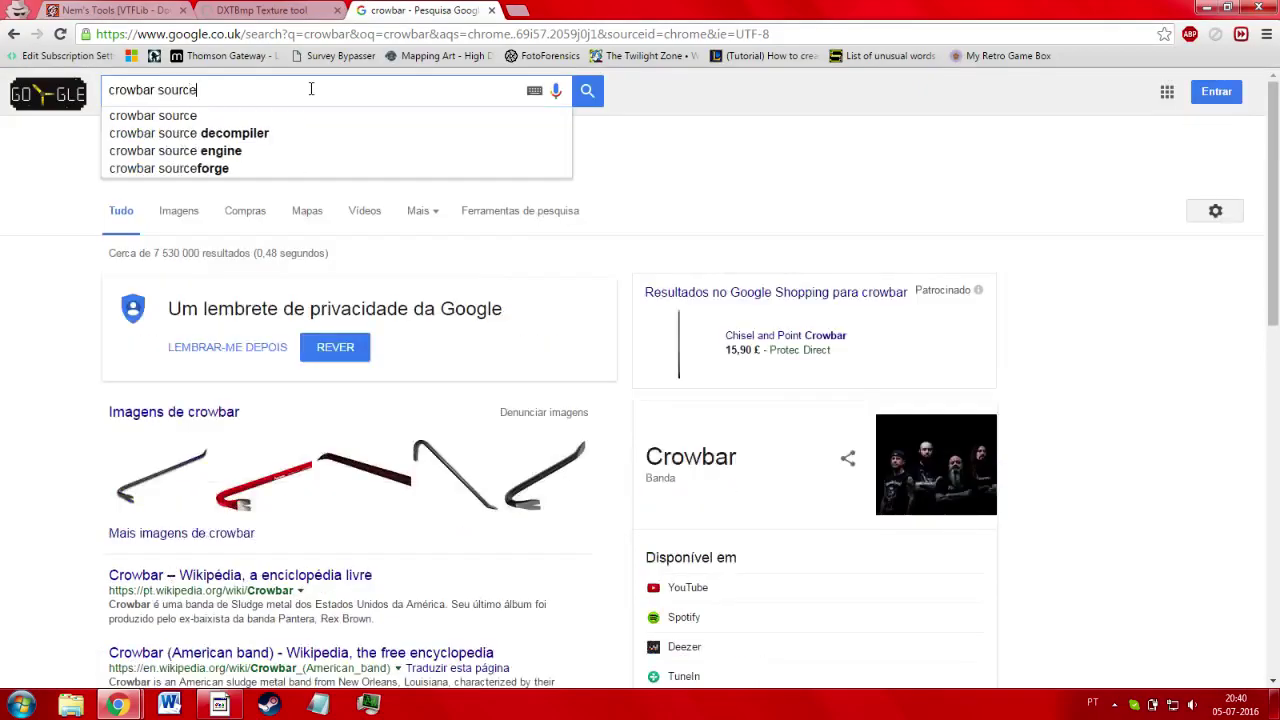
{"action": "key", "text": "Return"}
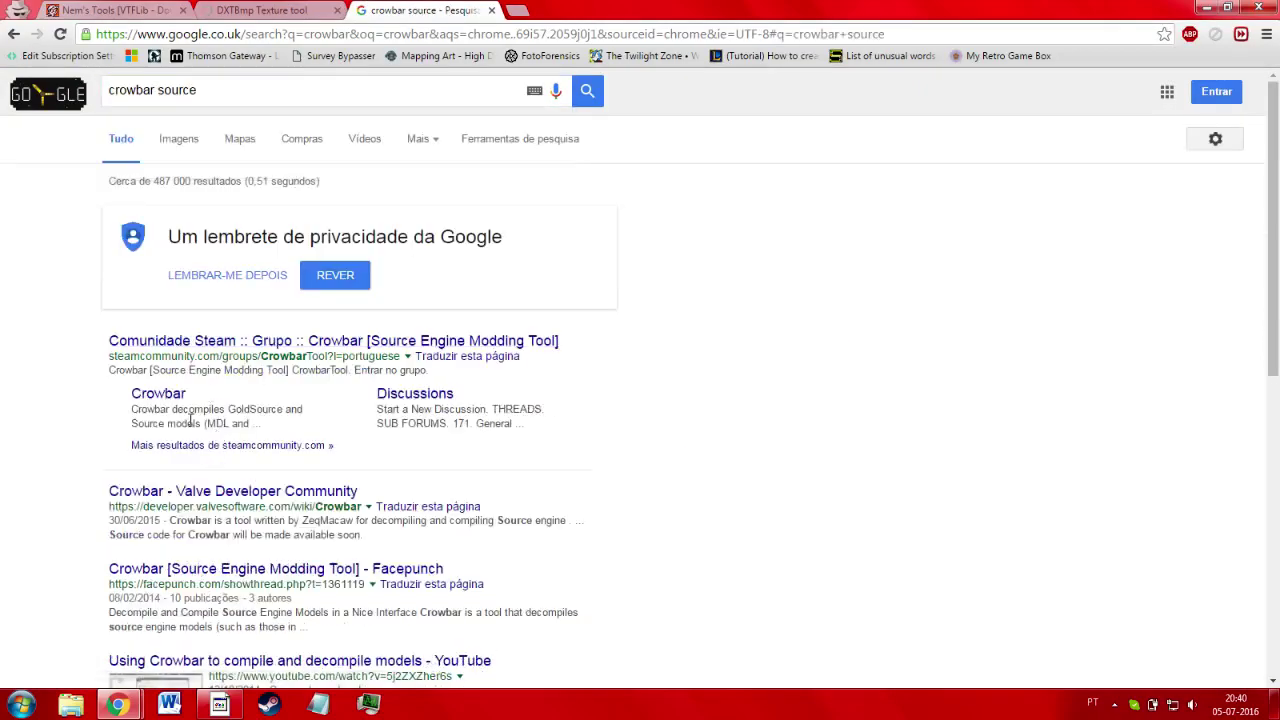
Open the Crowbar [Source Engine Modding Tool] Steam group page and locate its DOWNLOAD Crowbar link
{"action": "left_click", "coordinate": [257, 343]}
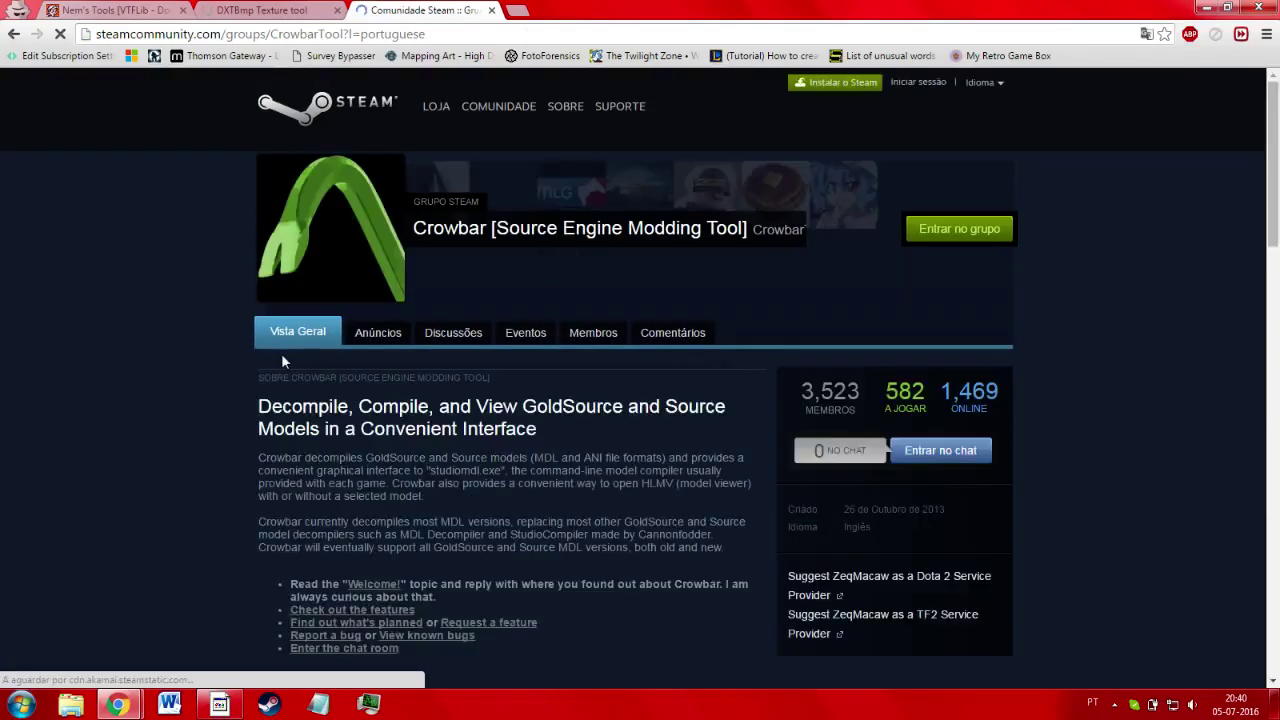
{"action": "left_click", "coordinate": [300, 10]}
{"action": "left_click", "coordinate": [363, 9]}
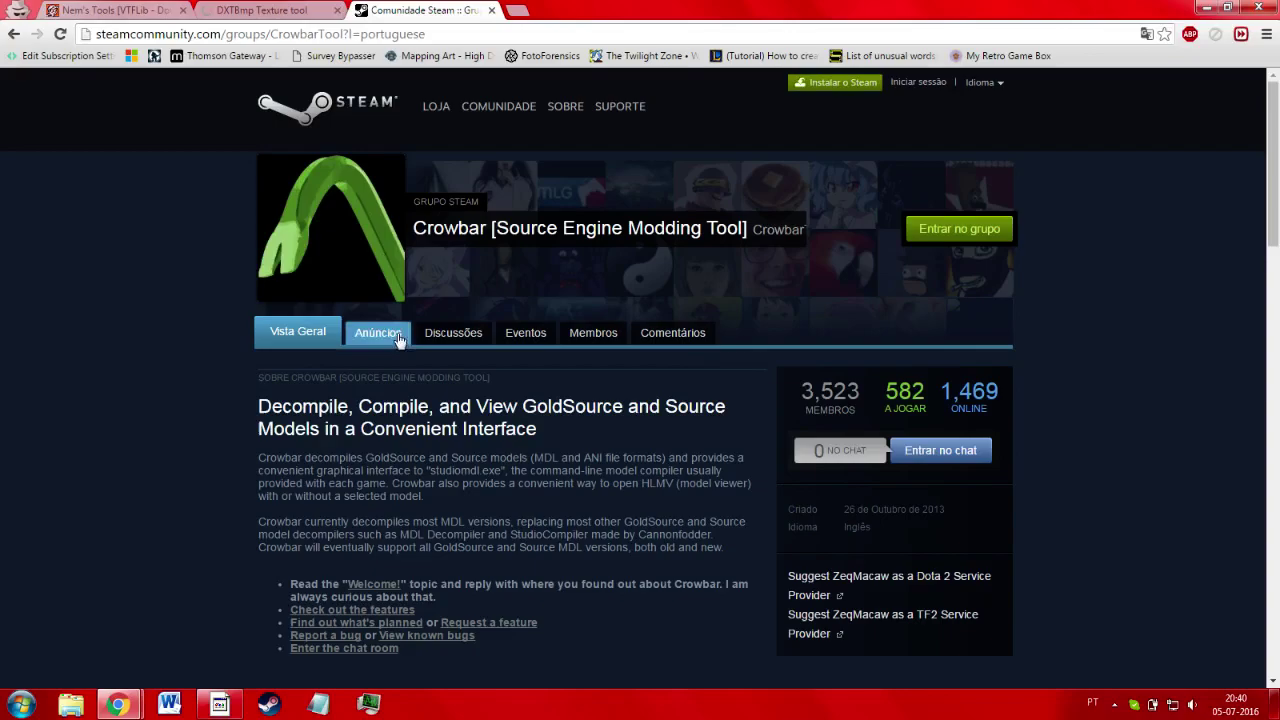
{"action": "scroll", "coordinate": [402, 325], "scroll_direction": "down", "scroll_amount": 3}
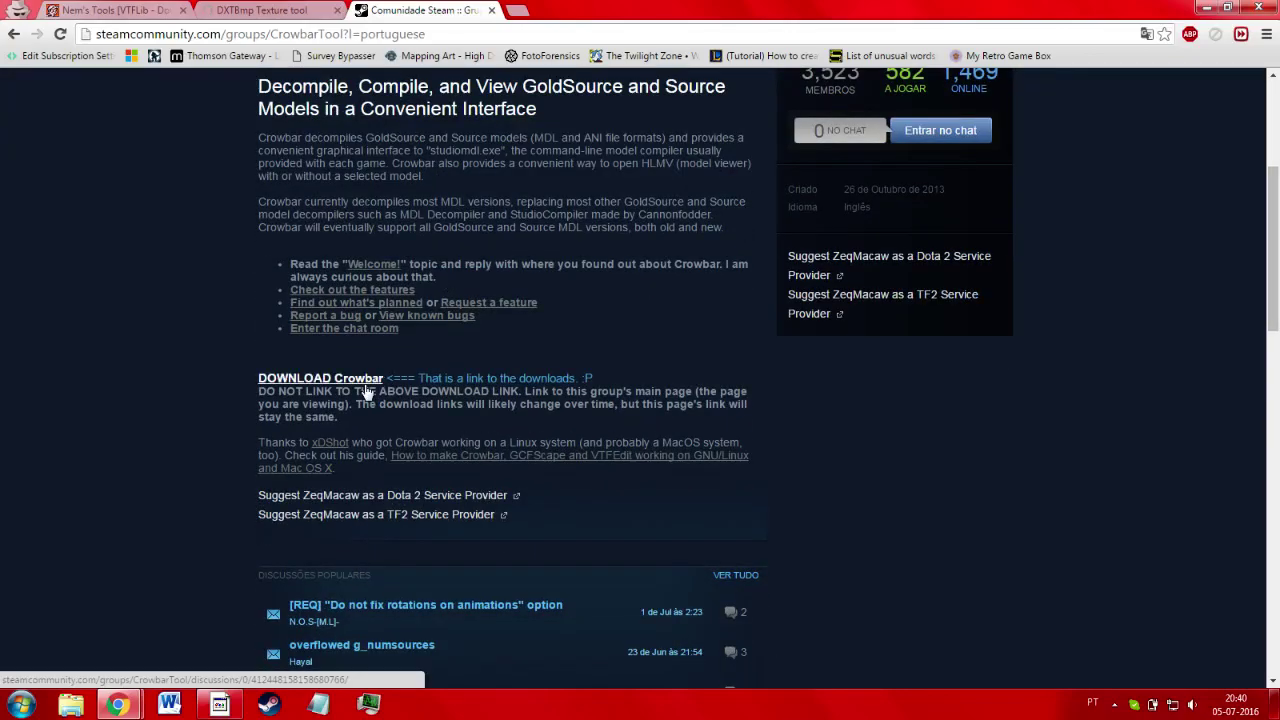
{"action": "right_click", "coordinate": [68, 705]}
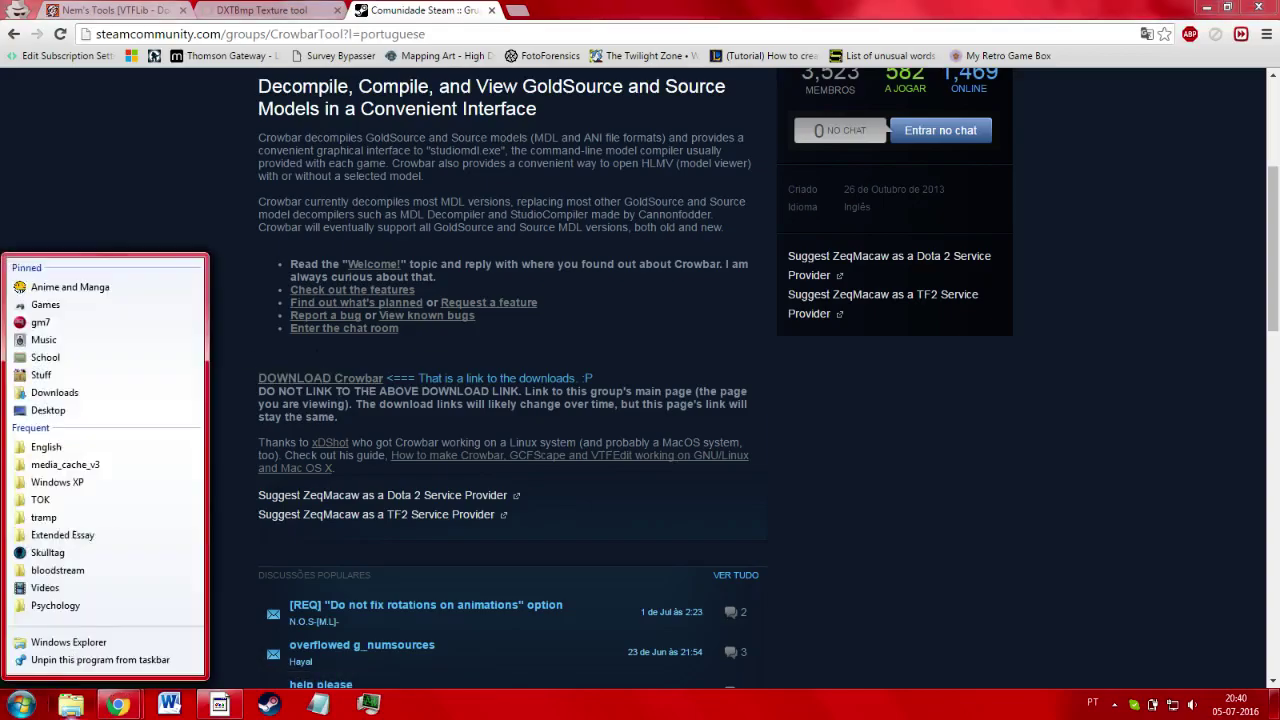
{"action": "left_click", "coordinate": [100, 358]}
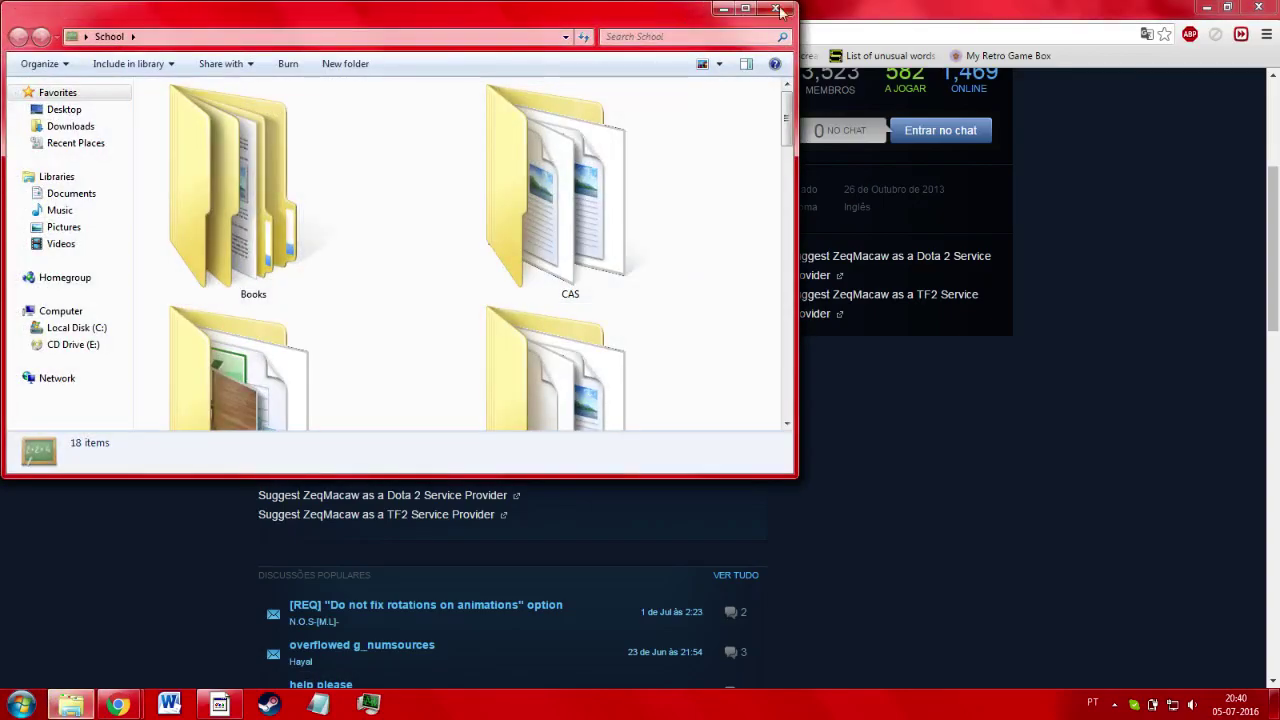
{"action": "key", "text": "alt+F4"}
Open the pinned Stuff folder in File Explorer and go through Gmod and tools to the Crowbar folder
{"action": "right_click", "coordinate": [70, 705]}
{"action": "left_click", "coordinate": [137, 371]}
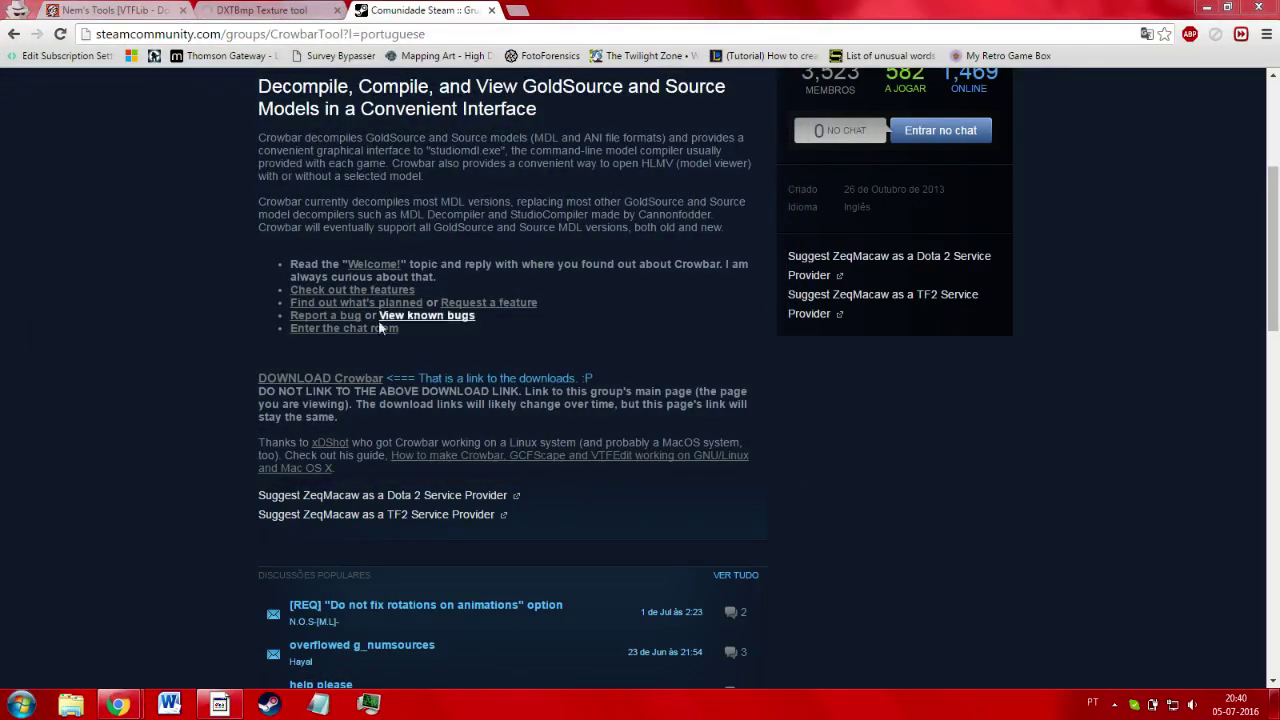
{"action": "left_click", "coordinate": [561, 274]}
{"action": "left_click", "coordinate": [584, 160]}
{"action": "scroll", "coordinate": [600, 160], "scroll_direction": "down", "scroll_amount": 1}
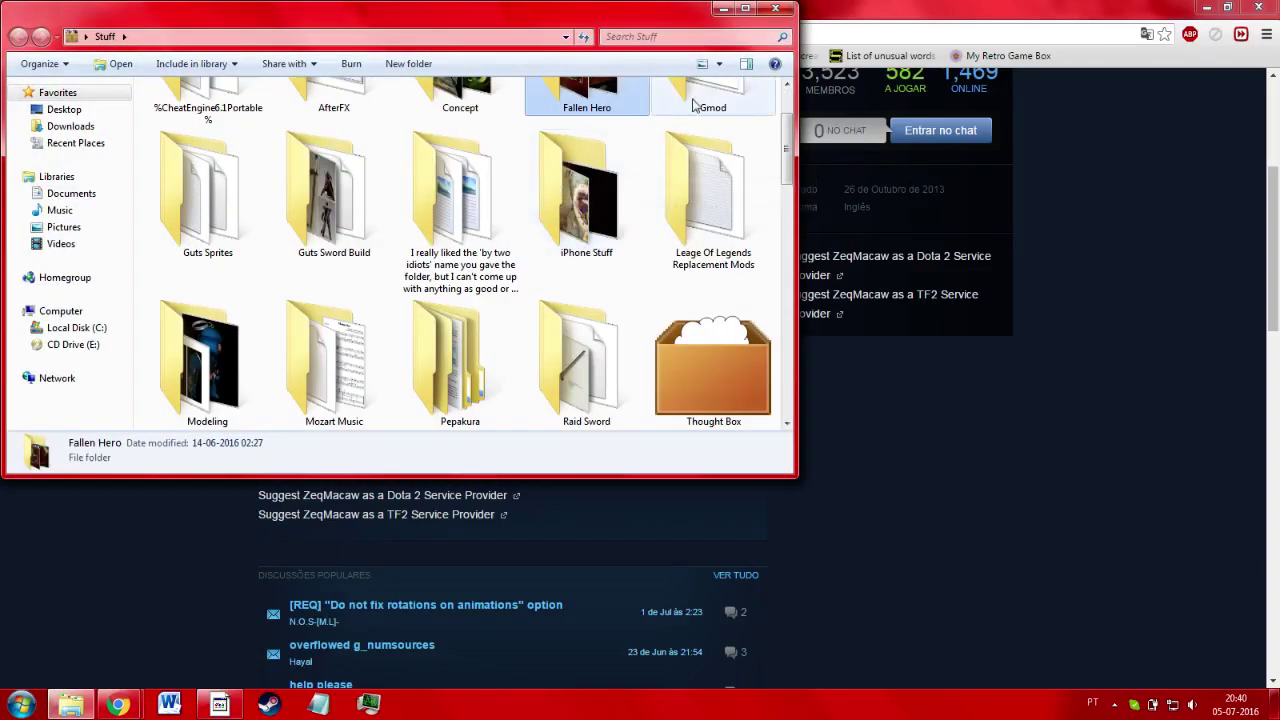
{"action": "double_click", "coordinate": [697, 95]}
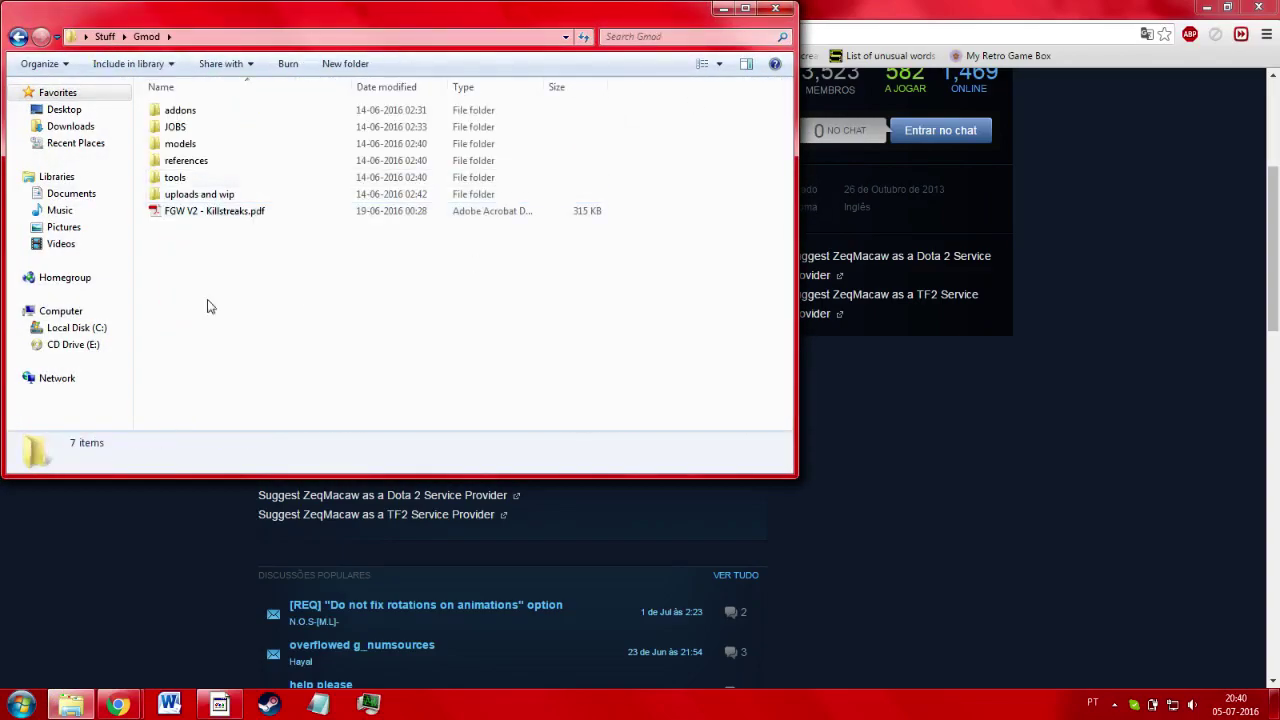
{"action": "left_click", "coordinate": [249, 195]}
{"action": "double_click", "coordinate": [240, 178]}
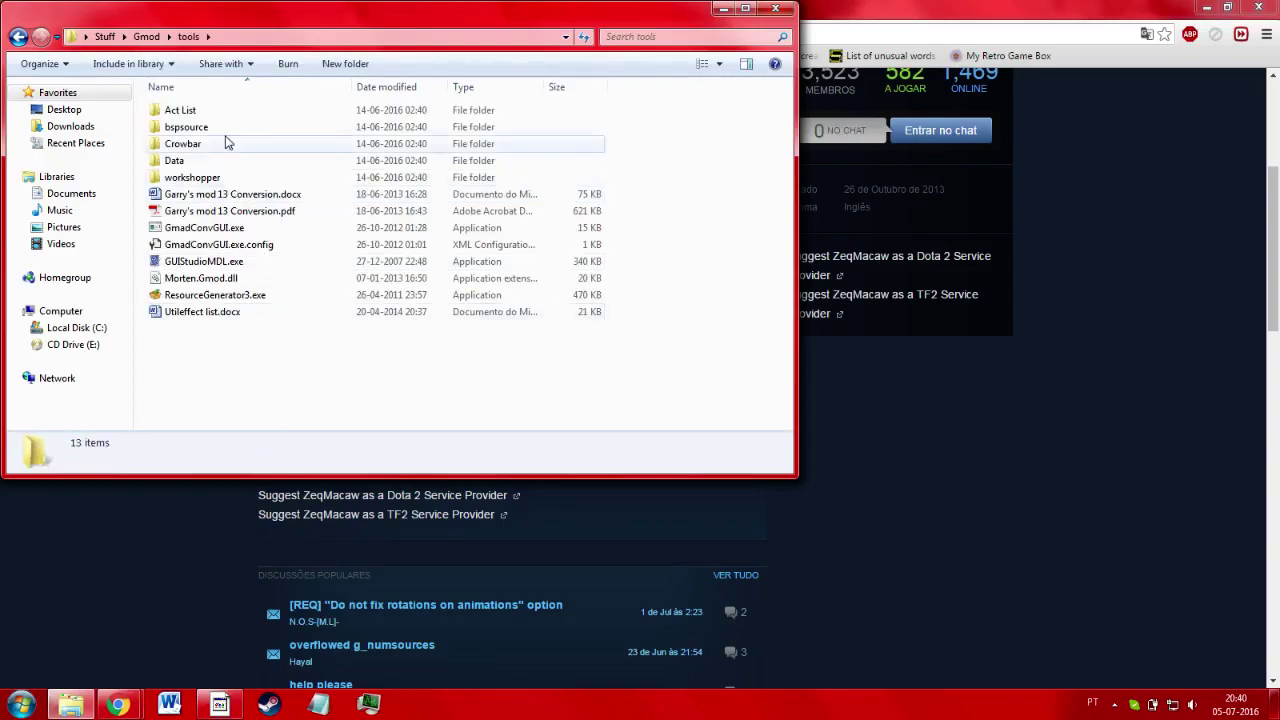
{"action": "double_click", "coordinate": [222, 145]}
Switch to Chrome and select the web address of the Crowbar Steam group page
{"action": "left_click", "coordinate": [111, 605]}
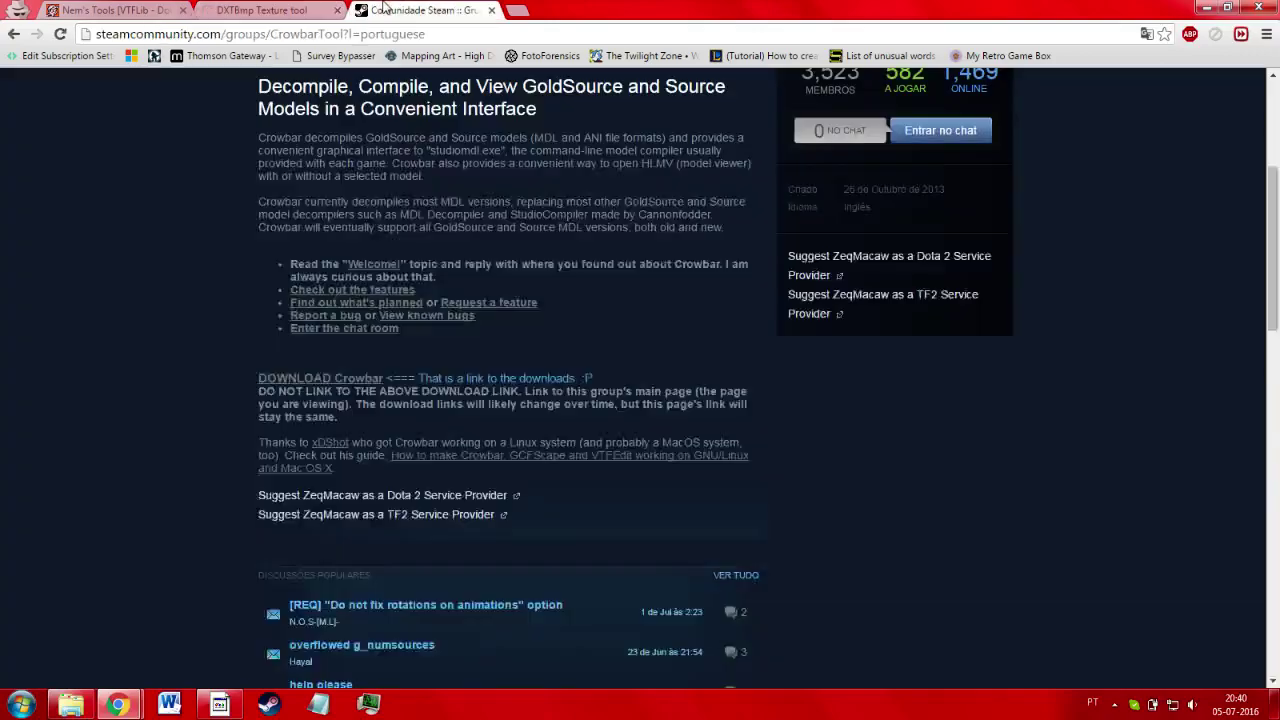
{"action": "left_click", "coordinate": [365, 36]}
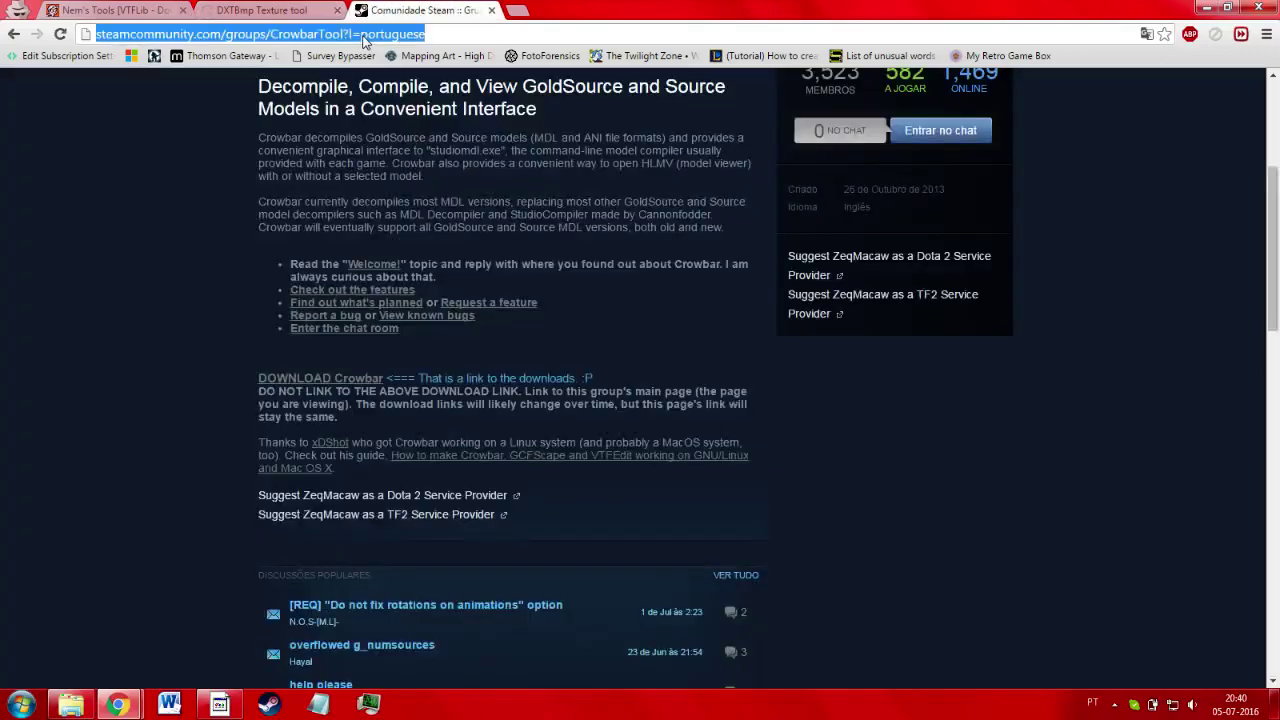
Return to the Crowbar folder and run Crowbar.exe, allowing it through the security warning
{"action": "key", "text": "alt+Tab"}
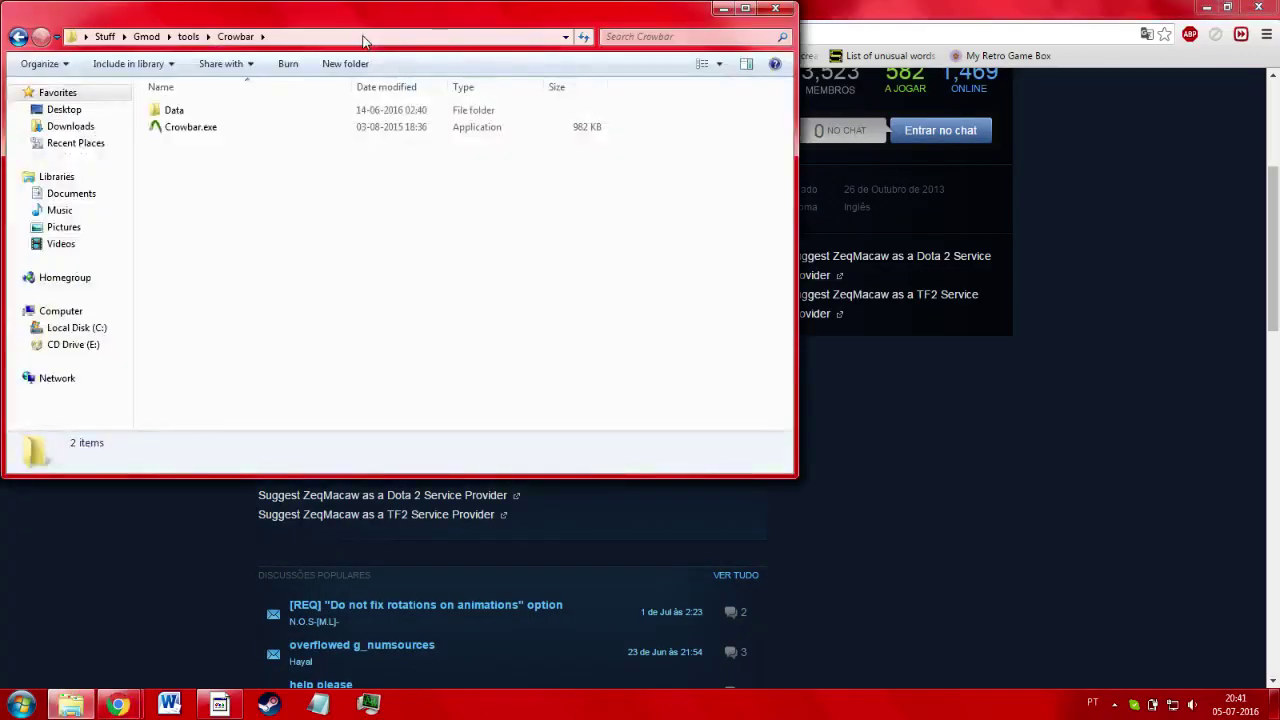
{"action": "double_click", "coordinate": [314, 127]}
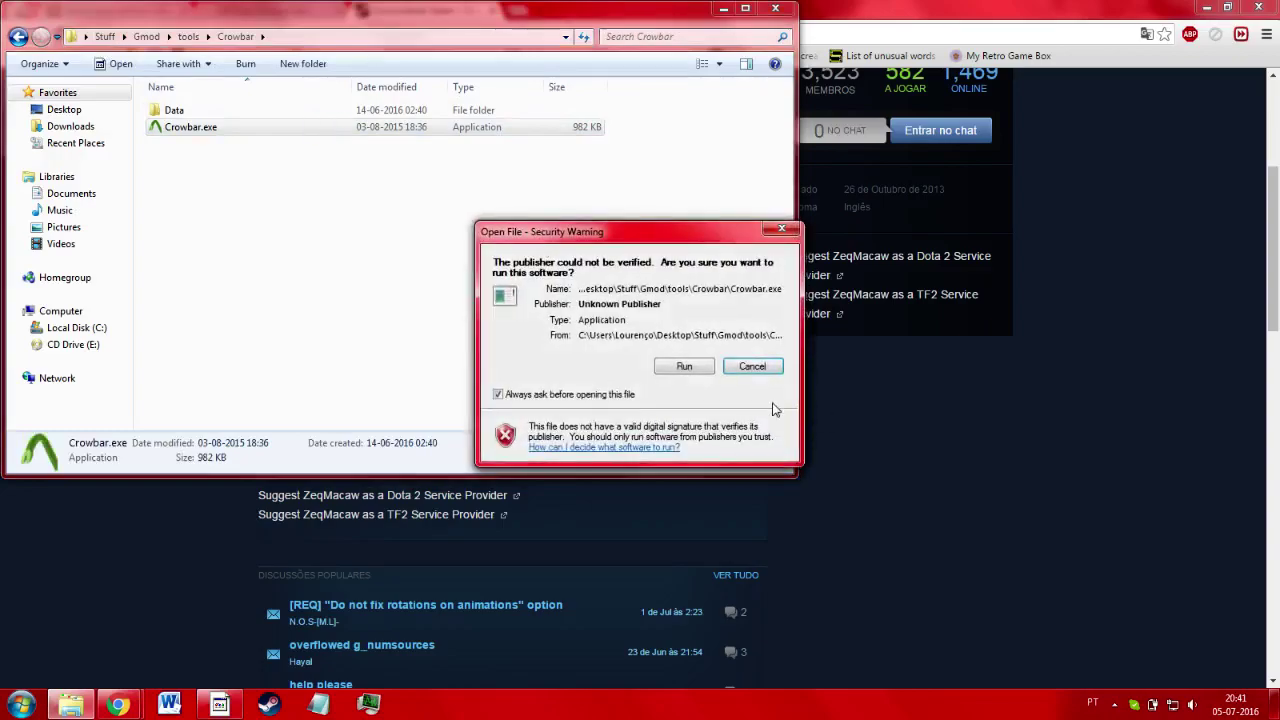
{"action": "left_click", "coordinate": [684, 366]}
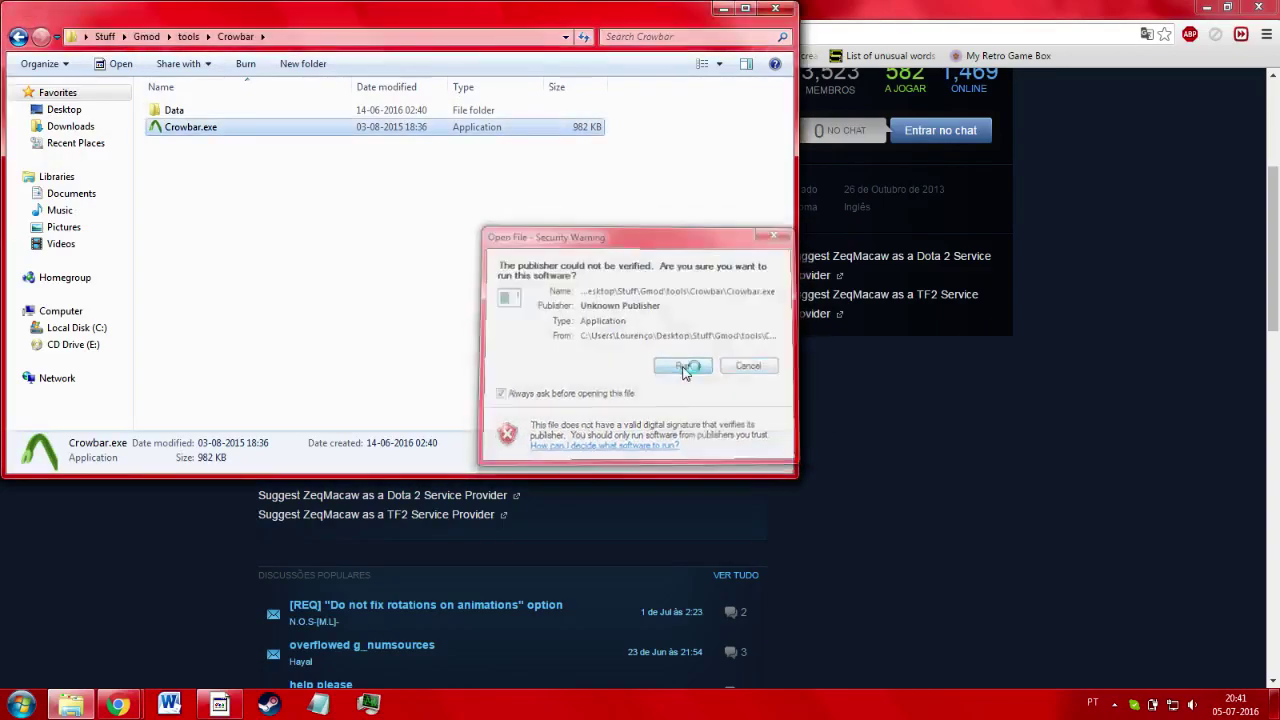
Switch to Chrome and search Google for guistudiomdl in a new tab
{"action": "left_click", "coordinate": [147, 549]}
{"action": "left_click", "coordinate": [517, 10]}
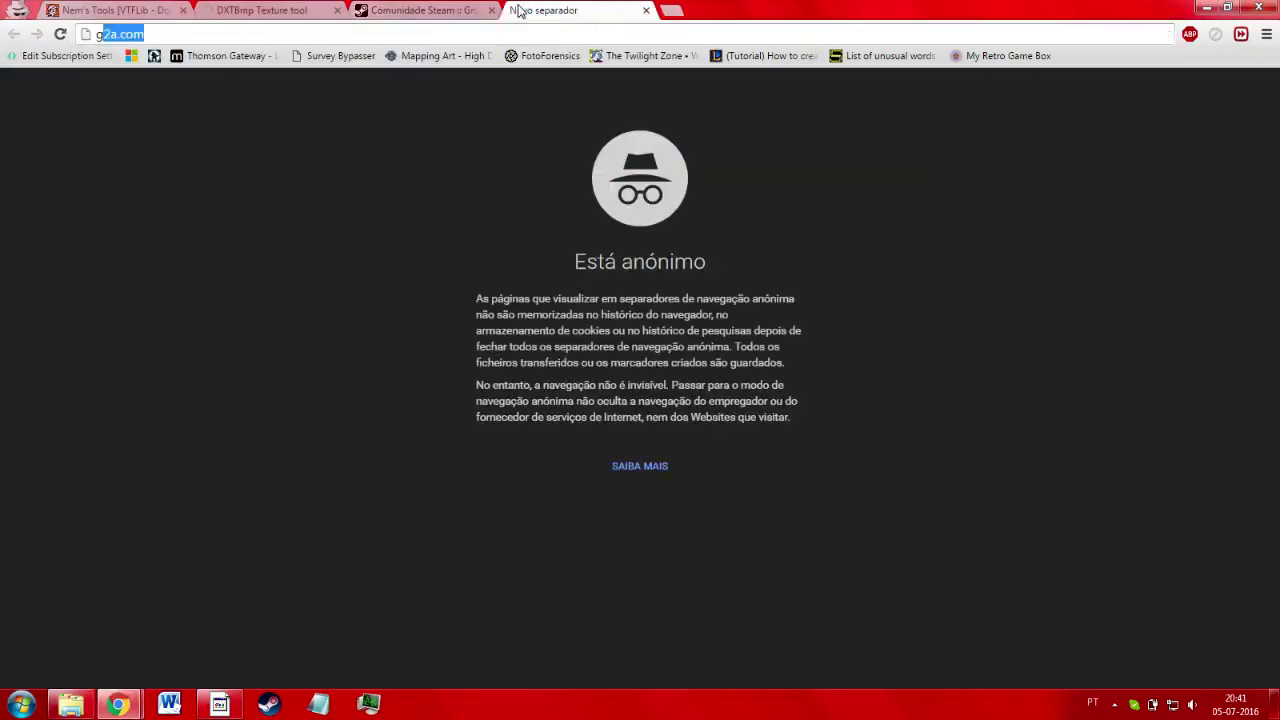
{"action": "type", "text": "guistudiomdl"}
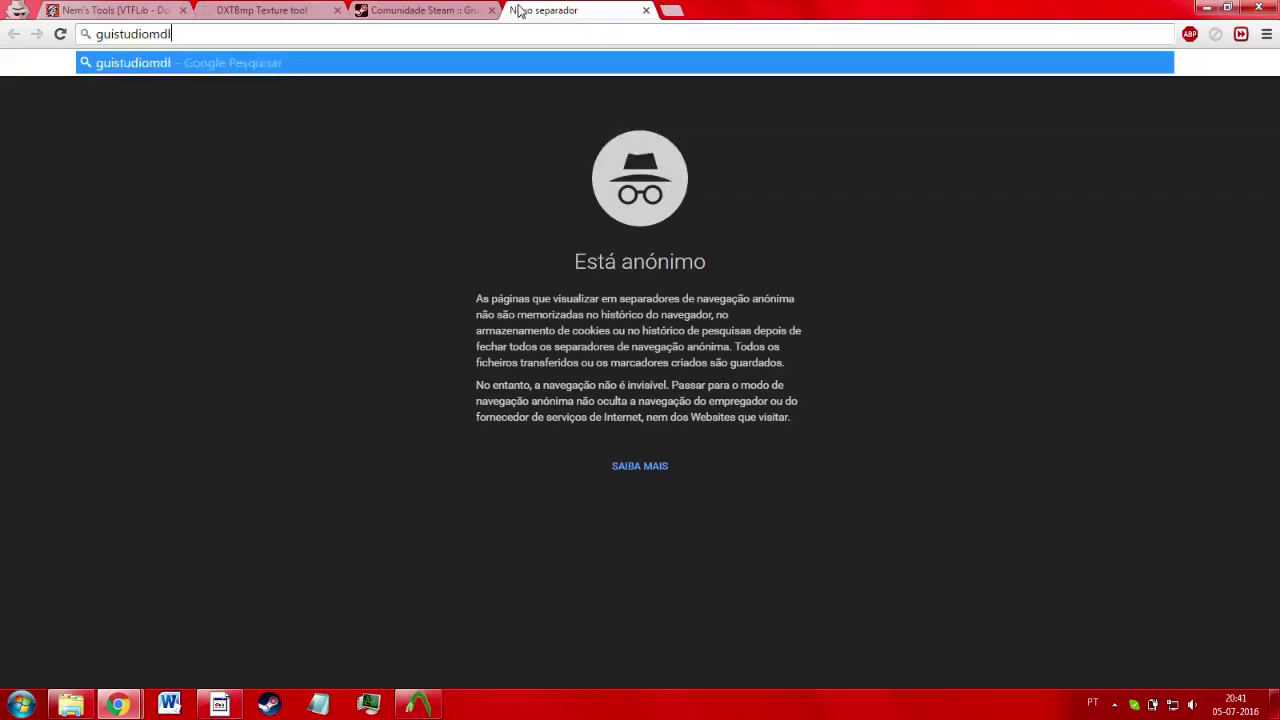
{"action": "key", "text": "Return"}
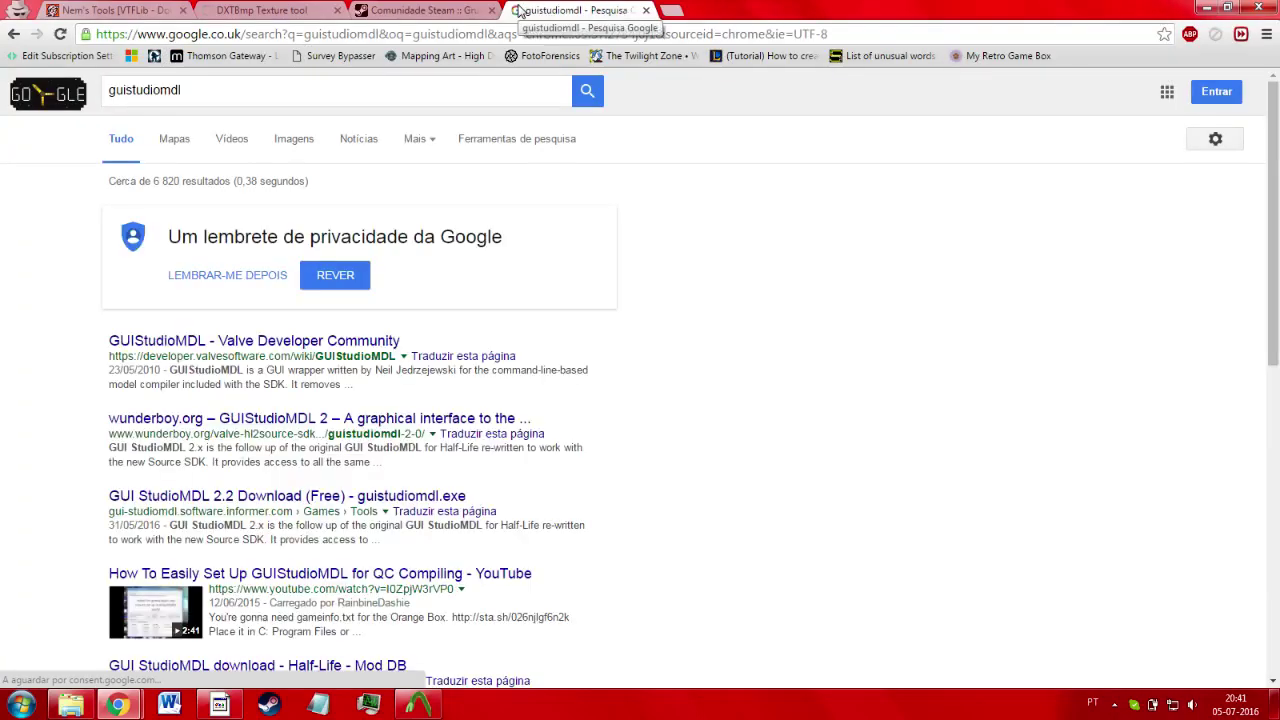
Open the Valve Developer Community page for GUIStudioMDL and follow its external link to the wunderboy.org download page
{"action": "left_click", "coordinate": [300, 346]}
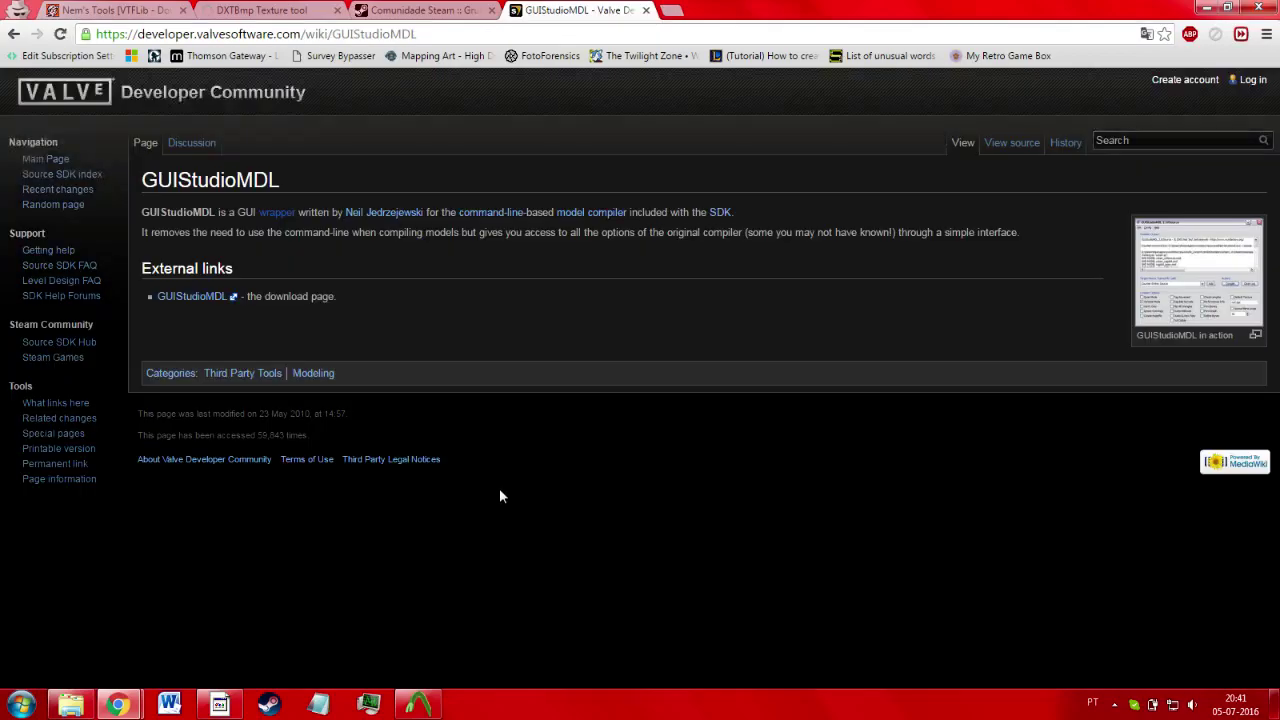
{"action": "left_click", "coordinate": [171, 299]}
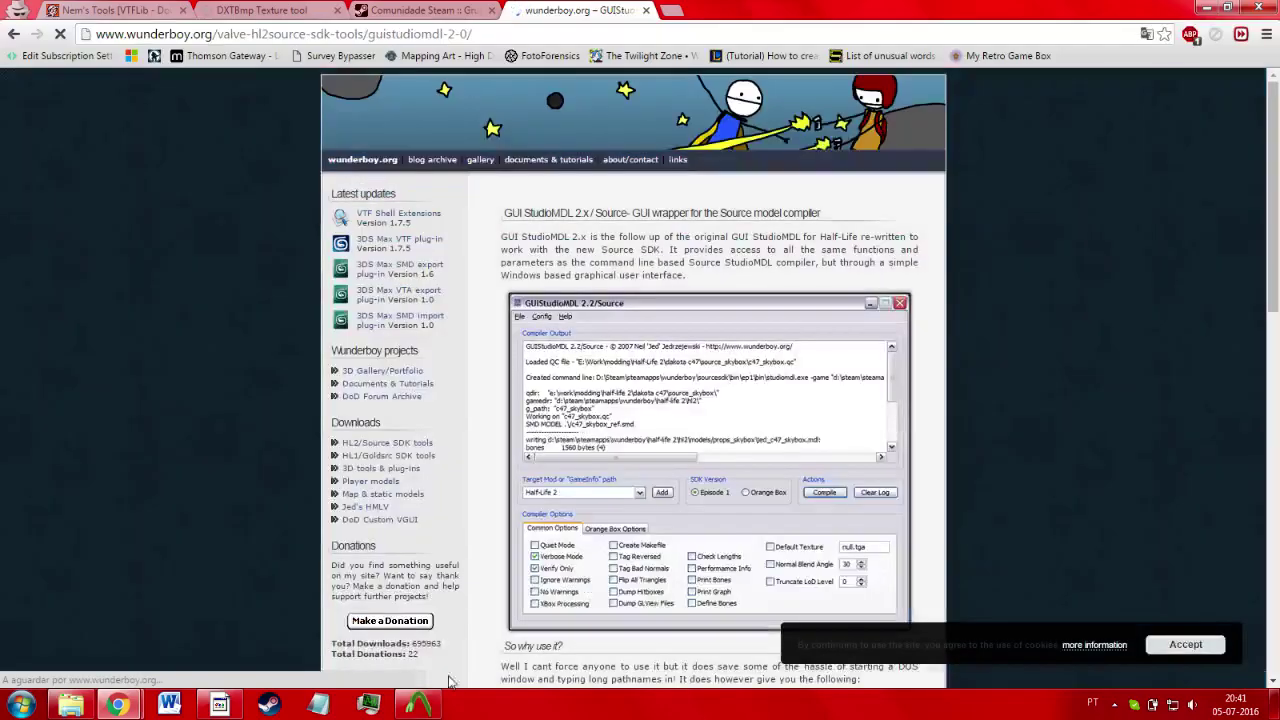
View the Crowbar window's Decompile options and close Crowbar
{"action": "left_click", "coordinate": [422, 706]}
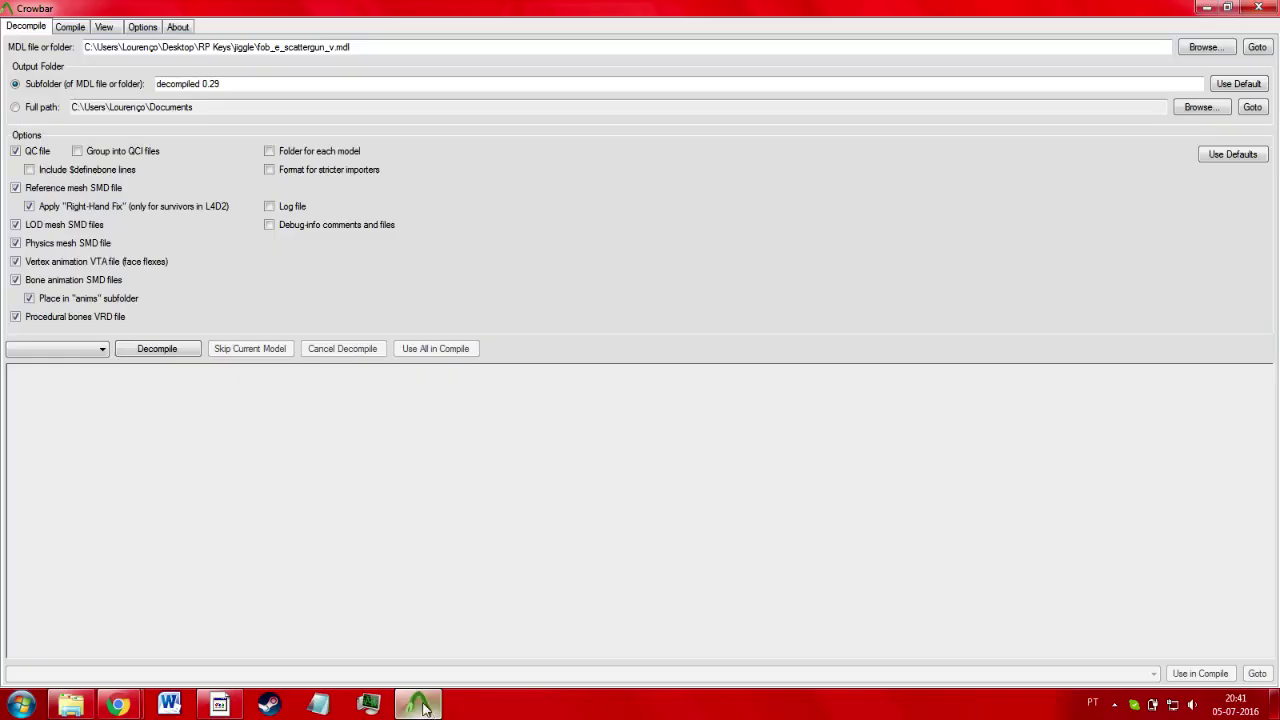
{"action": "left_click", "coordinate": [1258, 7]}
Download guistudiomdl_2.2.zip from the Download section of the wunderboy.org page
{"action": "scroll", "coordinate": [732, 318], "scroll_direction": "down", "scroll_amount": 2}
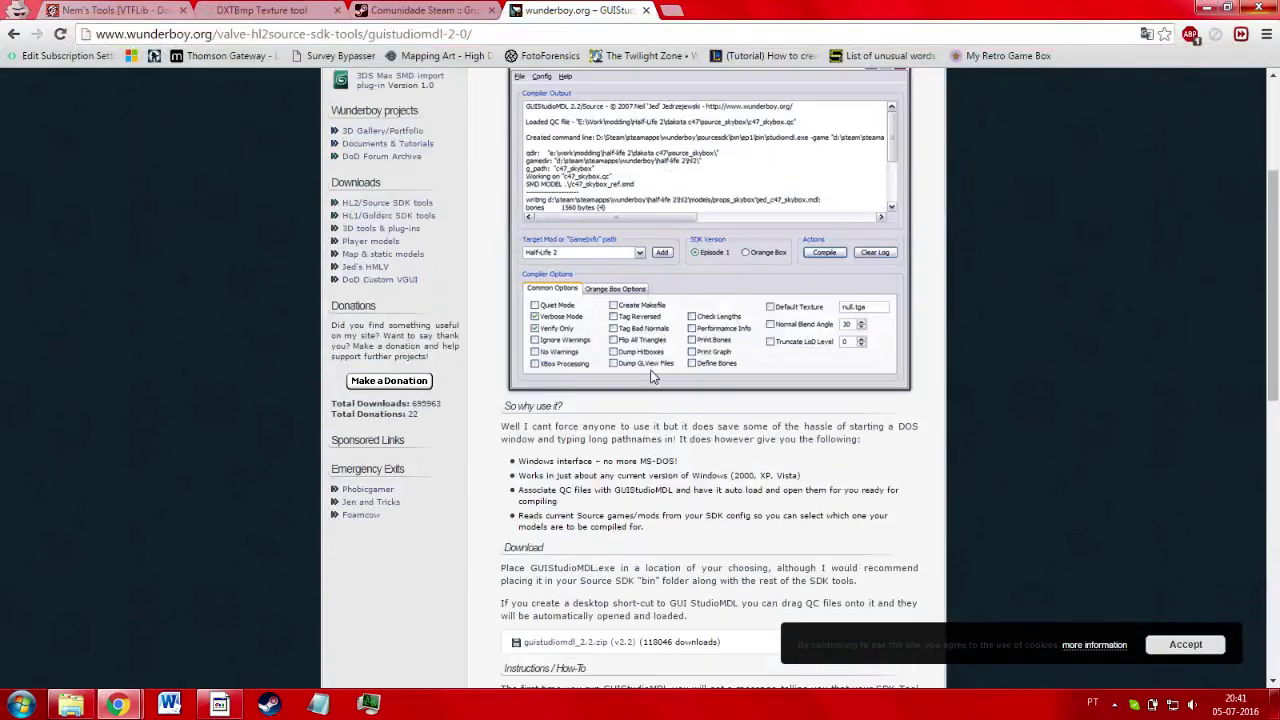
{"action": "scroll", "coordinate": [650, 375], "scroll_direction": "down", "scroll_amount": 2}
{"action": "left_click", "coordinate": [586, 484]}
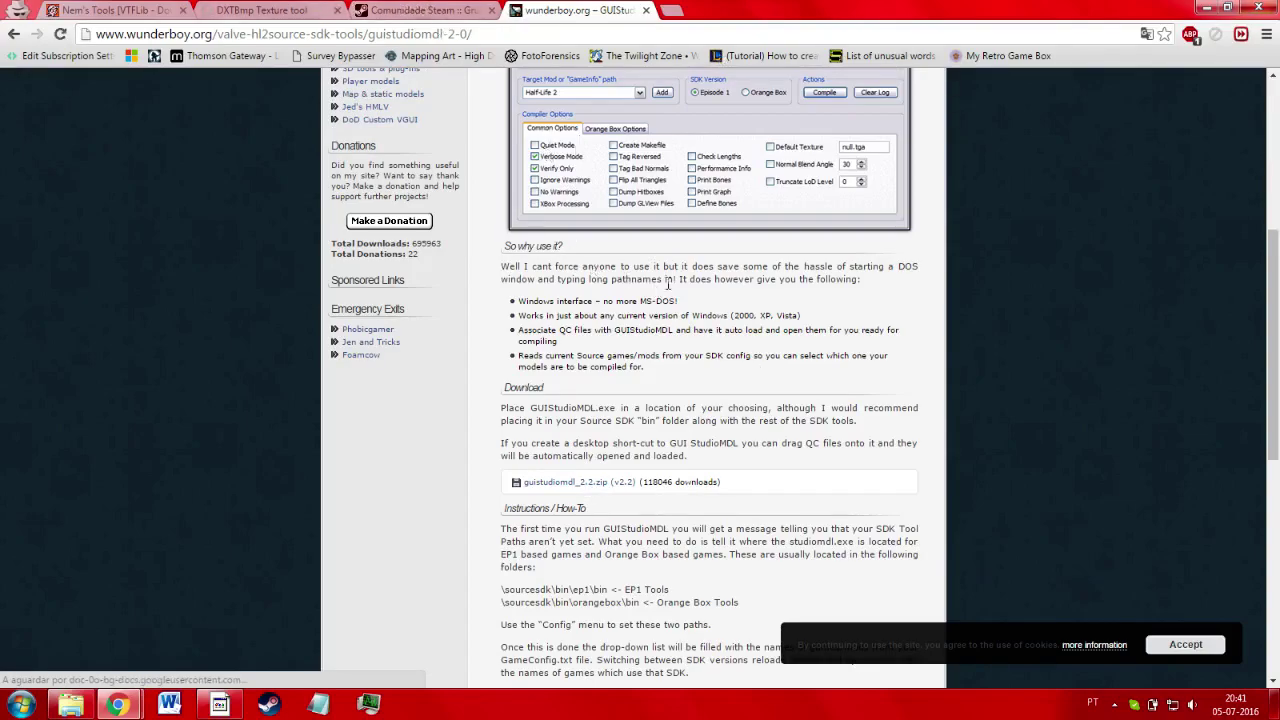
Open the downloaded guistudiomdl_2.2.zip, try running GUIStudioMDL.exe straight from the archive, and close it again
{"action": "scroll", "coordinate": [650, 325], "scroll_direction": "up", "scroll_amount": 2}
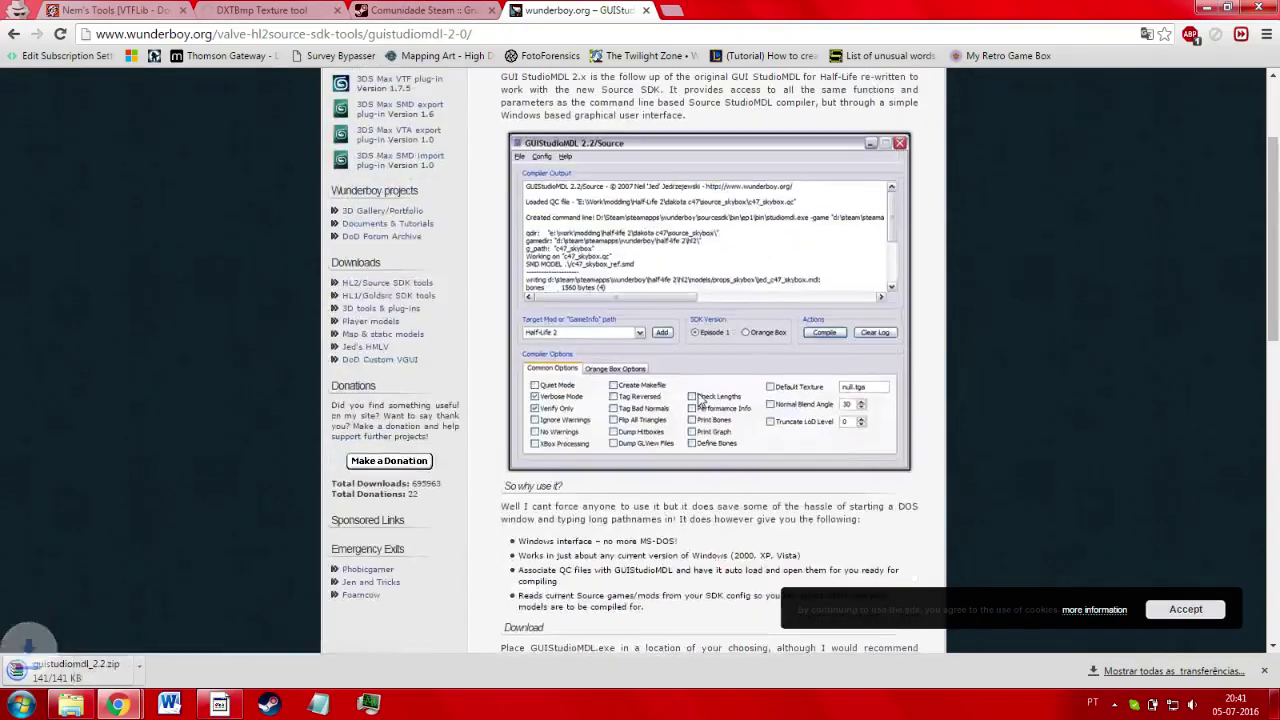
{"action": "left_click", "coordinate": [125, 665]}
{"action": "double_click", "coordinate": [84, 179]}
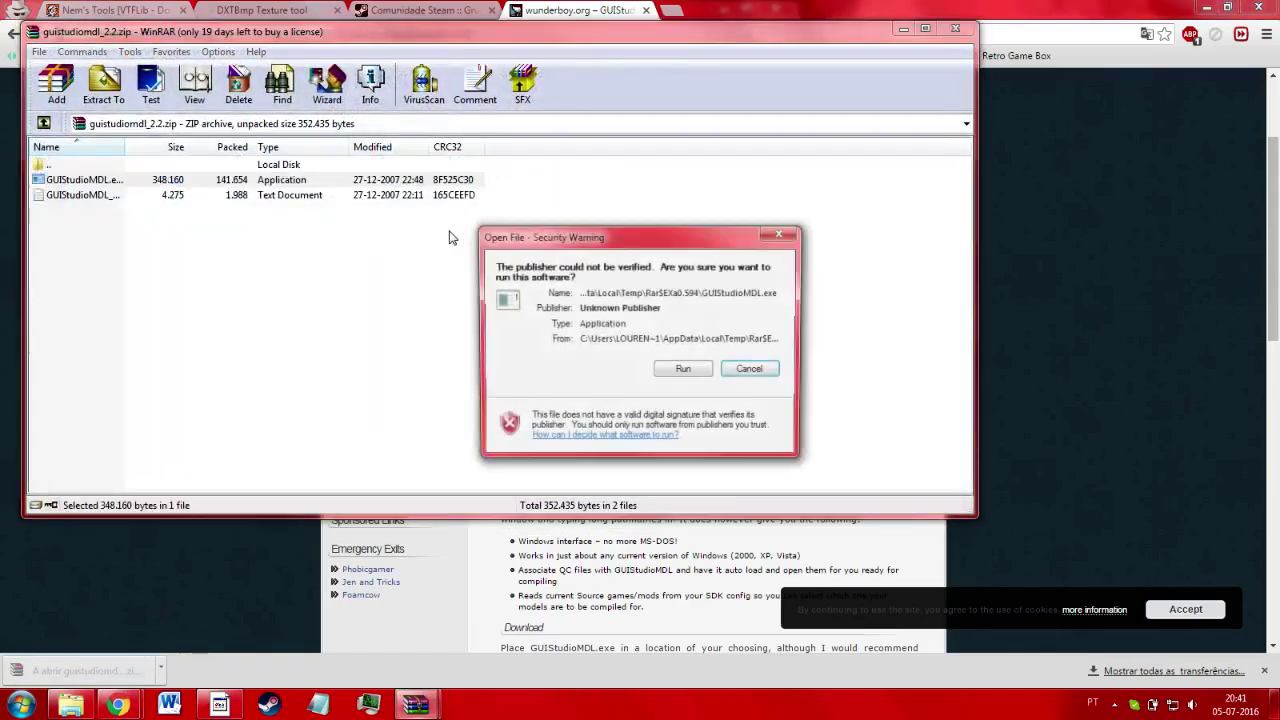
{"action": "left_click", "coordinate": [683, 368]}
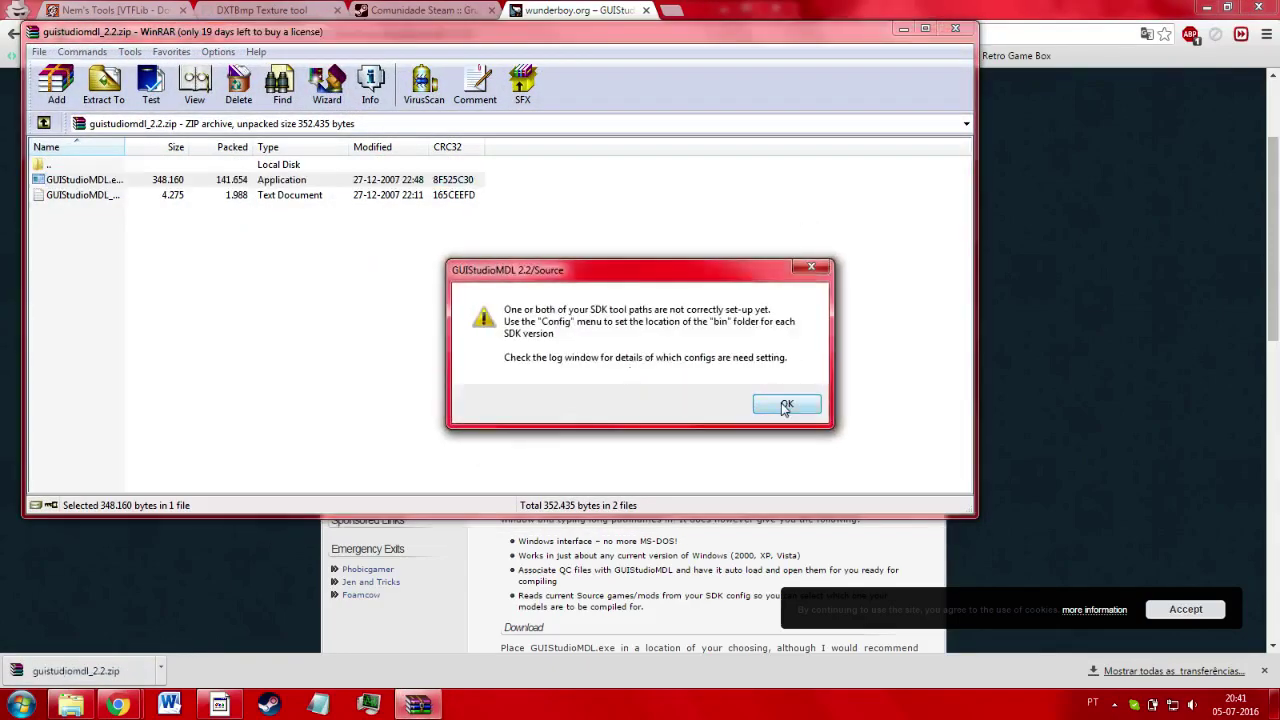
{"action": "left_click", "coordinate": [809, 268]}
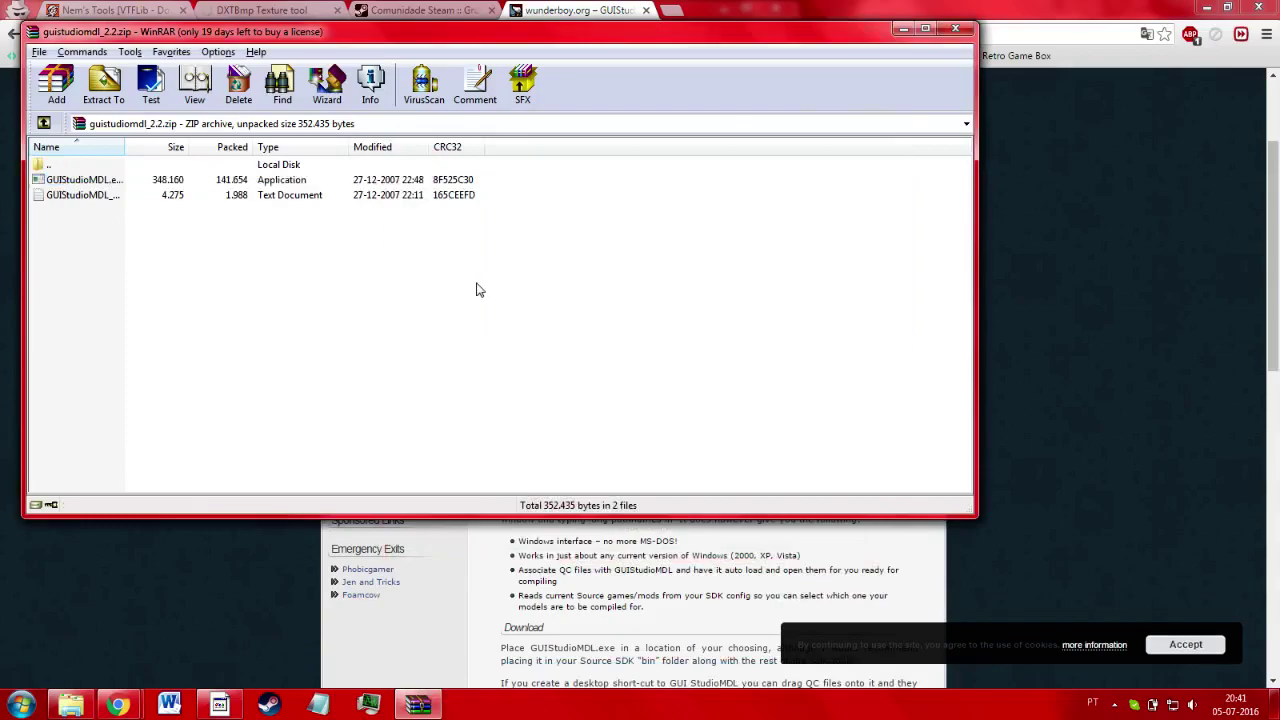
{"action": "key", "text": "Escape"}
Run GUIStudioMDL.exe from the Stuff\Gmod\tools folder and check its Compiler Output log for the Orange Box tools path entry
{"action": "left_click", "coordinate": [72, 704]}
{"action": "key", "text": "BackSpace"}
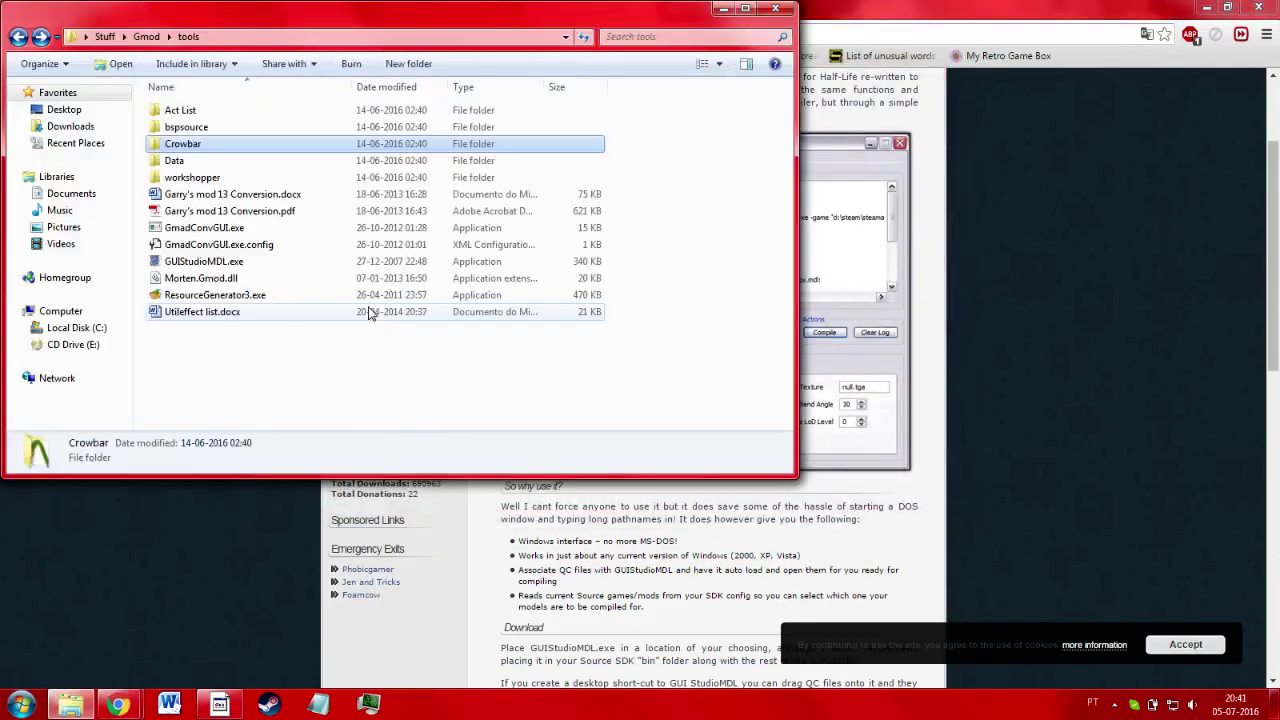
{"action": "left_click", "coordinate": [428, 381]}
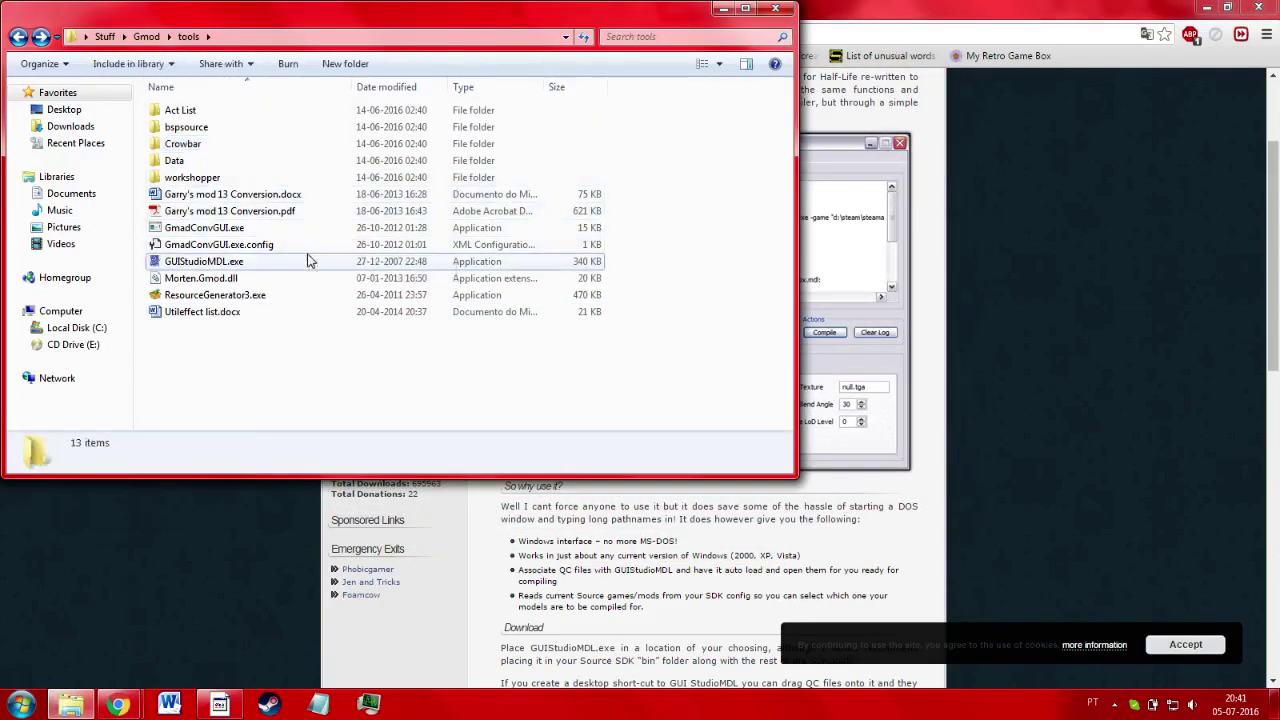
{"action": "left_click", "coordinate": [308, 261]}
{"action": "double_click", "coordinate": [308, 261]}
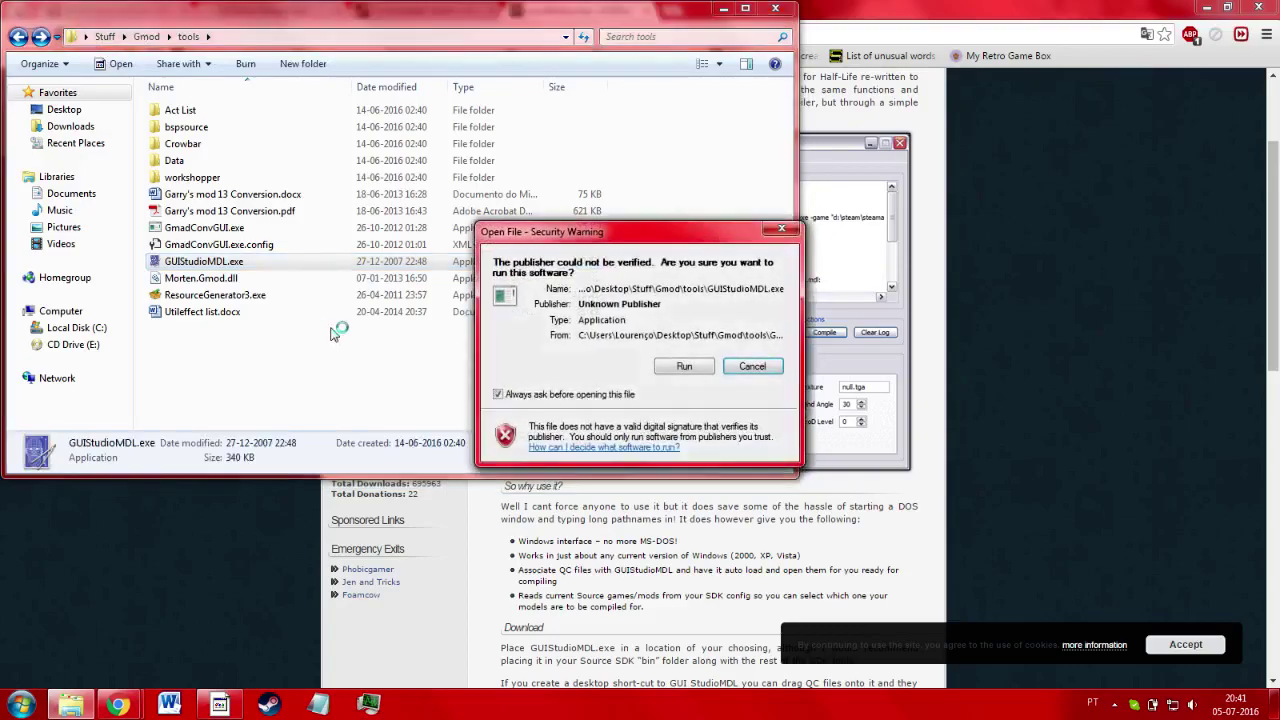
{"action": "left_click", "coordinate": [700, 368]}
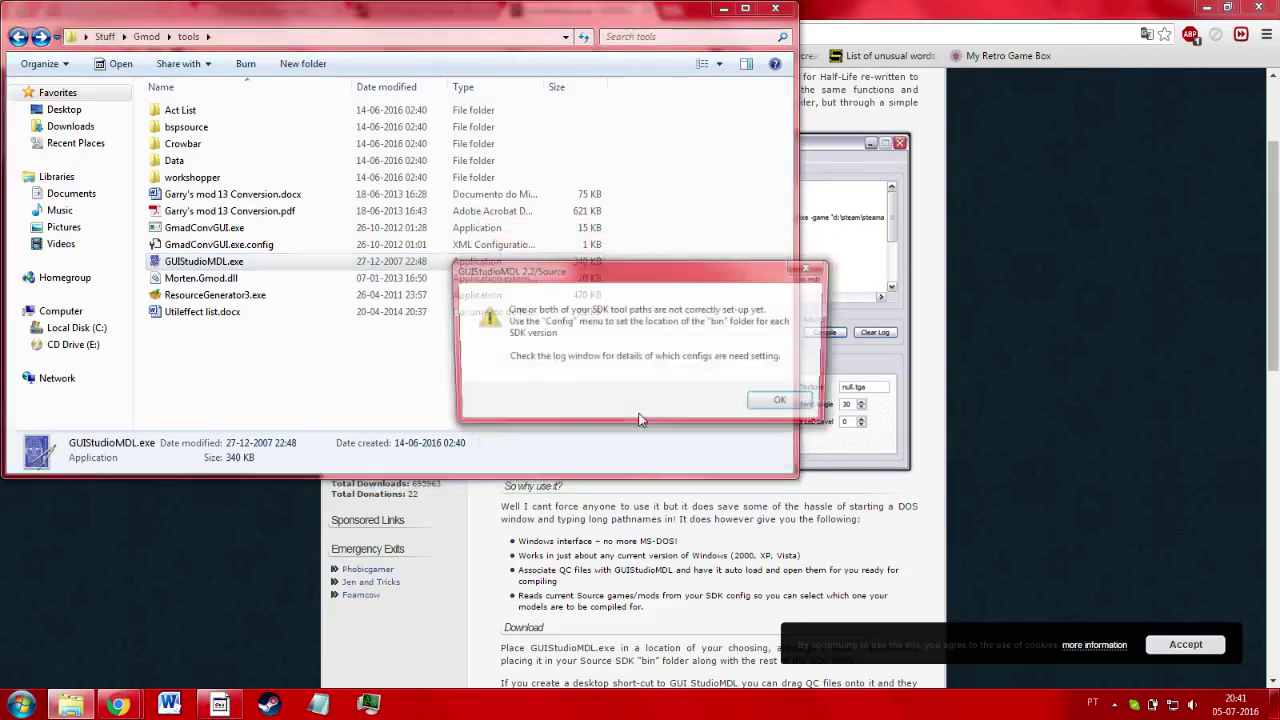
{"action": "left_click", "coordinate": [789, 406]}
{"action": "left_click_drag", "start_coordinate": [477, 219], "coordinate": [628, 221]}
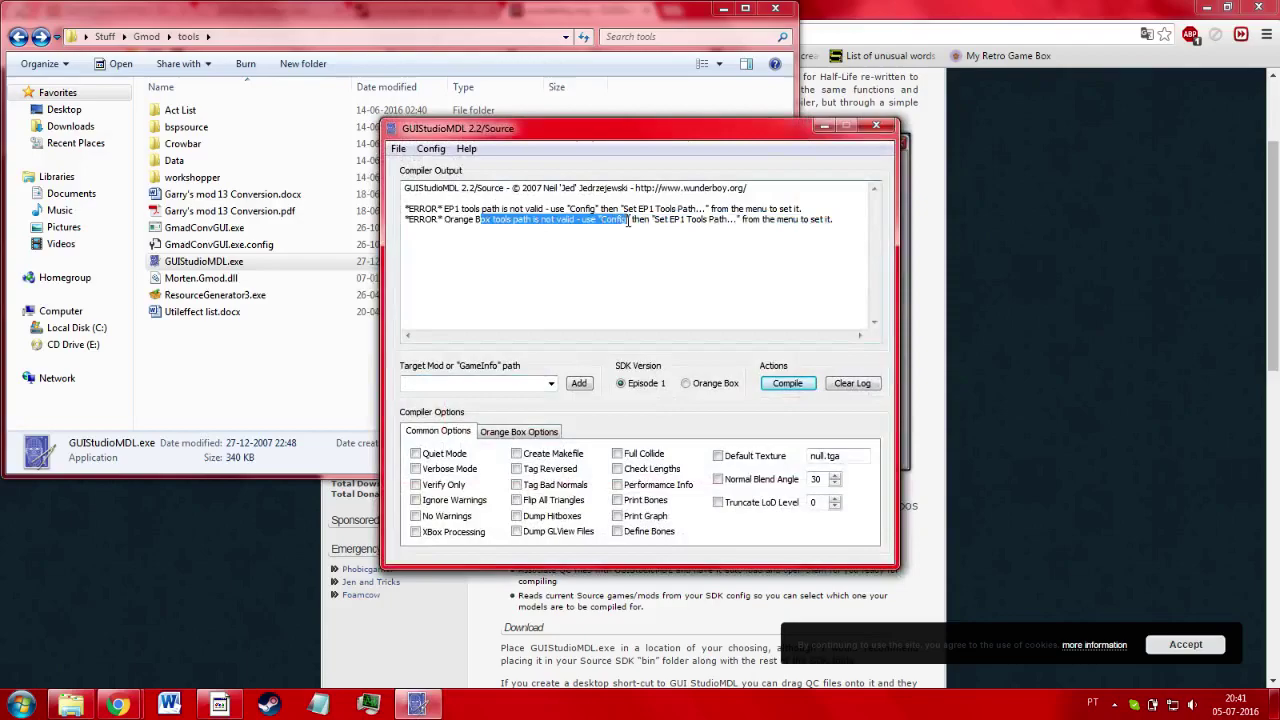
{"action": "left_click", "coordinate": [530, 249]}
{"action": "left_click_drag", "start_coordinate": [488, 220], "coordinate": [592, 221]}
{"action": "left_click", "coordinate": [592, 245]}
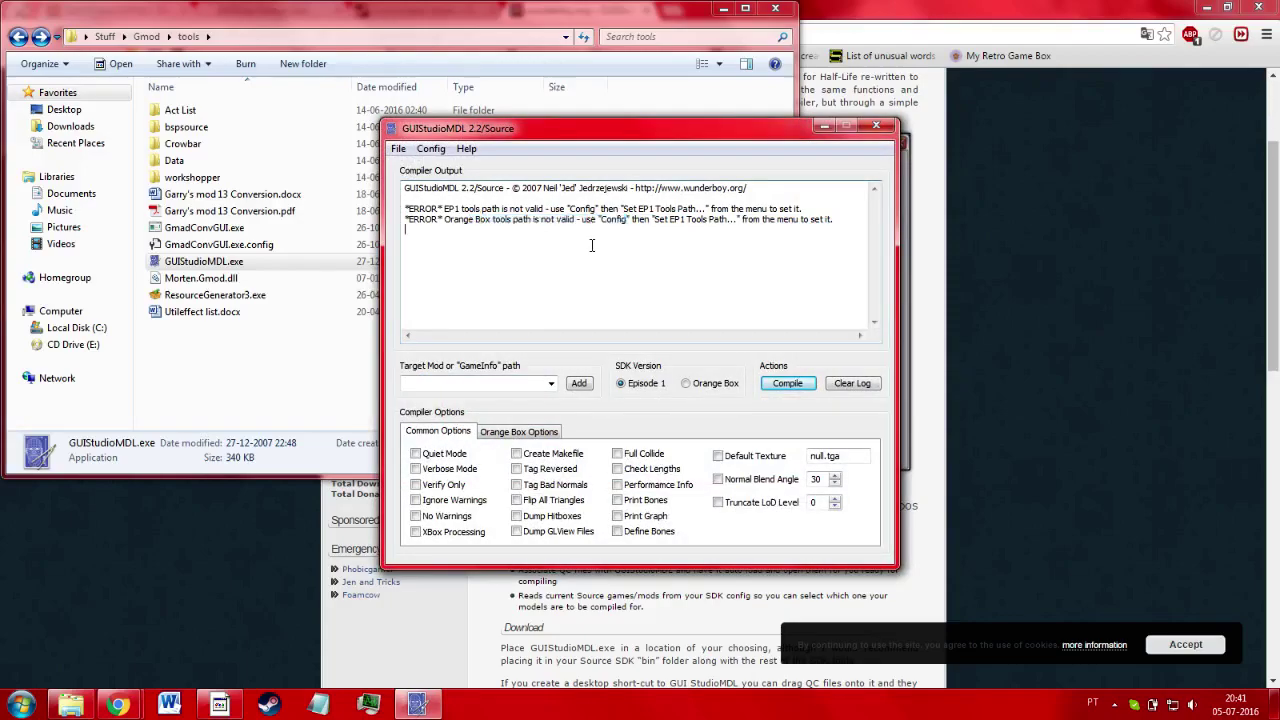
Set the Orange Box tools path to the tools folder within C:\Program Files (x86)\Steam\steamapps\common\GarrysMod
{"action": "left_click", "coordinate": [432, 149]}
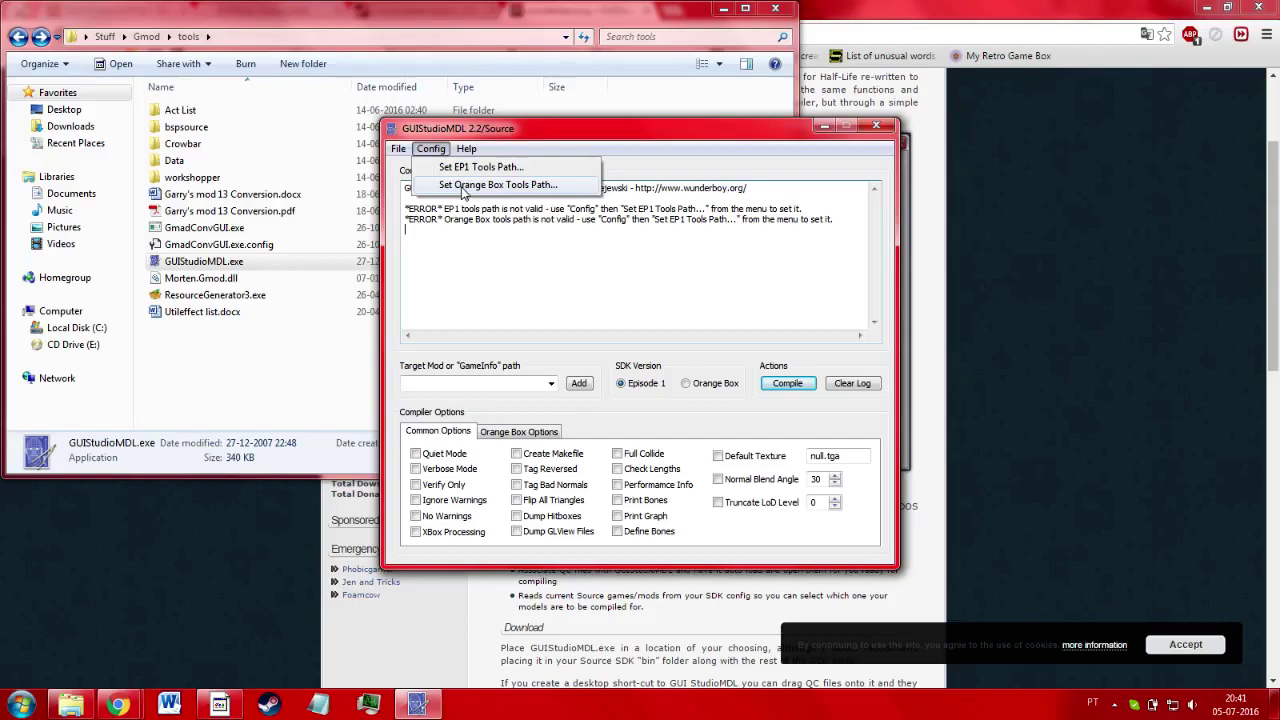
{"action": "left_click", "coordinate": [463, 186]}
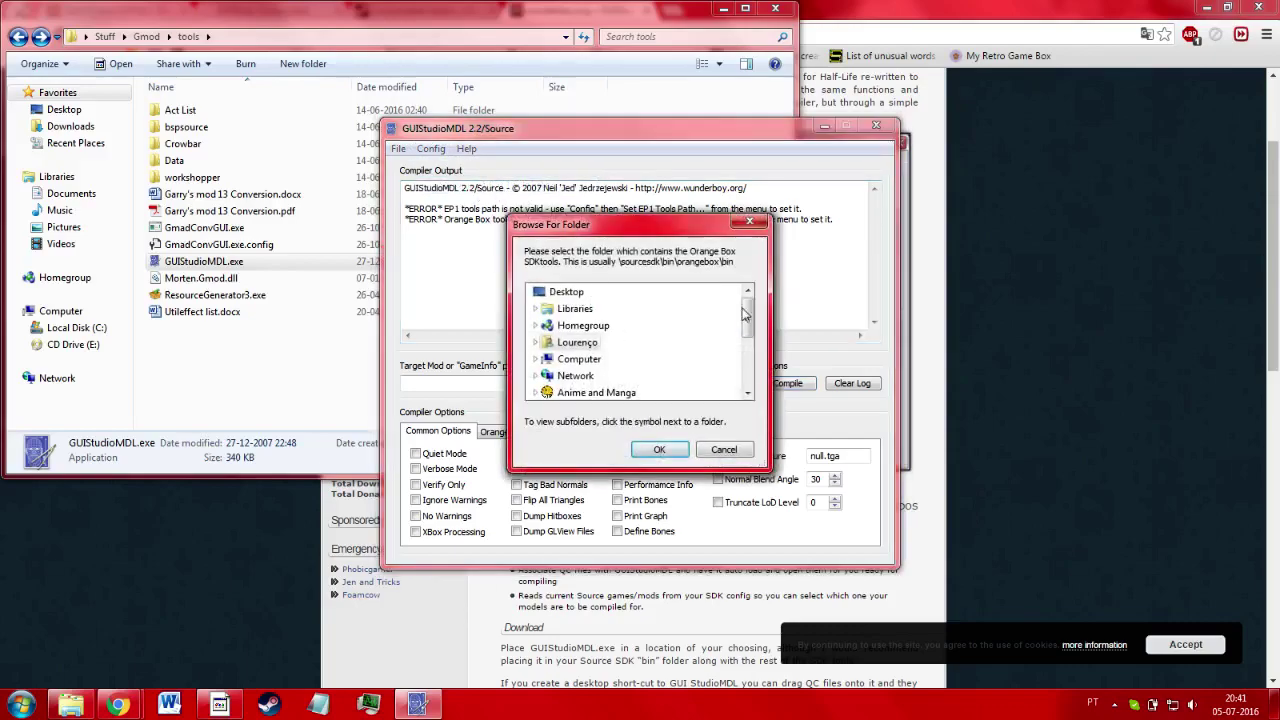
{"action": "mouse_move", "coordinate": [743, 315]}
{"action": "left_mouse_down"}
{"action": "mouse_move", "coordinate": [745, 385]}
{"action": "mouse_move", "coordinate": [737, 322]}
{"action": "left_mouse_up"}
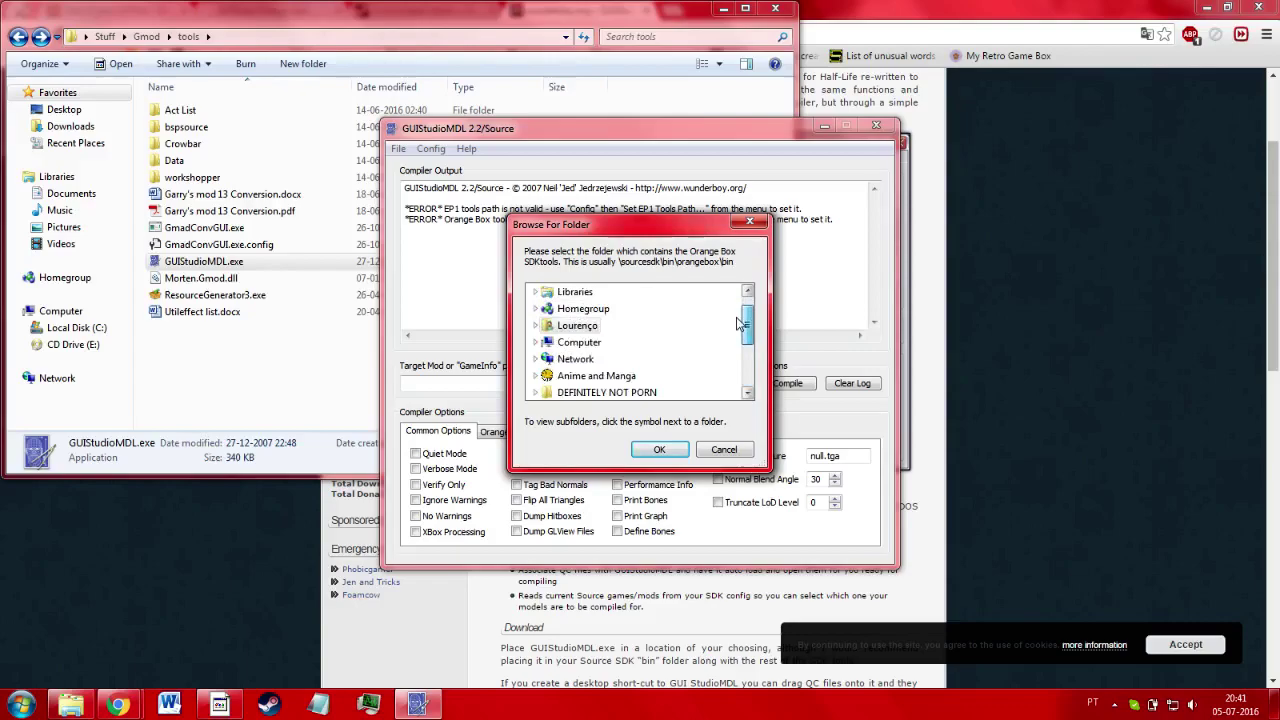
{"action": "left_click", "coordinate": [536, 342]}
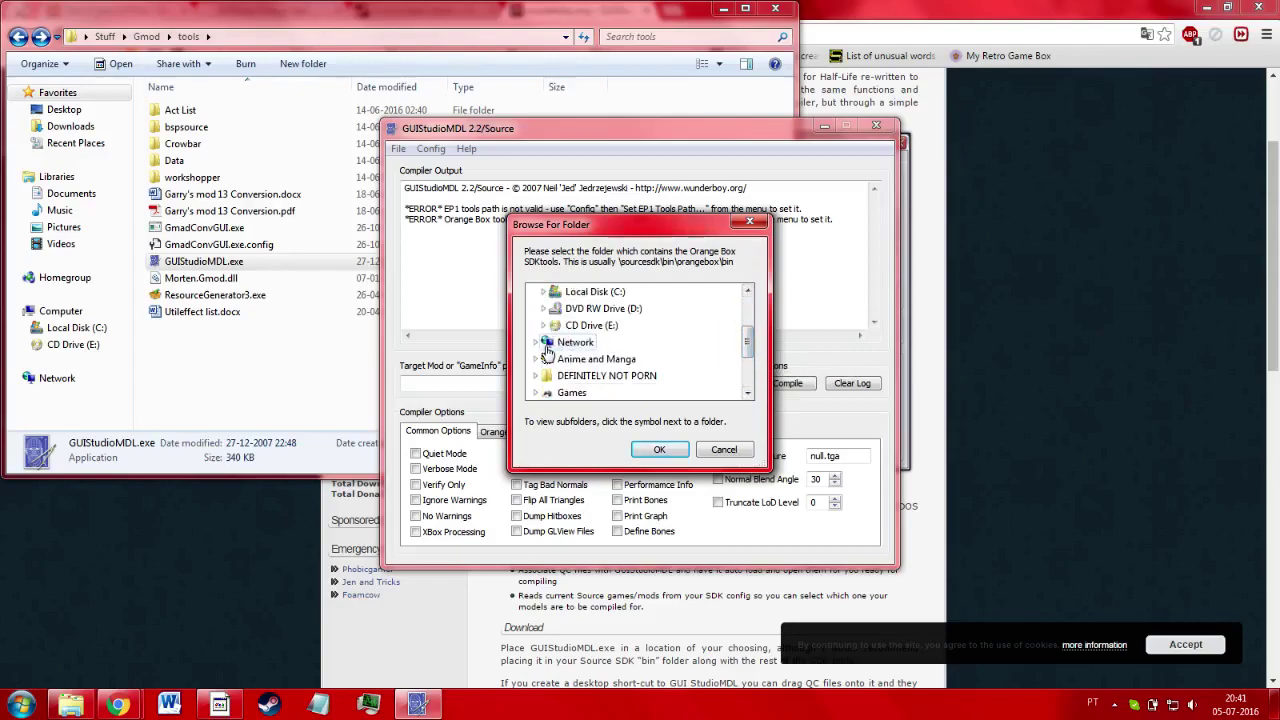
{"action": "left_click", "coordinate": [542, 292]}
{"action": "scroll", "coordinate": [550, 368], "scroll_direction": "down", "scroll_amount": 3}
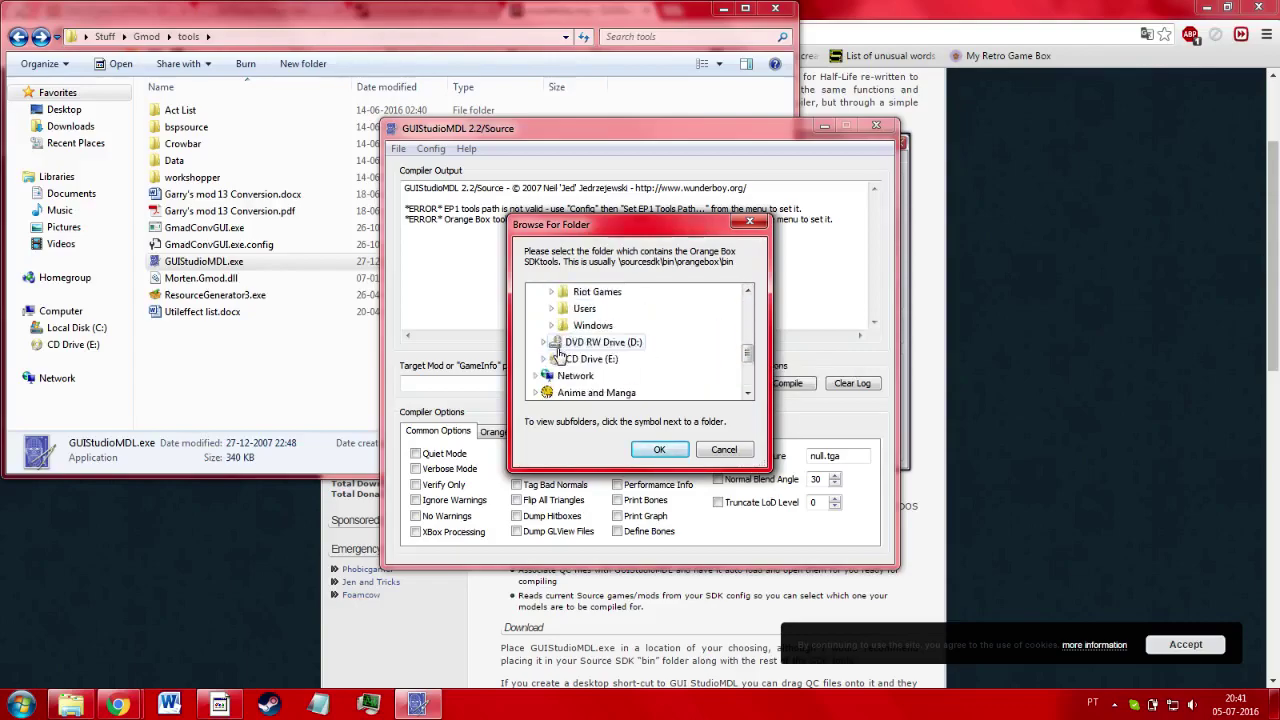
{"action": "scroll", "coordinate": [553, 364], "scroll_direction": "up", "scroll_amount": 2}
{"action": "left_click", "coordinate": [553, 362]}
{"action": "scroll", "coordinate": [558, 352], "scroll_direction": "down", "scroll_amount": 8}
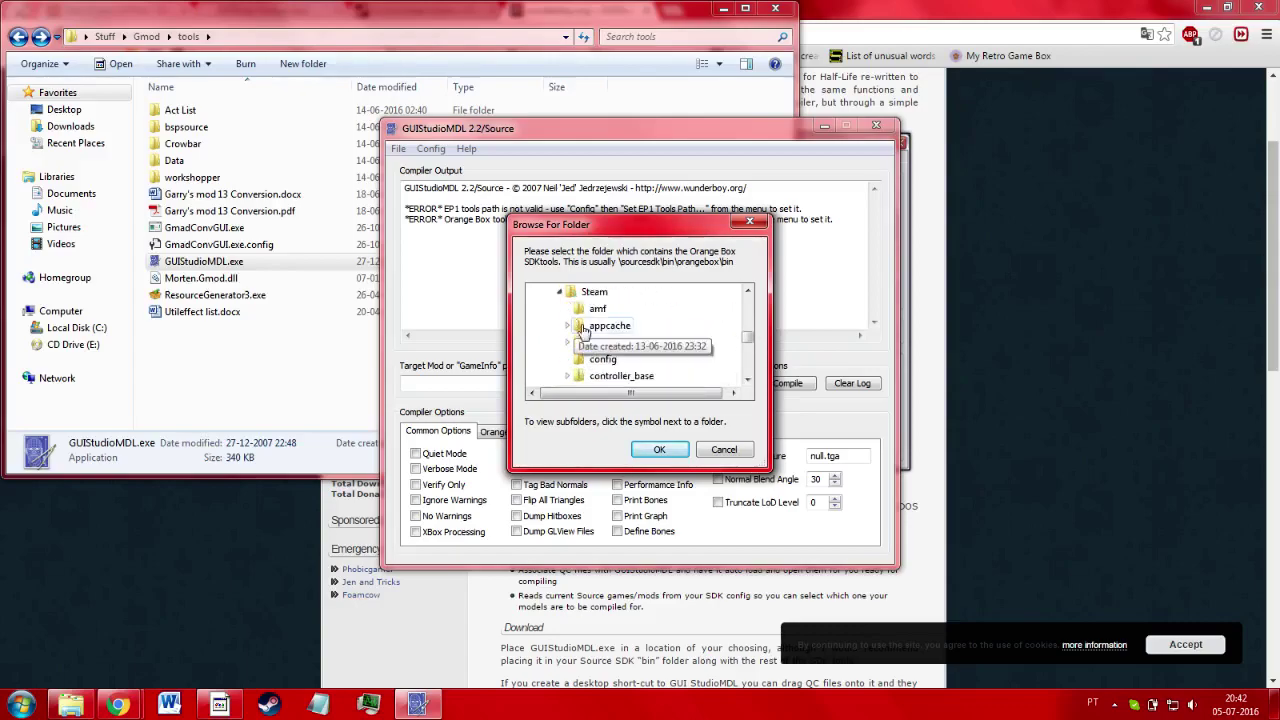
{"action": "scroll", "coordinate": [600, 334], "scroll_direction": "down", "scroll_amount": 3}
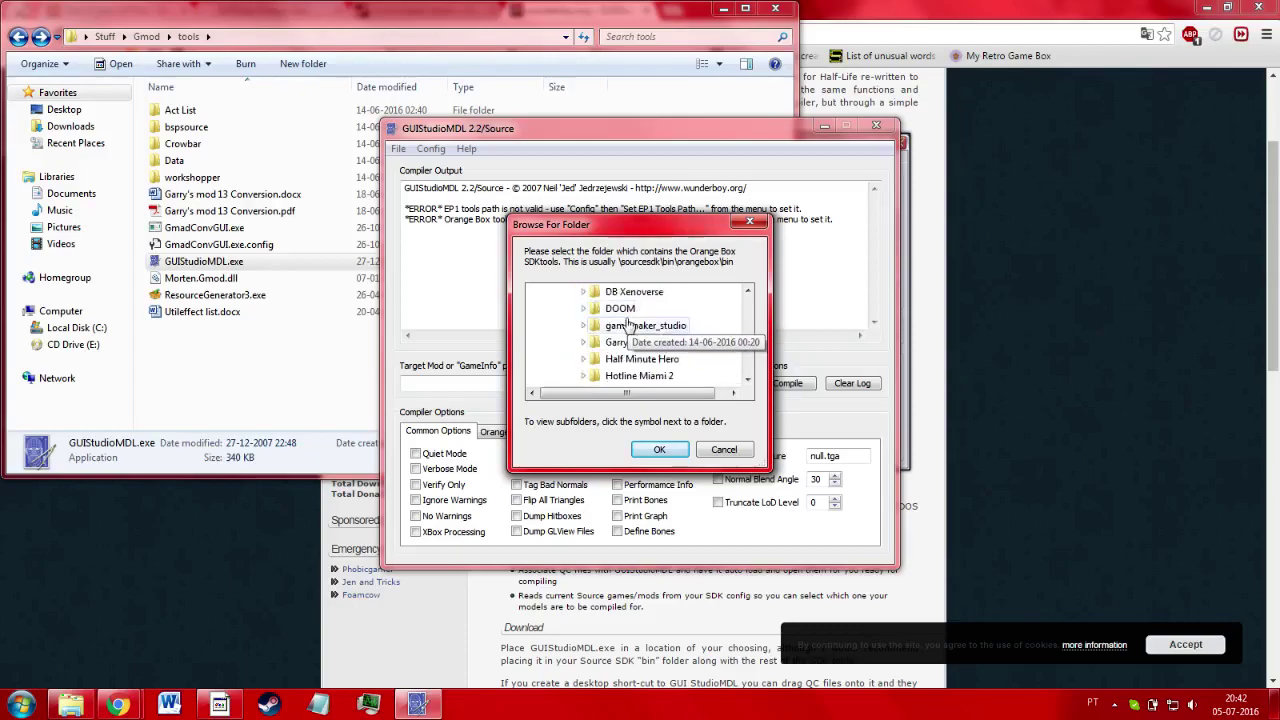
{"action": "scroll", "coordinate": [600, 340], "scroll_direction": "down", "scroll_amount": 2}
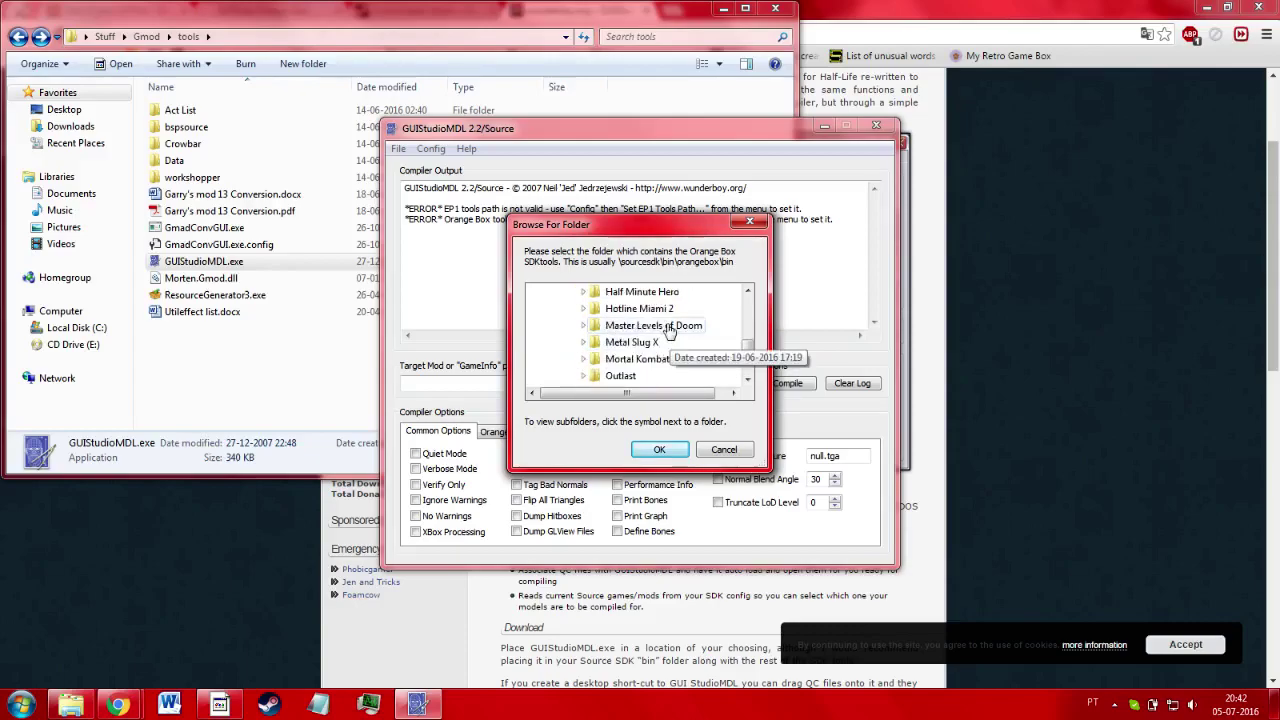
{"action": "scroll", "coordinate": [615, 330], "scroll_direction": "up", "scroll_amount": 1}
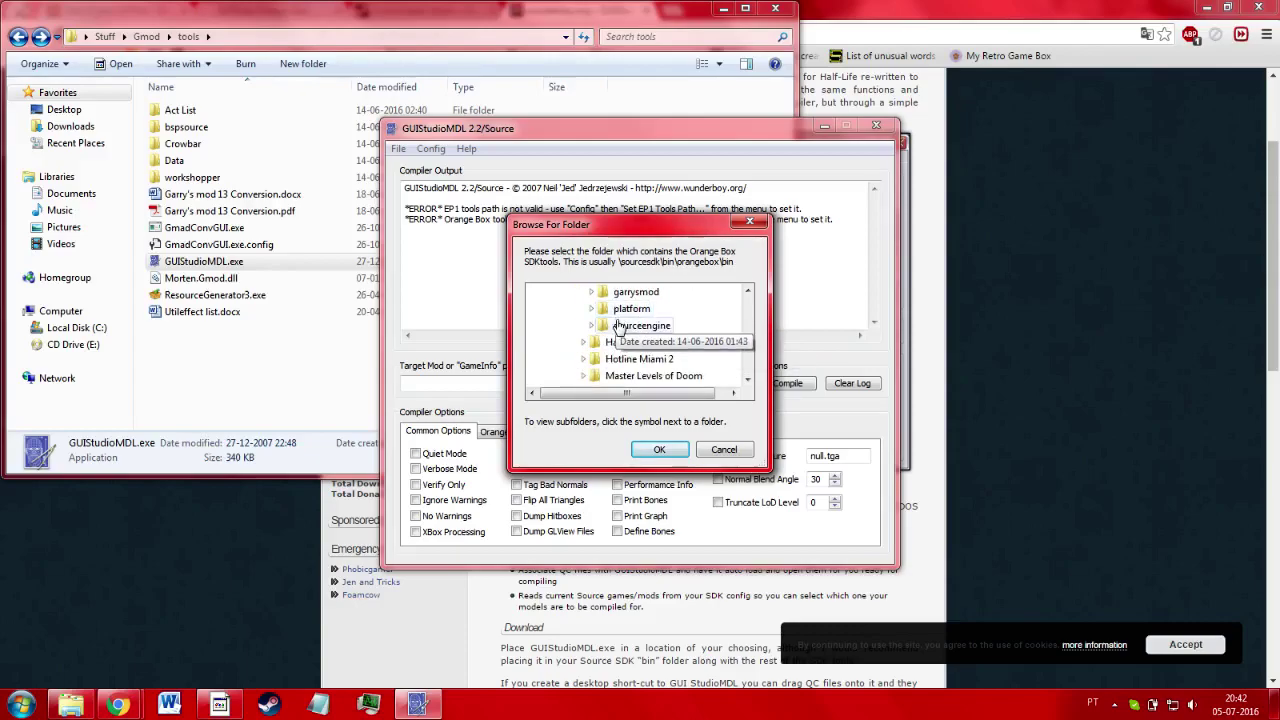
{"action": "left_click", "coordinate": [659, 450]}
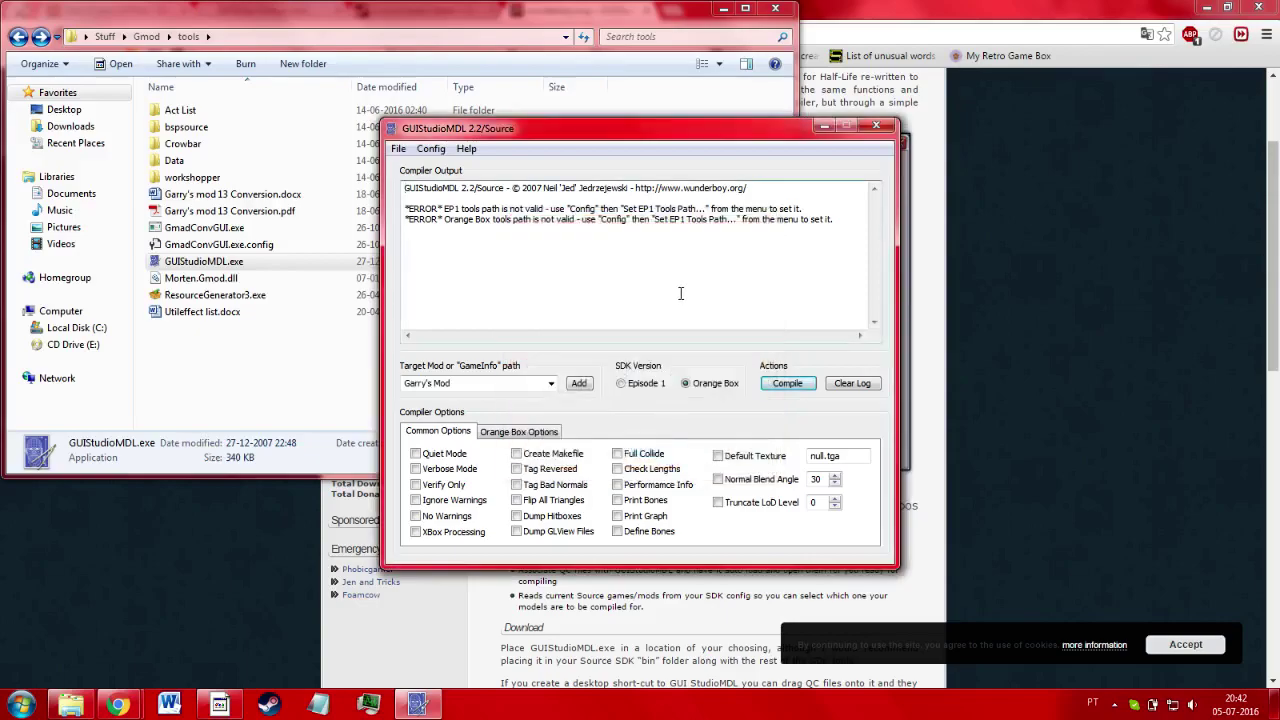
Try compiling for Garry's Mod, and start loading a QC file by browsing to the Gmod folder inside Desktop\Stuff
{"action": "left_click", "coordinate": [790, 383]}
{"action": "key", "text": "Return"}
{"action": "left_click", "coordinate": [398, 148]}
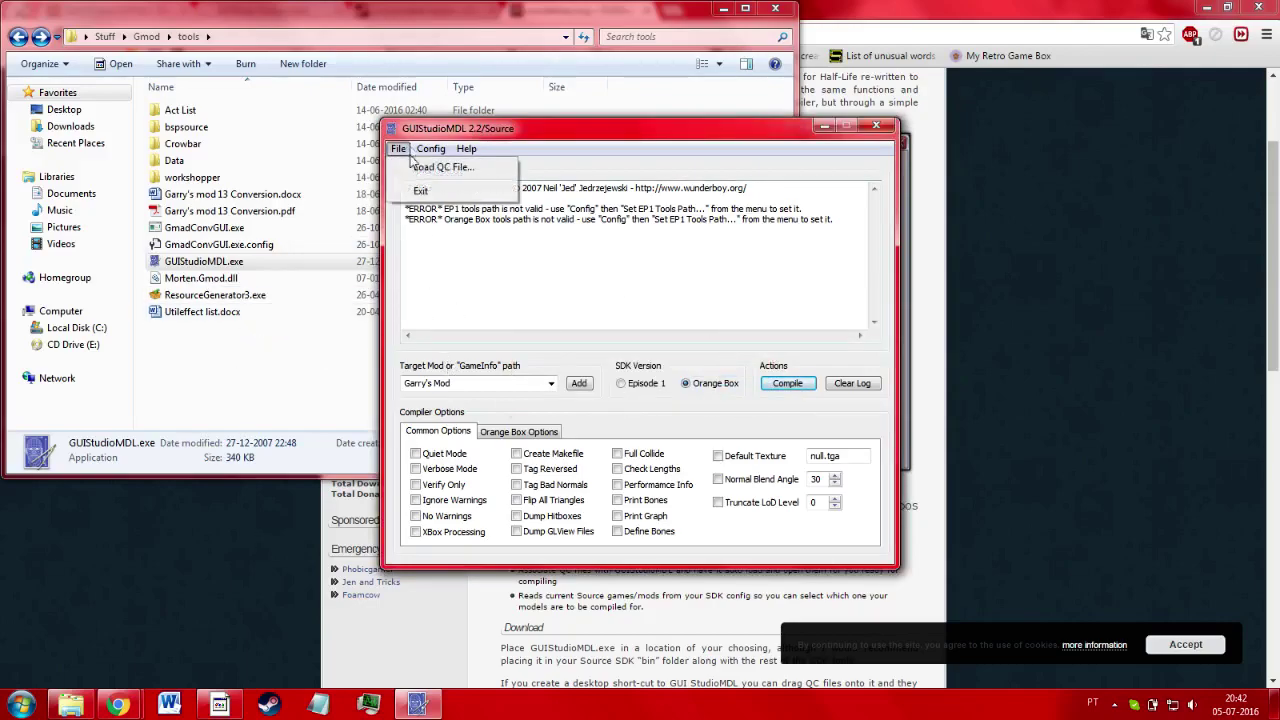
{"action": "left_click", "coordinate": [428, 169]}
{"action": "left_click", "coordinate": [481, 293]}
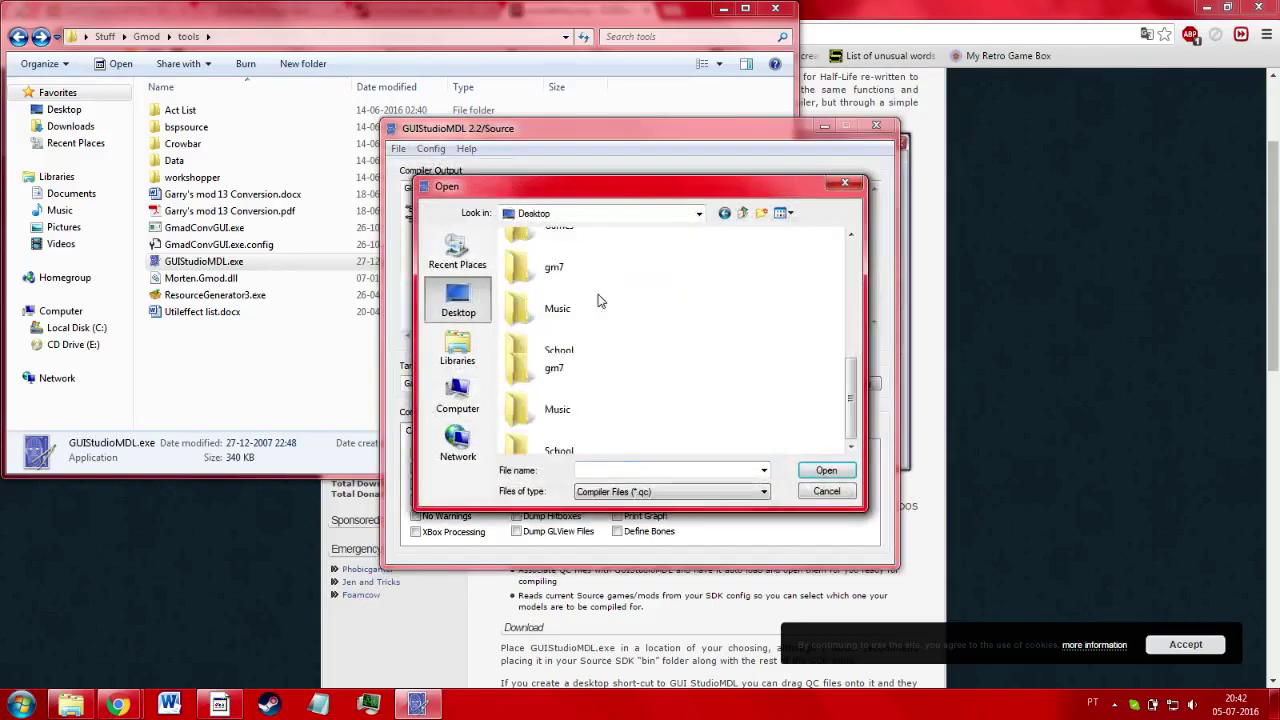
{"action": "scroll", "coordinate": [600, 360], "scroll_direction": "down", "scroll_amount": 5}
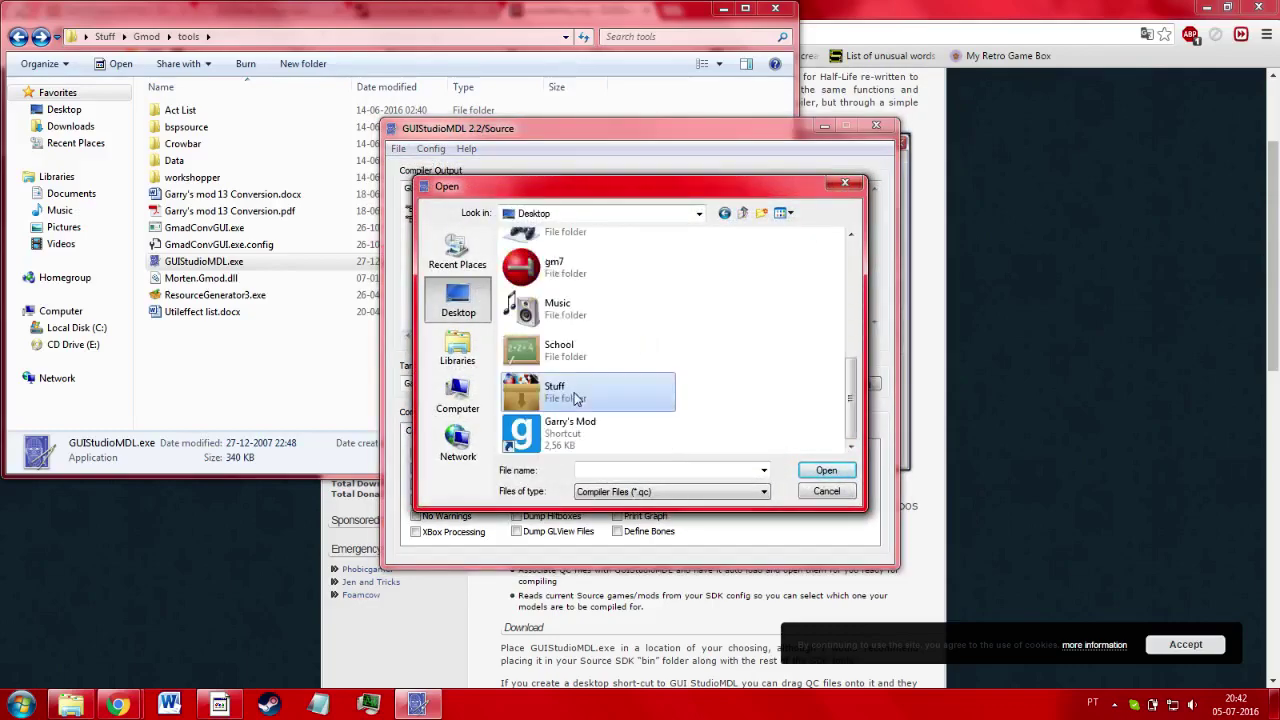
{"action": "double_click", "coordinate": [560, 345]}
{"action": "scroll", "coordinate": [584, 338], "scroll_direction": "down", "scroll_amount": 2}
{"action": "key", "text": "BackSpace"}
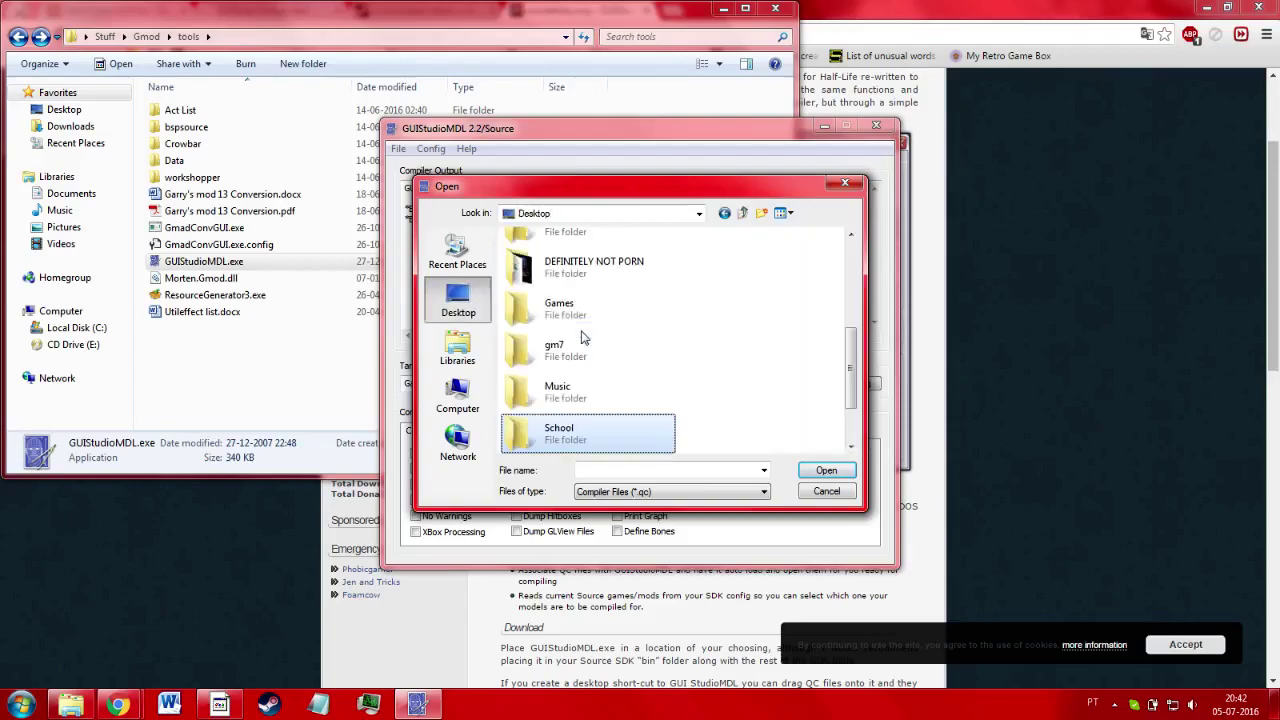
{"action": "key", "text": "Down"}
{"action": "key", "text": "Return"}
{"action": "double_click", "coordinate": [588, 315]}
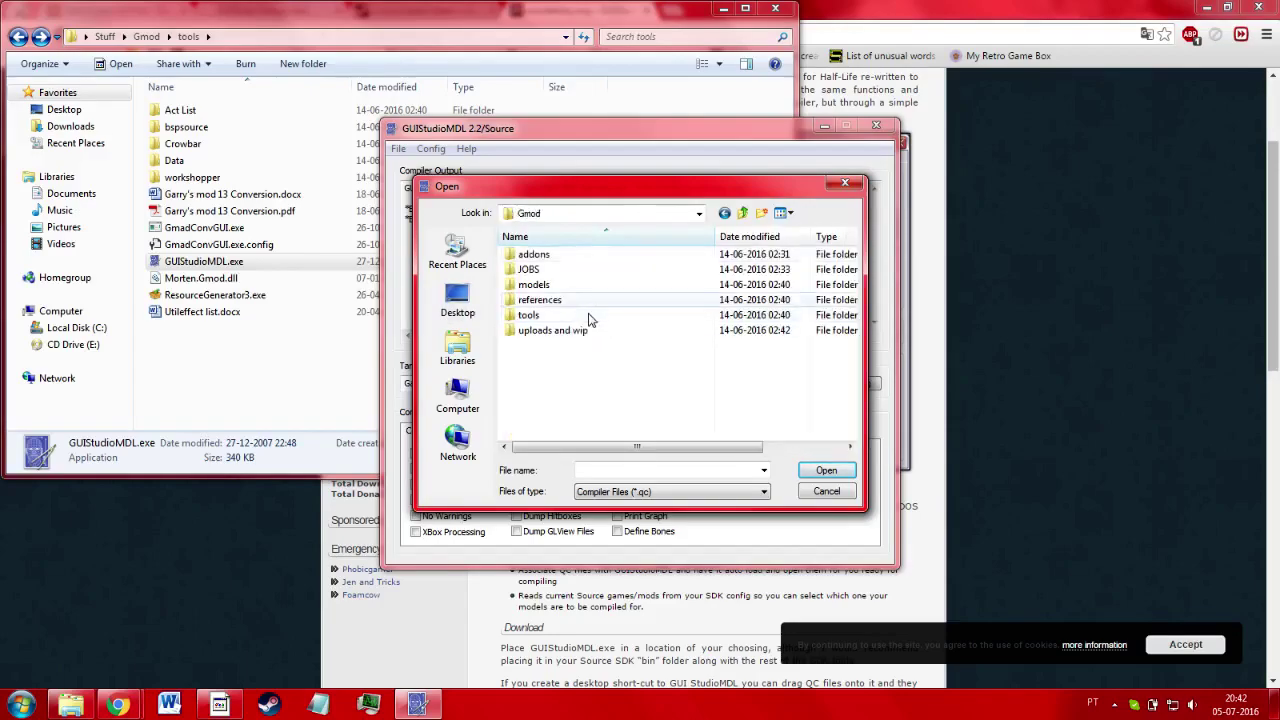
Look into the addons folder and go on to the uploads and wip folder within Gmod
{"action": "double_click", "coordinate": [595, 256]}
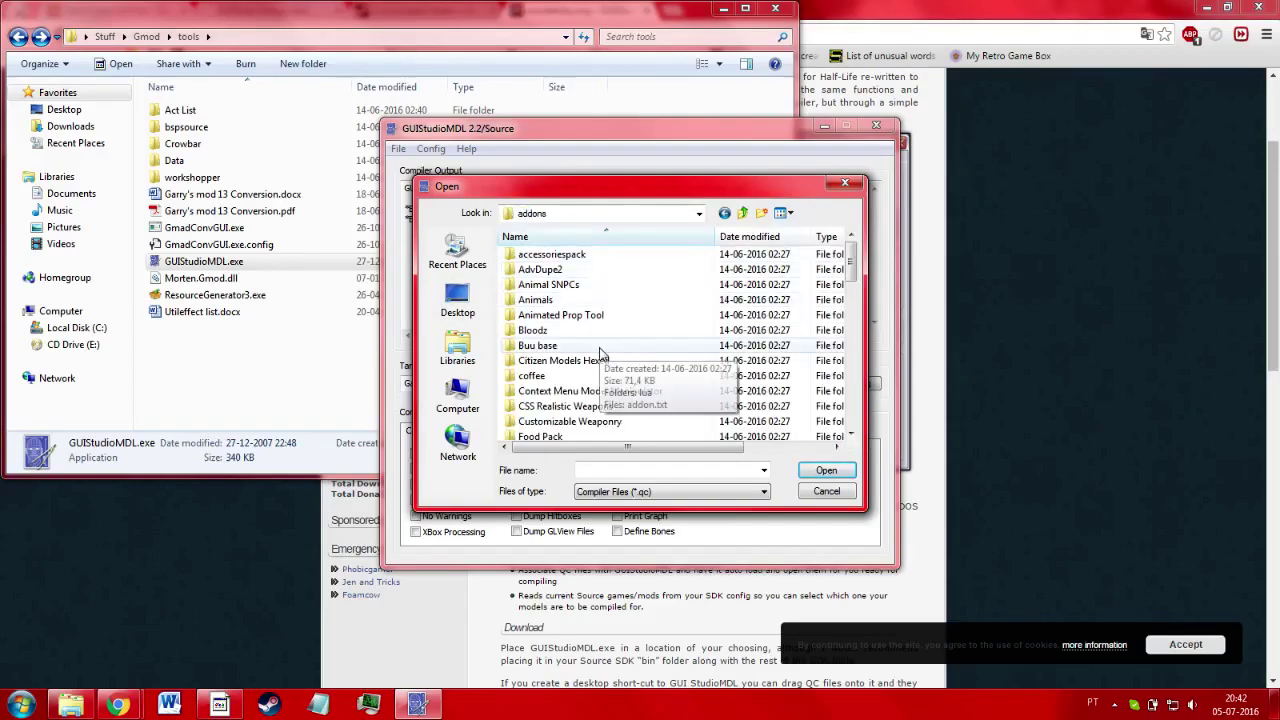
{"action": "key", "text": "BackSpace"}
{"action": "key", "text": "Down"}
{"action": "key", "text": "Down"}
{"action": "key", "text": "Down"}
{"action": "key", "text": "Down"}
{"action": "key", "text": "Down"}
{"action": "key", "text": "Return"}
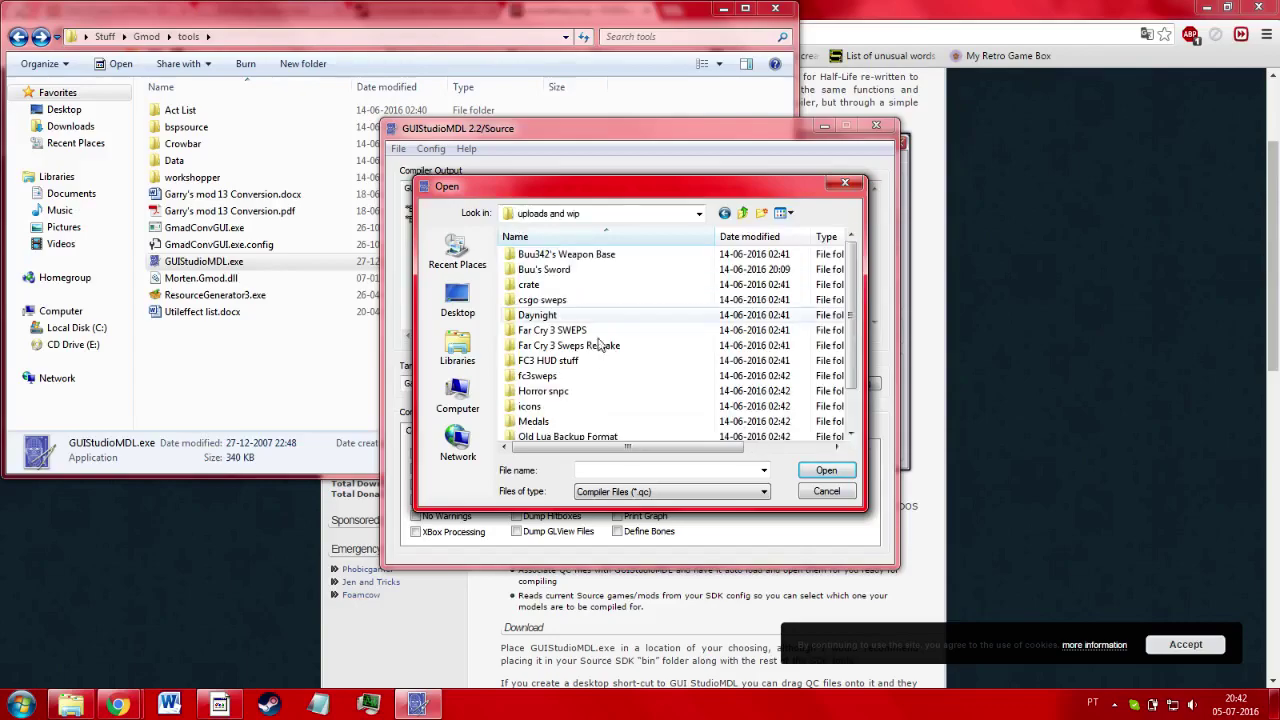
{"action": "double_click", "coordinate": [597, 270]}
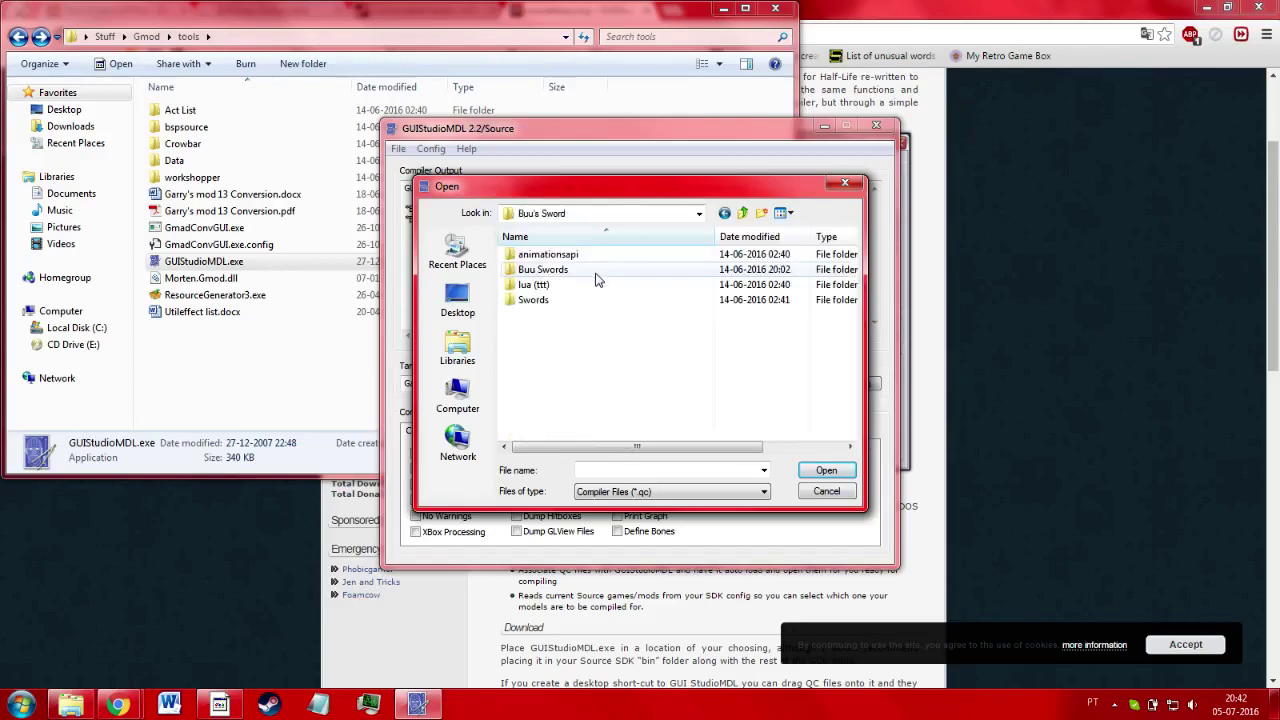
{"action": "key", "text": "BackSpace"}
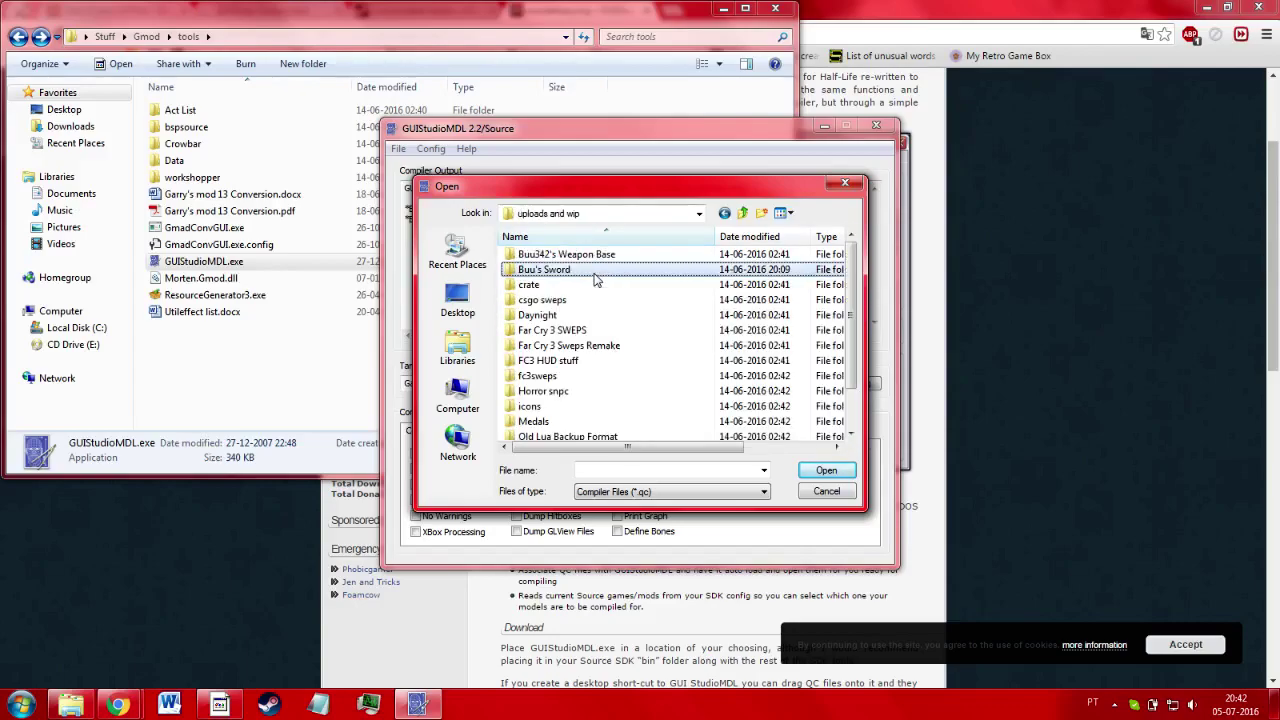
{"action": "double_click", "coordinate": [618, 333]}
{"action": "key", "text": "BackSpace"}
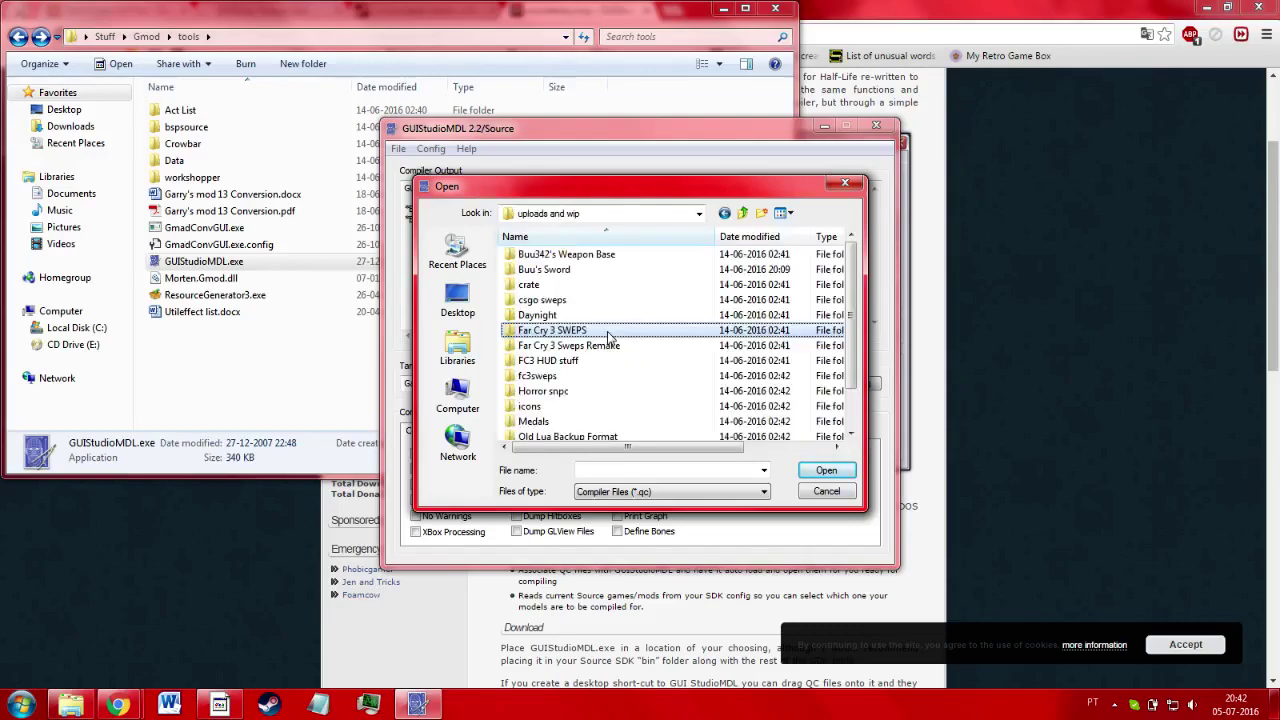
Load reference.qc from the Buu's Sword\Swords folder and compile it for Garry's Mod with the Orange Box SDK version
{"action": "double_click", "coordinate": [594, 272]}
{"action": "key", "text": "Down"}
{"action": "key", "text": "Down"}
{"action": "key", "text": "Down"}
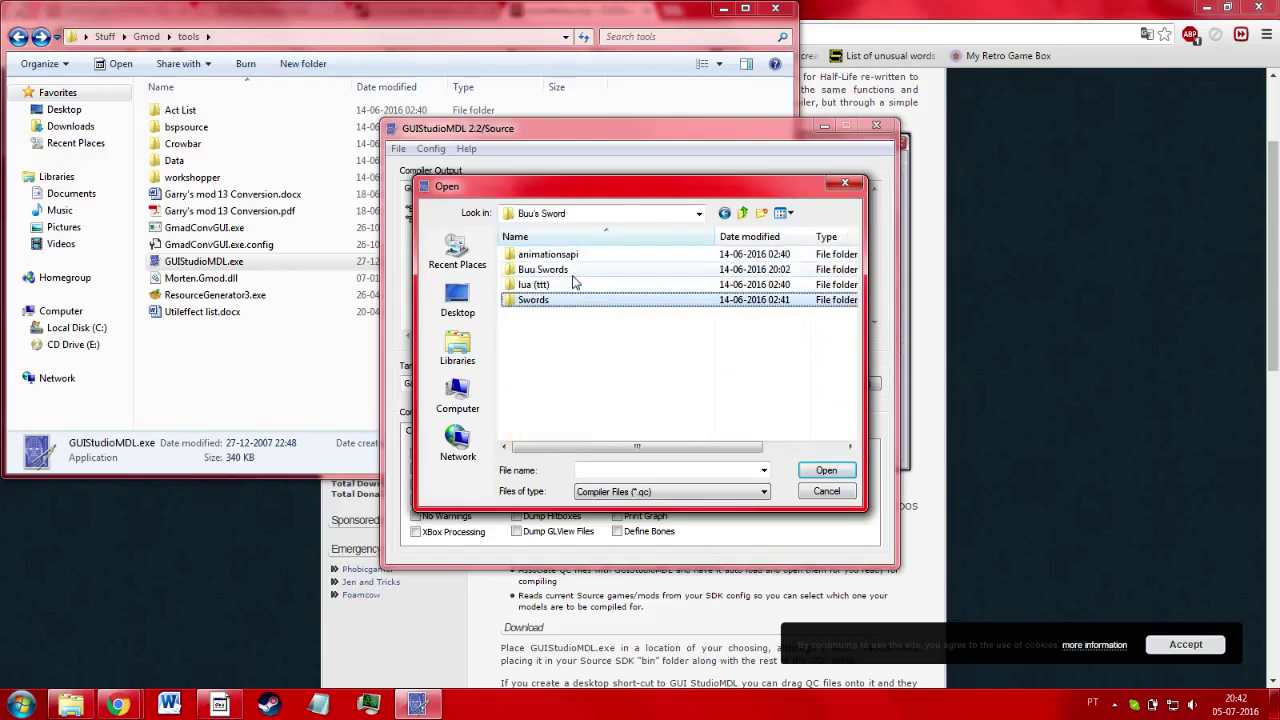
{"action": "key", "text": "Up"}
{"action": "key", "text": "Up"}
{"action": "key", "text": "Return"}
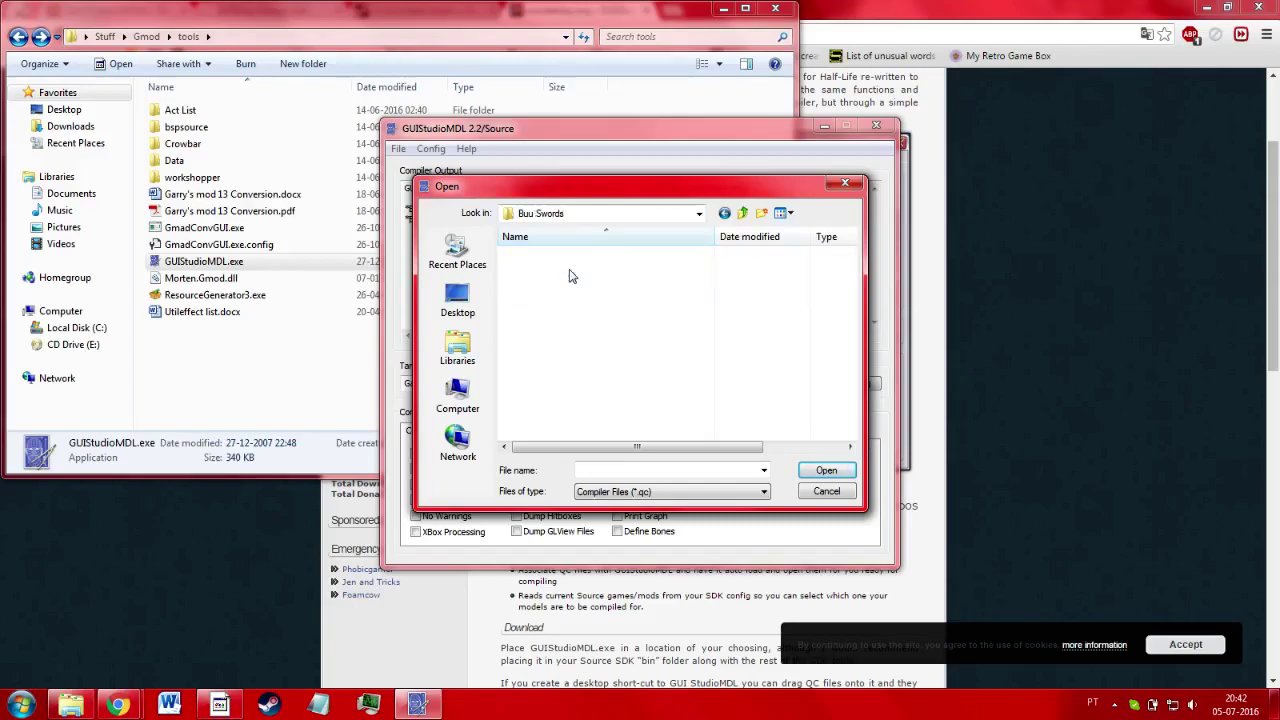
{"action": "key", "text": "BackSpace"}
{"action": "key", "text": "Down"}
{"action": "key", "text": "Down"}
{"action": "key", "text": "Return"}
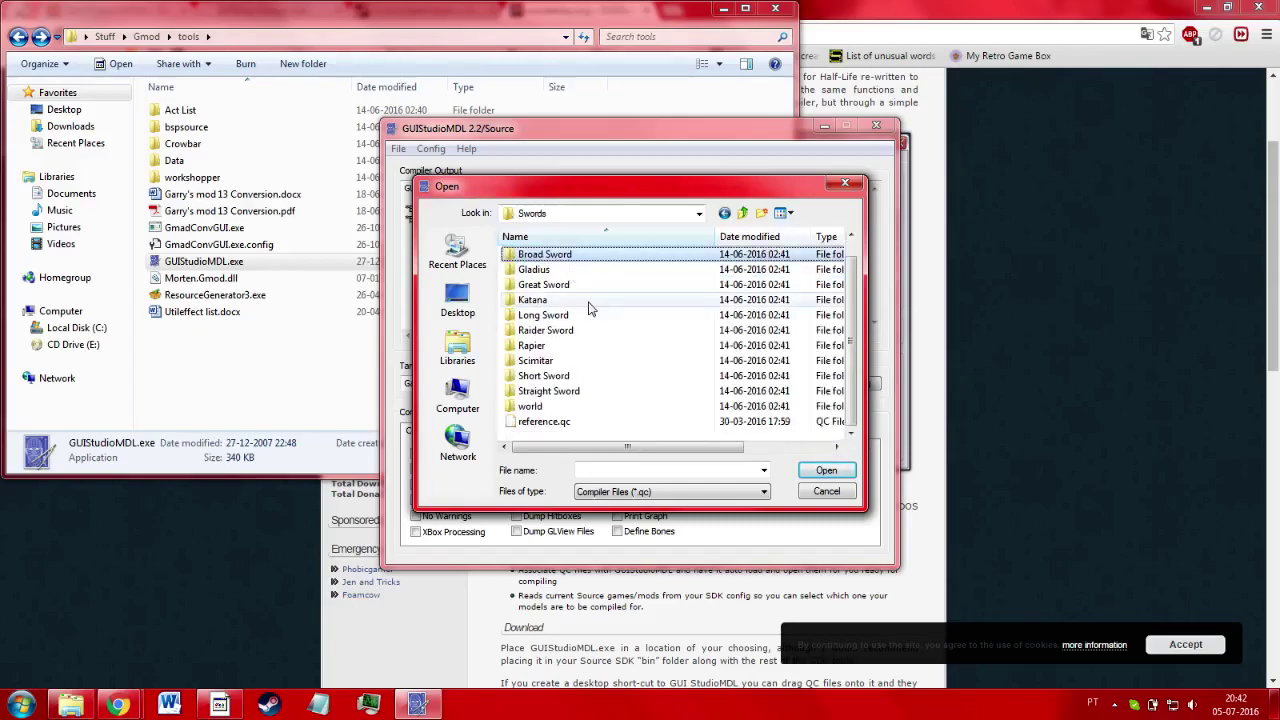
{"action": "double_click", "coordinate": [548, 436]}
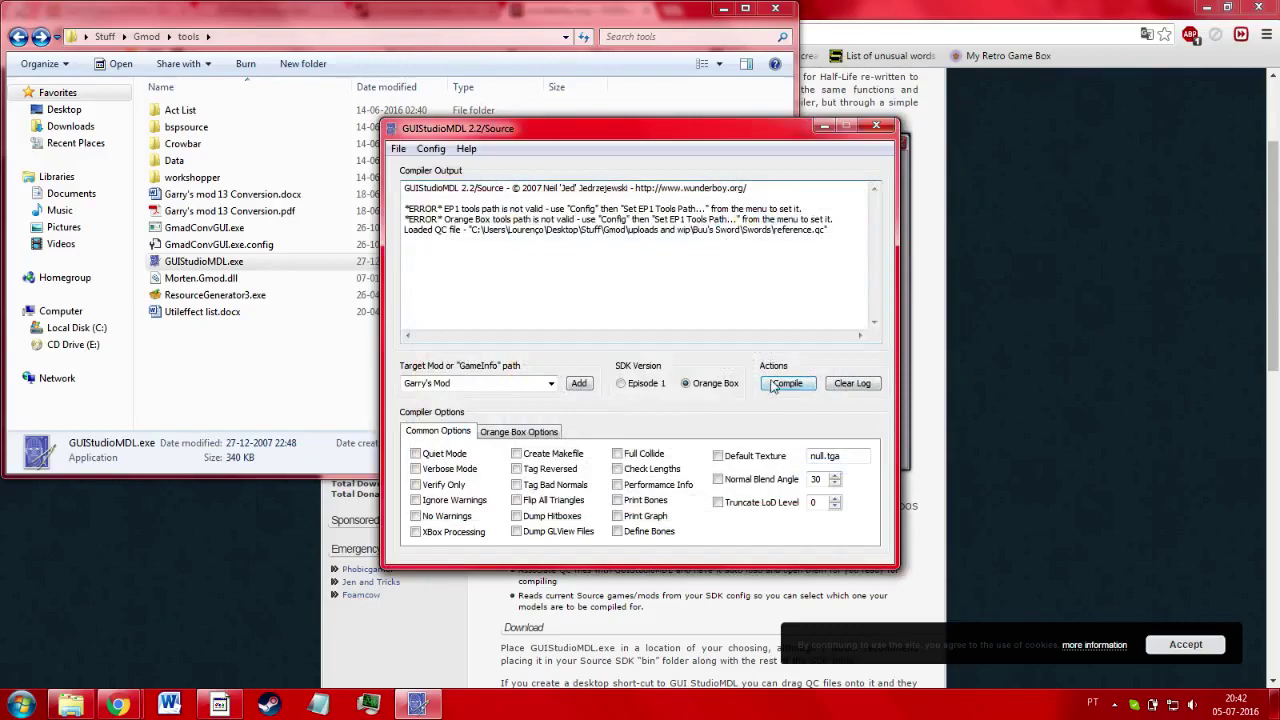
{"action": "left_click", "coordinate": [775, 386]}
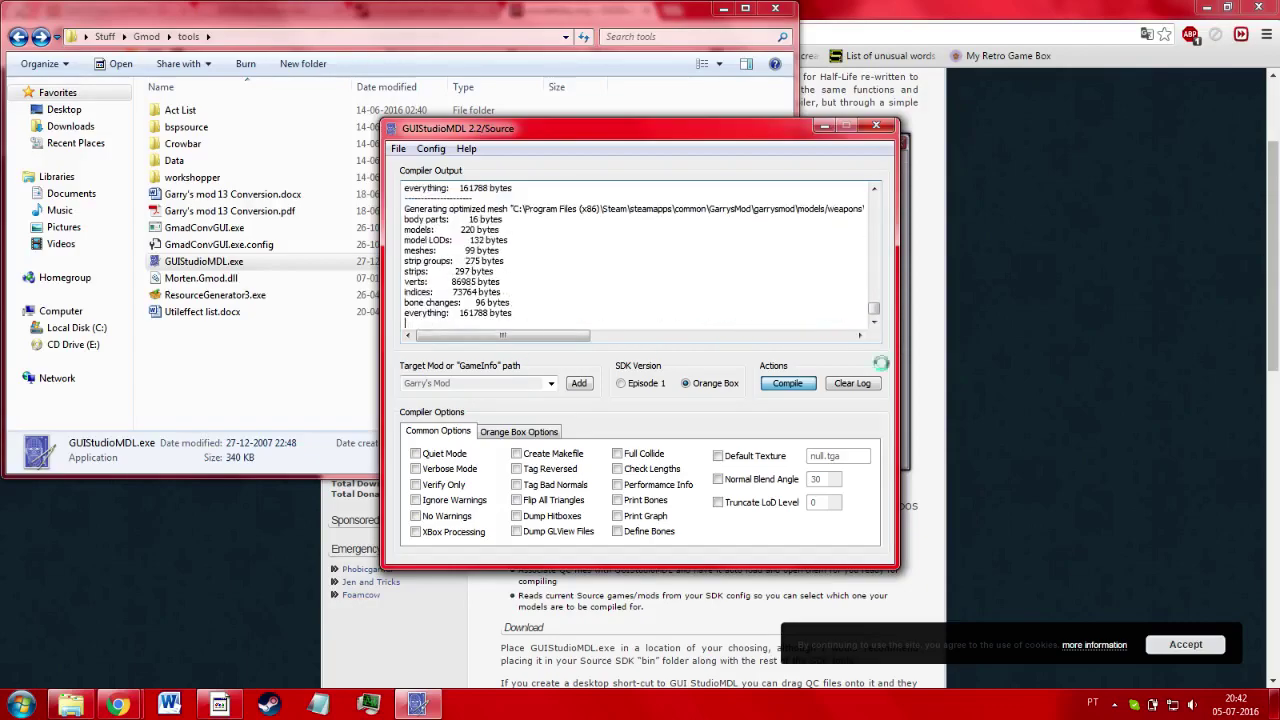
Check the compiled files in Garry's Mod's garrysmod\models\weapons folder, and delete the models folder from garrysmod
{"action": "key", "text": "super+d"}
{"action": "double_click", "coordinate": [10, 632]}
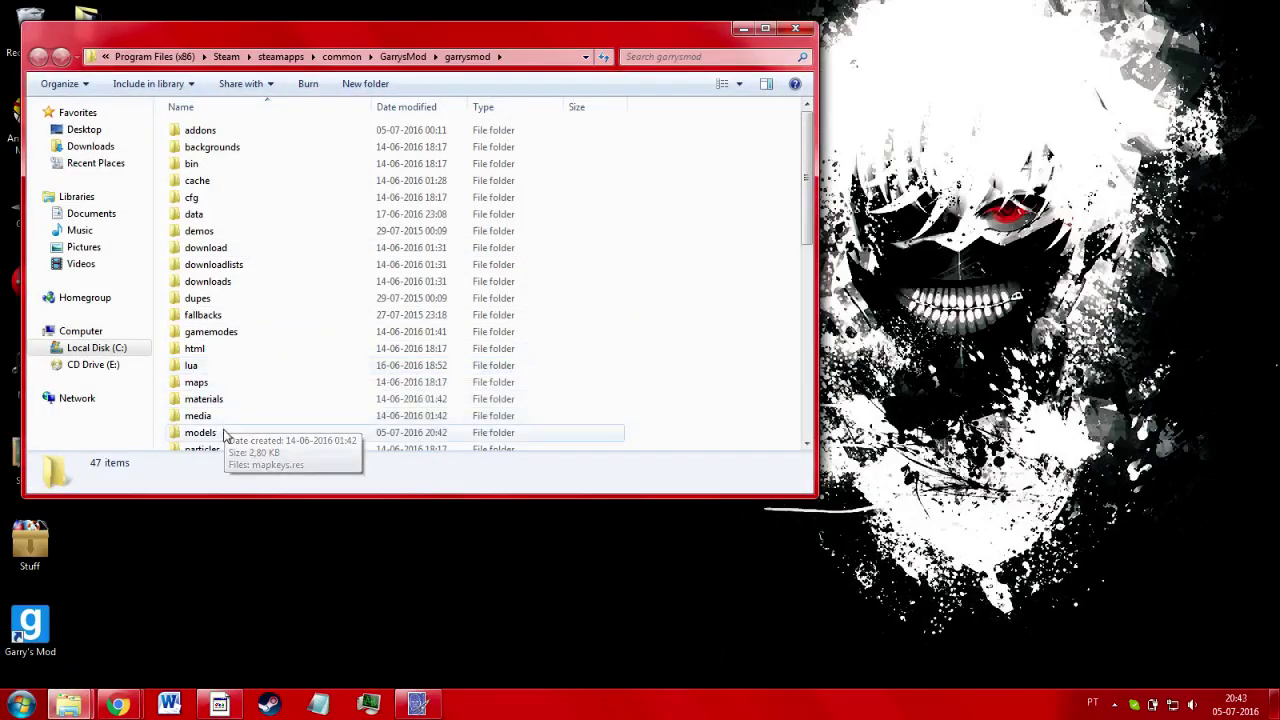
{"action": "double_click", "coordinate": [228, 432]}
{"action": "double_click", "coordinate": [250, 132]}
{"action": "key", "text": "ctrl+a"}
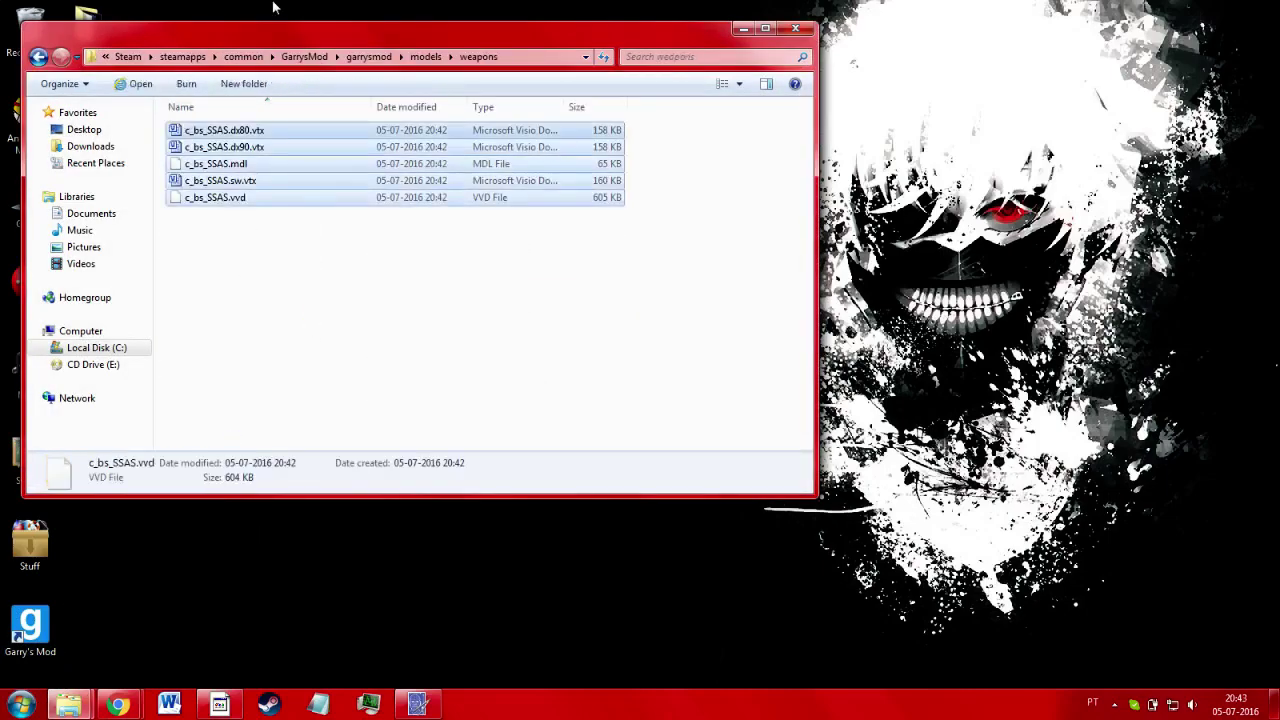
{"action": "key", "text": "BackSpace"}
{"action": "key", "text": "BackSpace"}
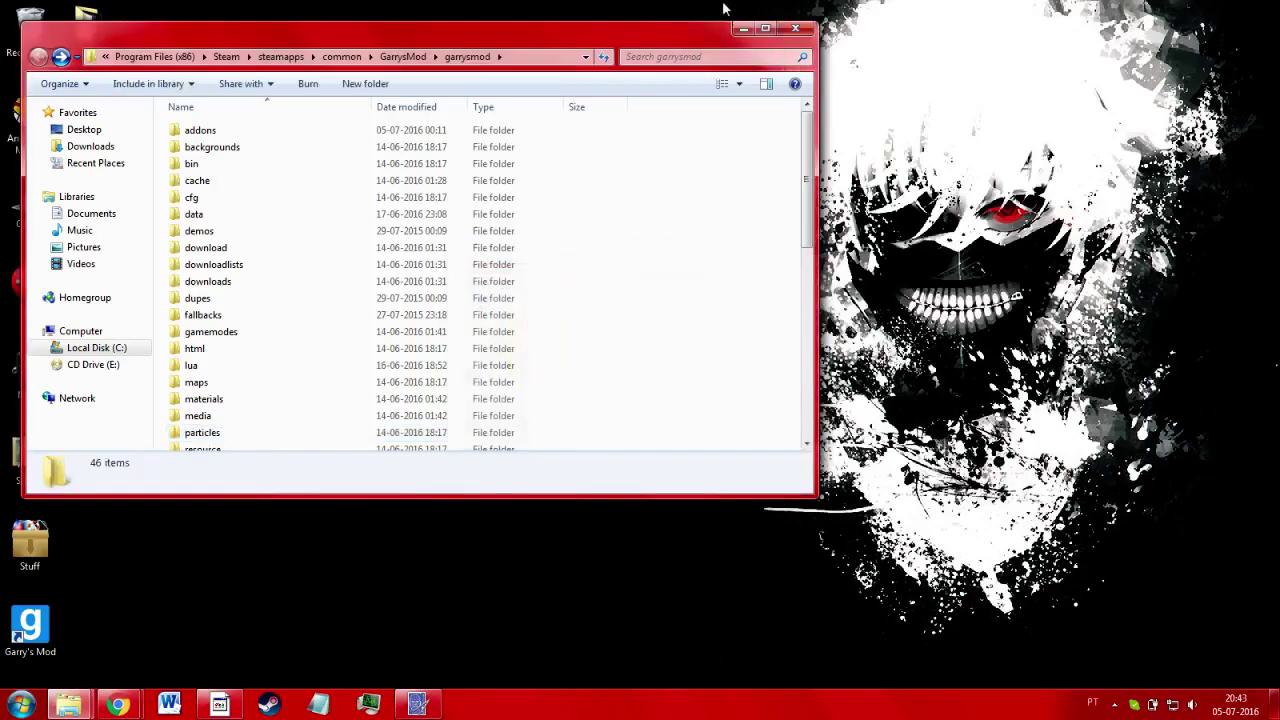
Close the garrysmod folder window and GUIStudioMDL
{"action": "left_click", "coordinate": [794, 30]}
{"action": "left_click", "coordinate": [419, 706]}
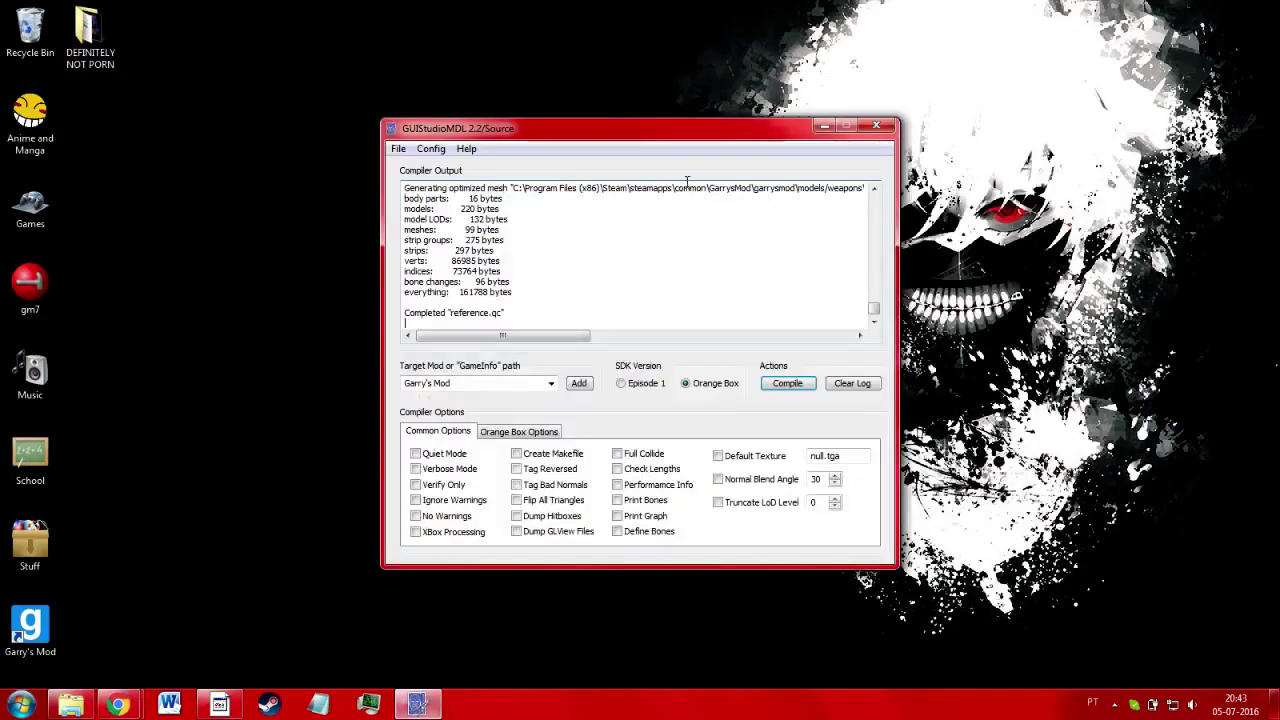
{"action": "left_click", "coordinate": [885, 125]}
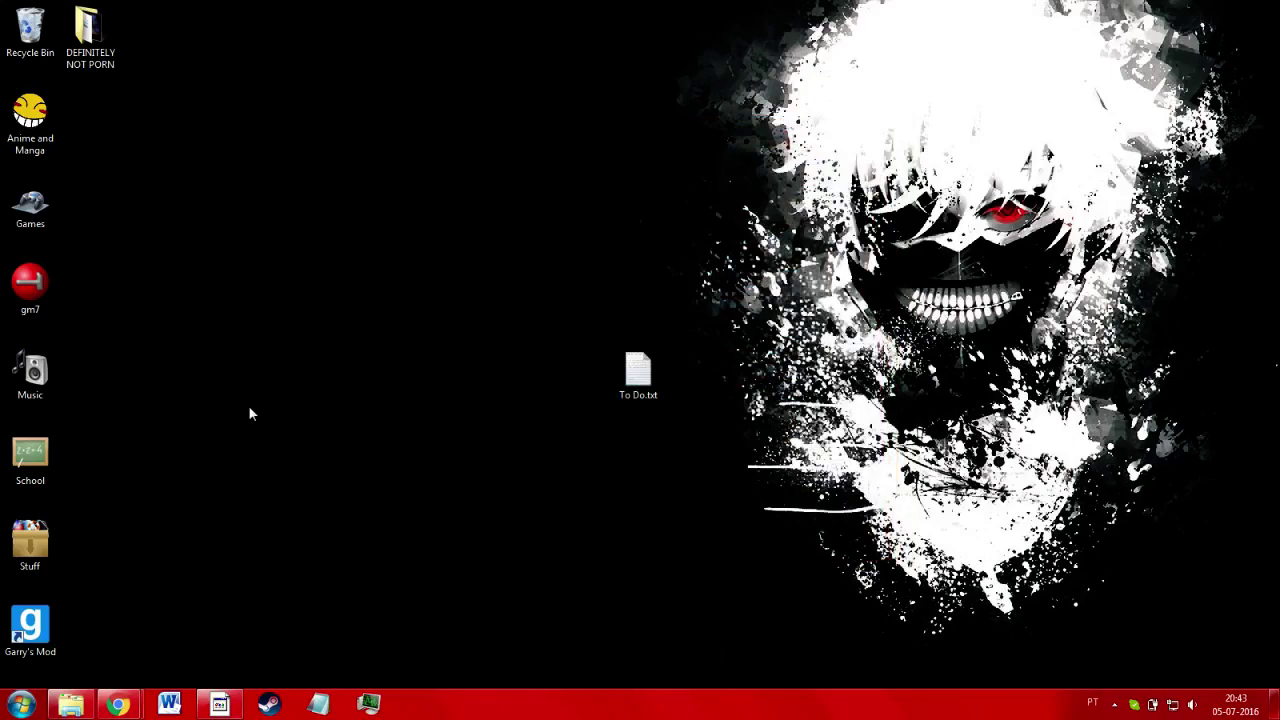
Return to the tools folder window, go up to Gmod and open its uploads and wip folder
{"action": "left_click", "coordinate": [70, 706]}
{"action": "left_click", "coordinate": [431, 352]}
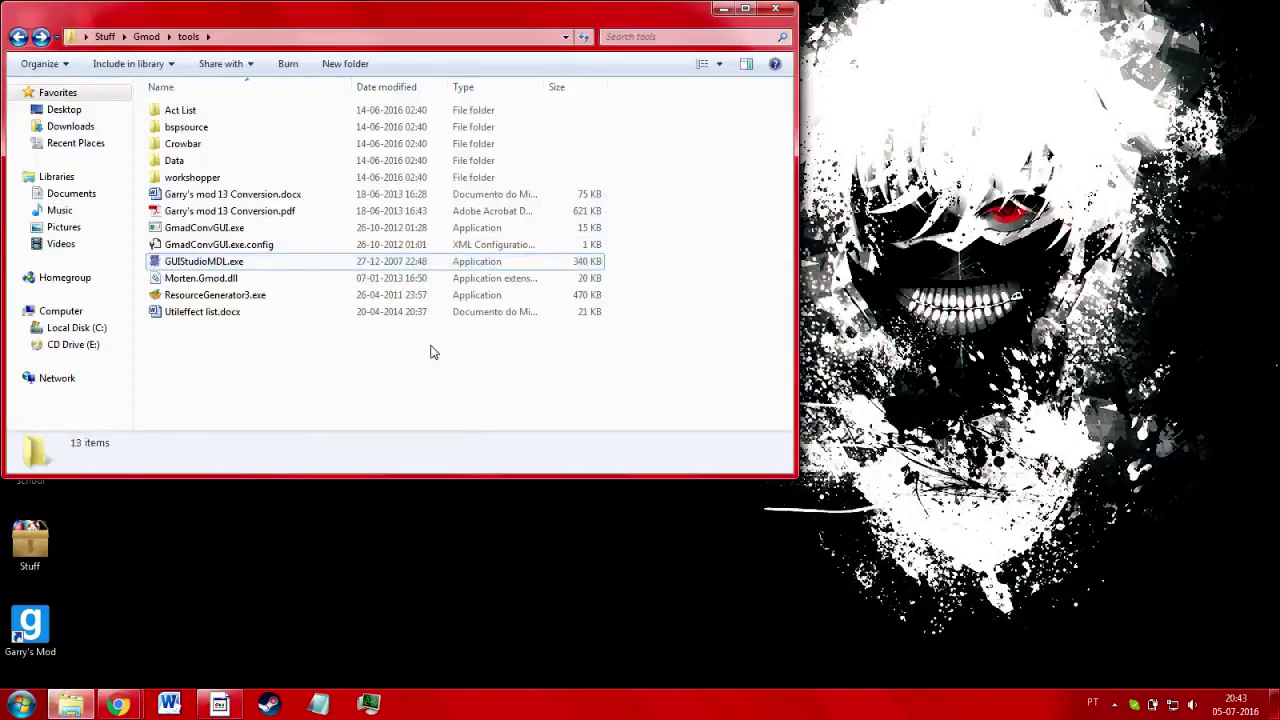
{"action": "key", "text": "BackSpace"}
{"action": "key", "text": "Up"}
{"action": "key", "text": "Down"}
{"action": "key", "text": "Down"}
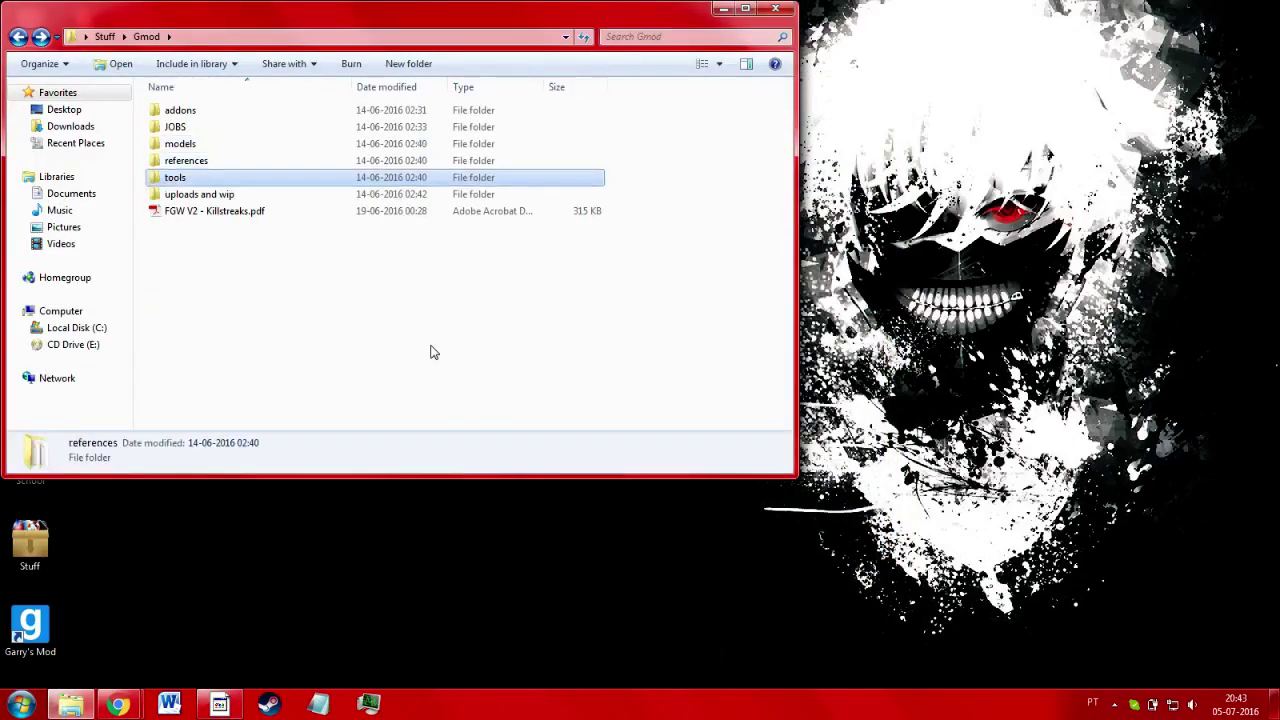
{"action": "key", "text": "Return"}
{"action": "key", "text": "Down"}
{"action": "key", "text": "Down"}
{"action": "key", "text": "Down"}
{"action": "key", "text": "Down"}
{"action": "key", "text": "Down"}
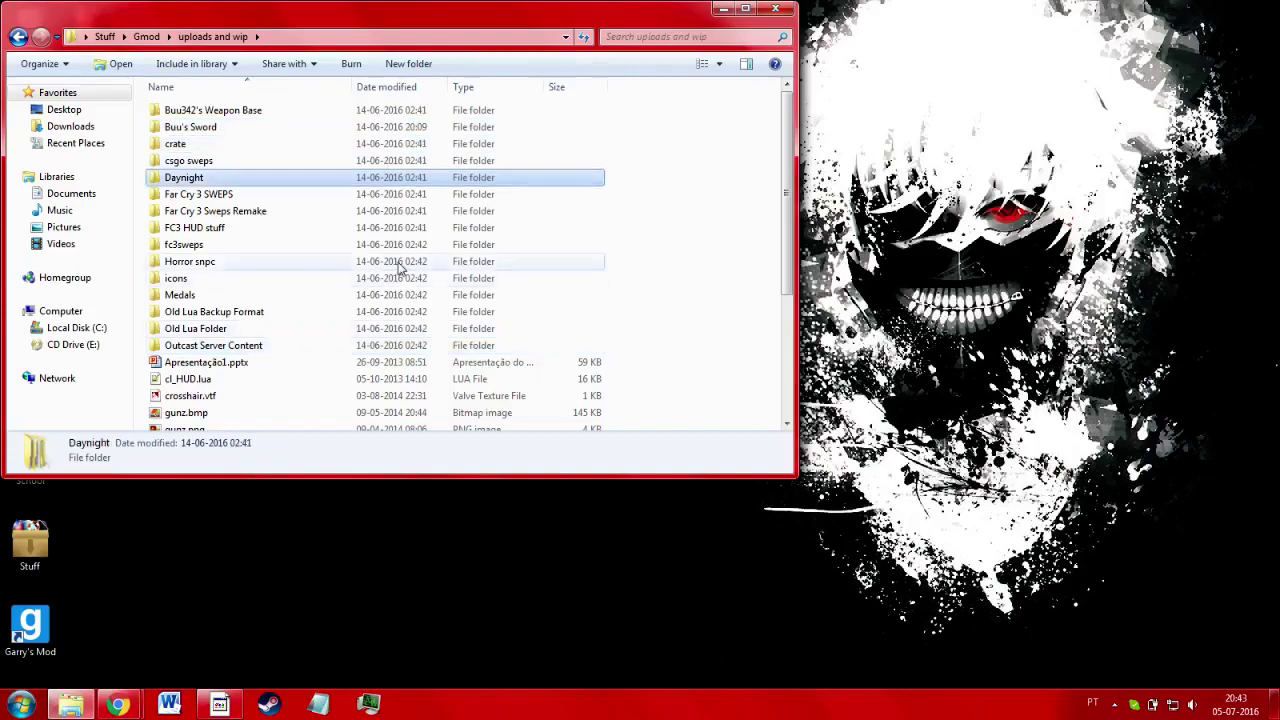
Open the Swords folder inside Buu's Sword
{"action": "double_click", "coordinate": [350, 129]}
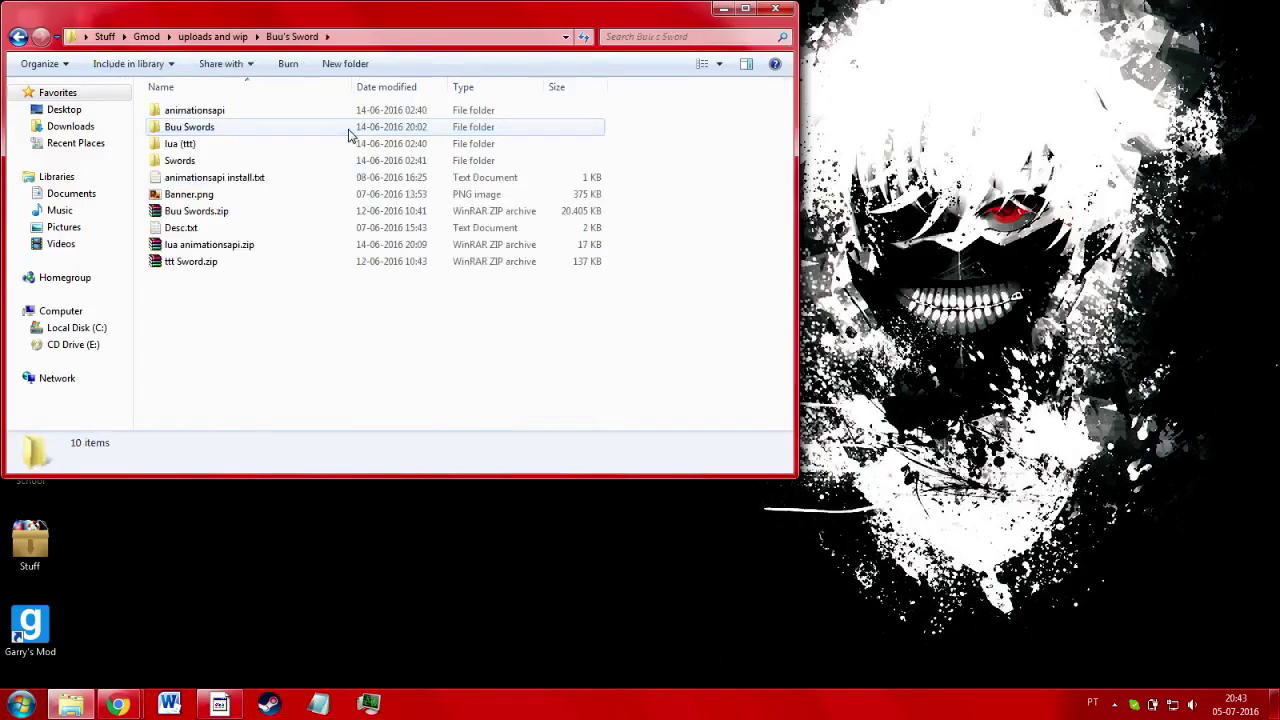
{"action": "left_click", "coordinate": [378, 164]}
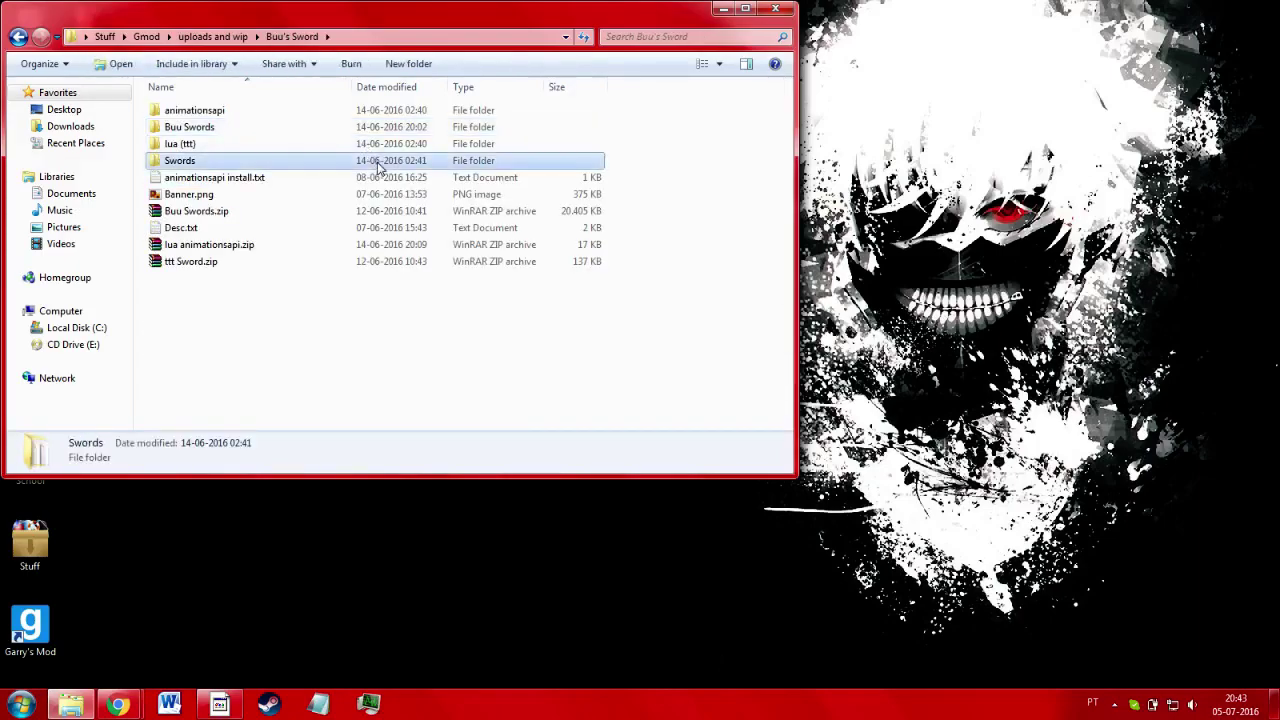
{"action": "double_click", "coordinate": [370, 163]}
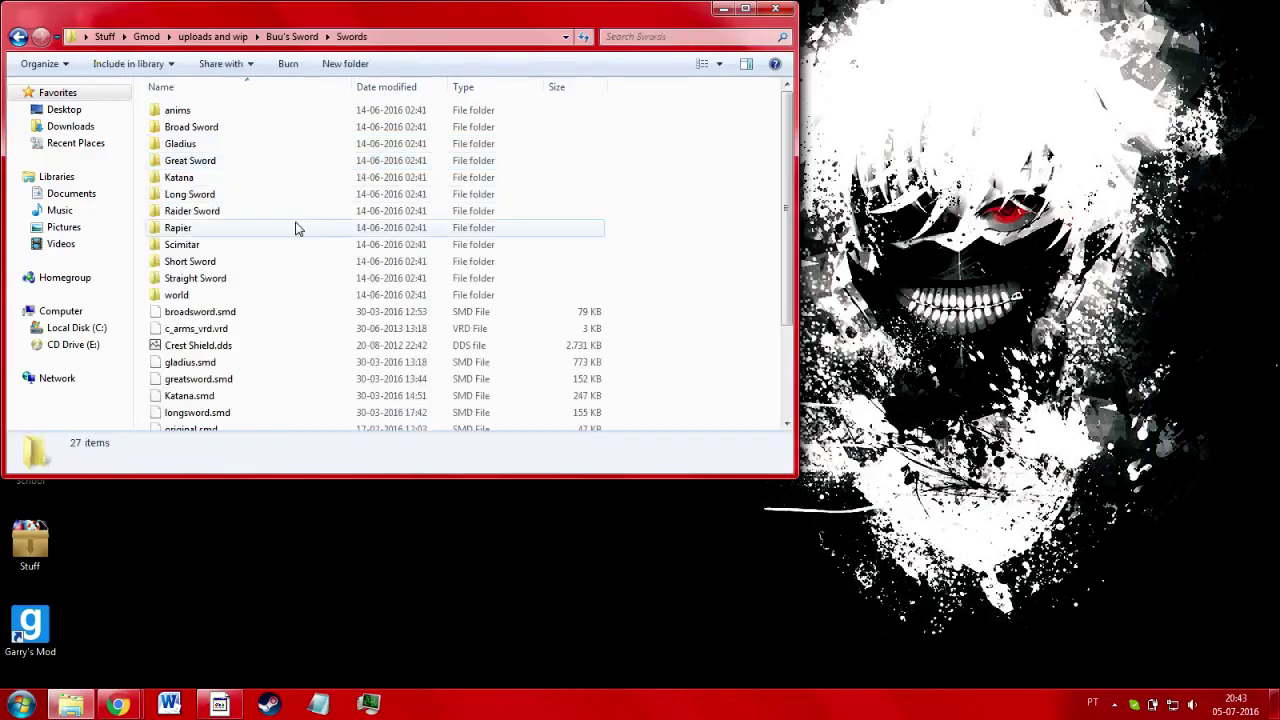
Open reference.qc by choosing a program from the list of installed programs, and look through the available ones
{"action": "left_click", "coordinate": [266, 347]}
{"action": "scroll", "coordinate": [283, 316], "scroll_direction": "down", "scroll_amount": 3}
{"action": "right_click", "coordinate": [253, 358]}
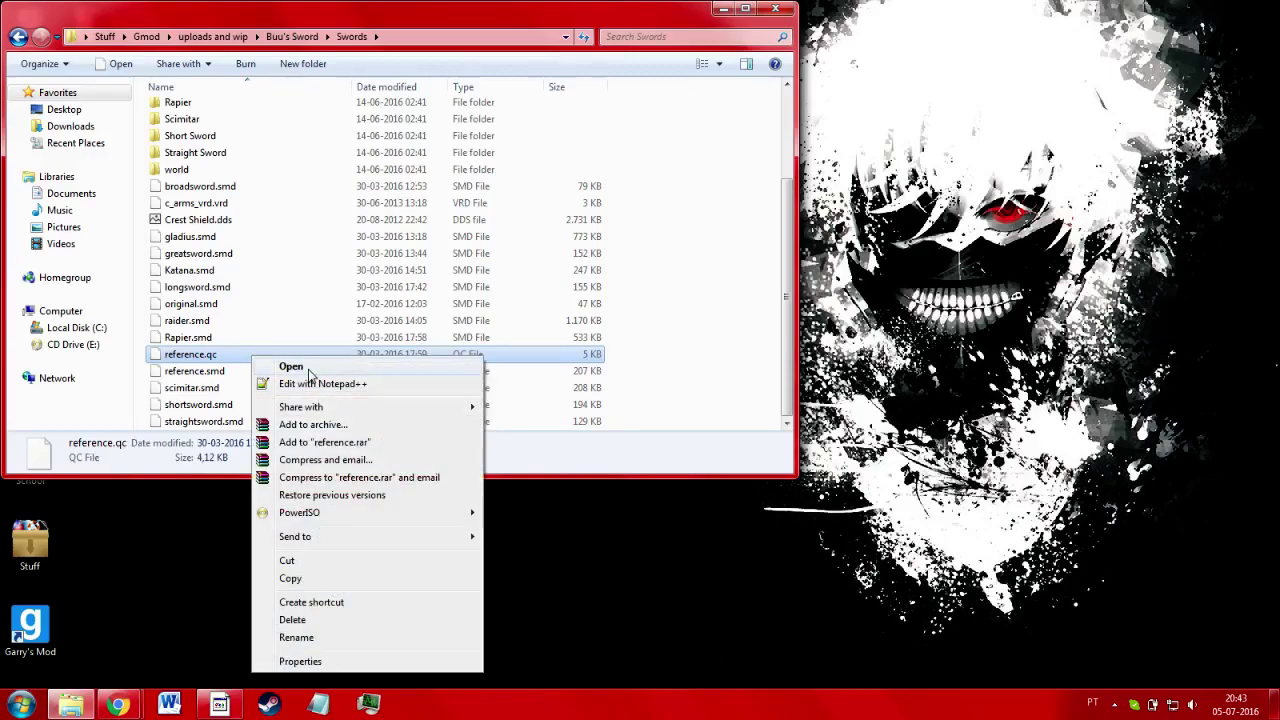
{"action": "left_click", "coordinate": [300, 368]}
{"action": "left_click", "coordinate": [688, 425]}
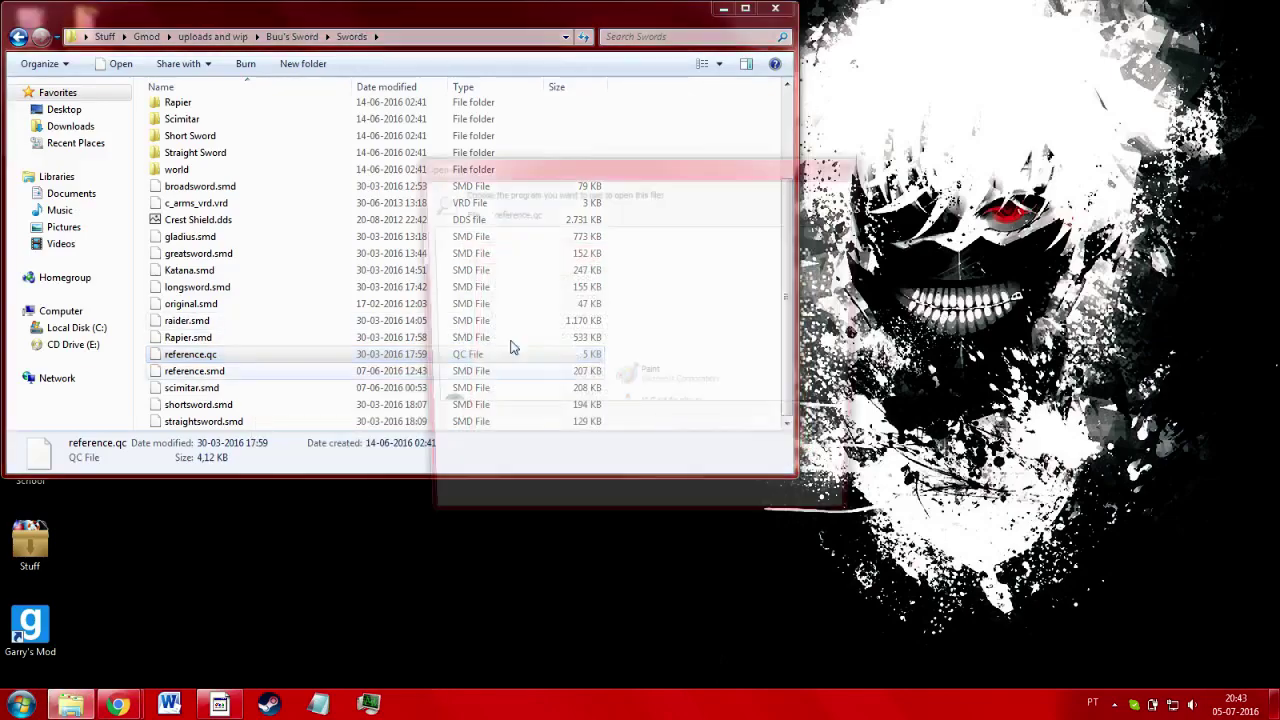
{"action": "scroll", "coordinate": [829, 314], "scroll_direction": "down", "scroll_amount": 5}
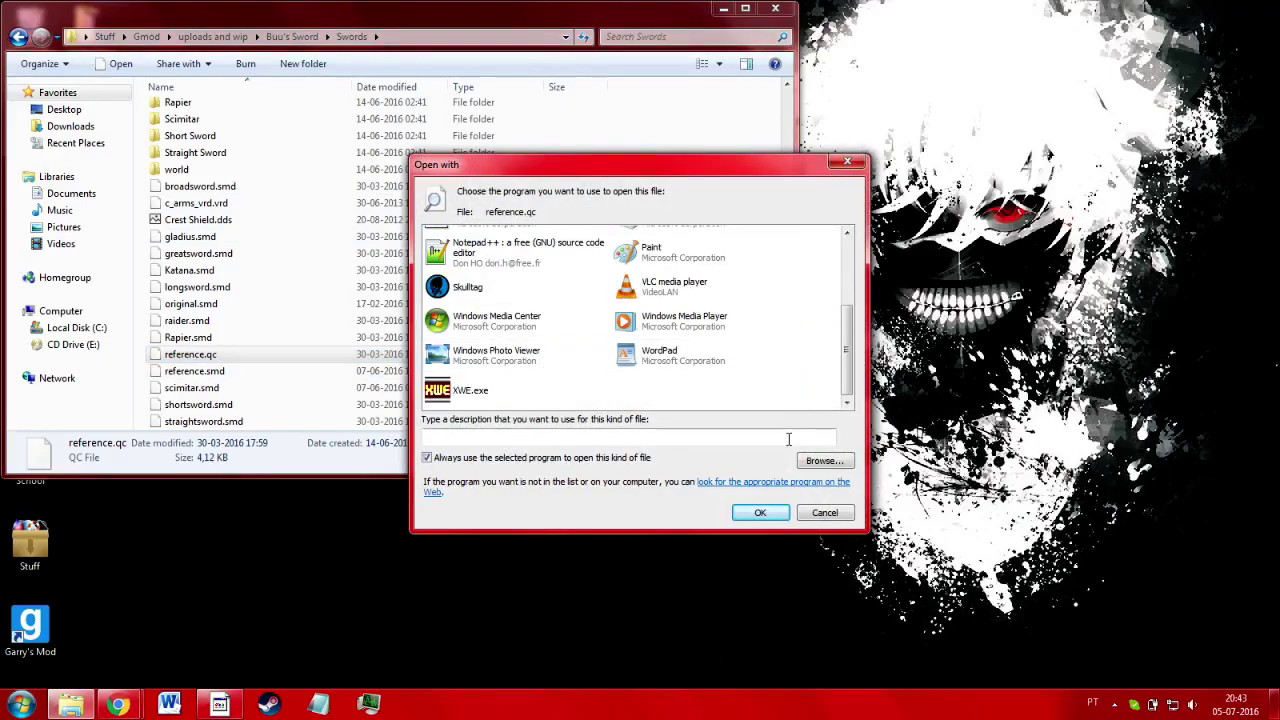
Browse for another program for reference.qc, going to the Gmod folder inside Desktop\Stuff
{"action": "left_click", "coordinate": [838, 462]}
{"action": "left_click", "coordinate": [474, 303]}
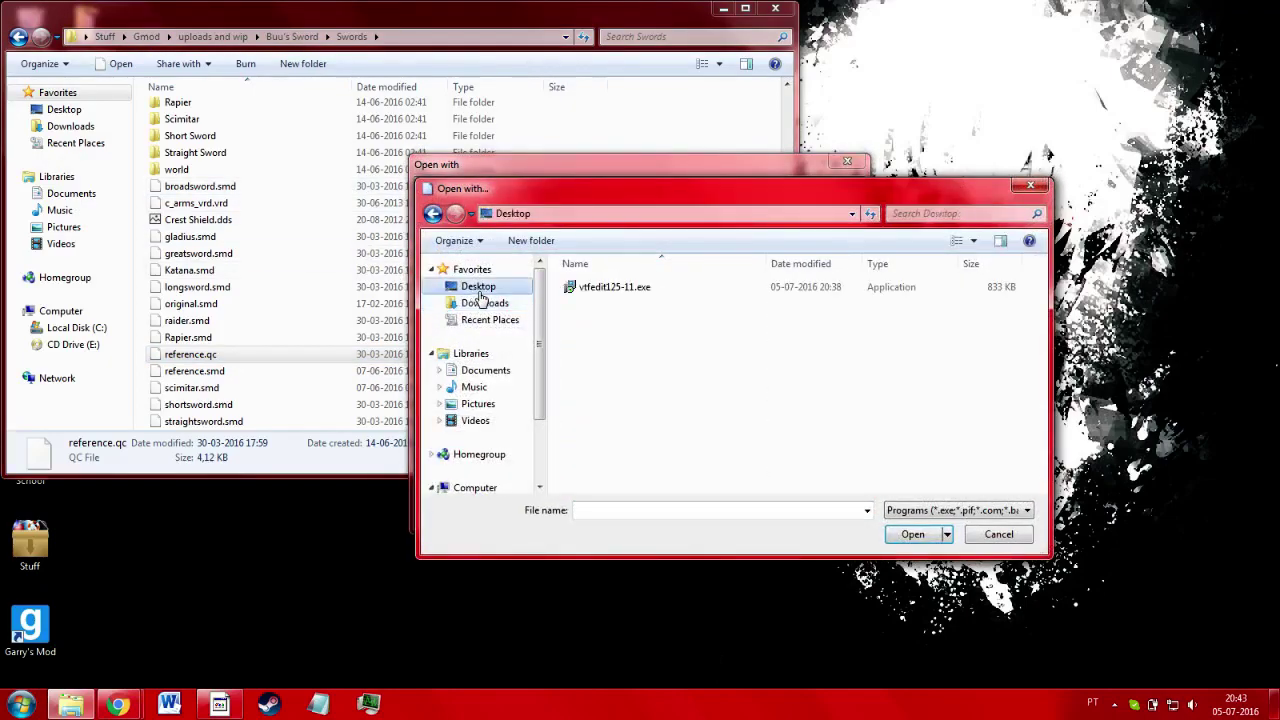
{"action": "left_click", "coordinate": [478, 286]}
{"action": "scroll", "coordinate": [670, 316], "scroll_direction": "down", "scroll_amount": 2}
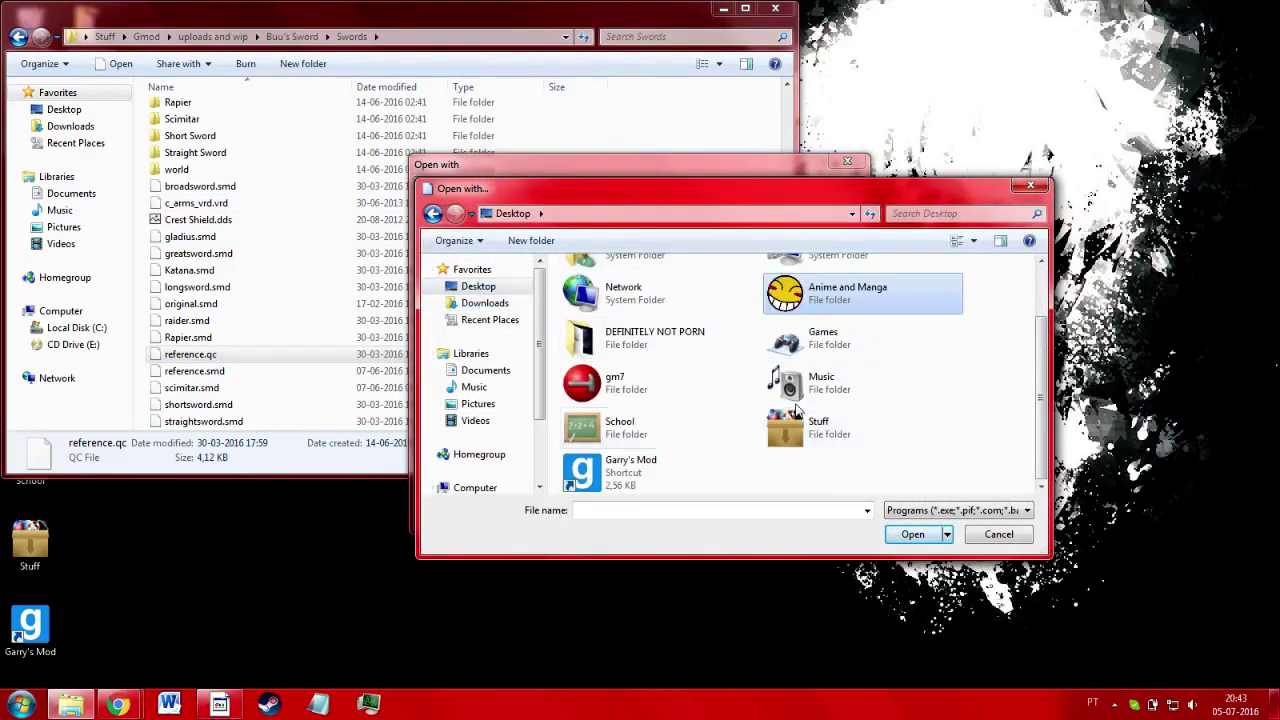
{"action": "double_click", "coordinate": [680, 413]}
{"action": "key", "text": "BackSpace"}
{"action": "double_click", "coordinate": [815, 465]}
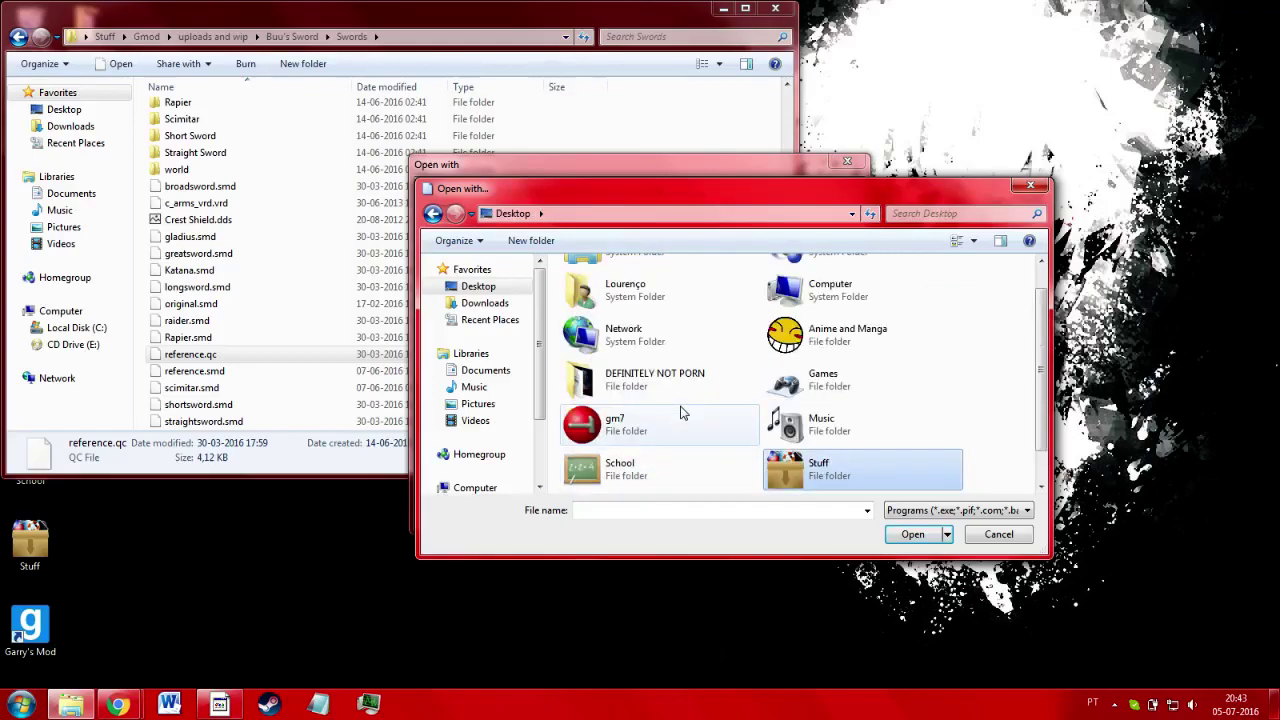
{"action": "double_click", "coordinate": [662, 354]}
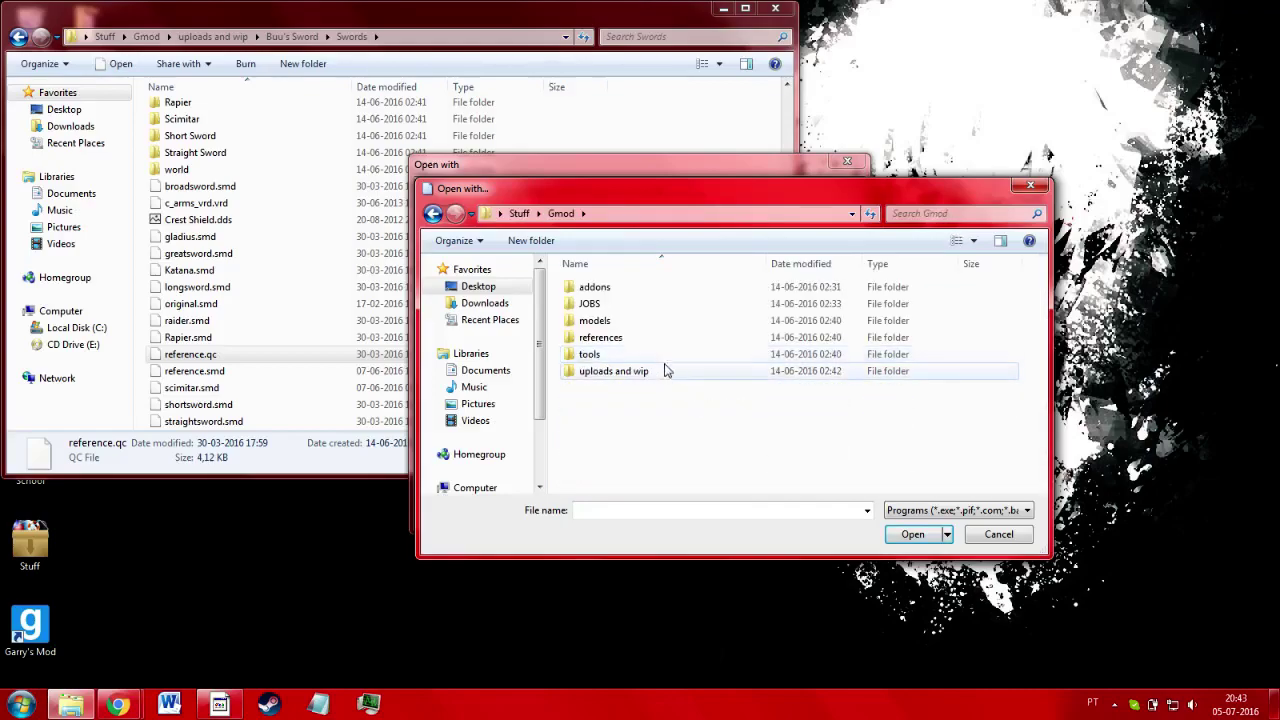
{"action": "left_click", "coordinate": [667, 376]}
{"action": "double_click", "coordinate": [668, 376]}
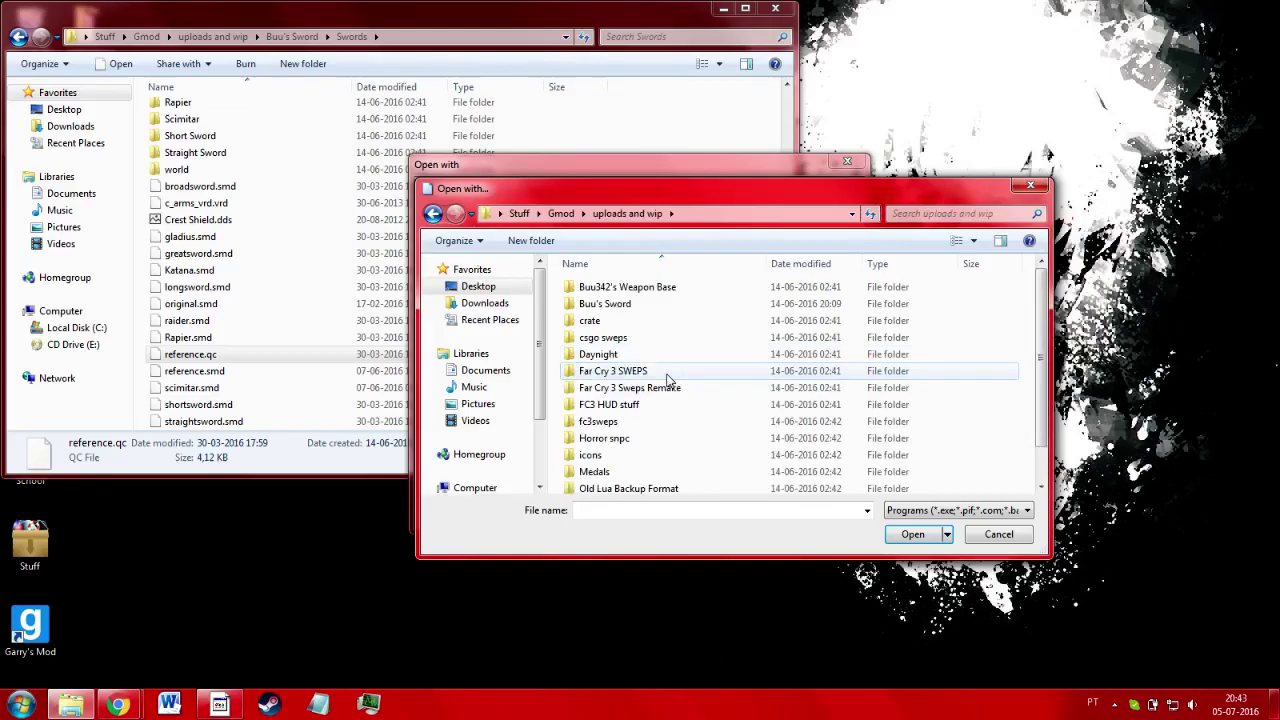
{"action": "double_click", "coordinate": [656, 305]}
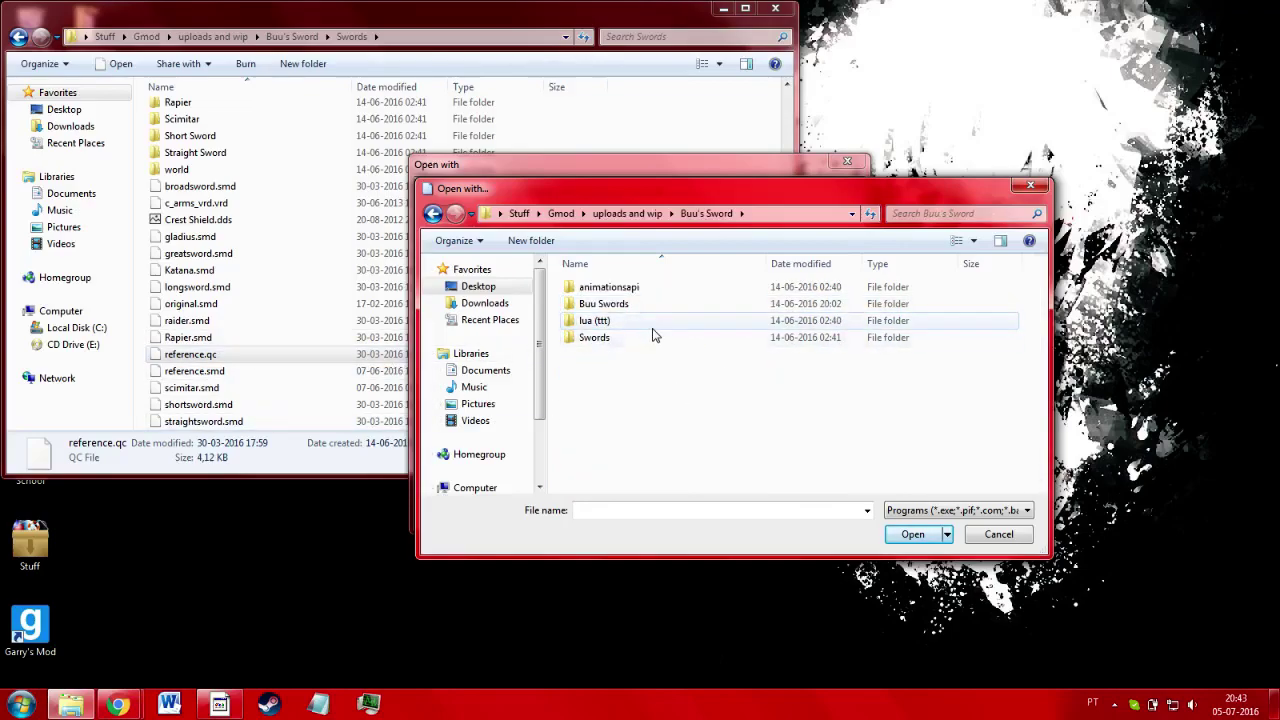
{"action": "double_click", "coordinate": [656, 338]}
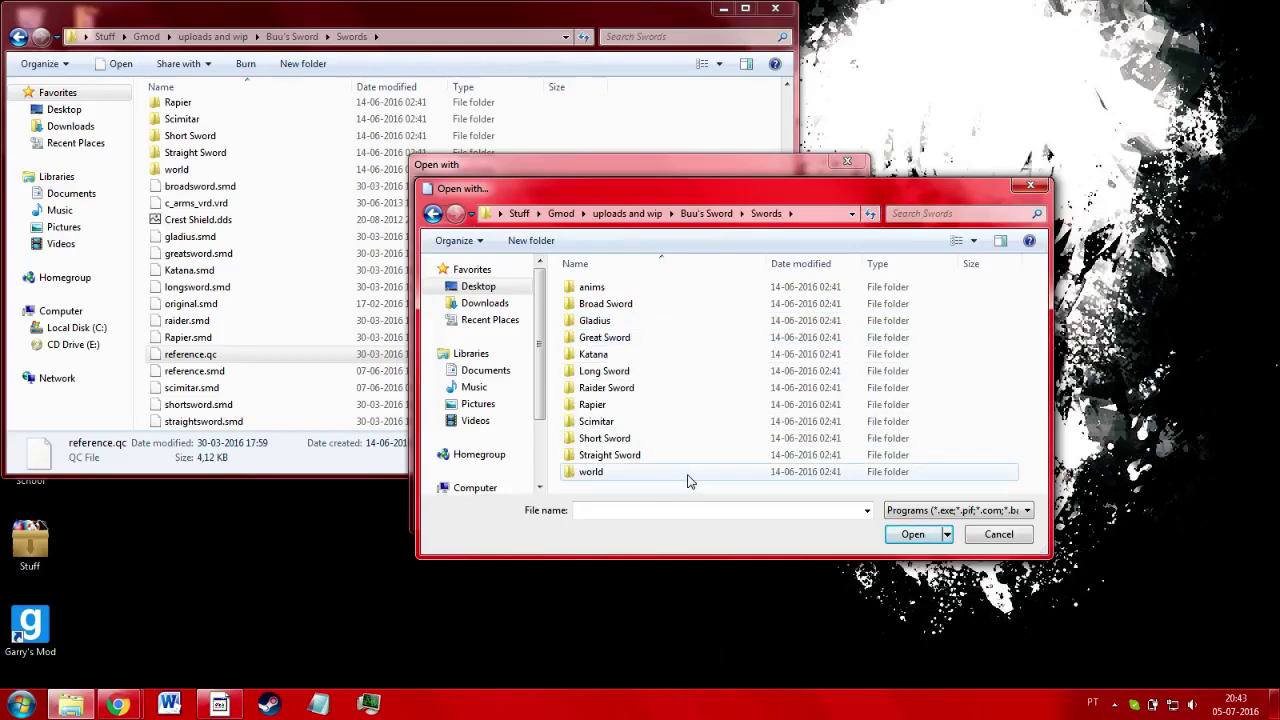
{"action": "key", "text": "BackSpace"}
{"action": "key", "text": "BackSpace"}
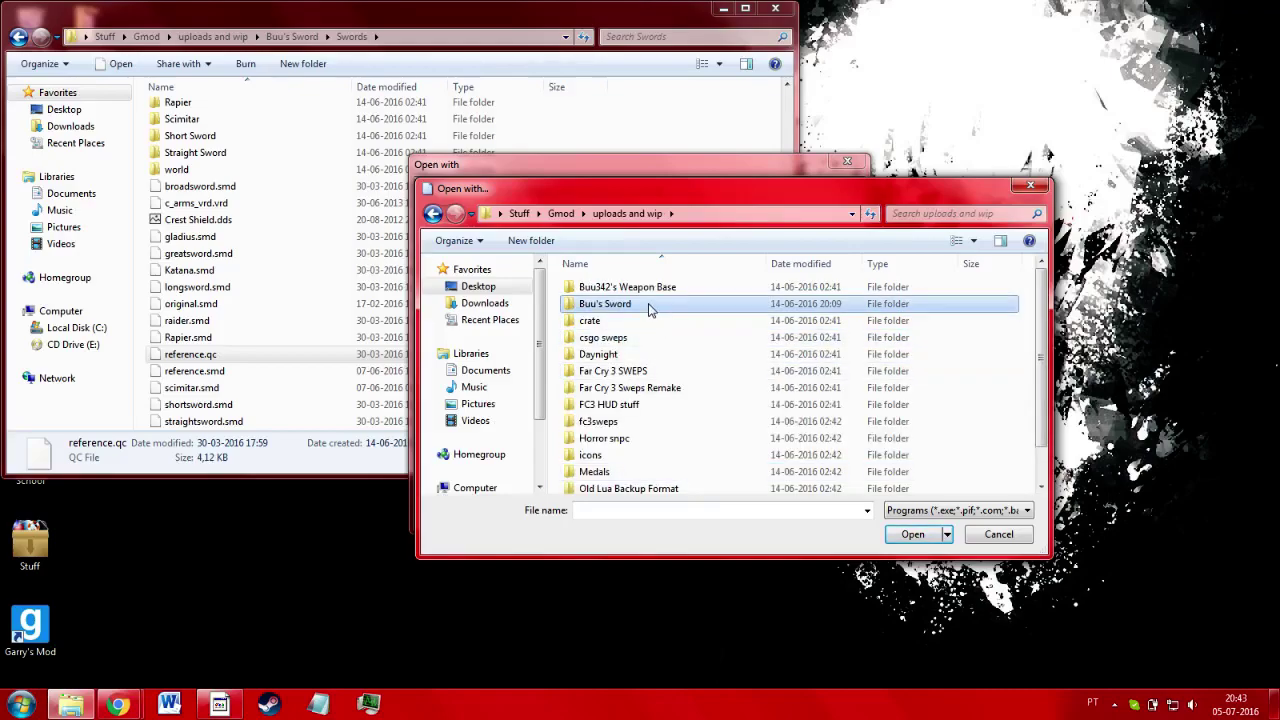
{"action": "scroll", "coordinate": [648, 310], "scroll_direction": "down", "scroll_amount": 1}
{"action": "key", "text": "BackSpace"}
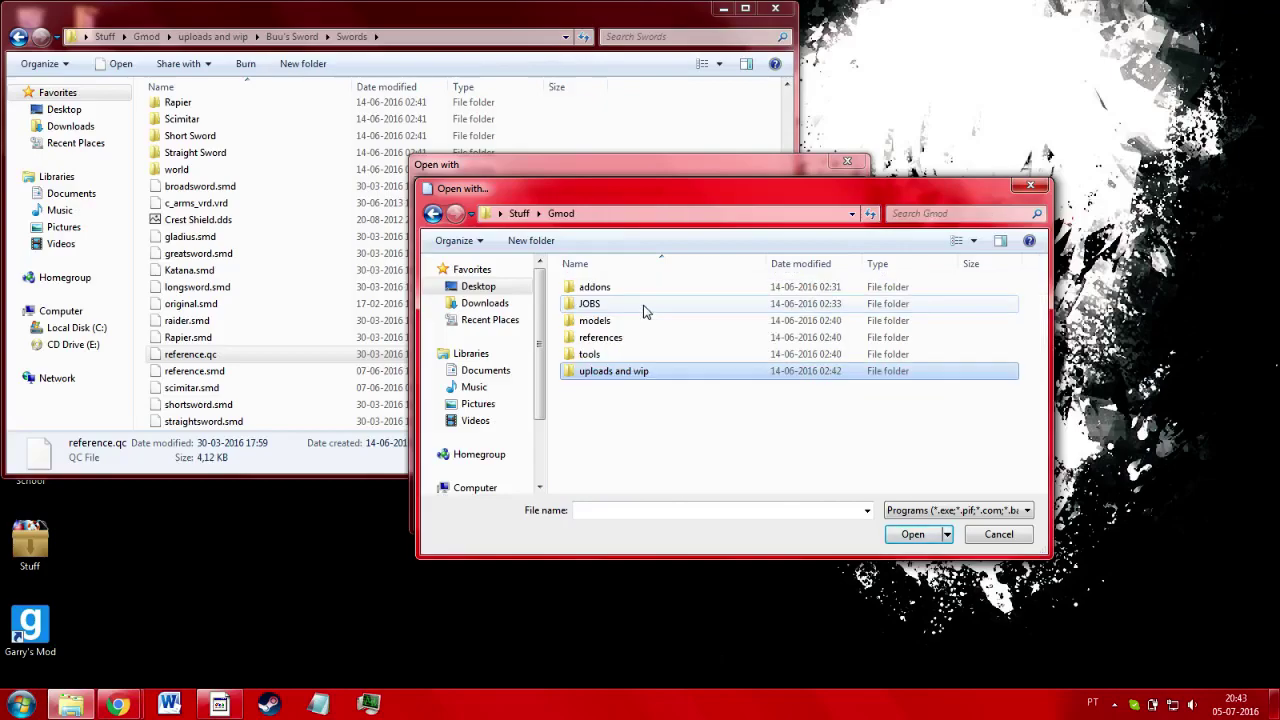
Choose GUIStudioMDL.exe in Gmod's tools folder as the default program for QC files and open reference.qc with it
{"action": "double_click", "coordinate": [630, 356]}
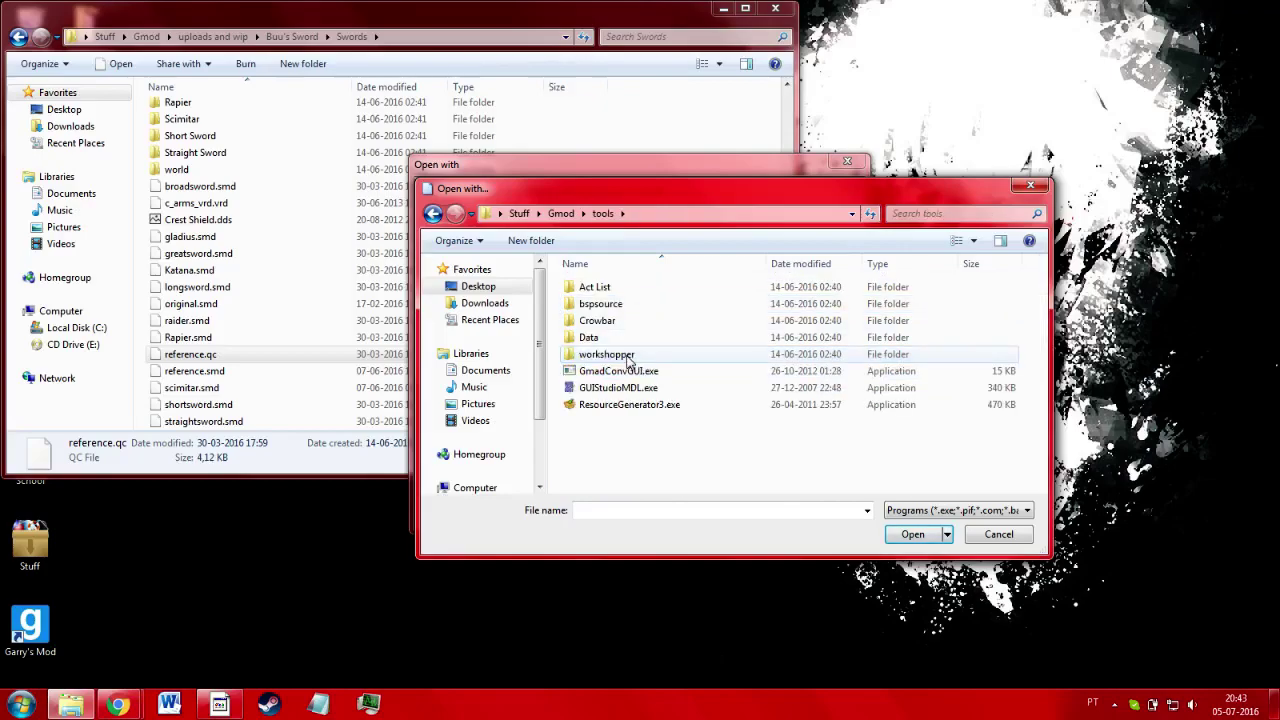
{"action": "double_click", "coordinate": [628, 388]}
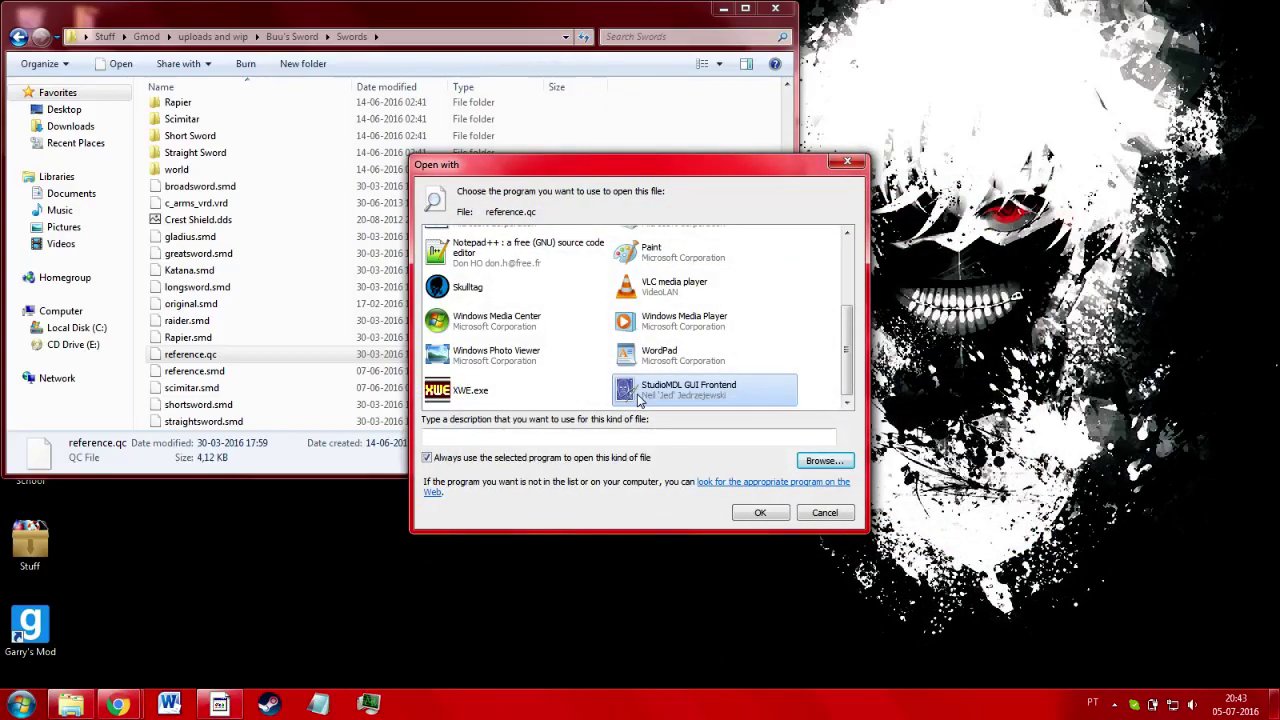
{"action": "left_click", "coordinate": [750, 512]}
{"action": "key", "text": "Return"}
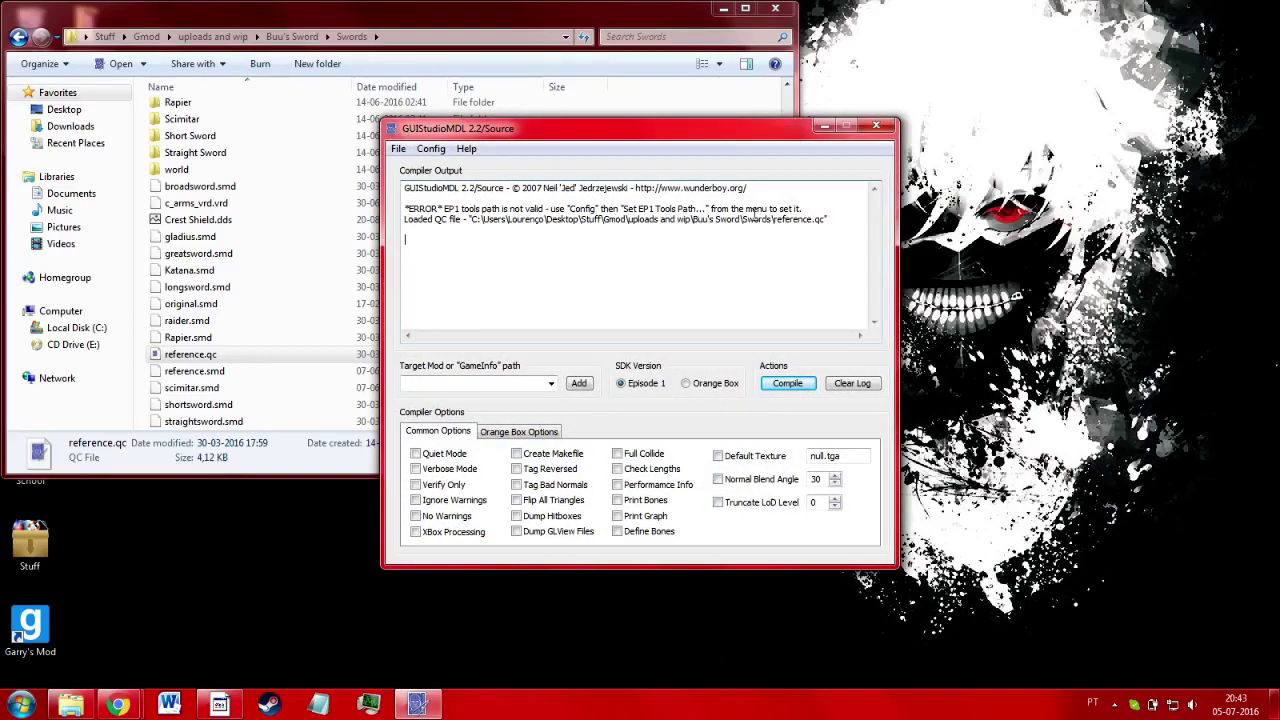
Highlight the EP1 tools path line in the compiler output and try compiling with the Episode 1 SDK version
{"action": "left_click_drag", "start_coordinate": [425, 212], "coordinate": [843, 209]}
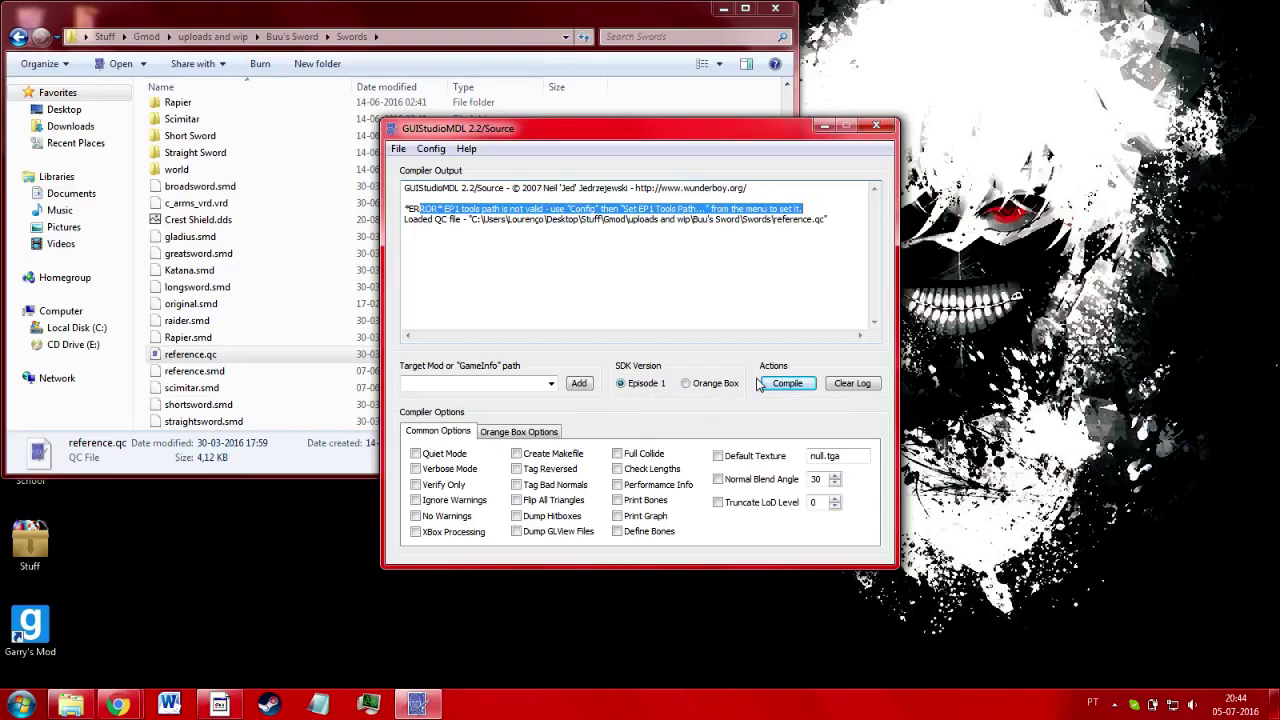
{"action": "left_click", "coordinate": [787, 383]}
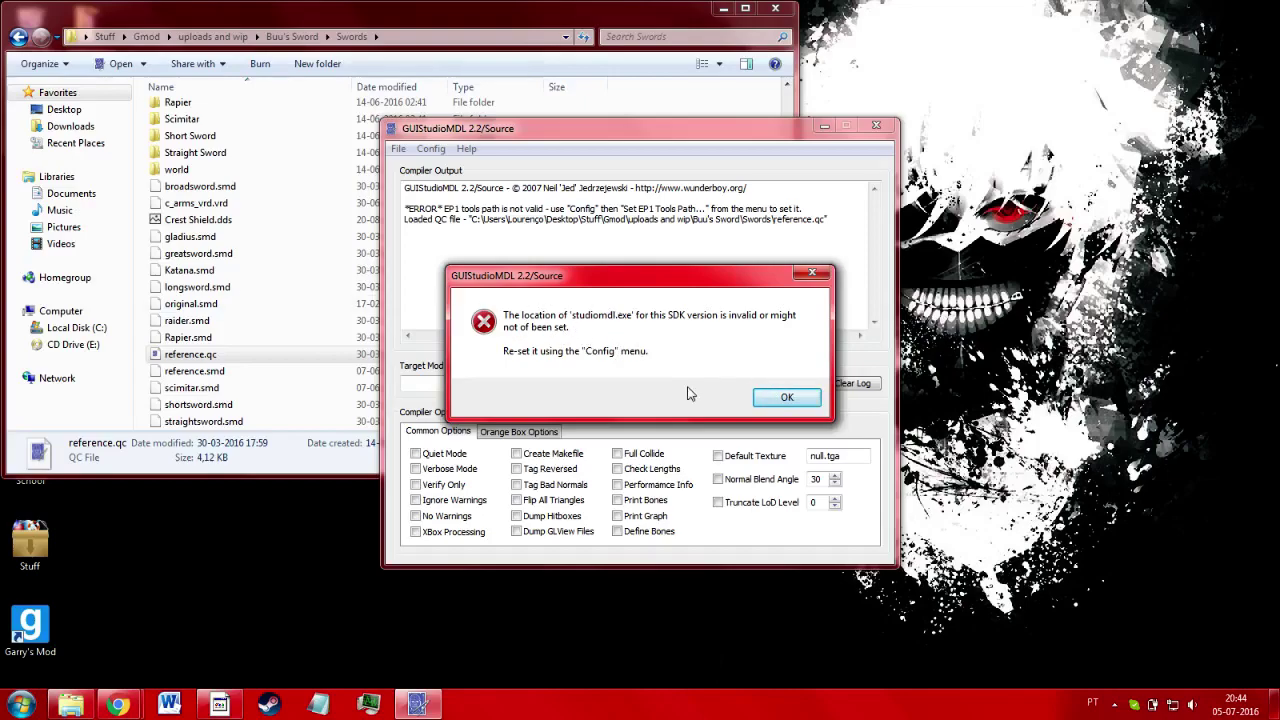
{"action": "left_click", "coordinate": [785, 398]}
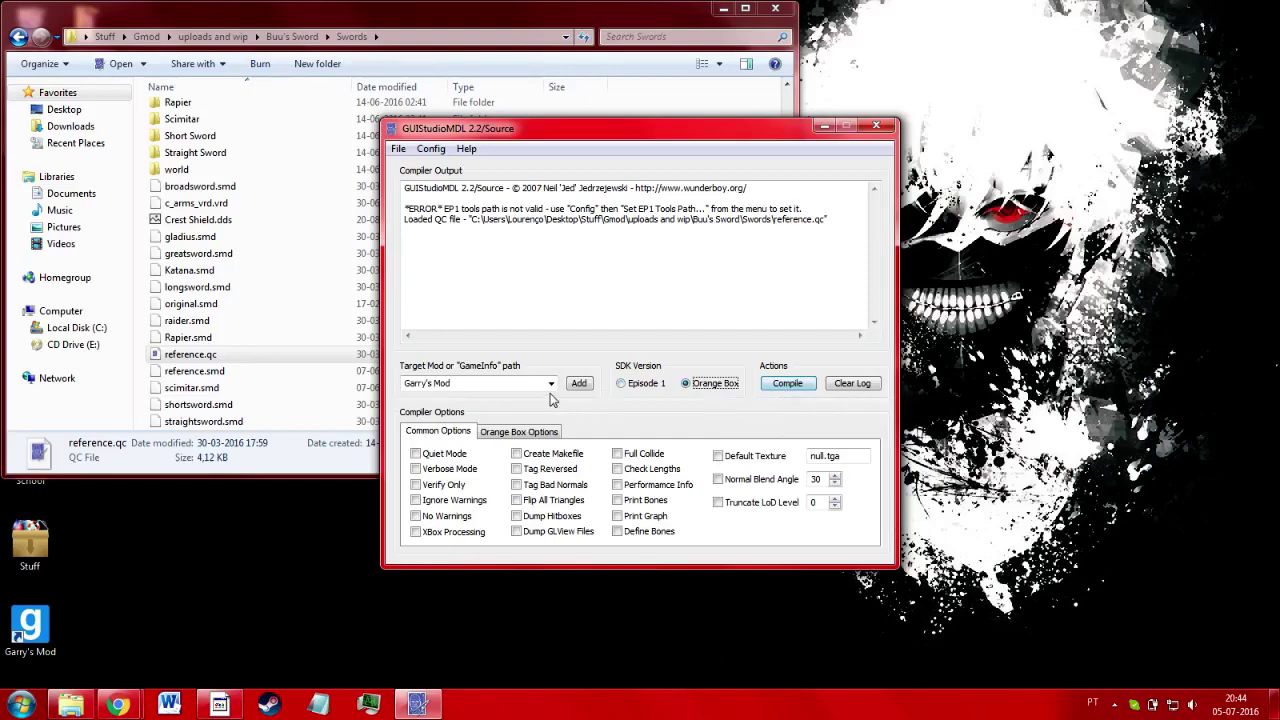
Compile reference.qc for Garry's Mod with the Orange Box SDK version, and close GUIStudioMDL and the folder window
{"action": "left_click", "coordinate": [807, 385]}
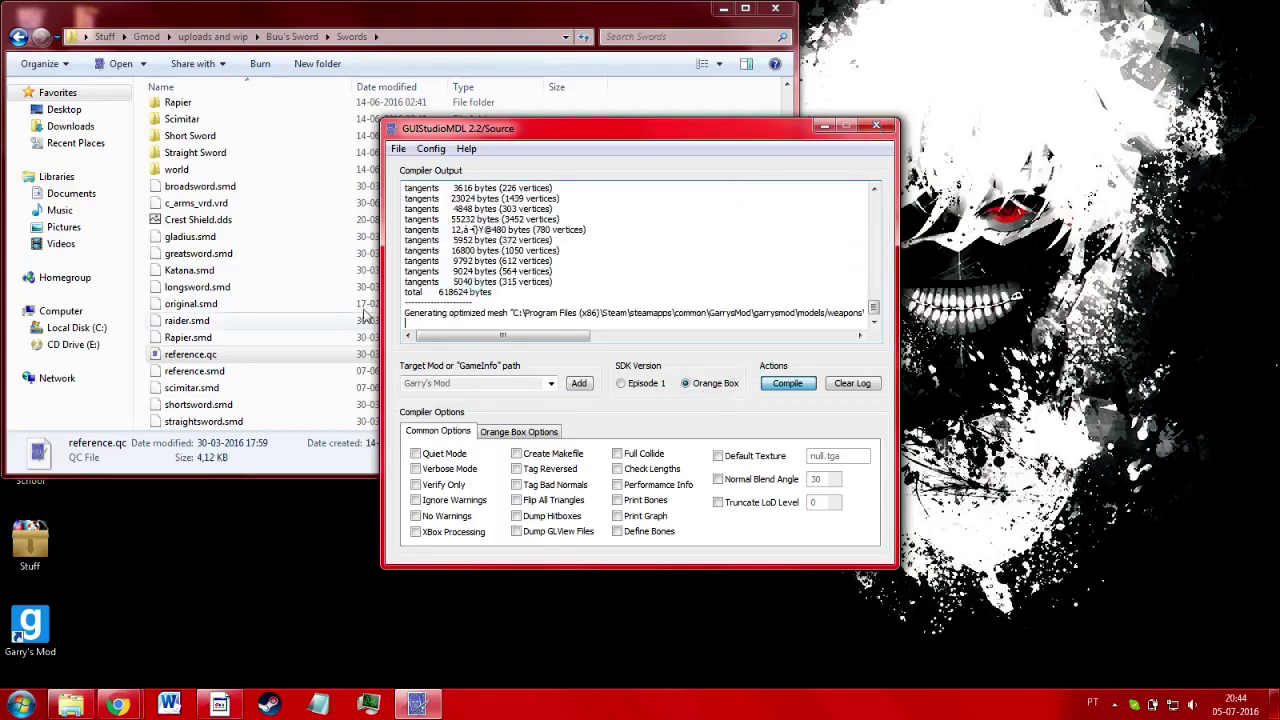
{"action": "left_click", "coordinate": [265, 355]}
{"action": "left_click", "coordinate": [872, 162]}
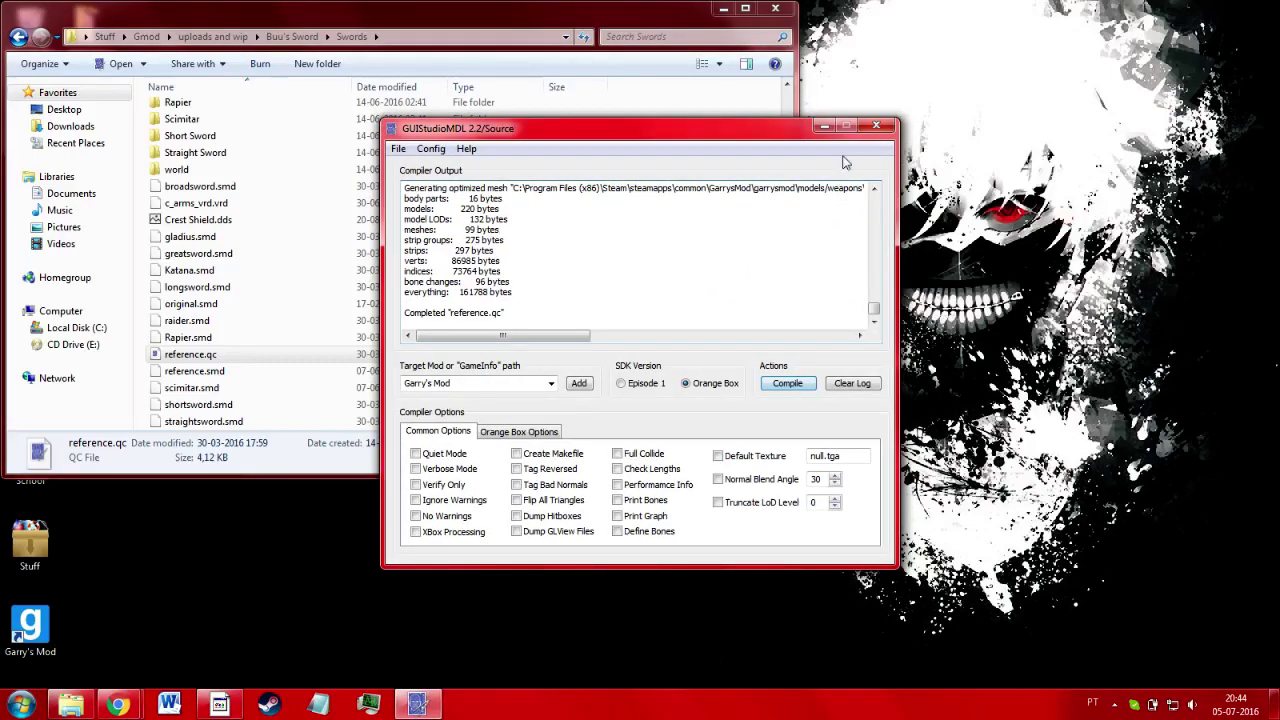
{"action": "left_click", "coordinate": [876, 127]}
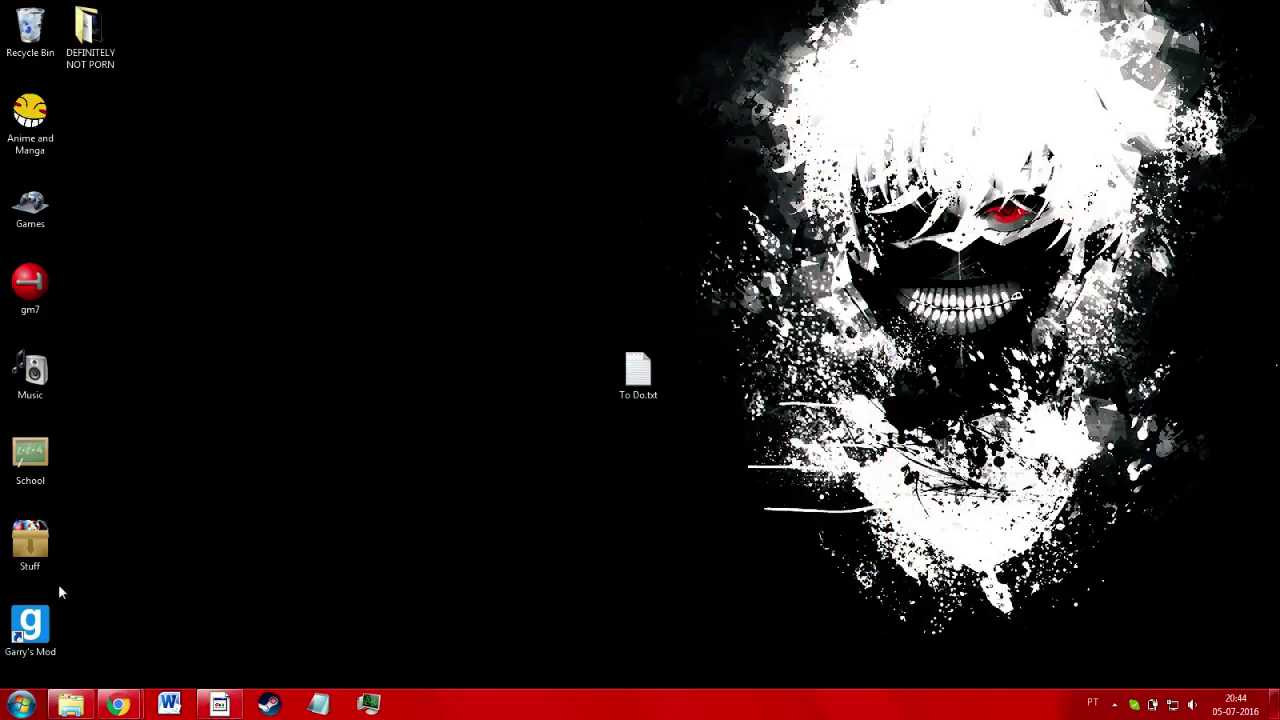
Open Garry's Mod's garrysmod folder in a maximized window and look through its contents
{"action": "double_click", "coordinate": [30, 626]}
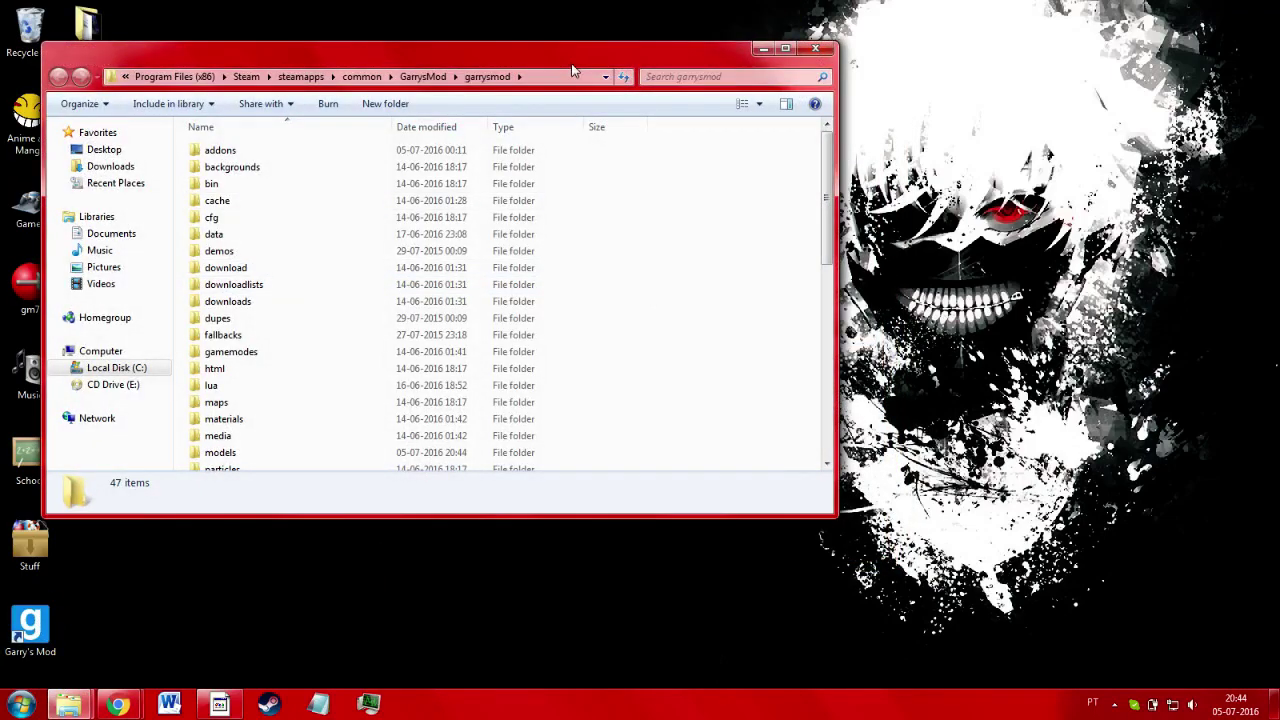
{"action": "double_click", "coordinate": [574, 66]}
{"action": "scroll", "coordinate": [497, 386], "scroll_direction": "down", "scroll_amount": 5}
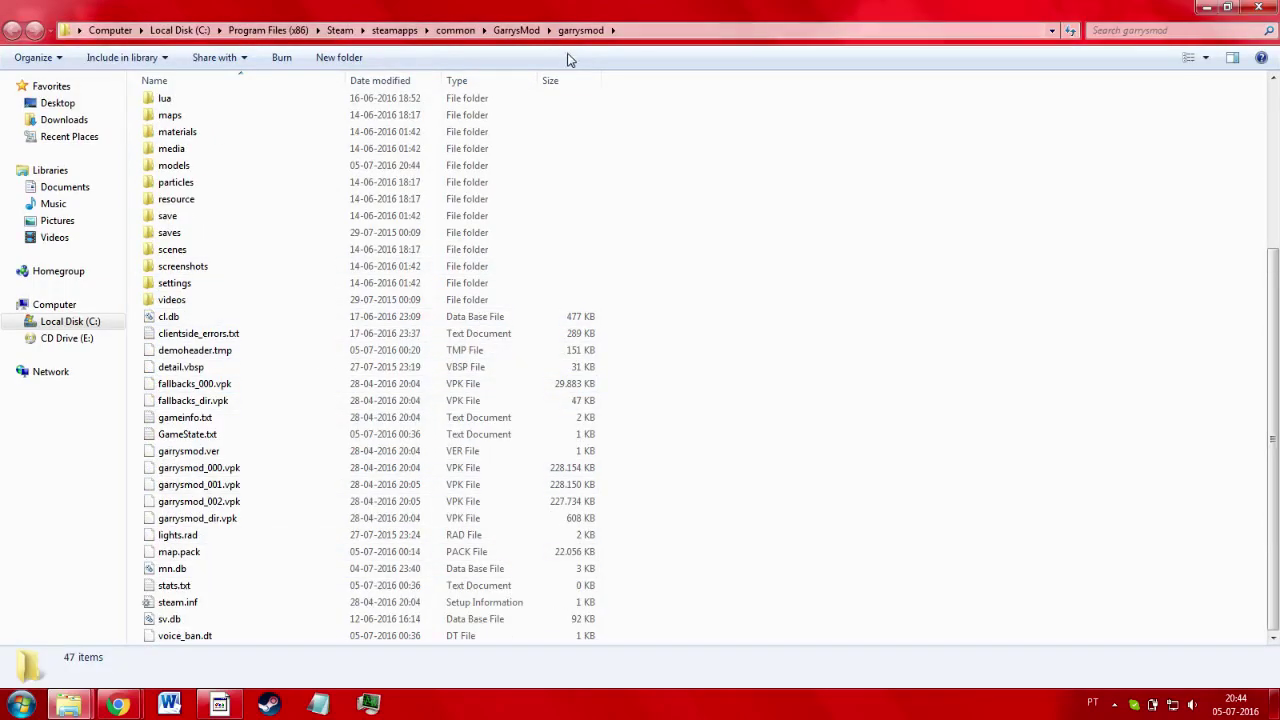
Switch to Steam and open Garry's Mod's local files folder from the game's properties in the games library
{"action": "left_click", "coordinate": [268, 704]}
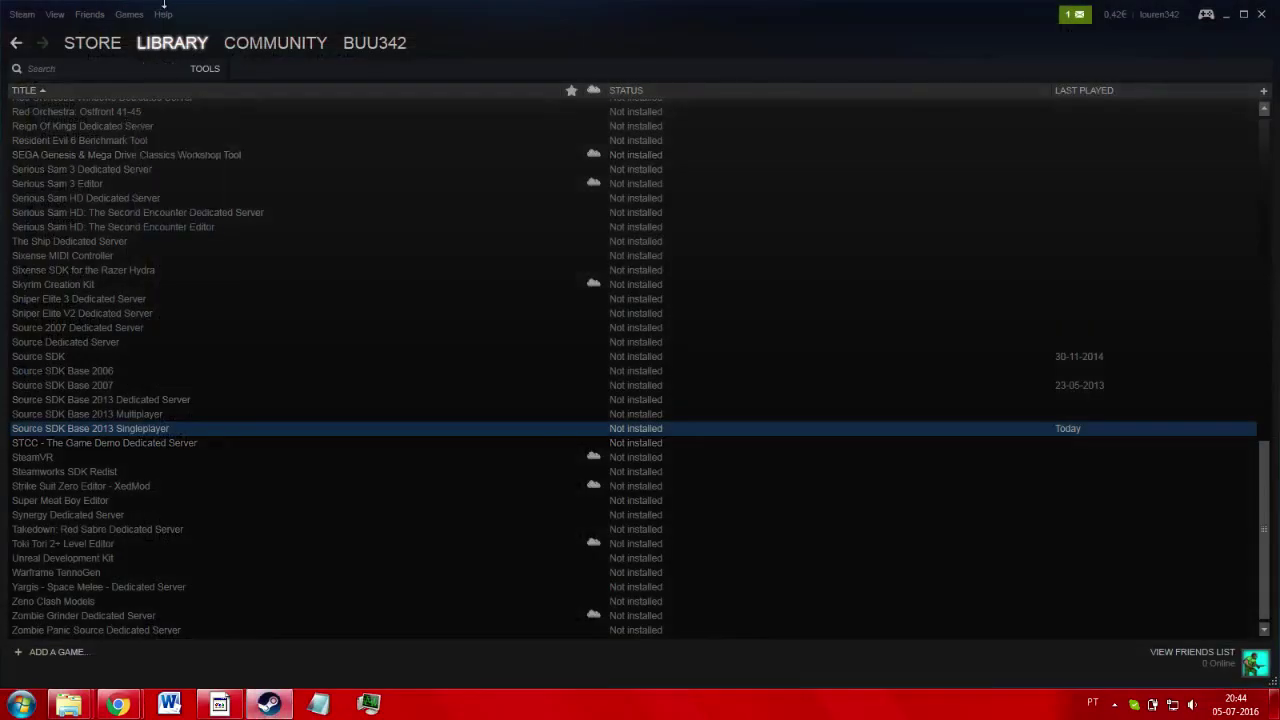
{"action": "left_click", "coordinate": [180, 62]}
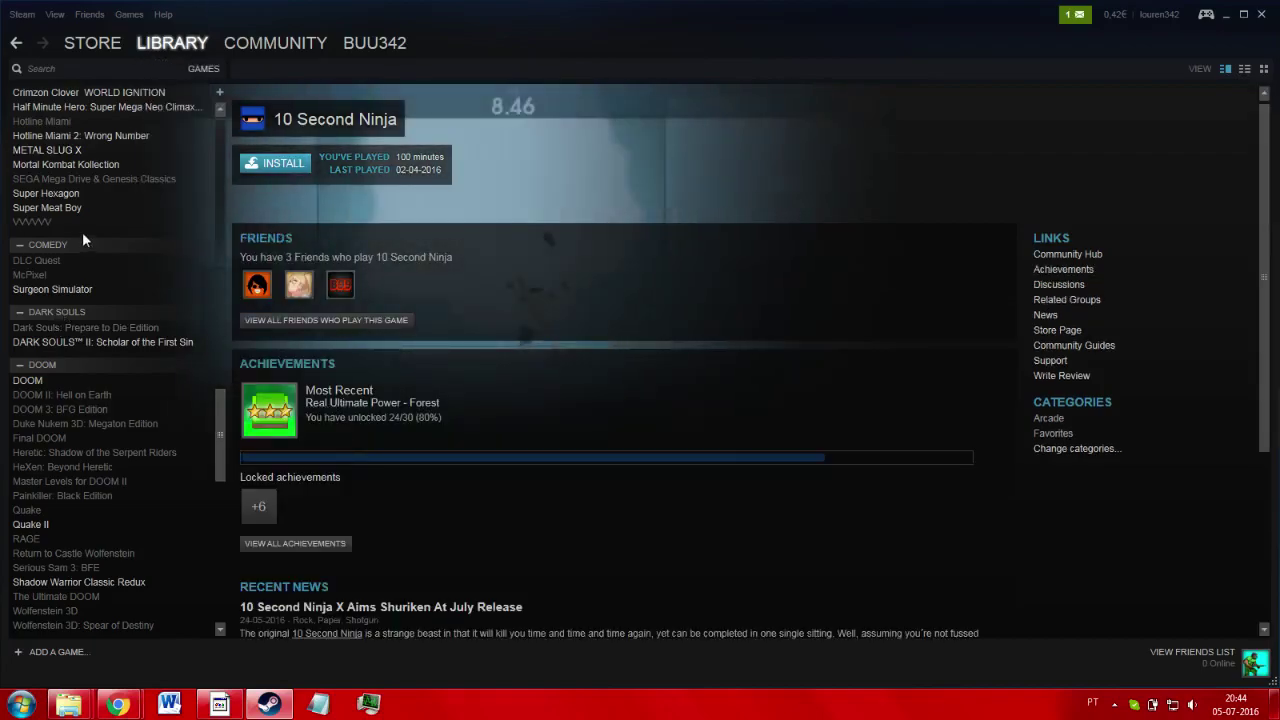
{"action": "scroll", "coordinate": [84, 232], "scroll_direction": "down", "scroll_amount": 5}
{"action": "scroll", "coordinate": [88, 232], "scroll_direction": "up", "scroll_amount": 10}
{"action": "scroll", "coordinate": [71, 549], "scroll_direction": "down", "scroll_amount": 3}
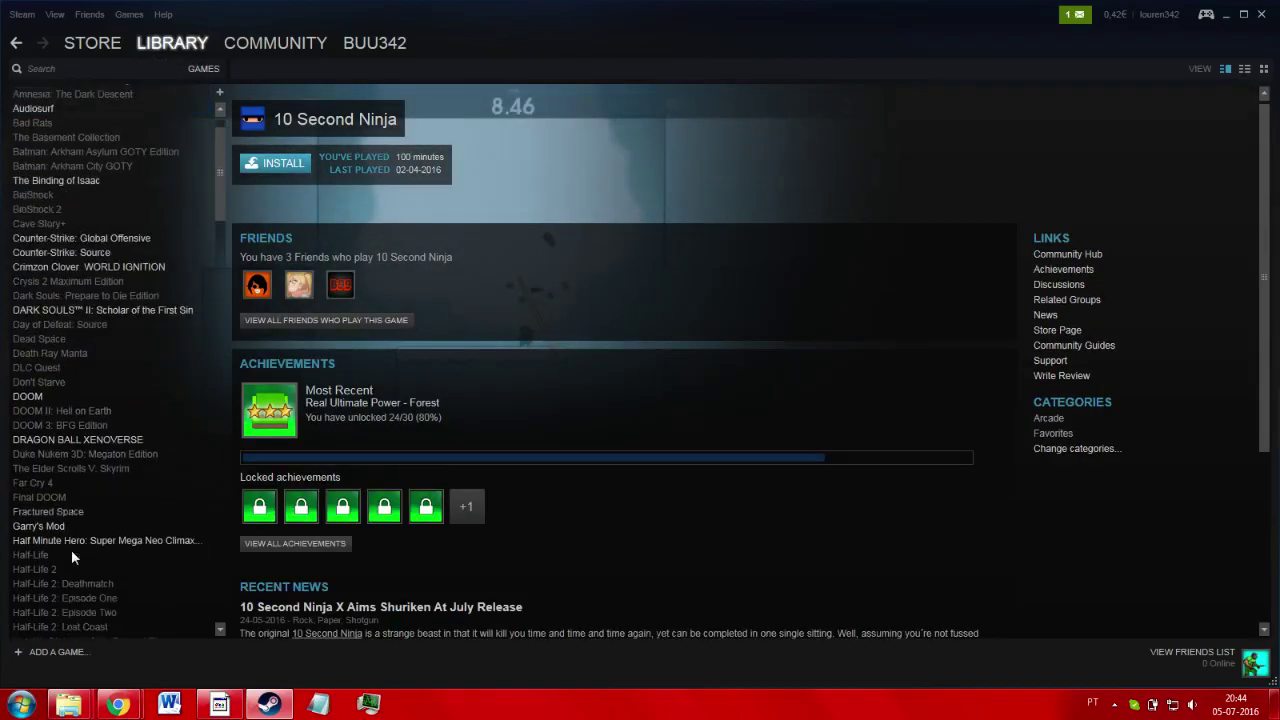
{"action": "right_click", "coordinate": [60, 483]}
{"action": "left_click", "coordinate": [130, 476]}
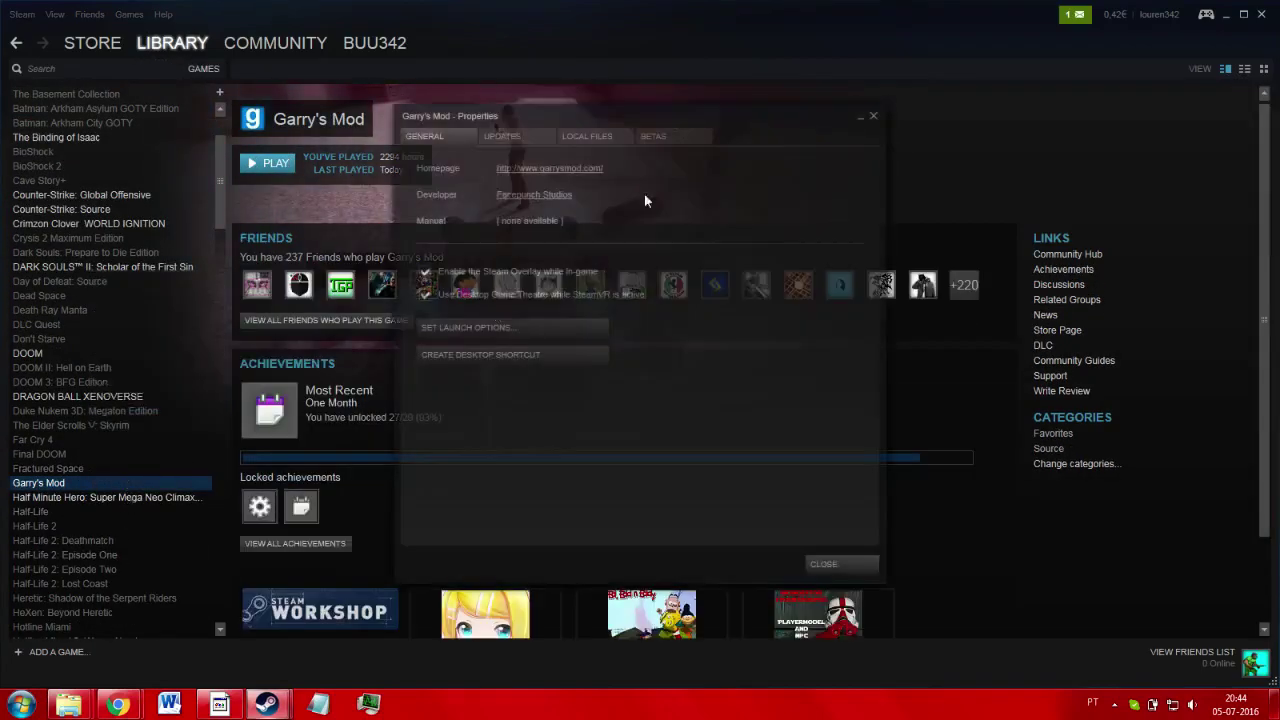
{"action": "left_click", "coordinate": [612, 136]}
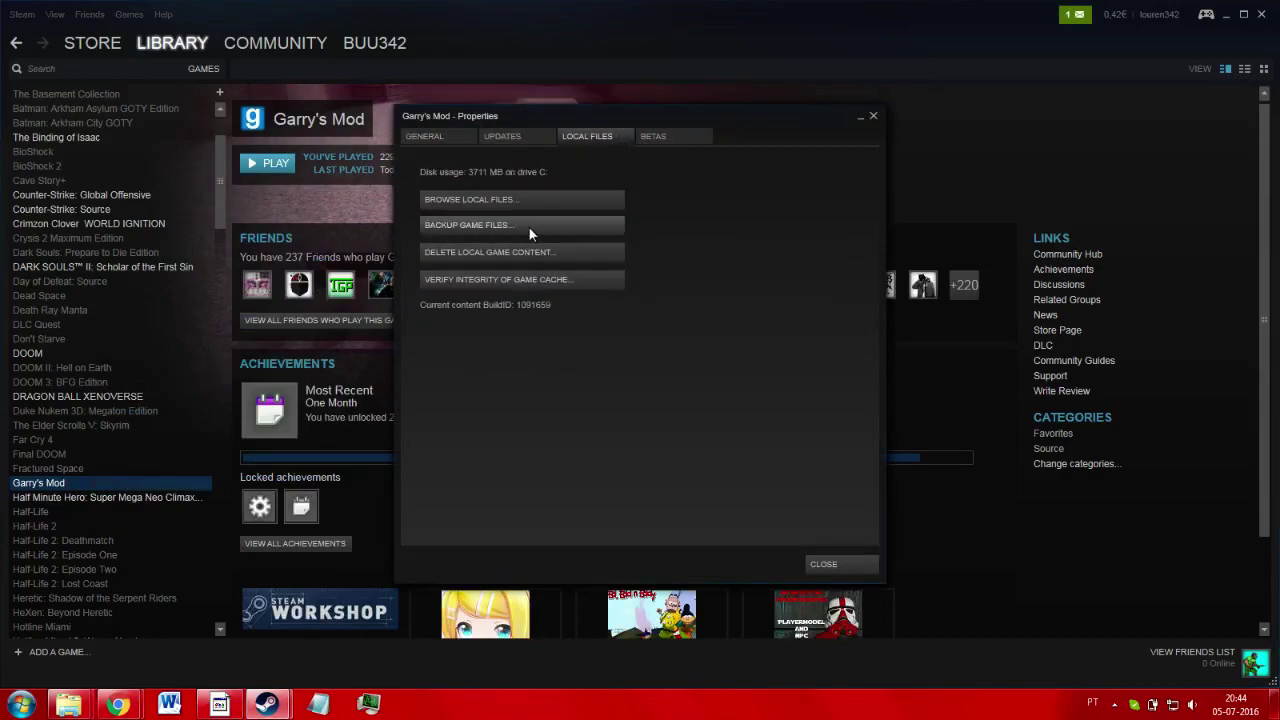
{"action": "left_click", "coordinate": [530, 200]}
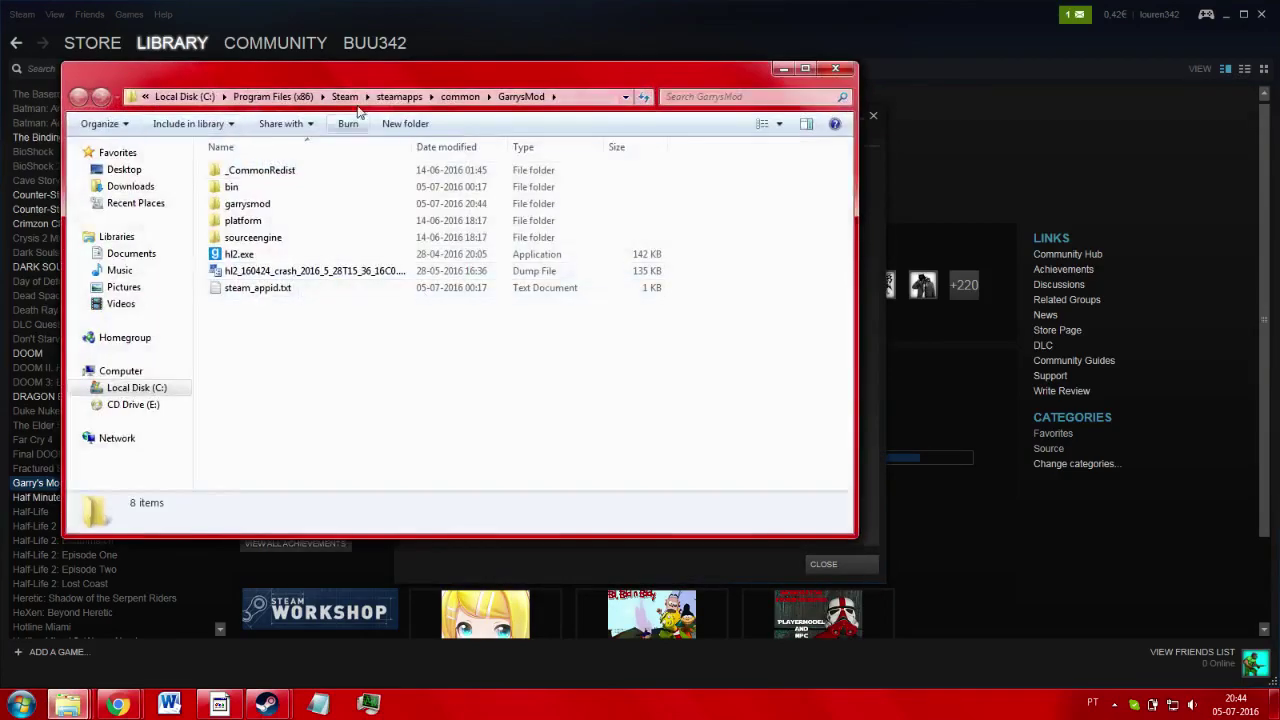
Open gameinfo.txt in the garrysmod subfolder for viewing, close it and return to the GarrysMod folder
{"action": "double_click", "coordinate": [312, 205]}
{"action": "left_click", "coordinate": [450, 410]}
{"action": "scroll", "coordinate": [450, 410], "scroll_direction": "down", "scroll_amount": 5}
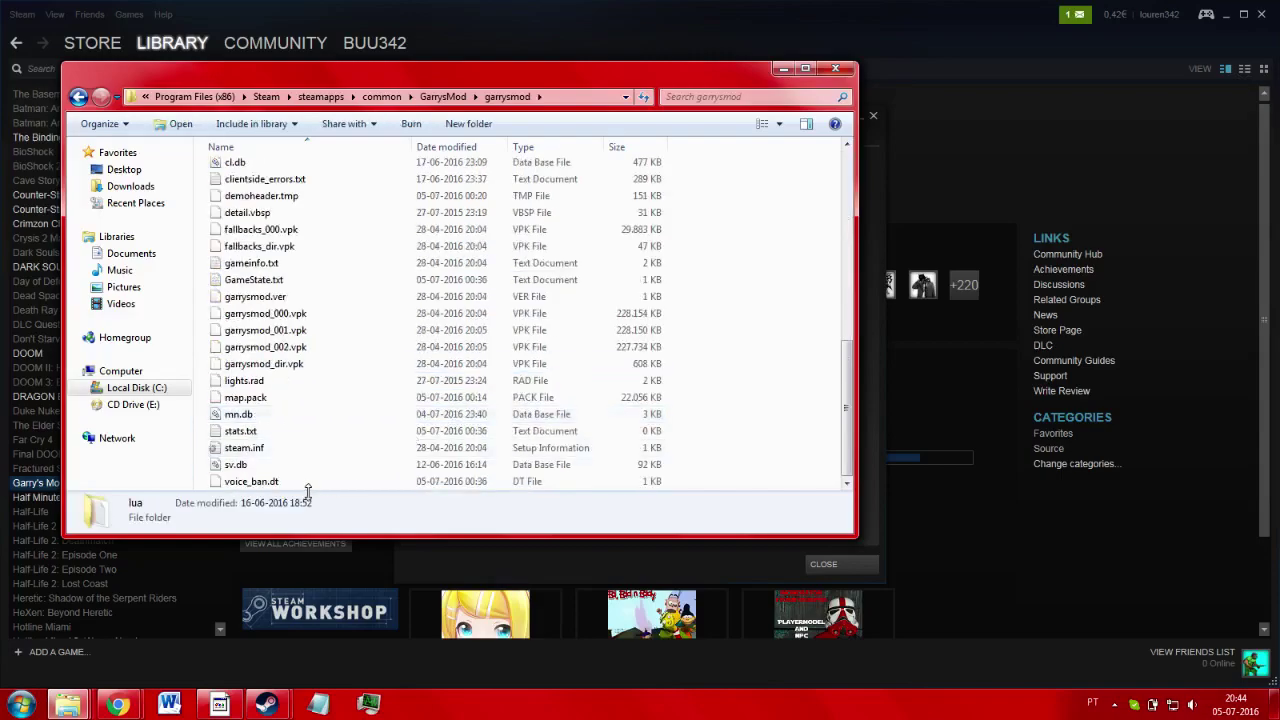
{"action": "double_click", "coordinate": [298, 265]}
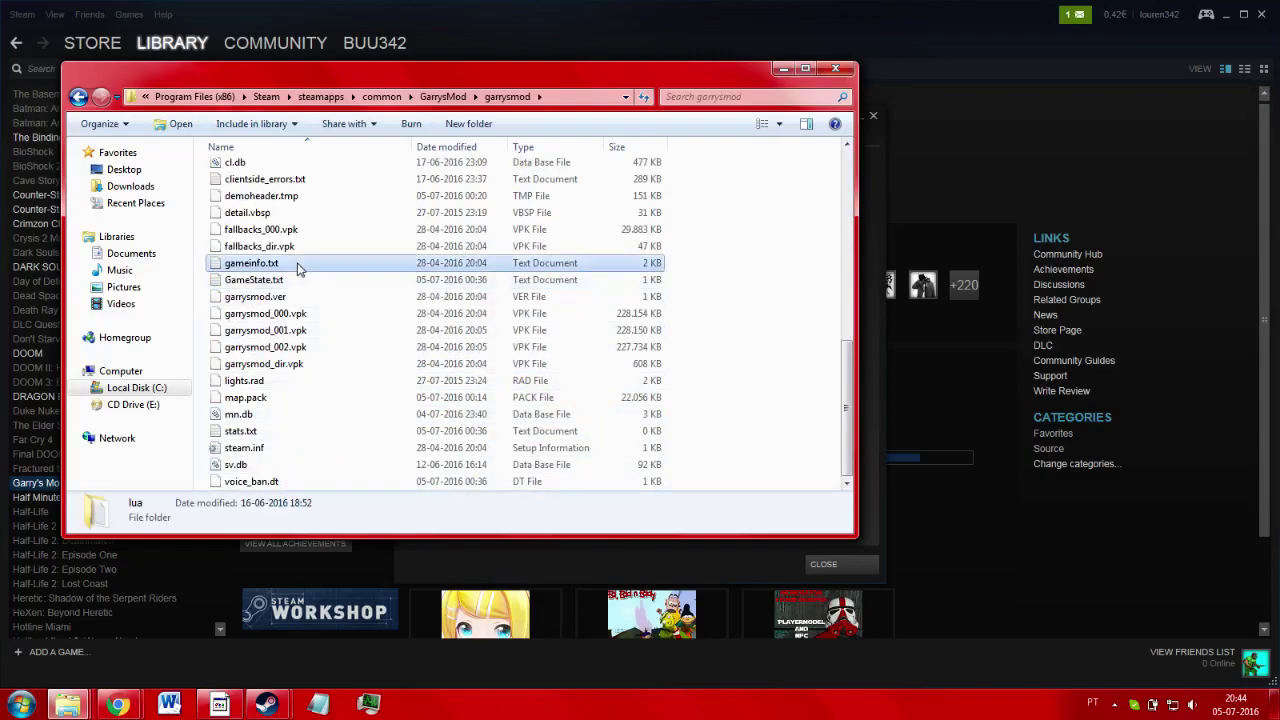
{"action": "key", "text": "alt+F4"}
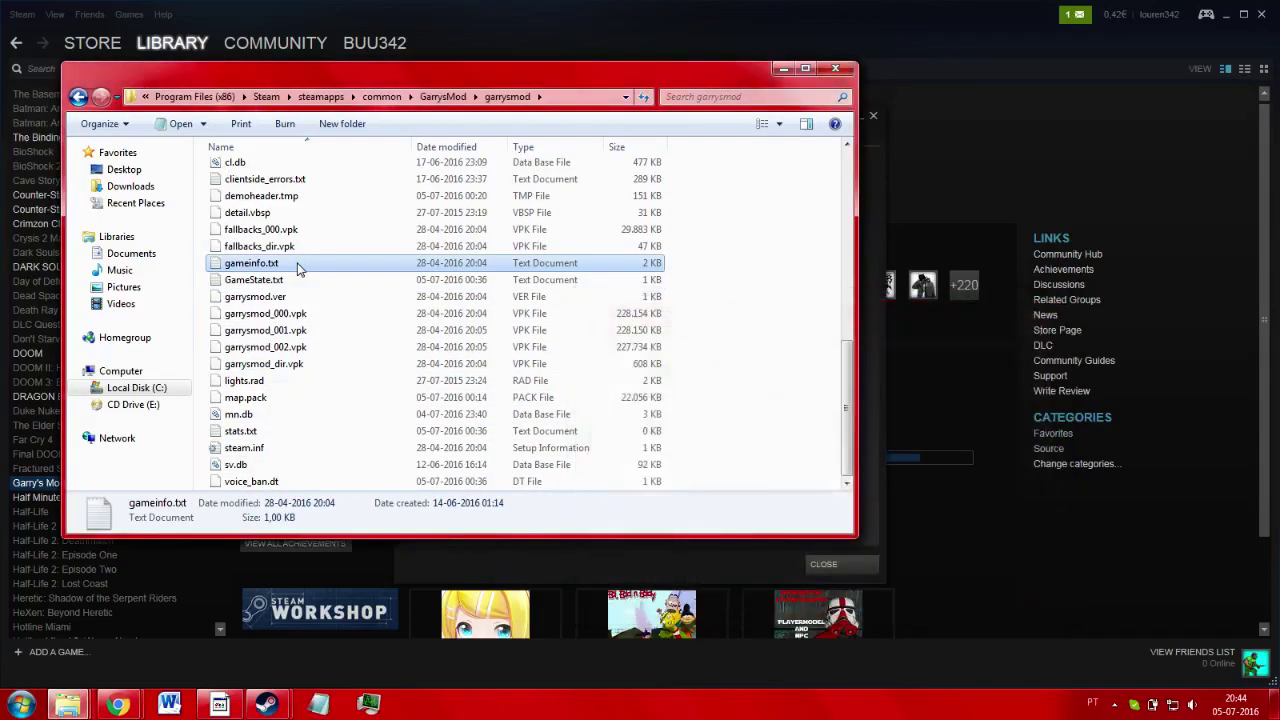
{"action": "key", "text": "BackSpace"}
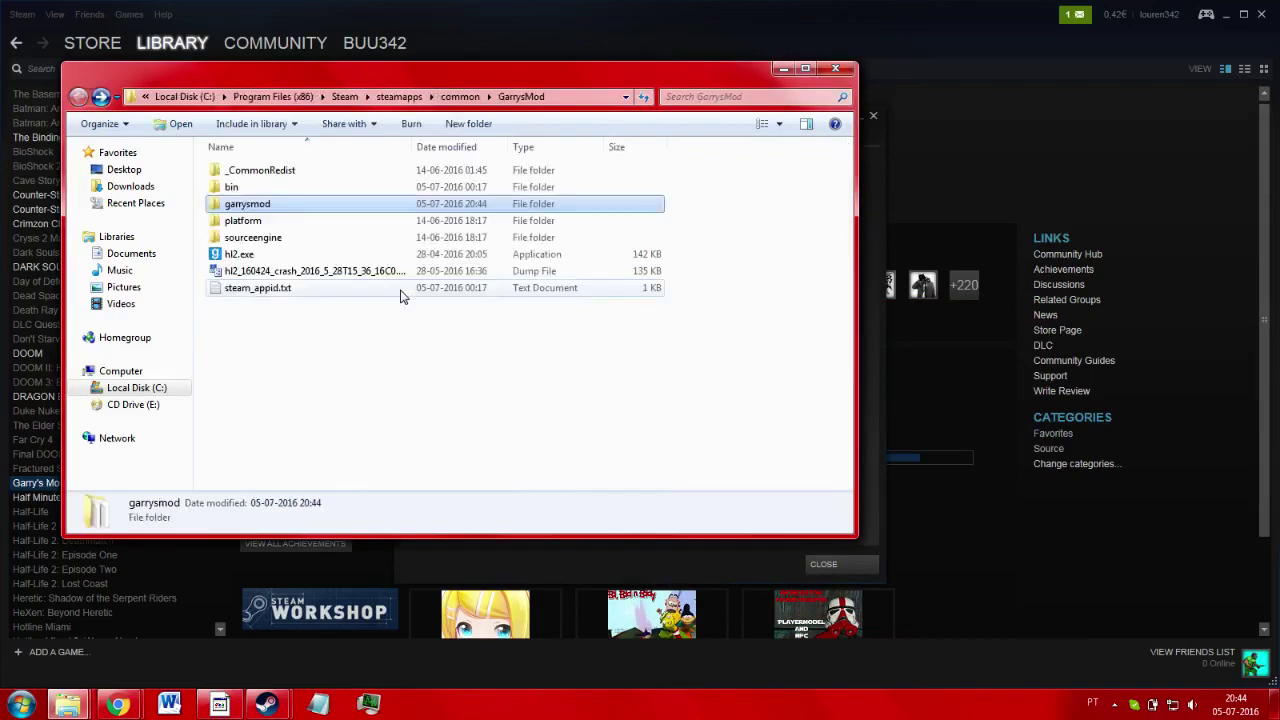
View gameinfo.txt in Garry's Mod's bin folder, and close the file, the folder window and the game's properties
{"action": "double_click", "coordinate": [326, 190]}
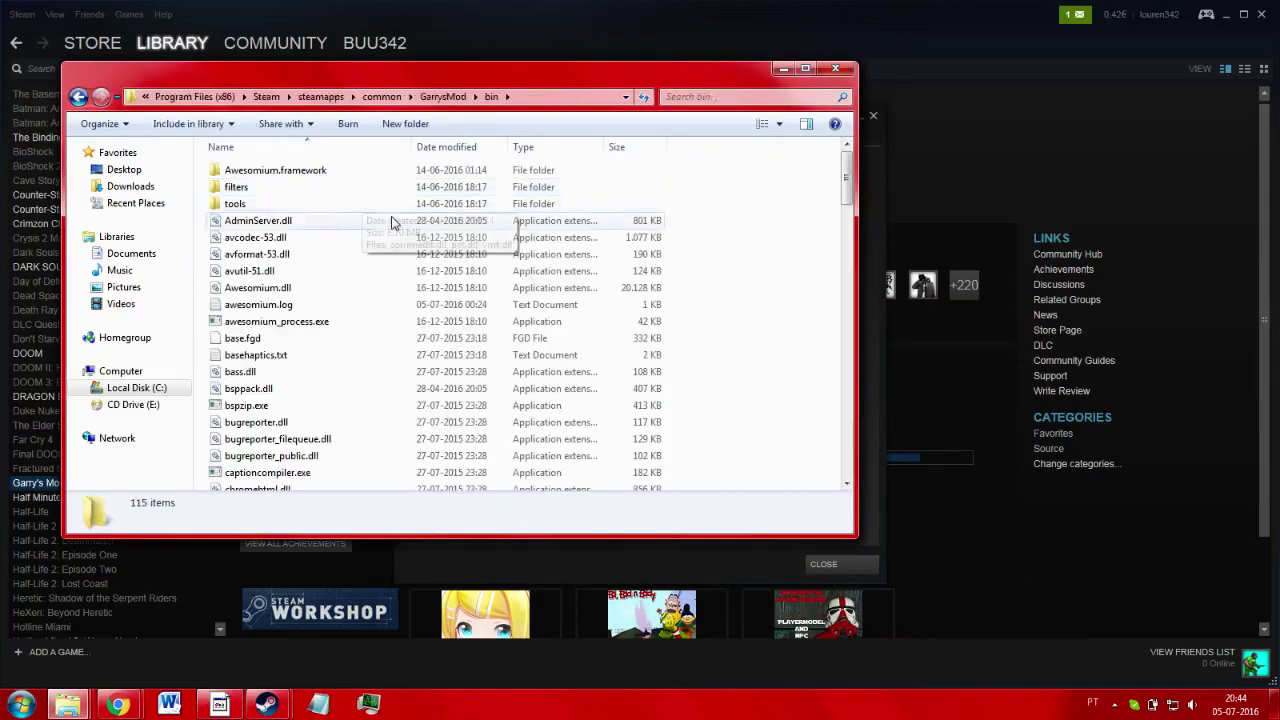
{"action": "left_click", "coordinate": [390, 271]}
{"action": "key", "text": "g"}
{"action": "key", "text": "g"}
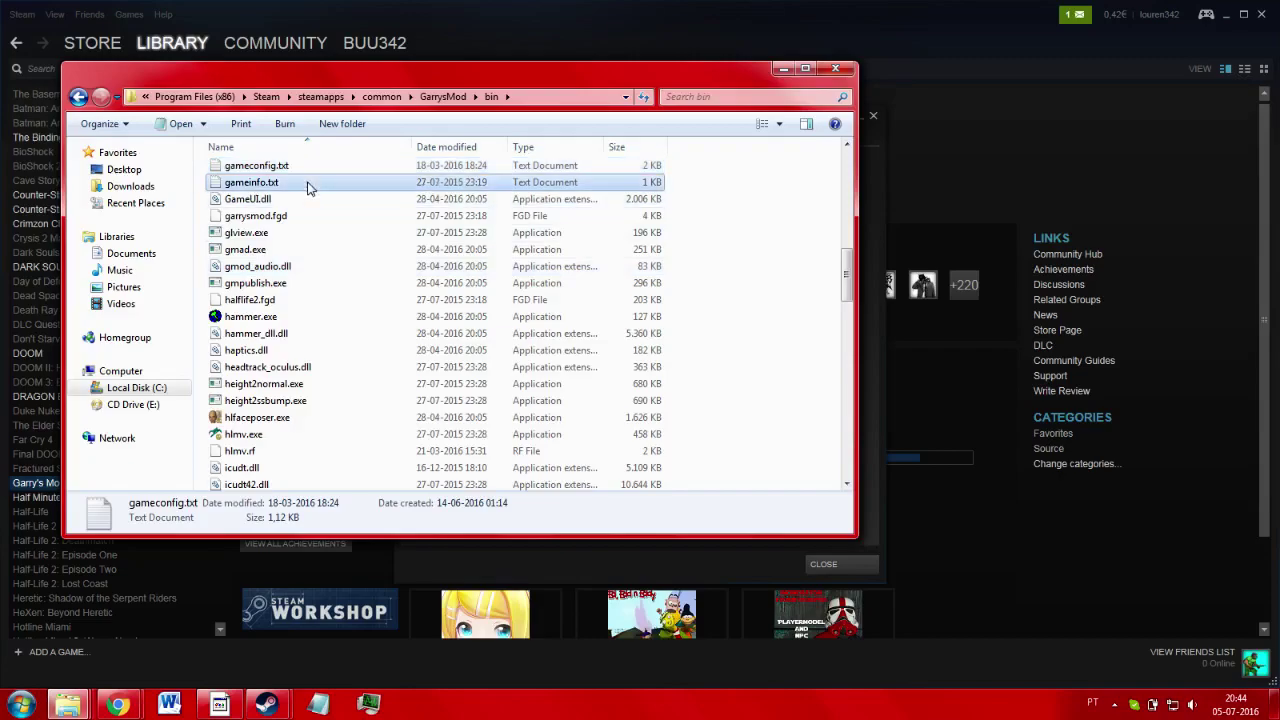
{"action": "left_click", "coordinate": [515, 168]}
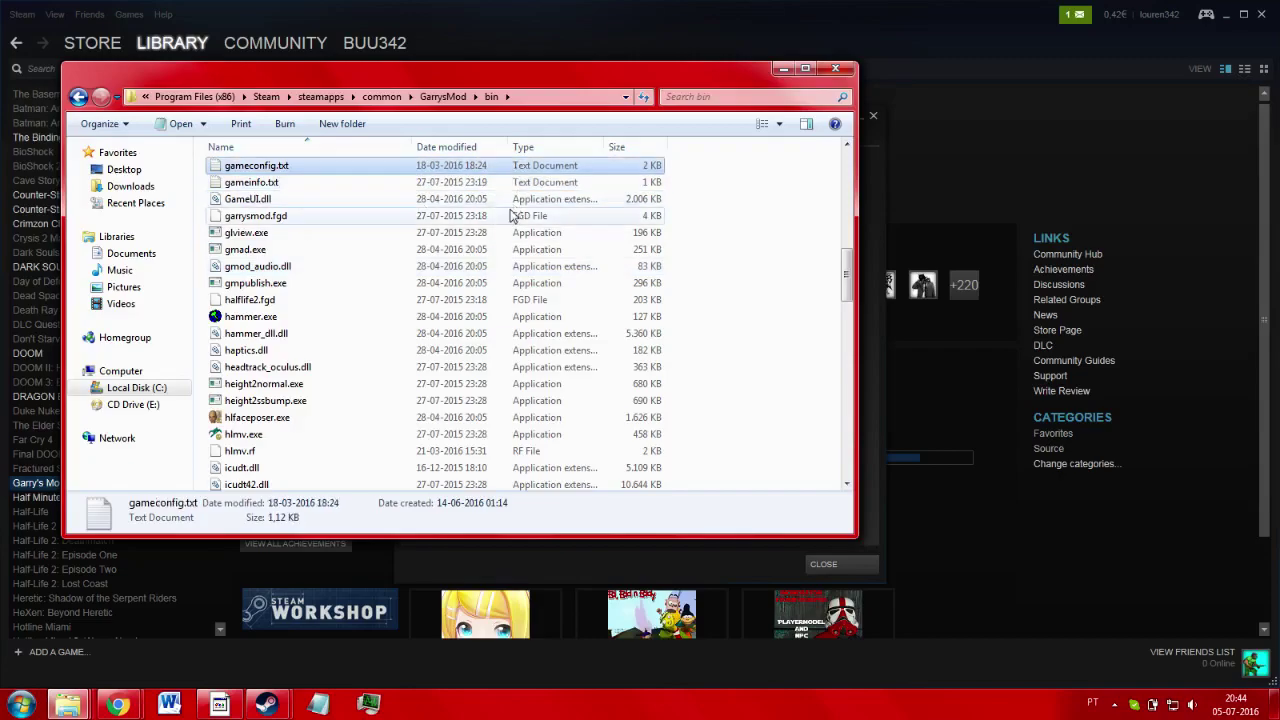
{"action": "left_click", "coordinate": [522, 190]}
{"action": "double_click", "coordinate": [522, 190]}
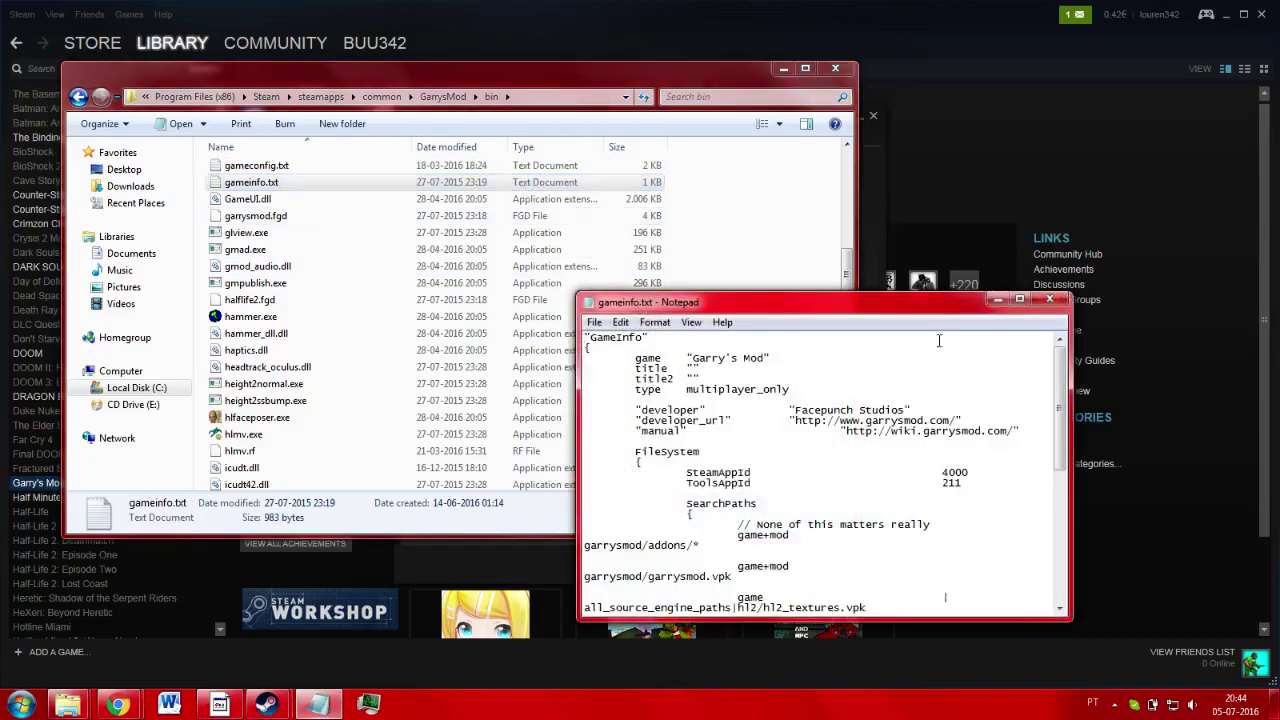
{"action": "left_click", "coordinate": [1049, 301]}
{"action": "left_click", "coordinate": [795, 190]}
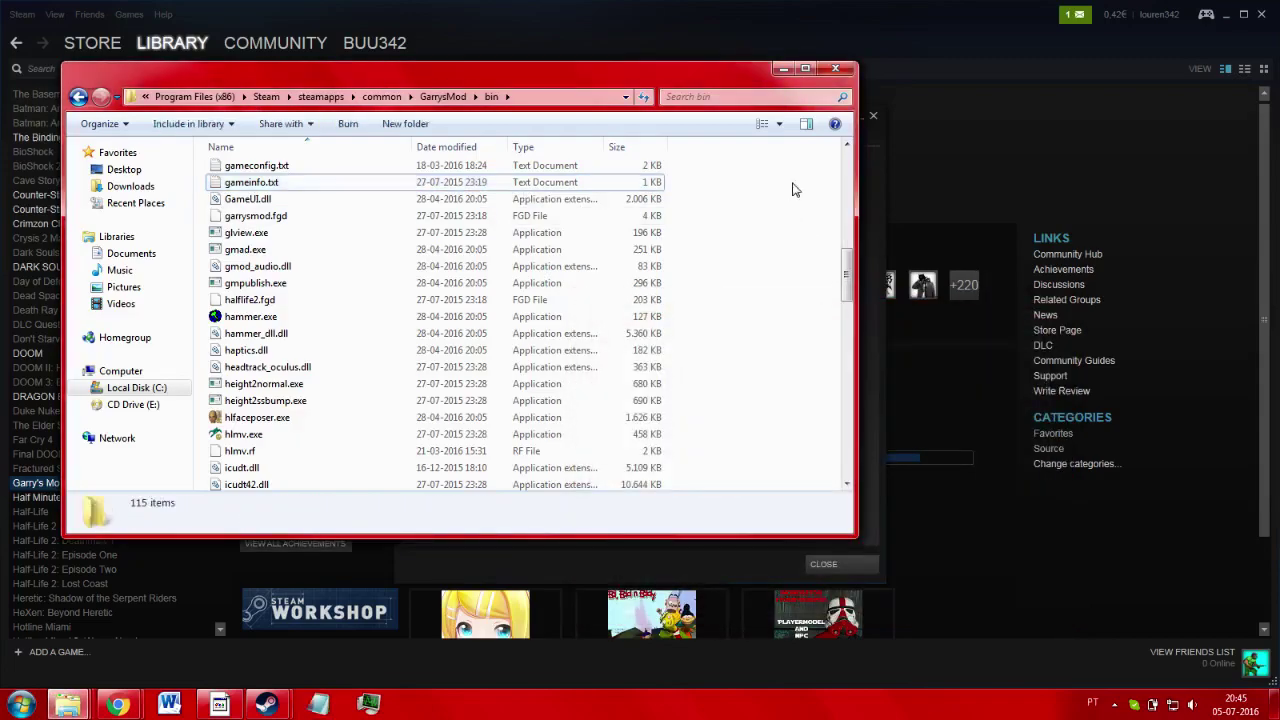
{"action": "left_click", "coordinate": [836, 70]}
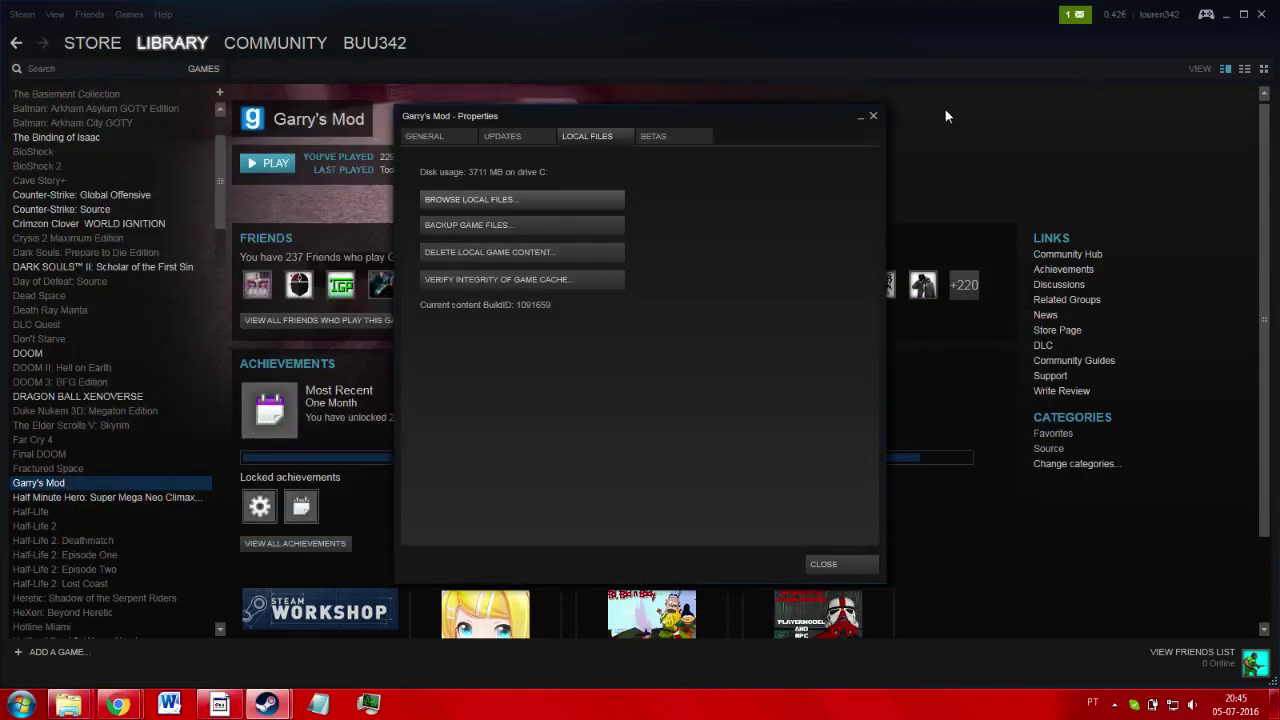
{"action": "left_click", "coordinate": [872, 116]}
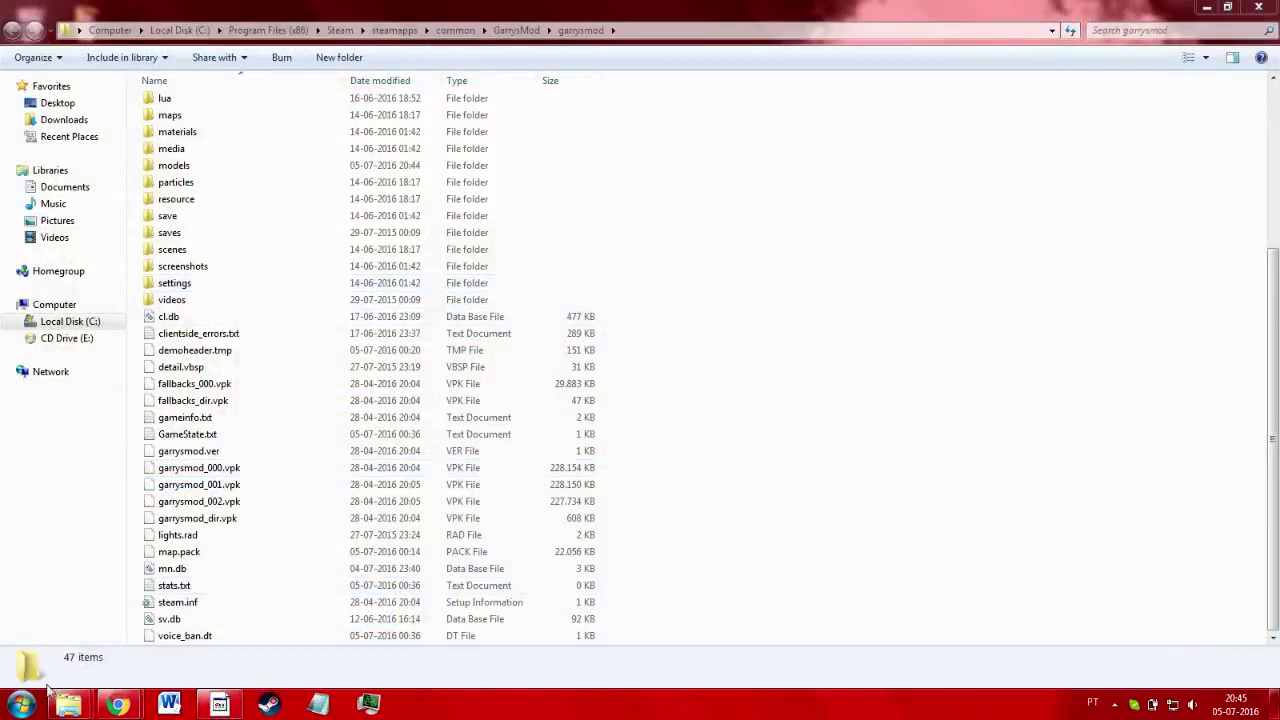
Switch to Chrome and try to open the dxtbmpx.exe download from the mwgfx.co.uk DXTBmp page in a new tab
{"action": "left_click", "coordinate": [220, 658]}
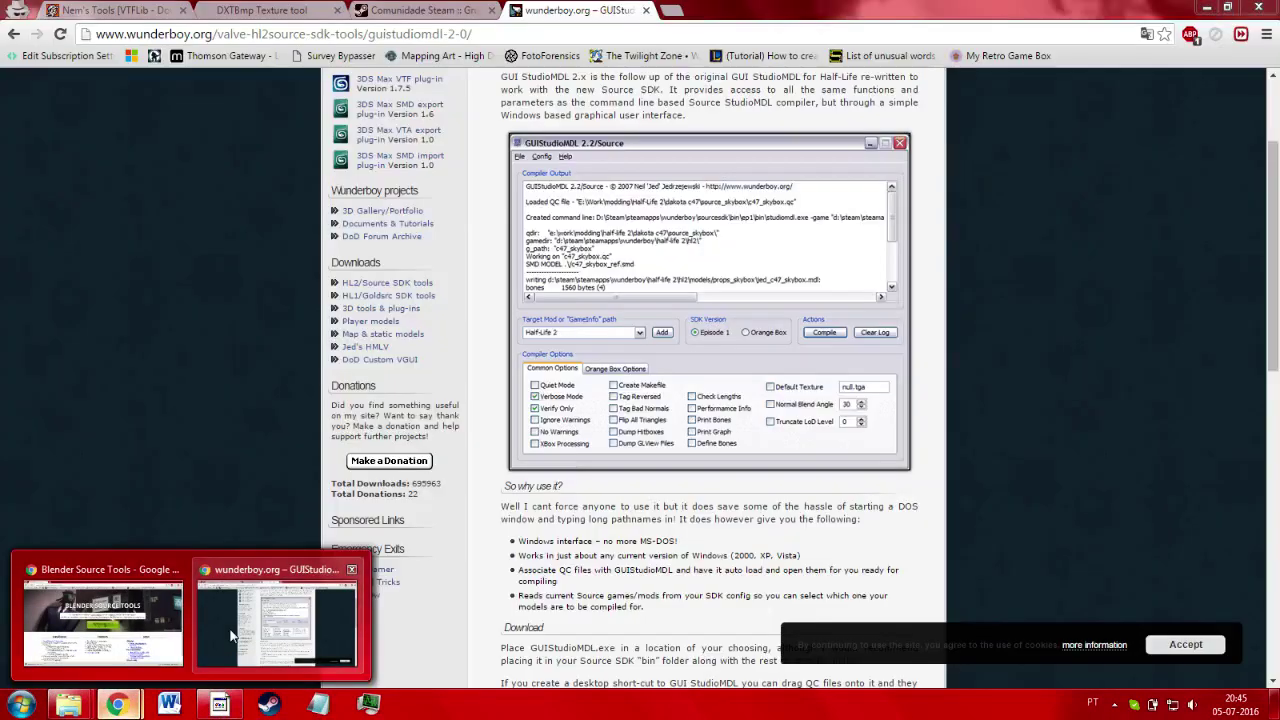
{"action": "left_click", "coordinate": [425, 10]}
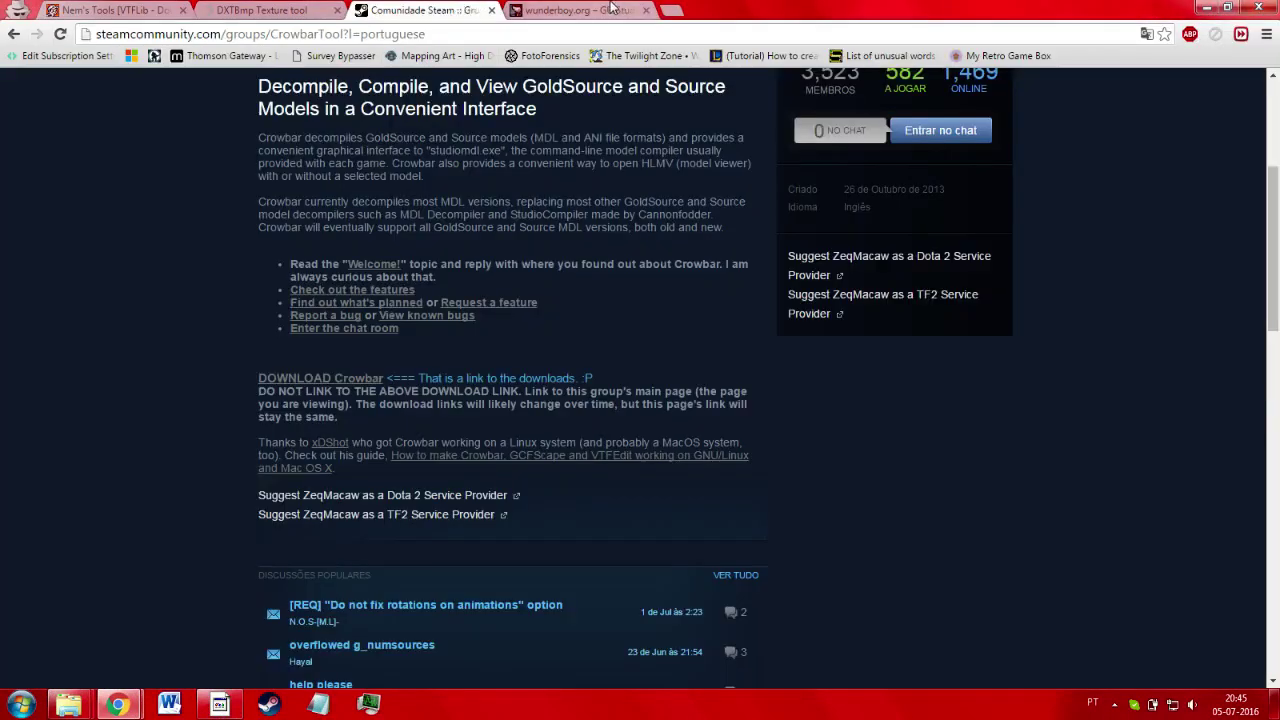
{"action": "left_click", "coordinate": [265, 10]}
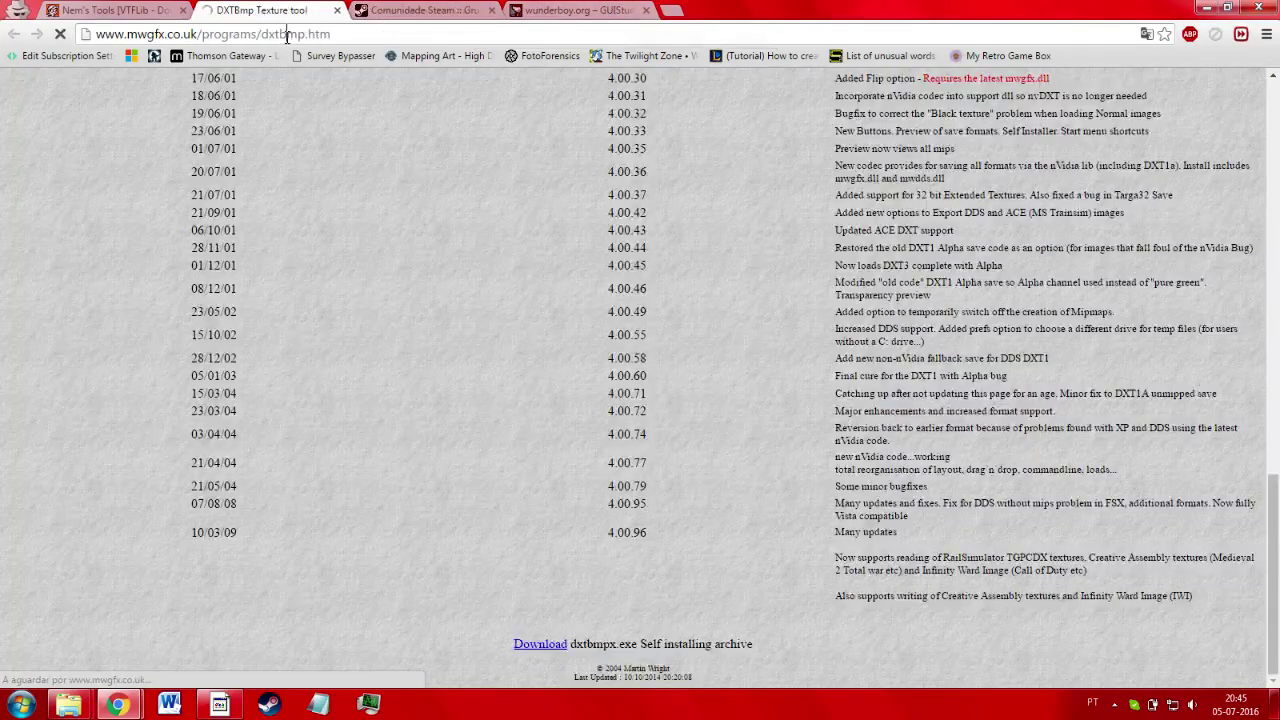
{"action": "right_click", "coordinate": [545, 646]}
{"action": "left_click", "coordinate": [600, 517]}
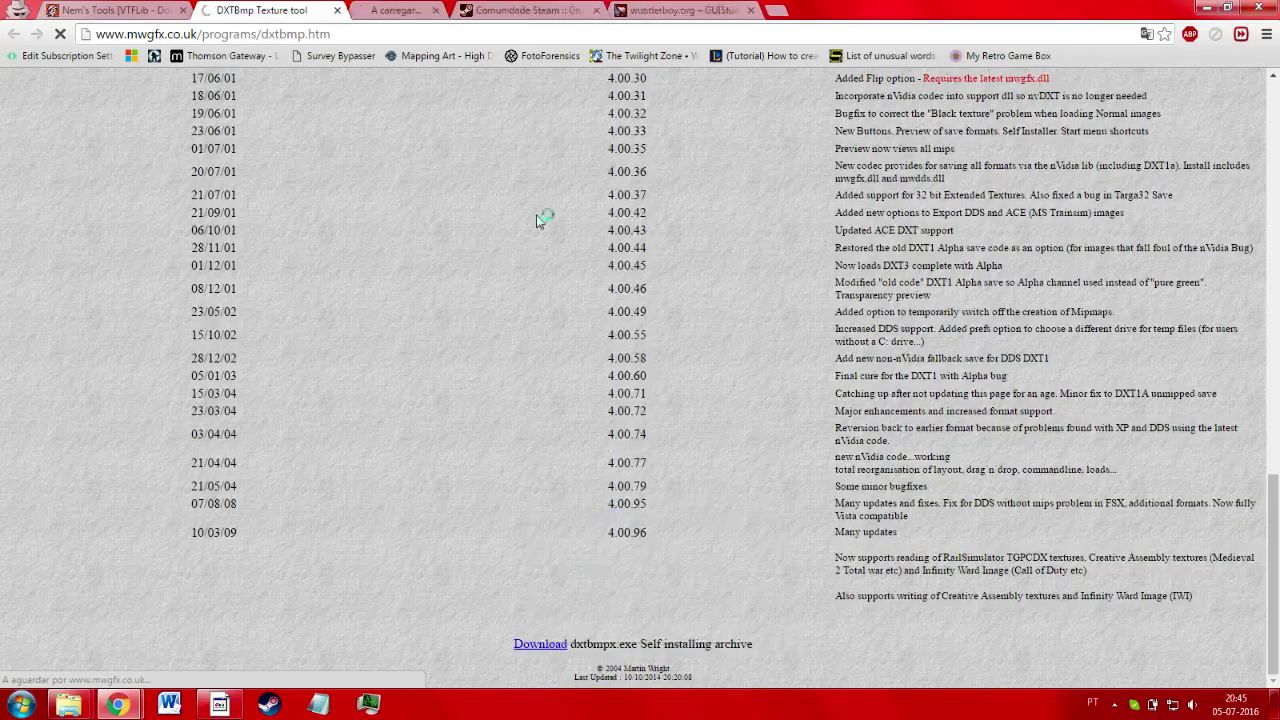
{"action": "left_click", "coordinate": [368, 9]}
{"action": "left_click", "coordinate": [324, 8]}
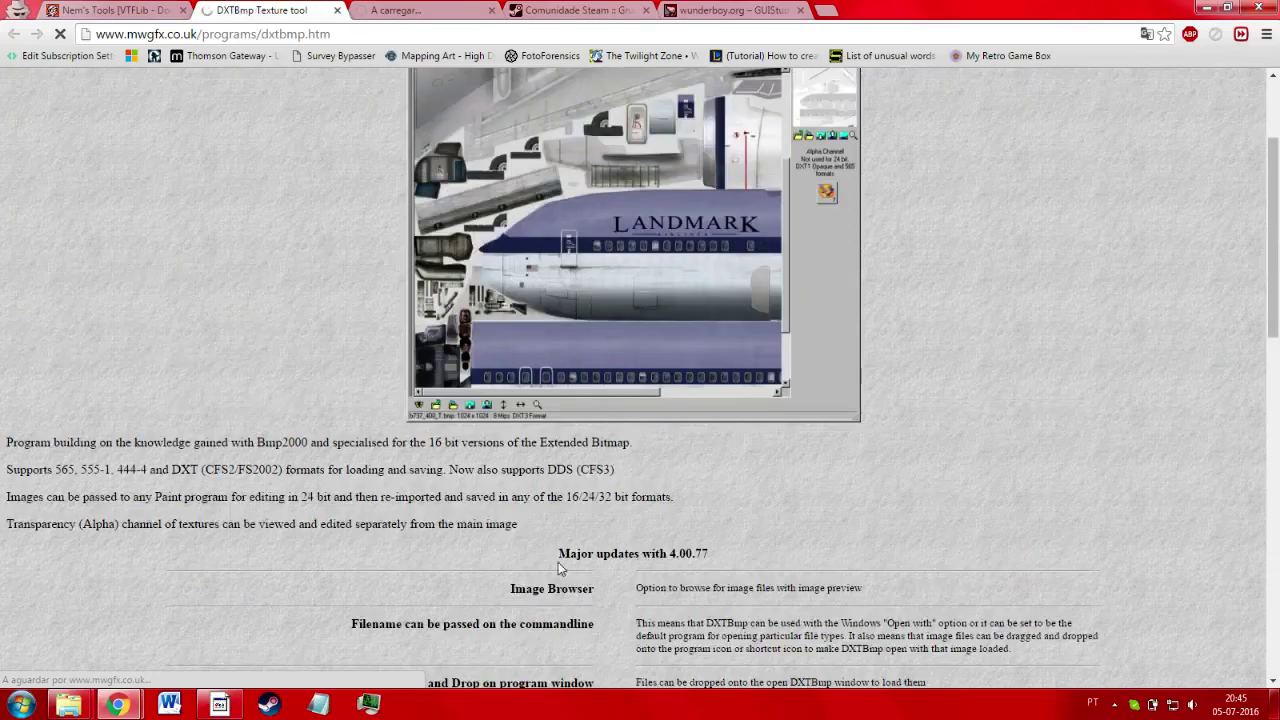
{"action": "scroll", "coordinate": [530, 450], "scroll_direction": "up", "scroll_amount": 2}
{"action": "left_click", "coordinate": [139, 10]}
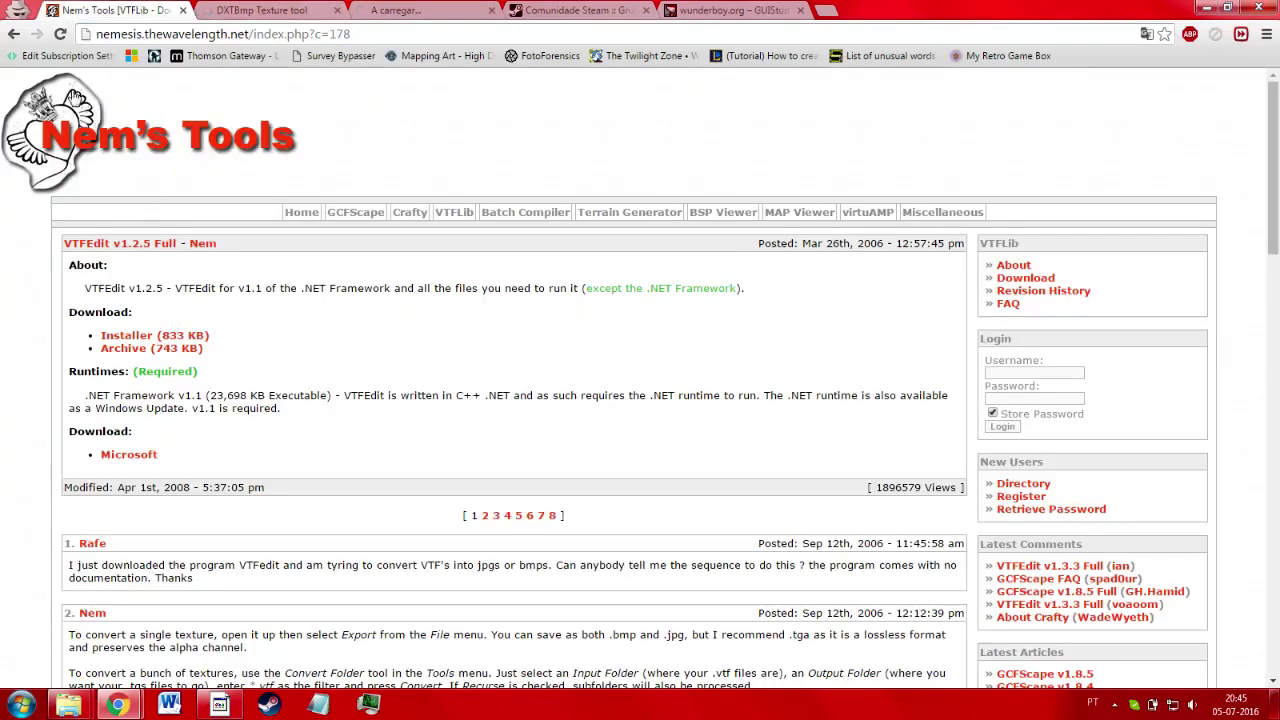
Search Google for dxtbmp from the DXTBmp tab and open the Software Informer result in a new tab
{"action": "left_click", "coordinate": [232, 9]}
{"action": "left_click", "coordinate": [260, 34]}
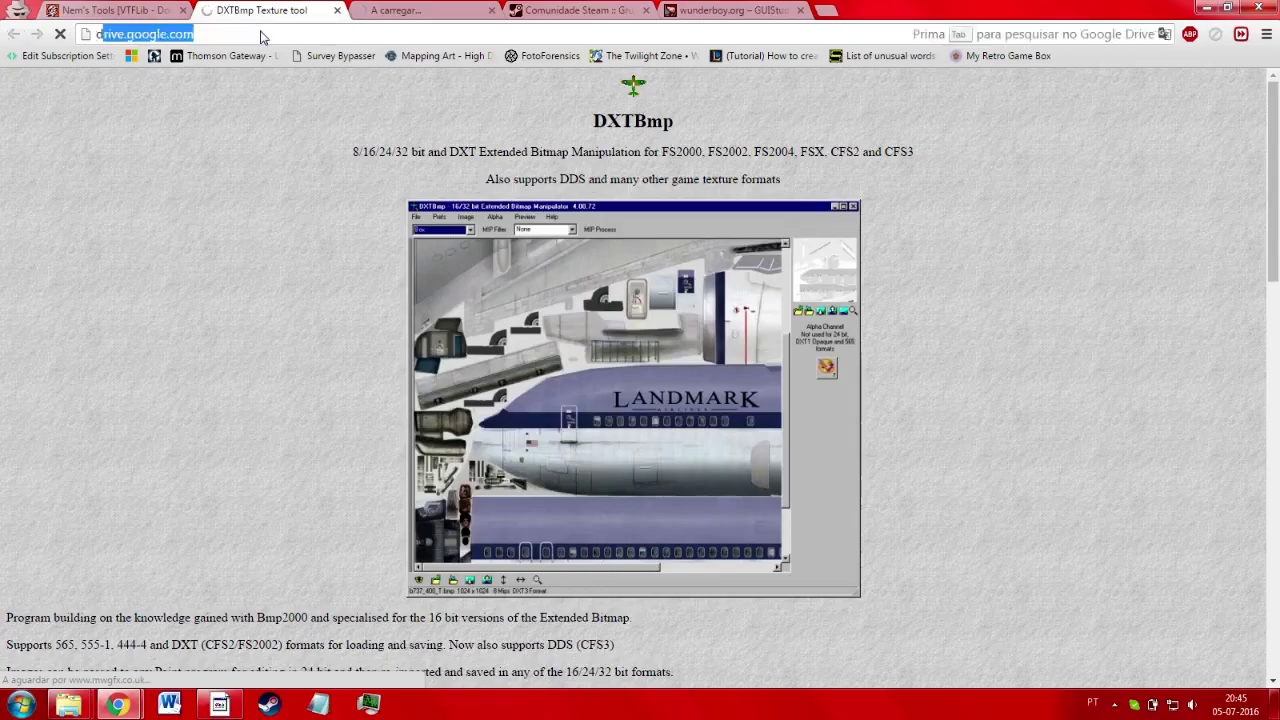
{"action": "type", "text": "dt"}
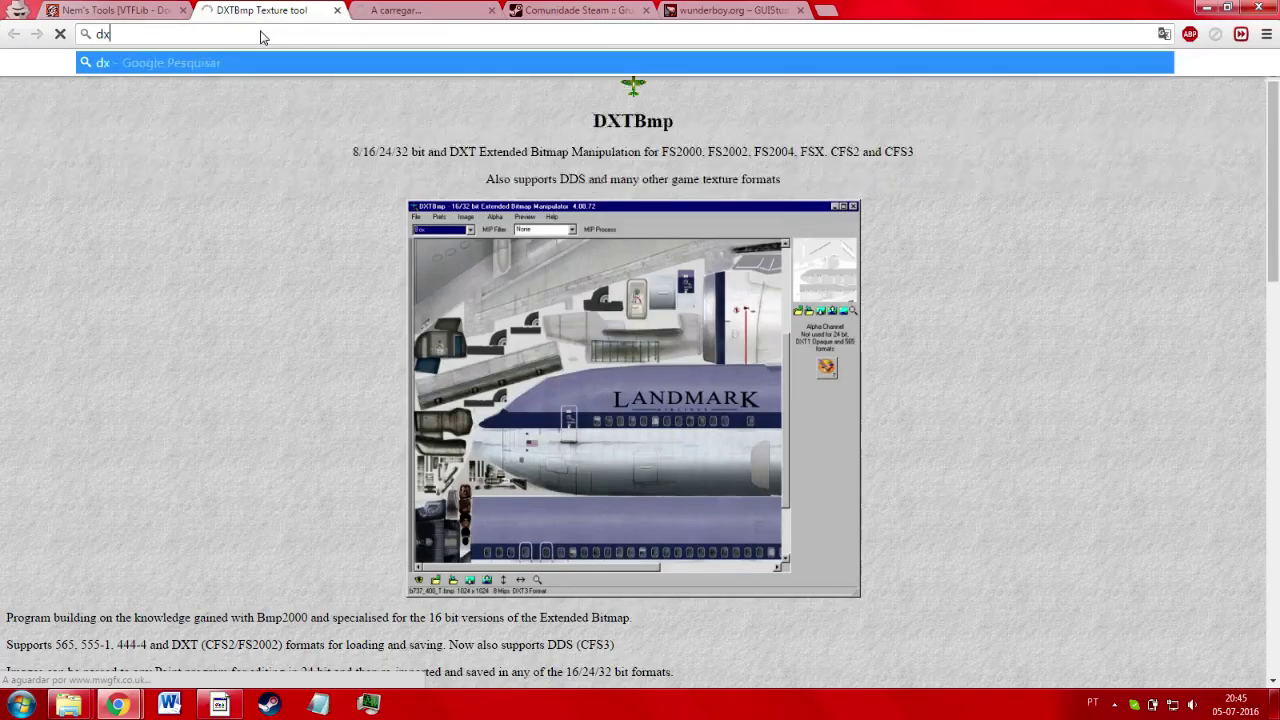
{"action": "key", "text": "Return"}
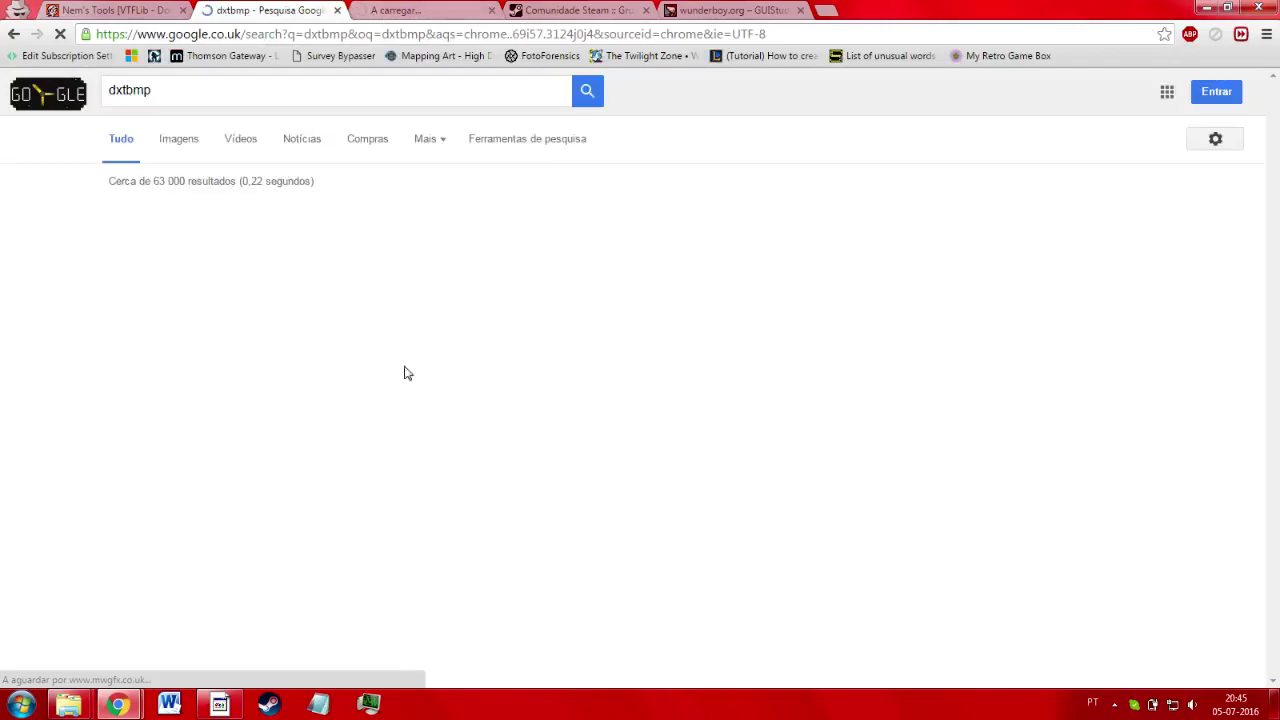
{"action": "right_click", "coordinate": [330, 428]}
{"action": "left_click", "coordinate": [410, 434]}
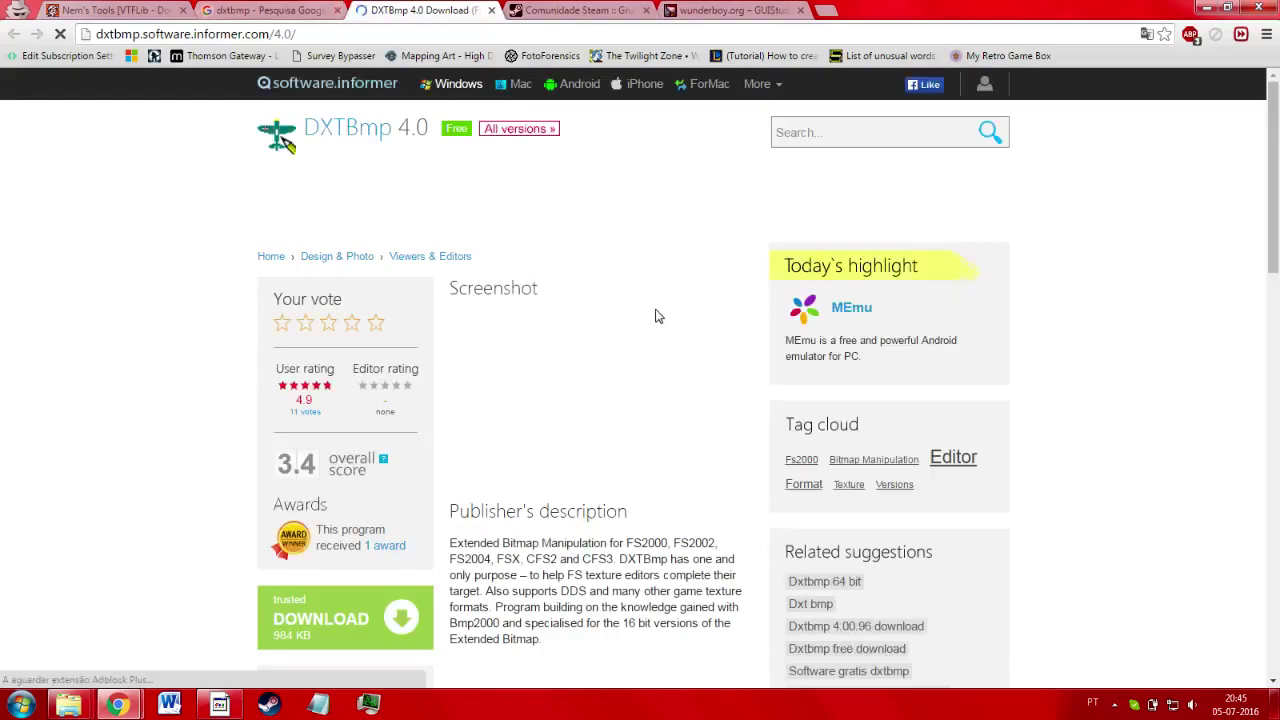
Download dxtbmpx.exe from the Software Informer page, closing the popup tab and declining the Software Informer Client
{"action": "scroll", "coordinate": [362, 470], "scroll_direction": "down", "scroll_amount": 2}
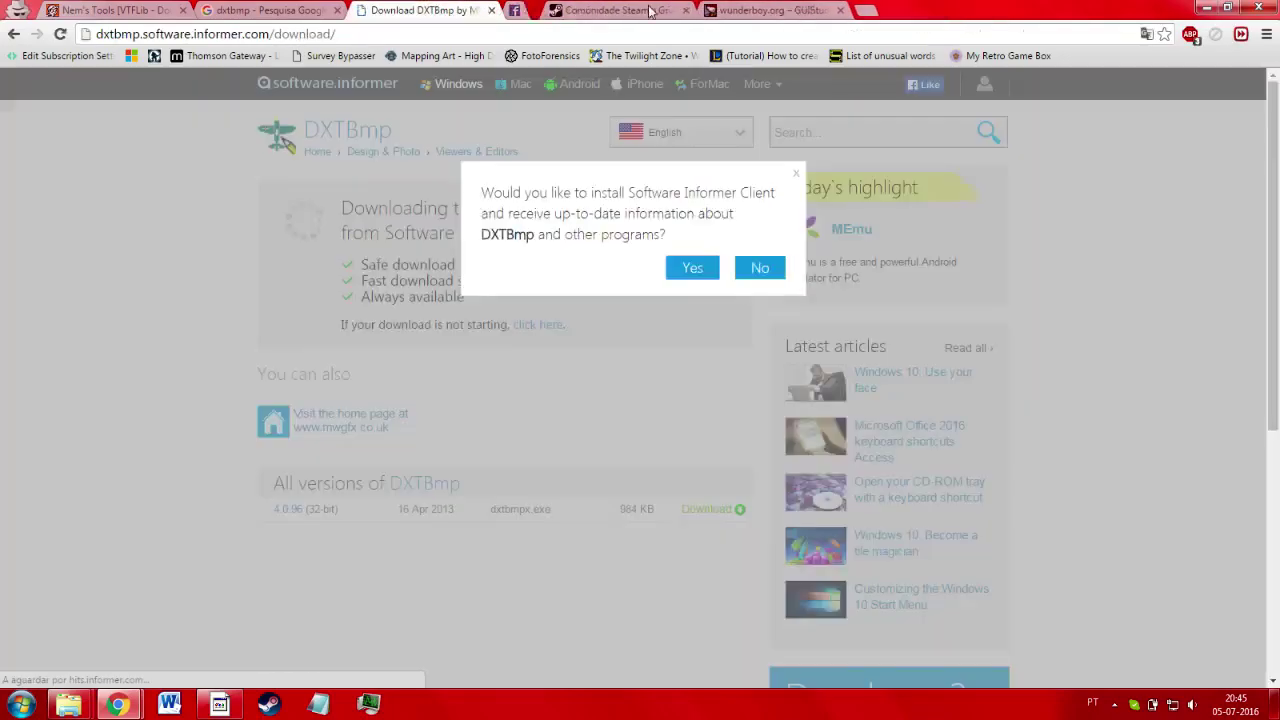
{"action": "left_click", "coordinate": [590, 10]}
{"action": "left_click", "coordinate": [420, 10]}
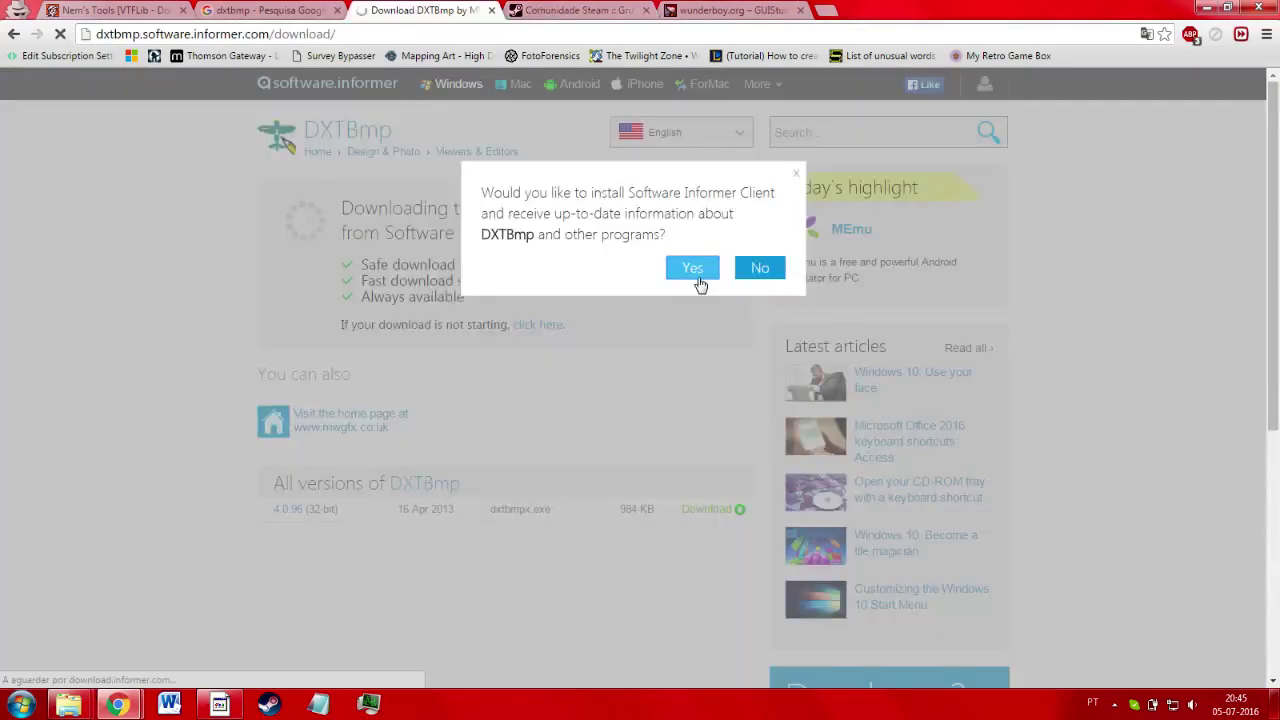
{"action": "left_click", "coordinate": [771, 276]}
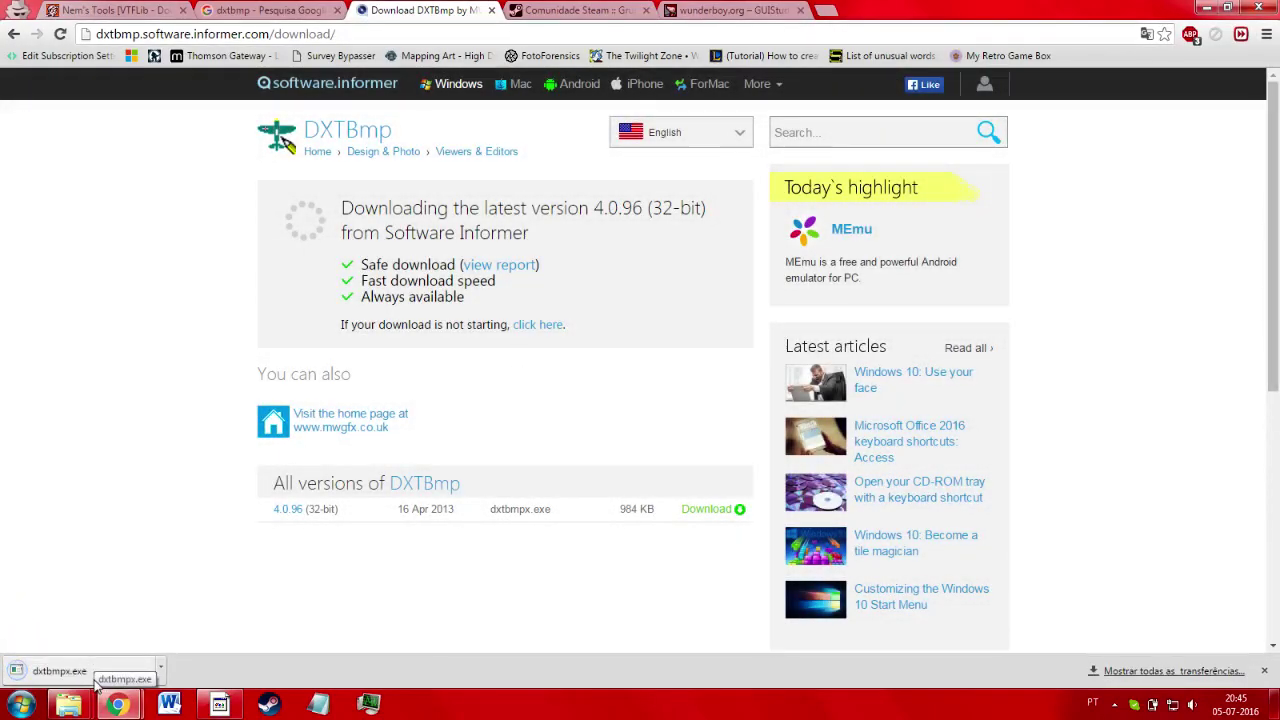
Run the downloaded dxtbmpx.exe and install DXTBmp to C:\Graphics\MWGraphics\DXTBmp with Start Menu and desktop shortcuts
{"action": "left_click", "coordinate": [13, 33]}
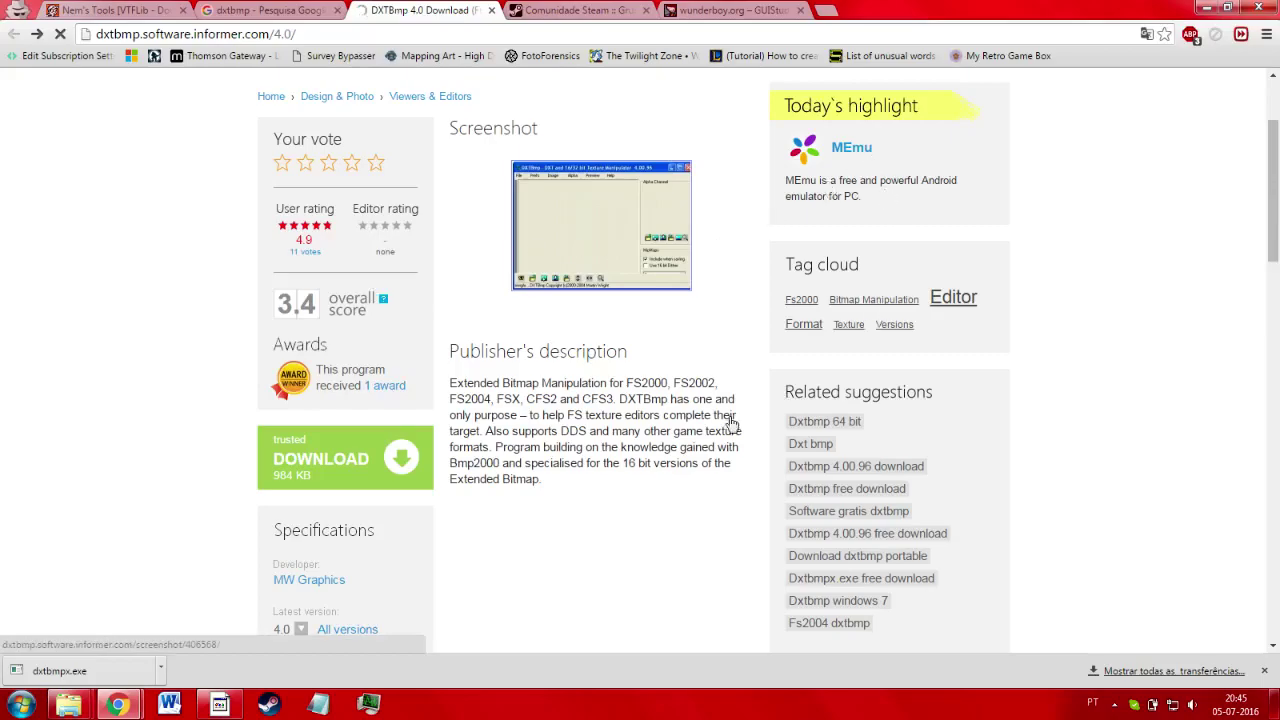
{"action": "scroll", "coordinate": [731, 424], "scroll_direction": "down", "scroll_amount": 3}
{"action": "scroll", "coordinate": [300, 617], "scroll_direction": "down", "scroll_amount": 2}
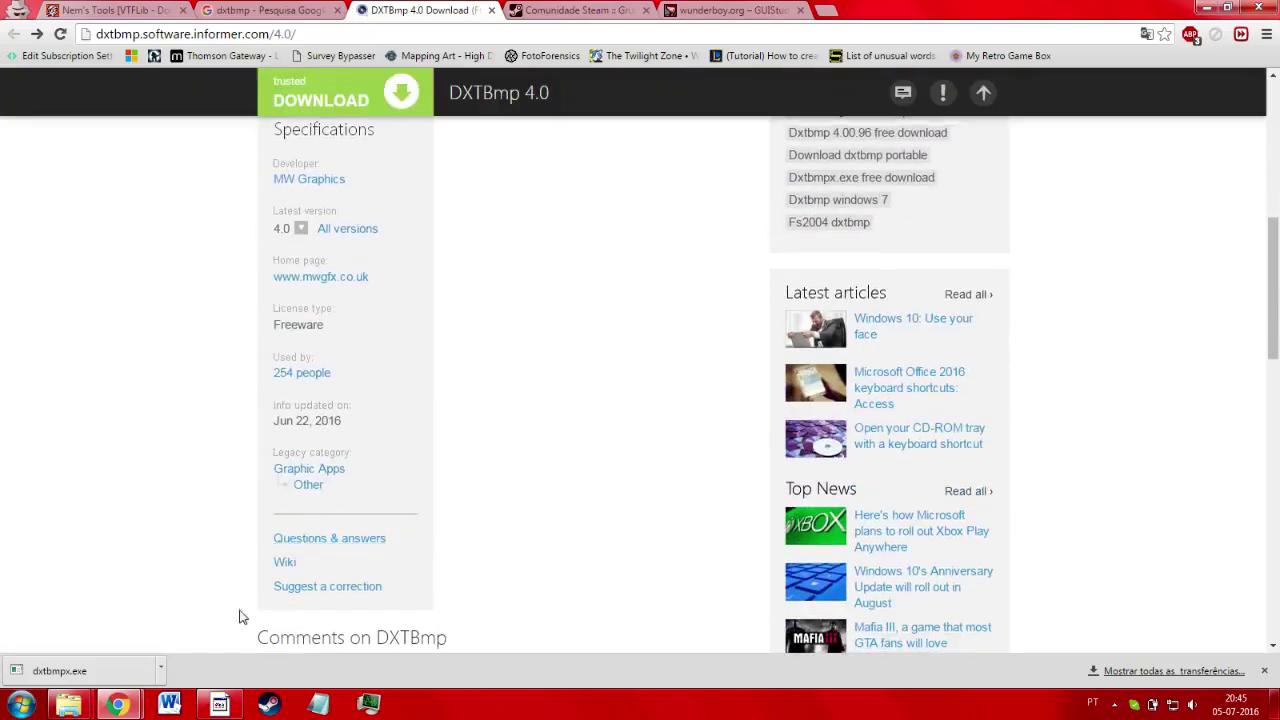
{"action": "left_click", "coordinate": [98, 667]}
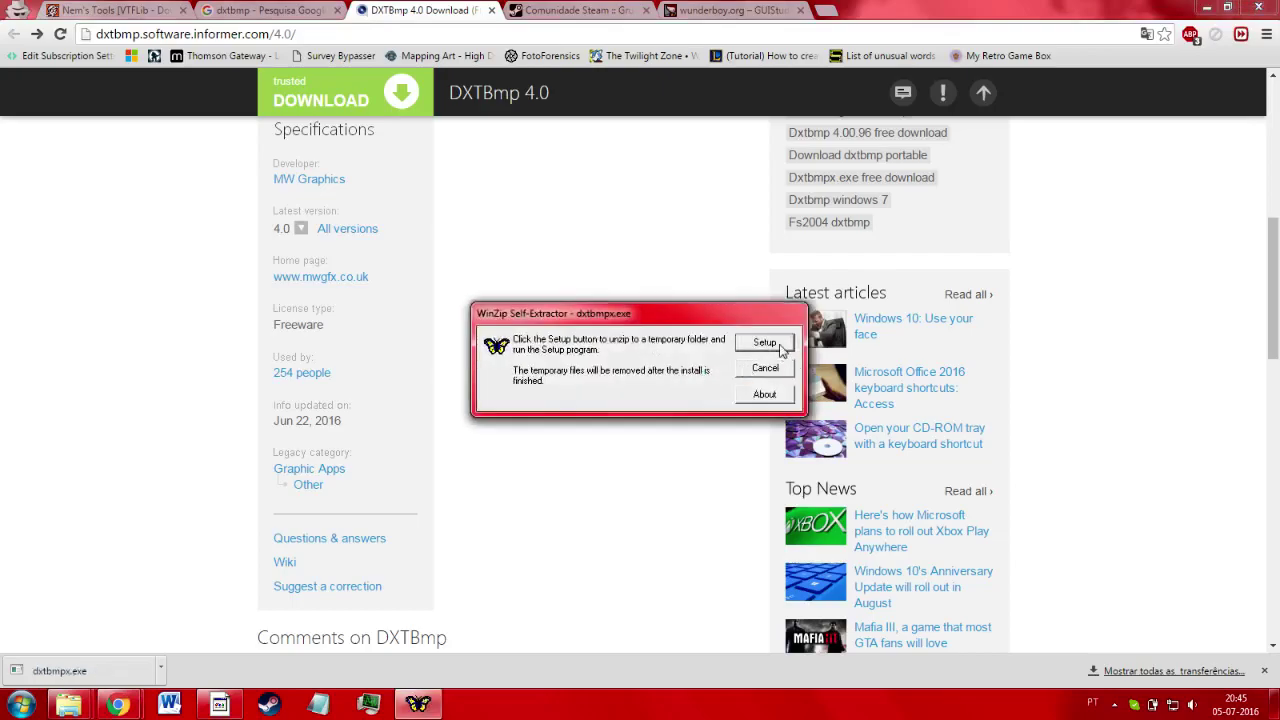
{"action": "left_click", "coordinate": [764, 343]}
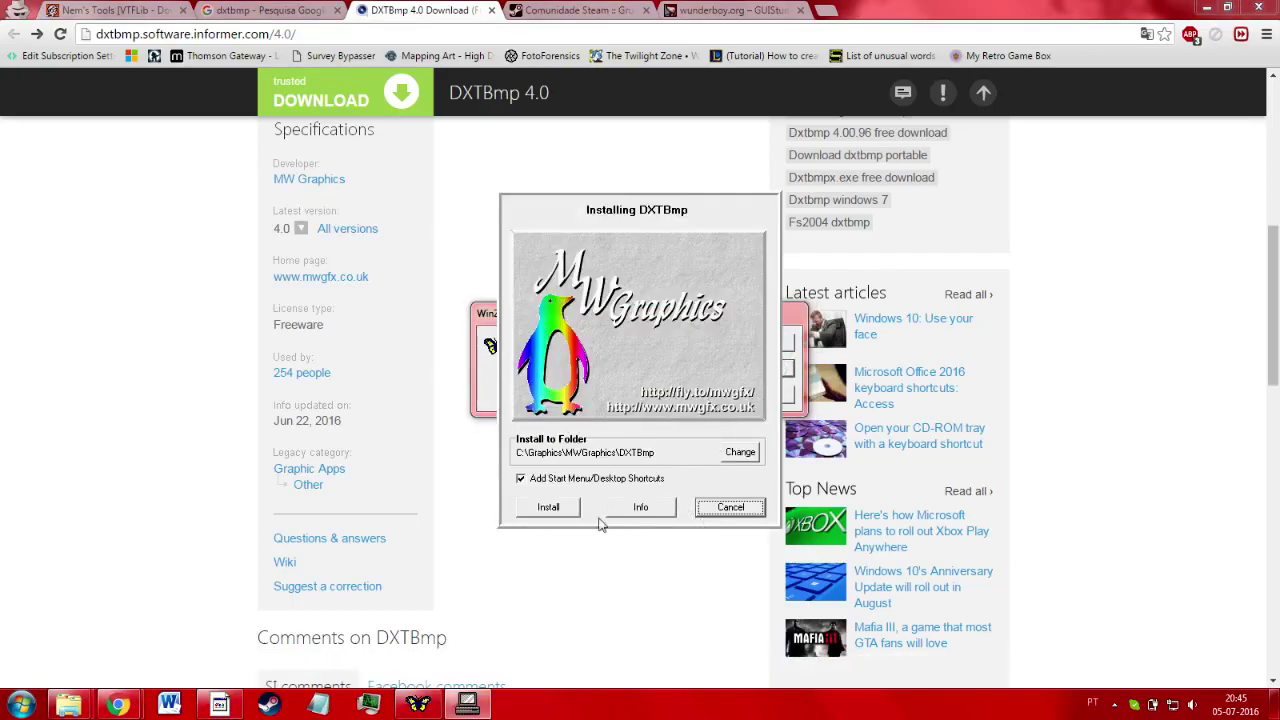
{"action": "left_click", "coordinate": [548, 507]}
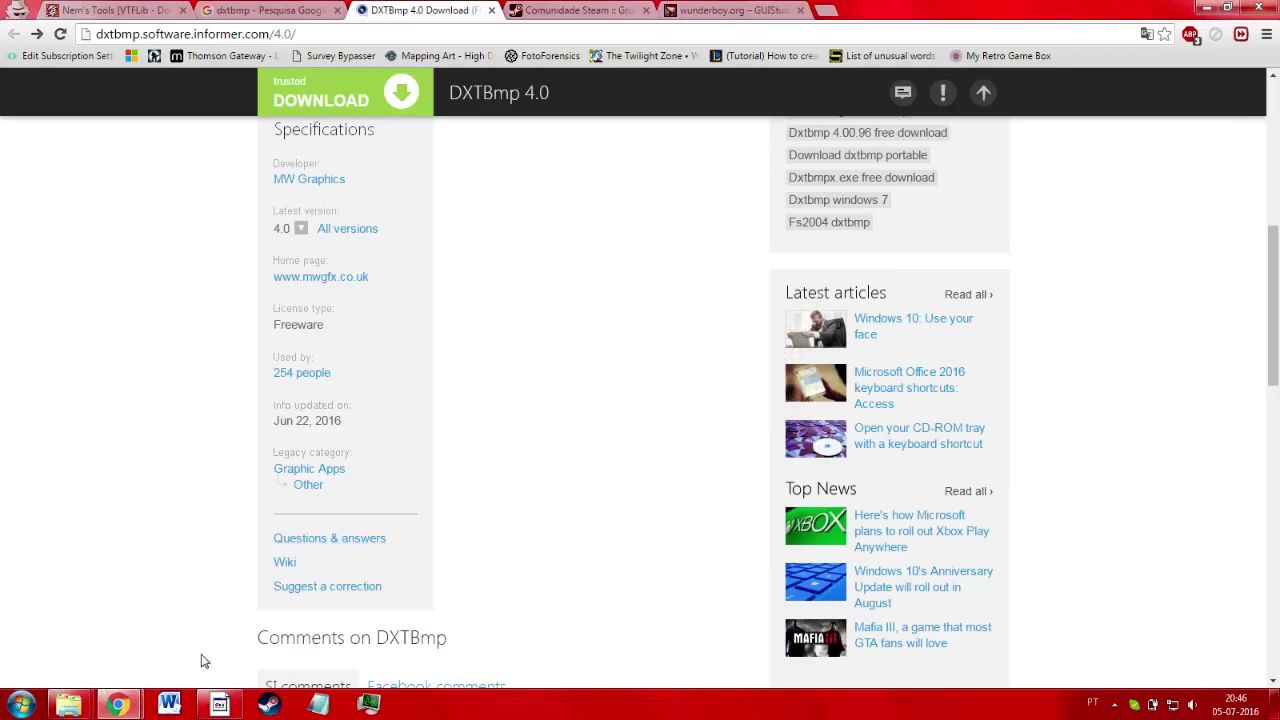
Launch DXTBmp from its installed shortcut, view its maximized window, and close the program
{"action": "left_click", "coordinate": [693, 9]}
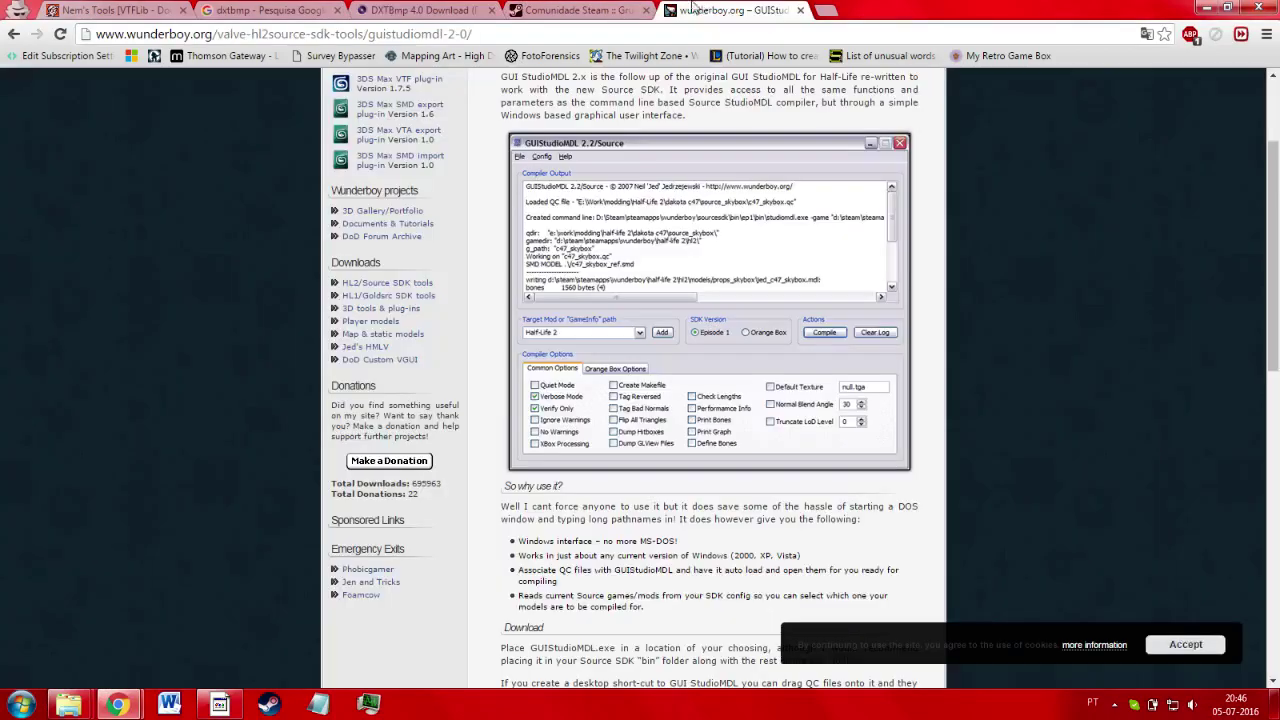
{"action": "left_click", "coordinate": [498, 9]}
{"action": "key", "text": "super"}
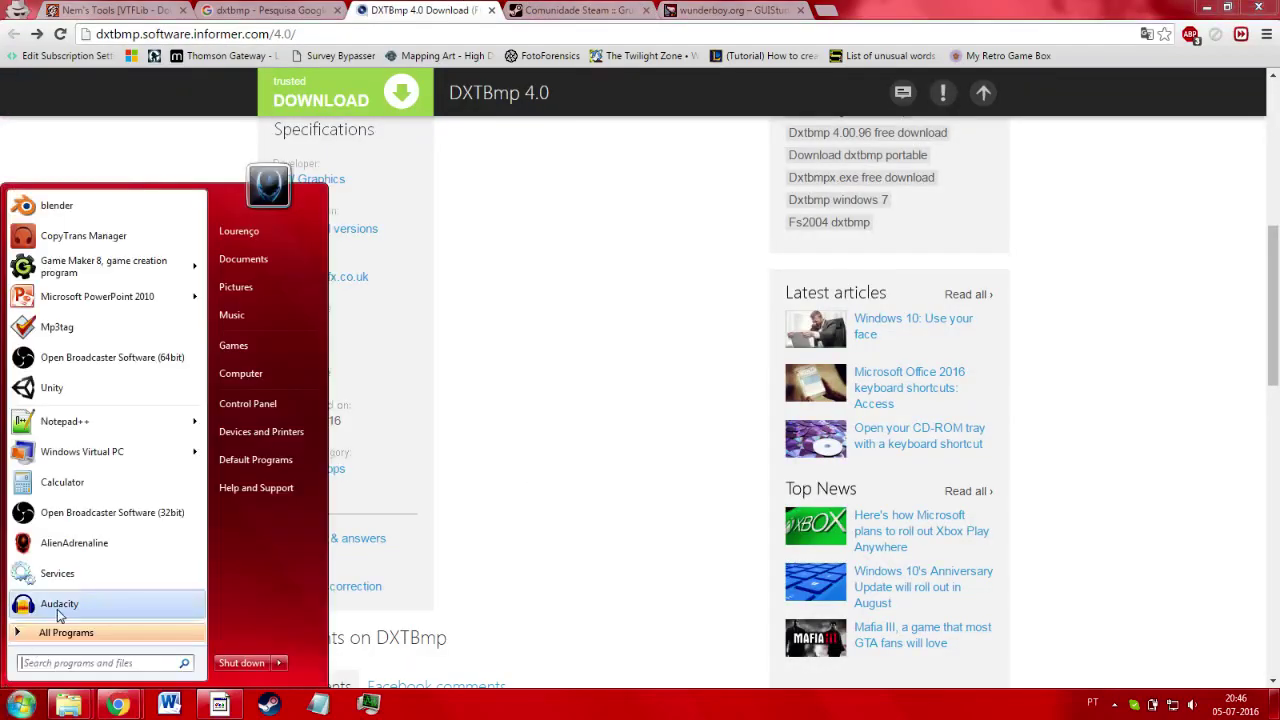
{"action": "type", "text": "dxt"}
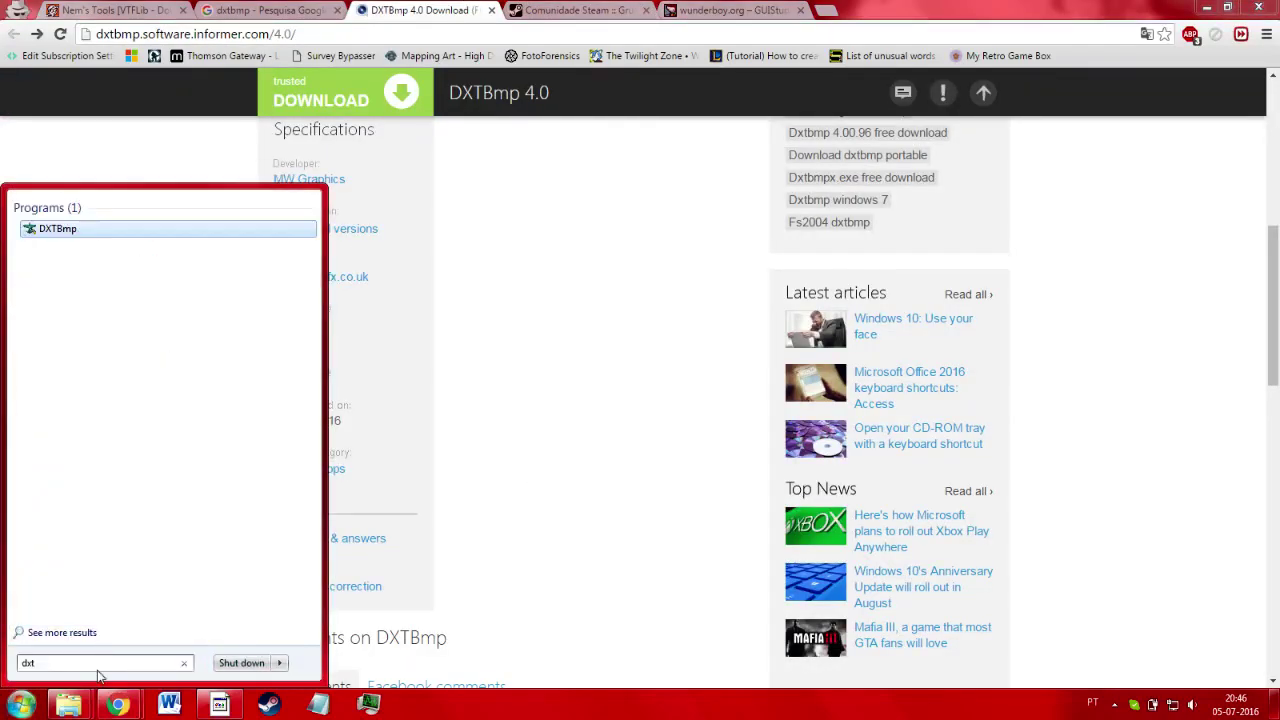
{"action": "left_click", "coordinate": [50, 229]}
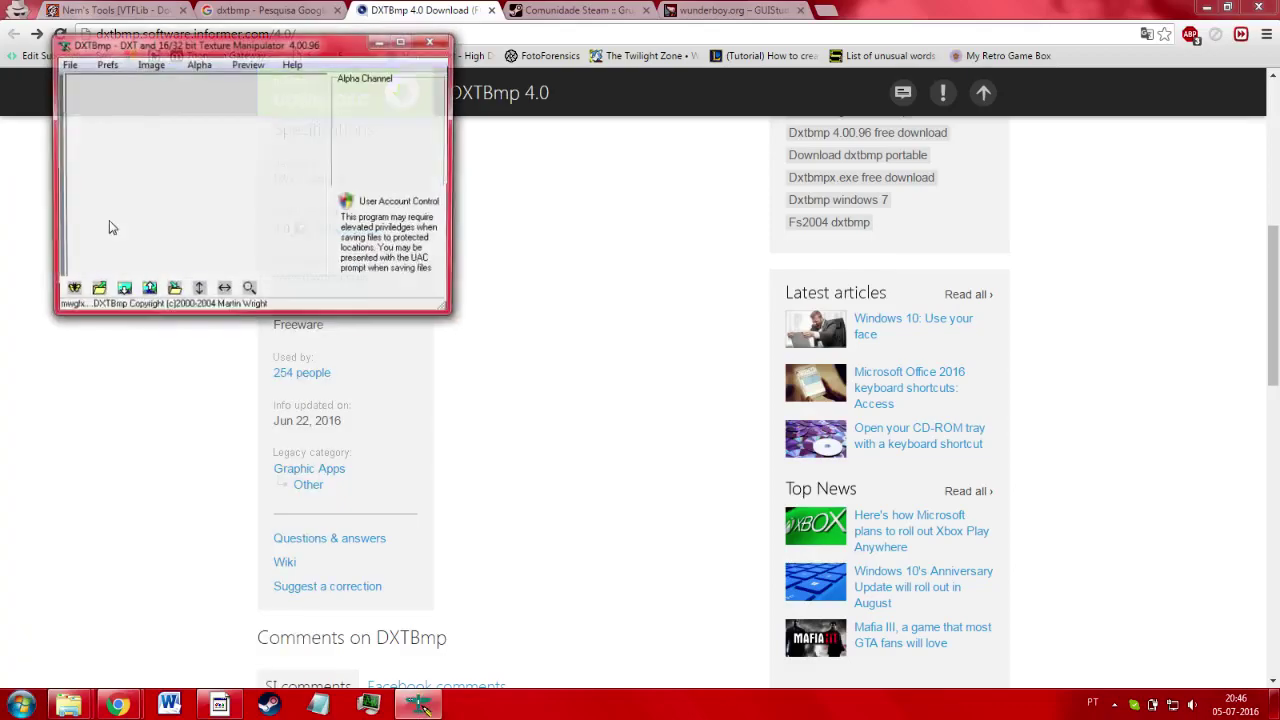
{"action": "double_click", "coordinate": [244, 46]}
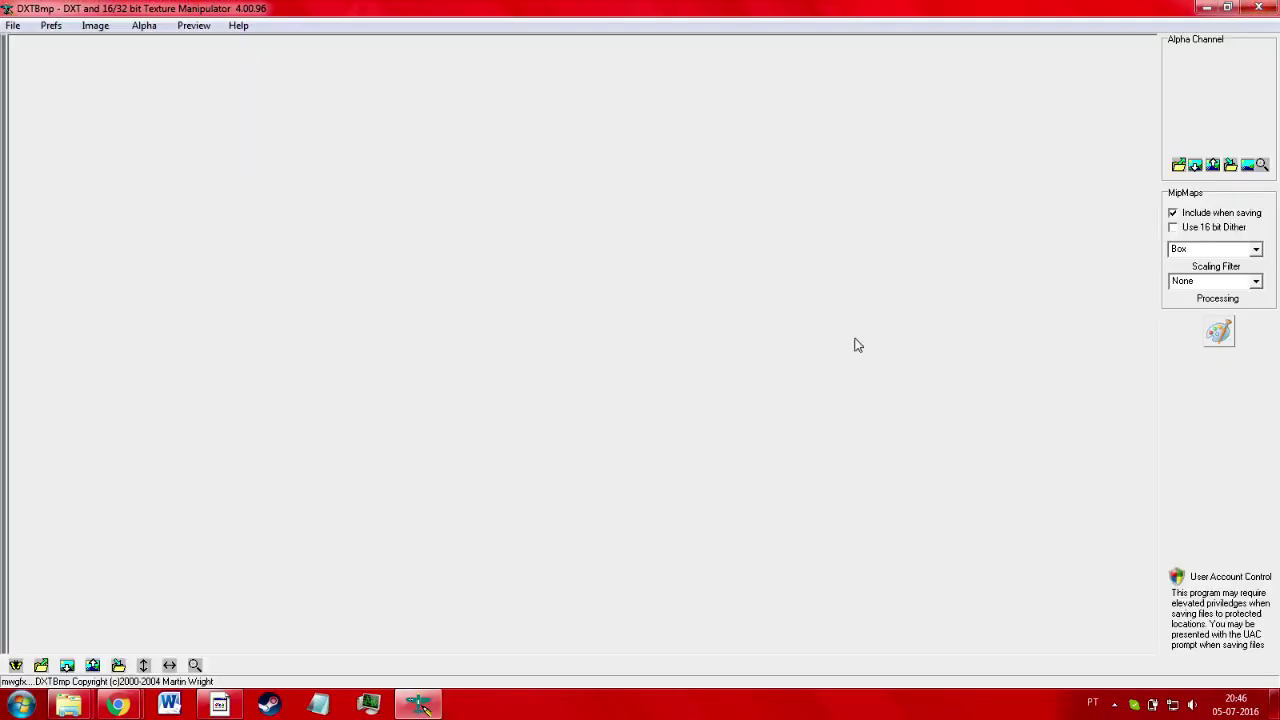
{"action": "key", "text": "alt+F4"}
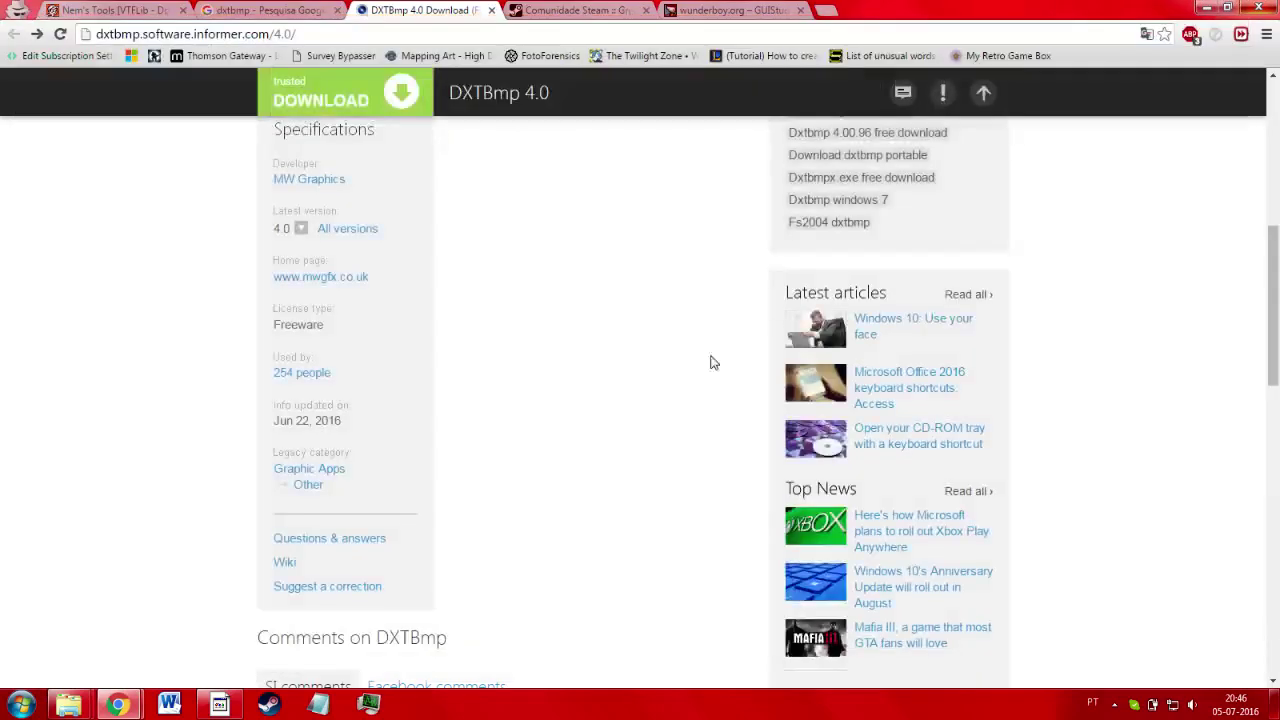
Close the dxtbmp search, DXTBmp download, Steam Crowbar group and wunderboy.org tabs in Chrome
{"action": "left_click", "coordinate": [270, 8]}
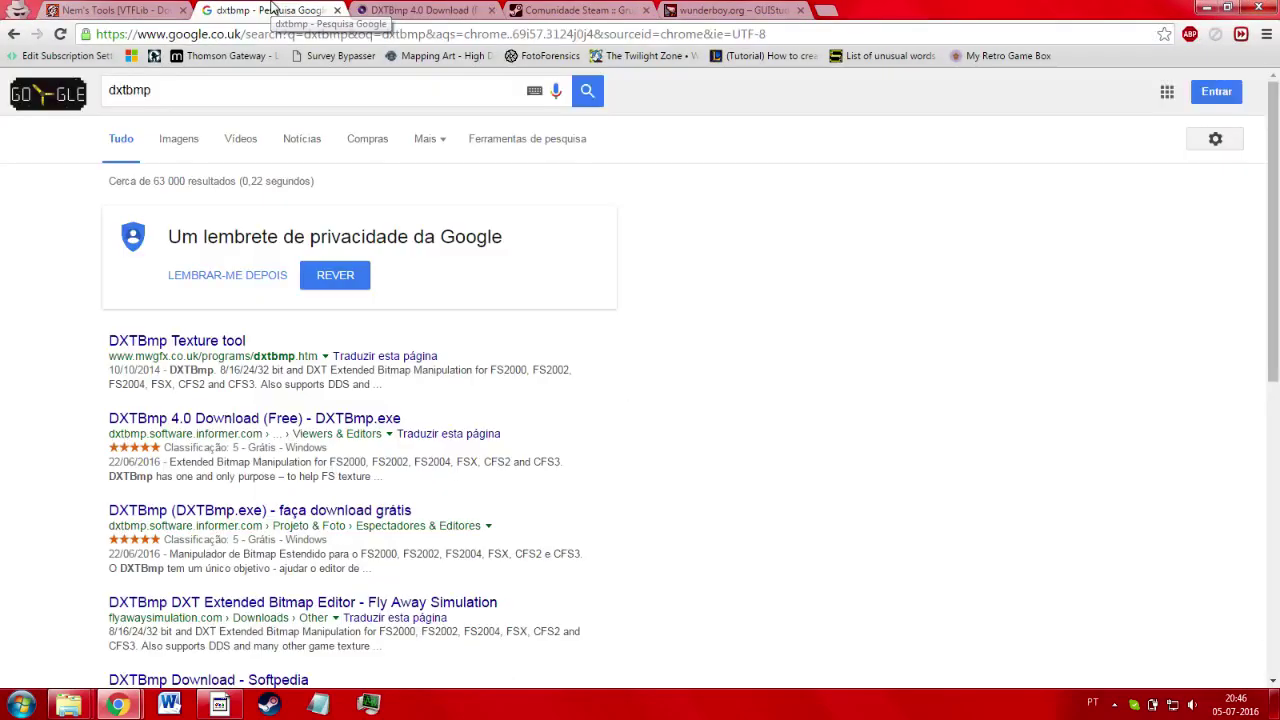
{"action": "left_click", "coordinate": [338, 10]}
{"action": "left_click", "coordinate": [338, 10]}
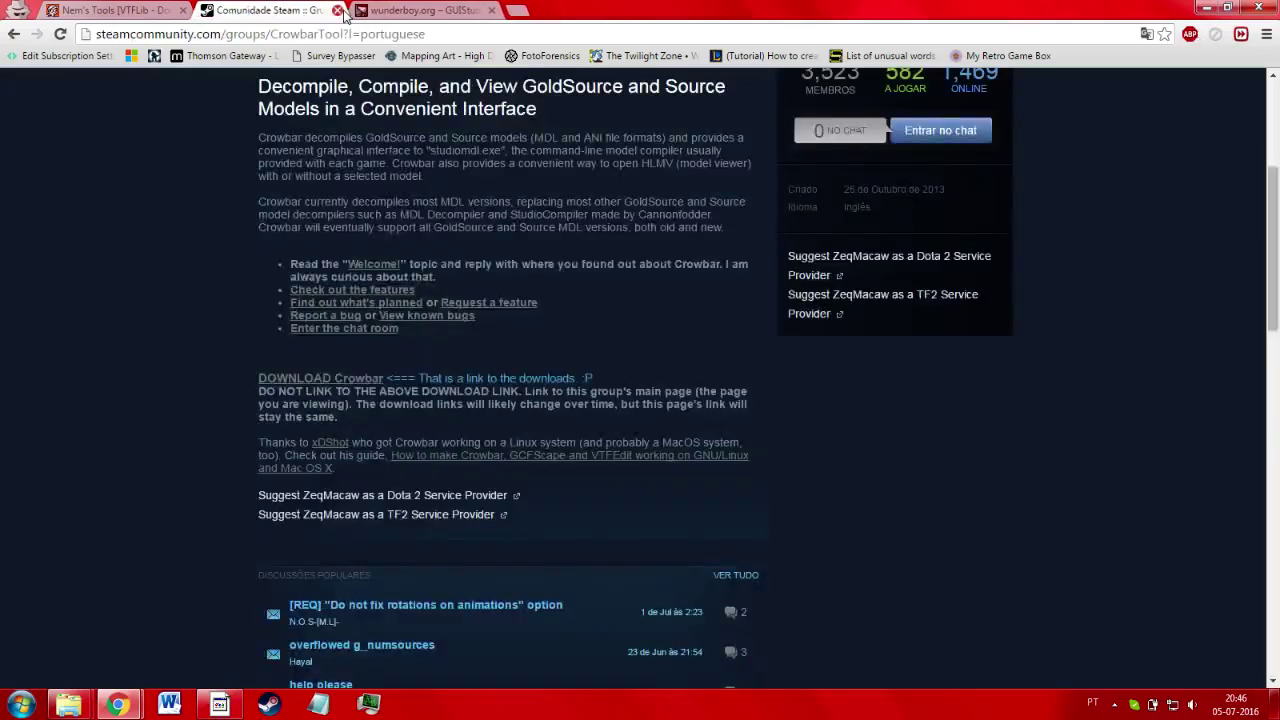
{"action": "left_click", "coordinate": [338, 10]}
{"action": "left_click", "coordinate": [338, 10]}
Search Google for crazybump in a new tab, close the Nem's Tools tab, and open the CrazyBump website
{"action": "left_click", "coordinate": [209, 10]}
{"action": "type", "text": "crazy"}
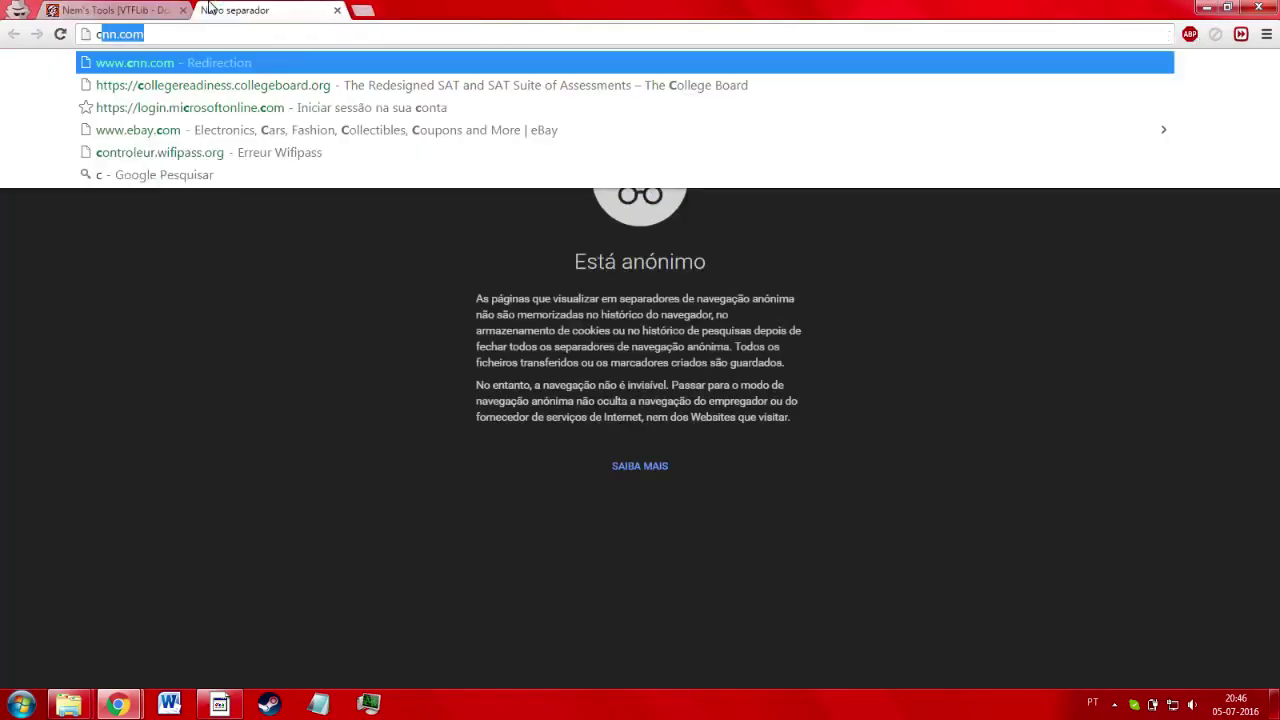
{"action": "type", "text": "bump"}
{"action": "key", "text": "Return"}
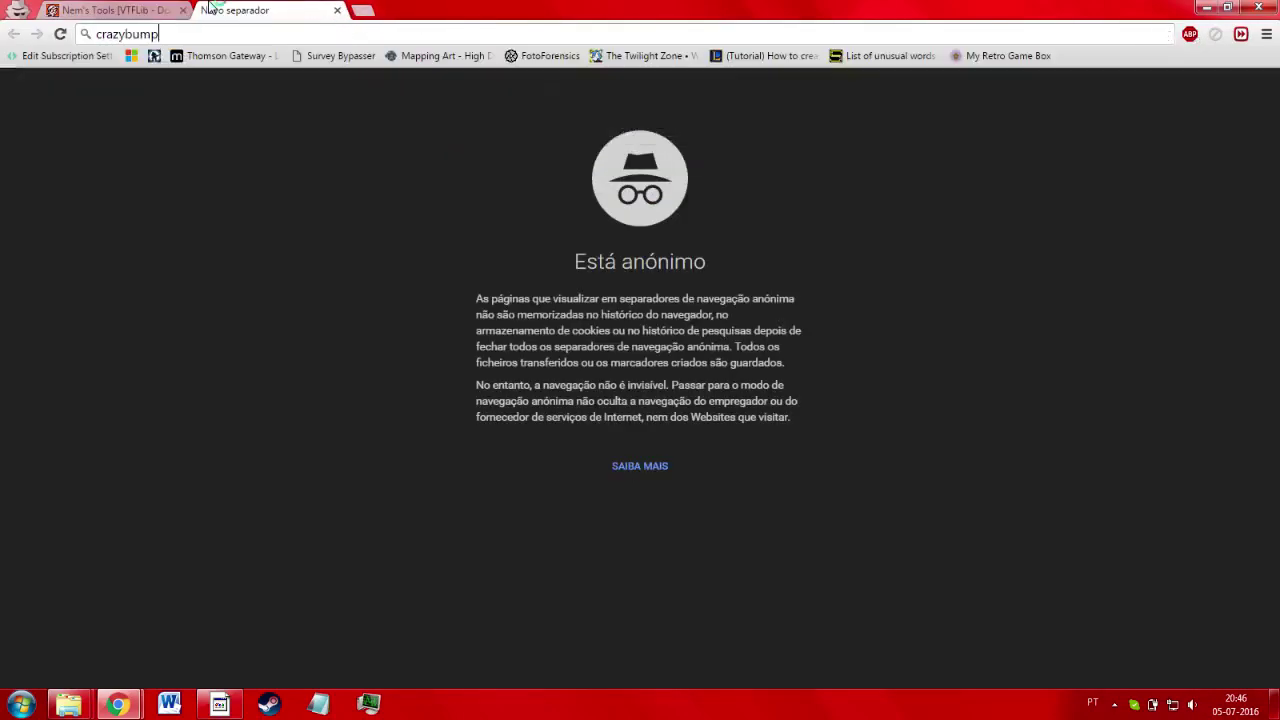
{"action": "left_click", "coordinate": [182, 10]}
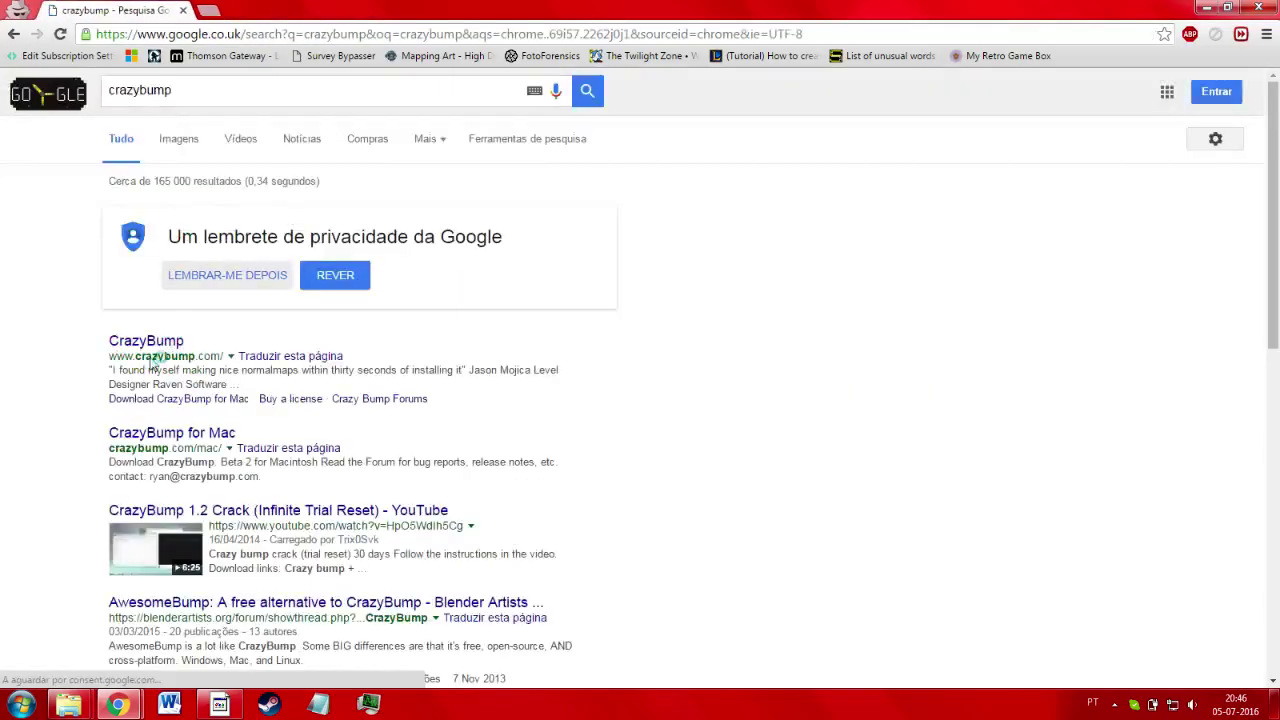
{"action": "left_click", "coordinate": [146, 341]}
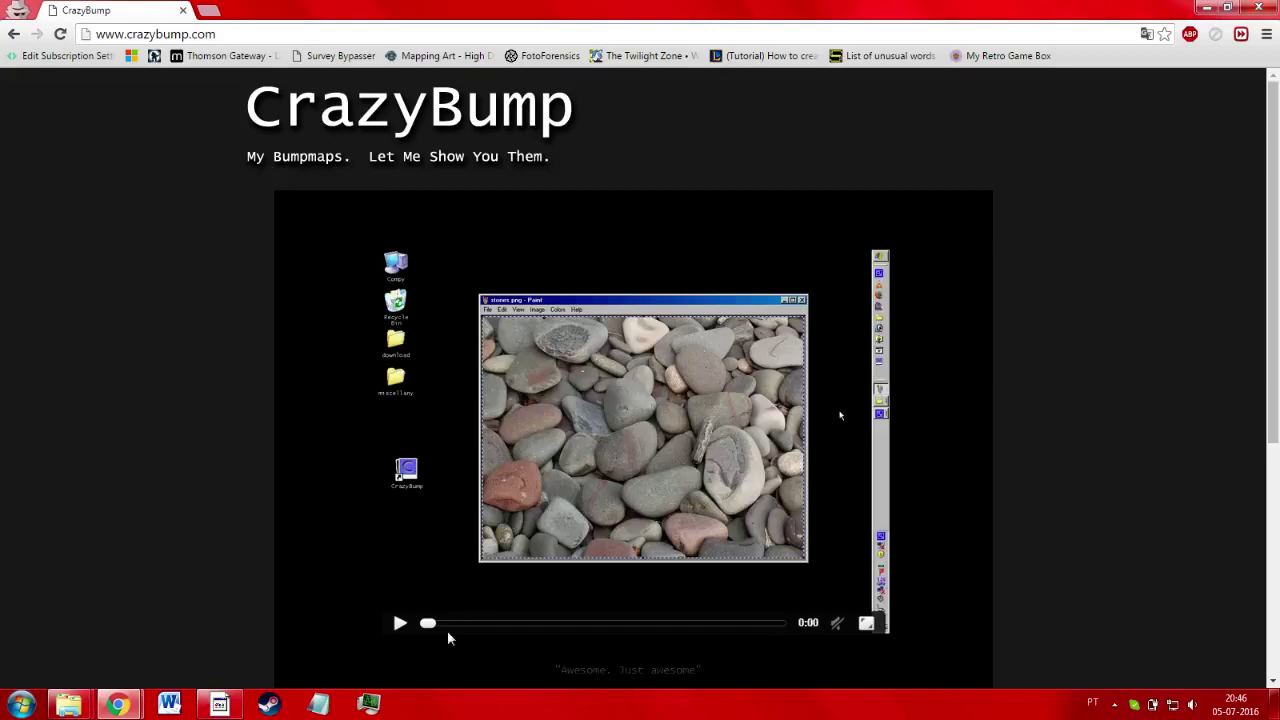
Play the CrazyBump demo video and examine the normal map, 3D preview and displacement map sections
{"action": "left_click", "coordinate": [400, 623]}
{"action": "scroll", "coordinate": [400, 623], "scroll_direction": "down", "scroll_amount": 2}
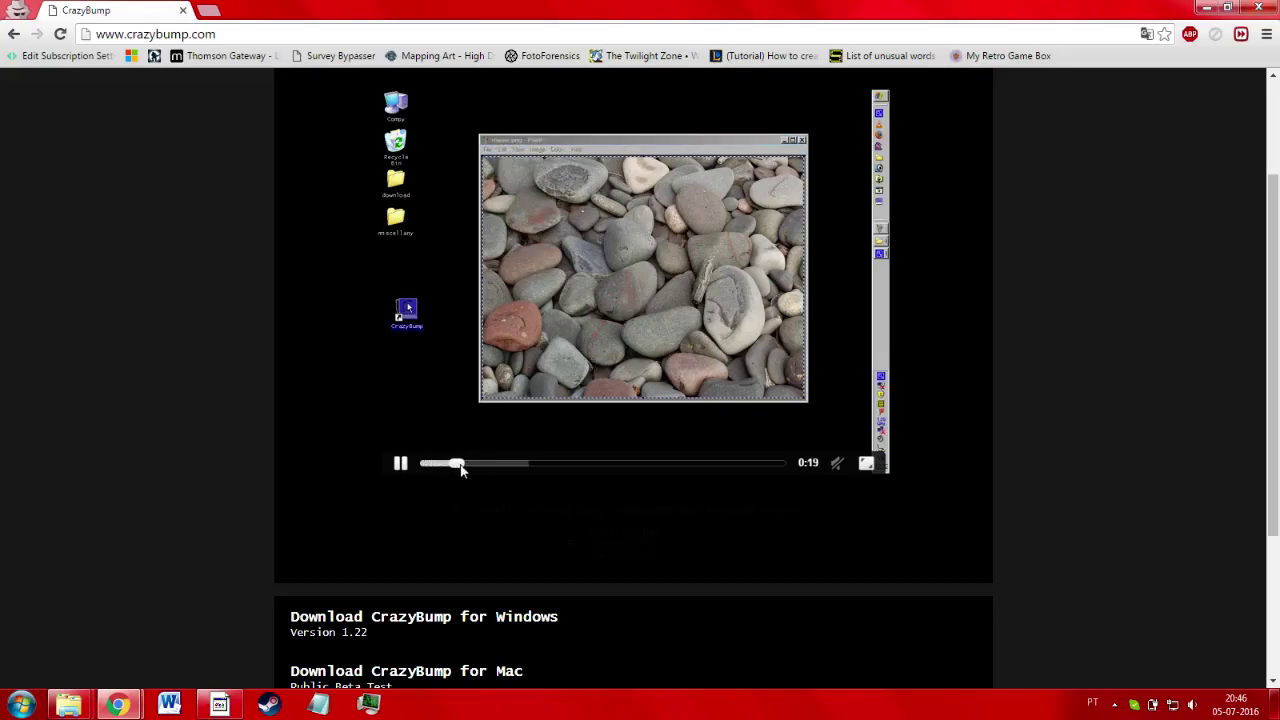
{"action": "mouse_move", "coordinate": [461, 470]}
{"action": "left_mouse_down"}
{"action": "mouse_move", "coordinate": [516, 466]}
{"action": "mouse_move", "coordinate": [468, 466]}
{"action": "left_mouse_up"}
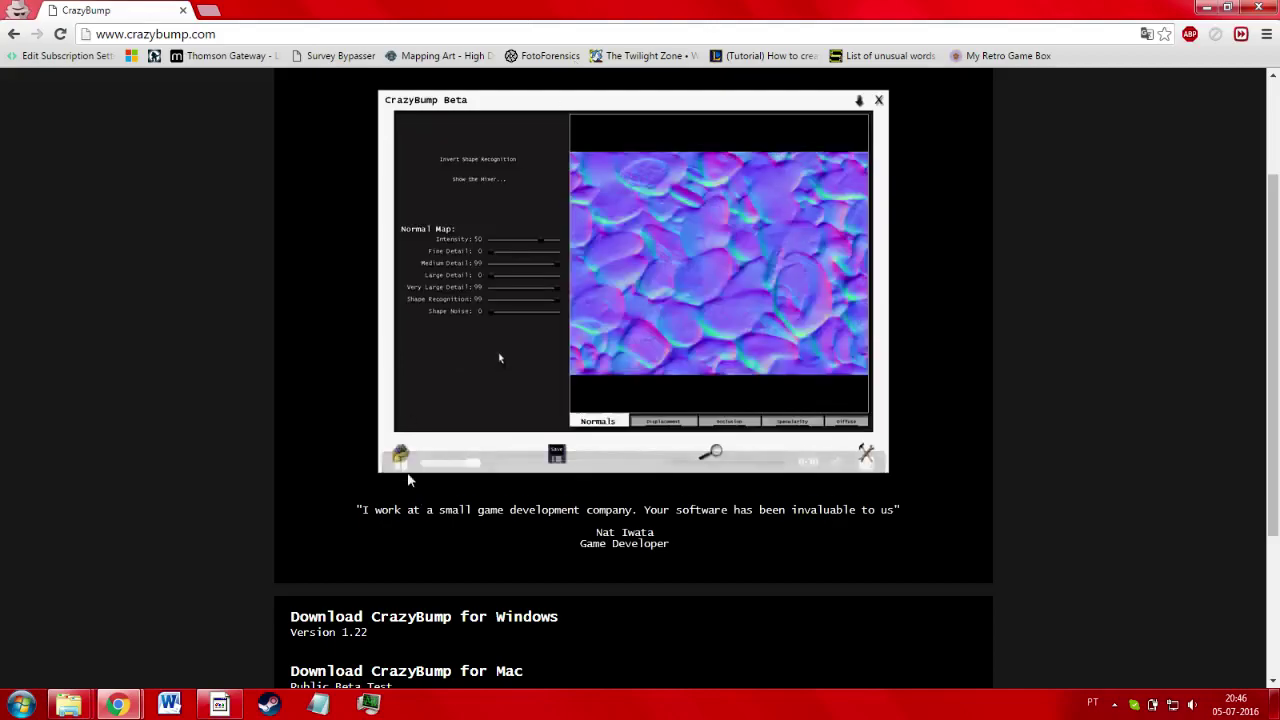
{"action": "left_click", "coordinate": [404, 465]}
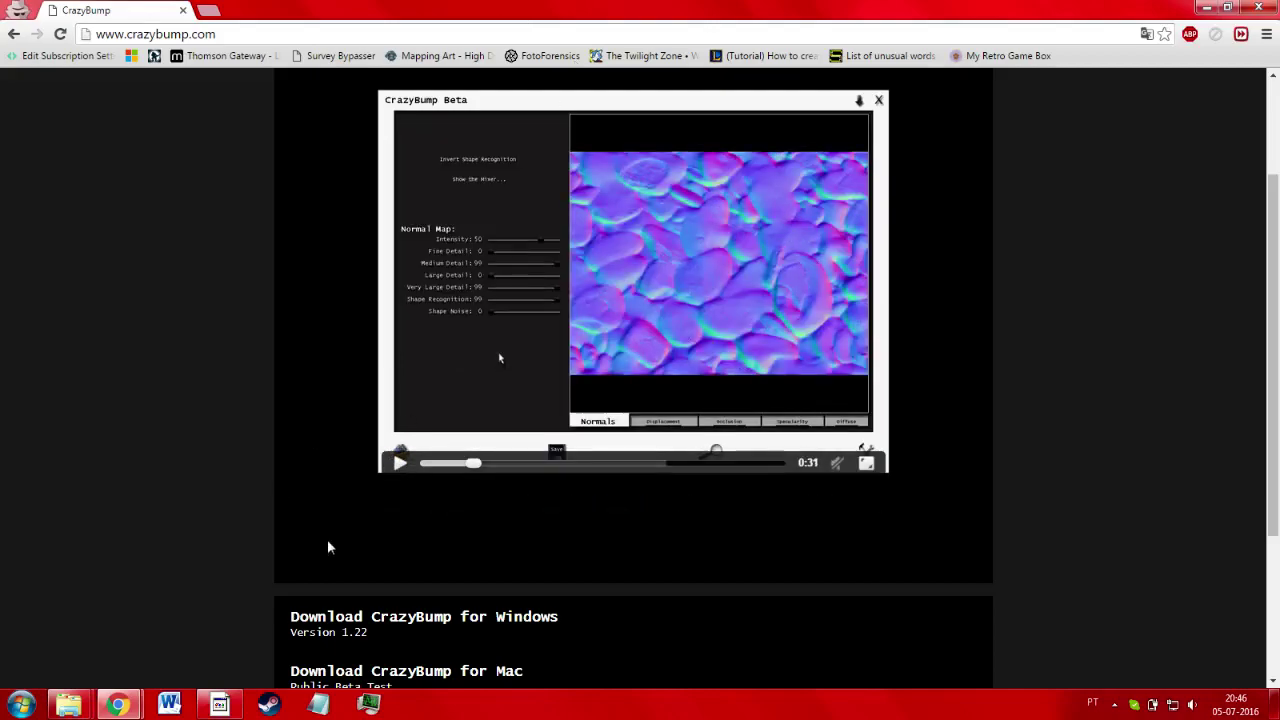
{"action": "left_click", "coordinate": [399, 464]}
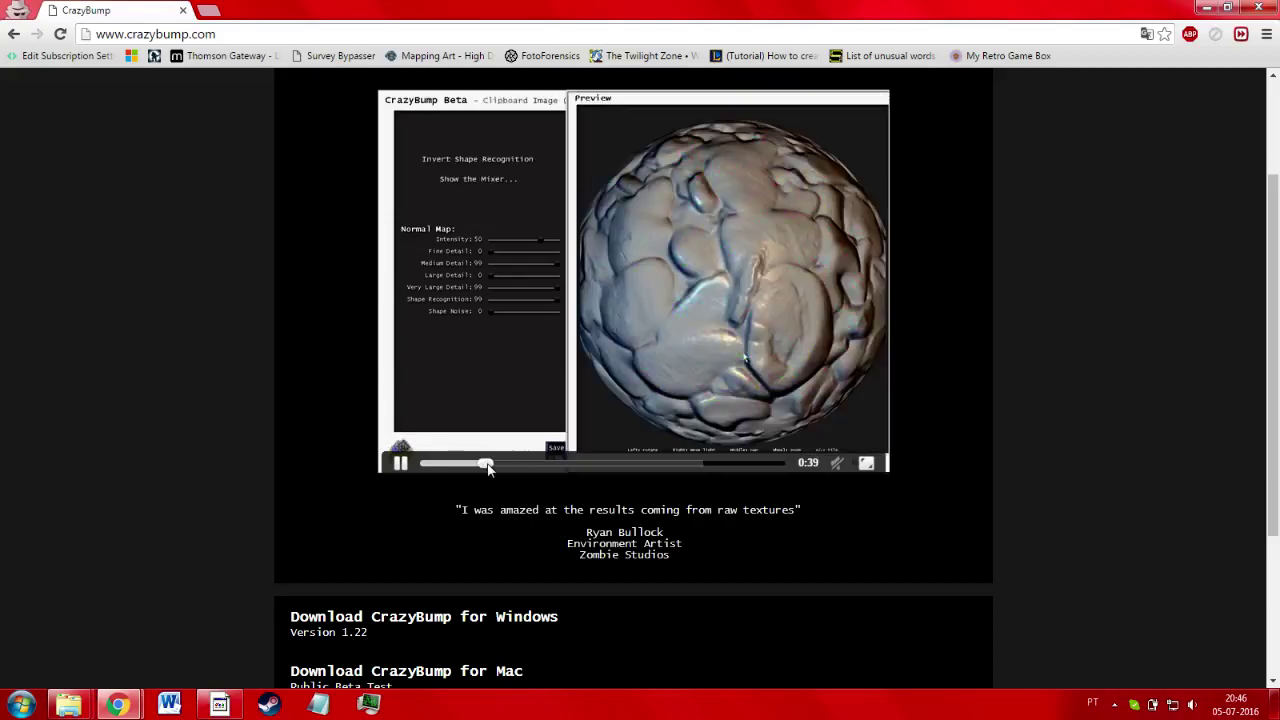
{"action": "left_click", "coordinate": [399, 464]}
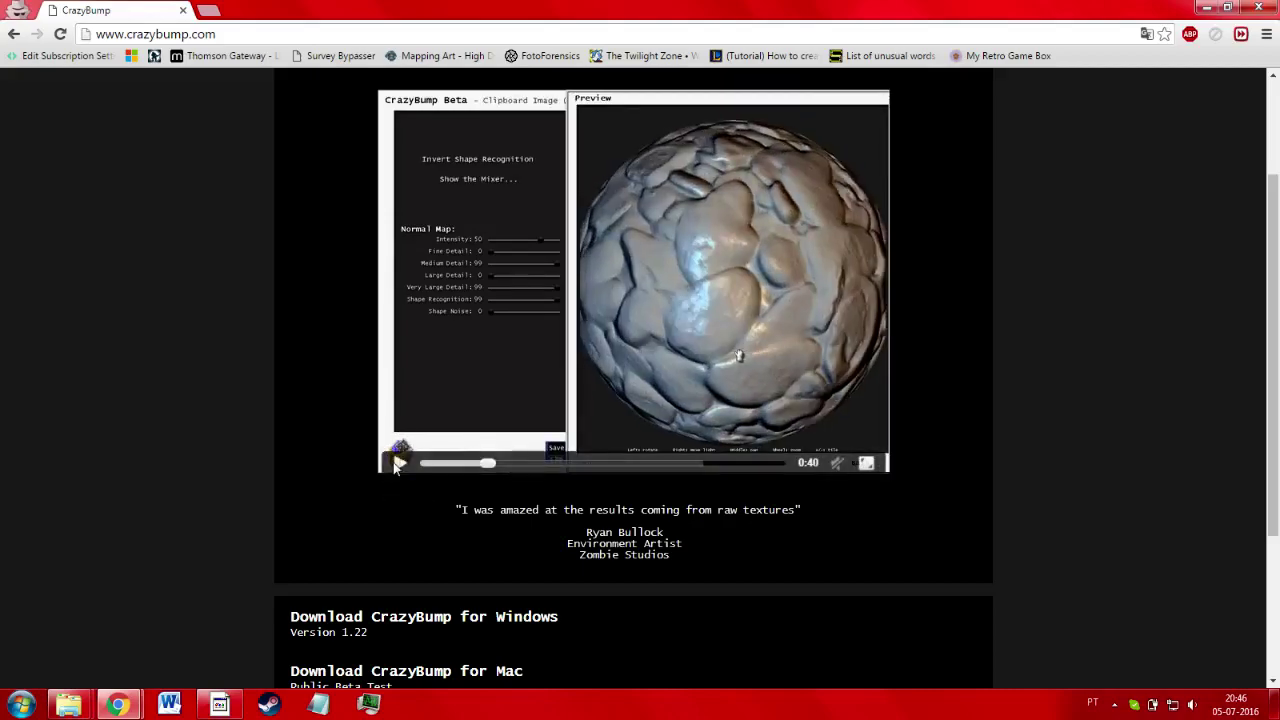
{"action": "mouse_move", "coordinate": [488, 464]}
{"action": "left_mouse_down"}
{"action": "mouse_move", "coordinate": [476, 464]}
{"action": "mouse_move", "coordinate": [488, 464]}
{"action": "left_mouse_up"}
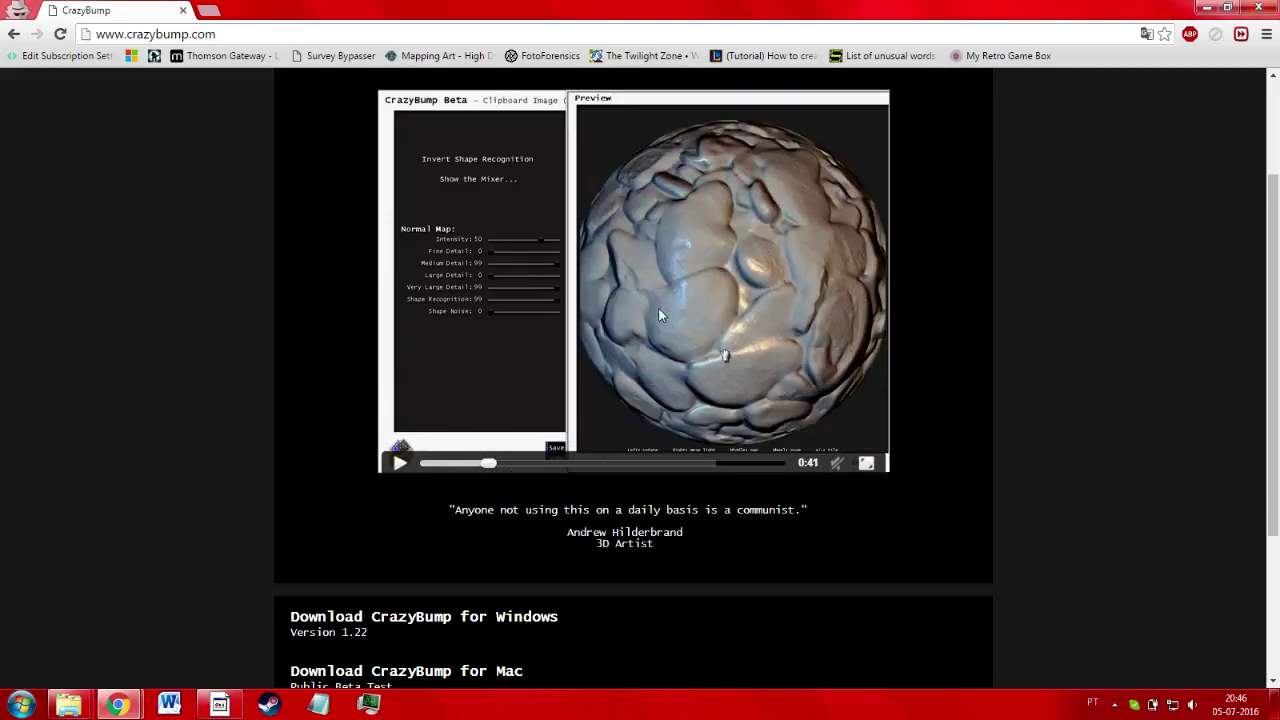
{"action": "left_click_drag", "start_coordinate": [488, 464], "coordinate": [539, 464]}
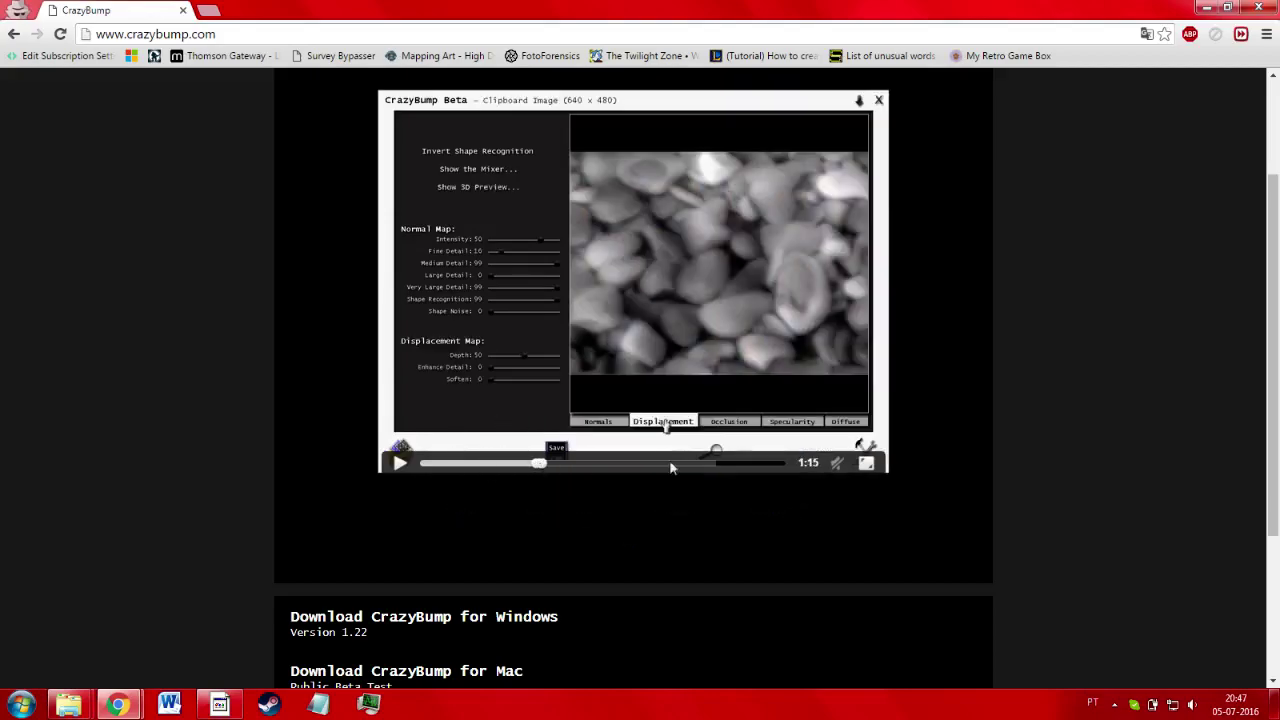
Close this browser window and reopen the CrazyBump website through a crazybump search in the other Chrome window
{"action": "left_click", "coordinate": [1258, 8]}
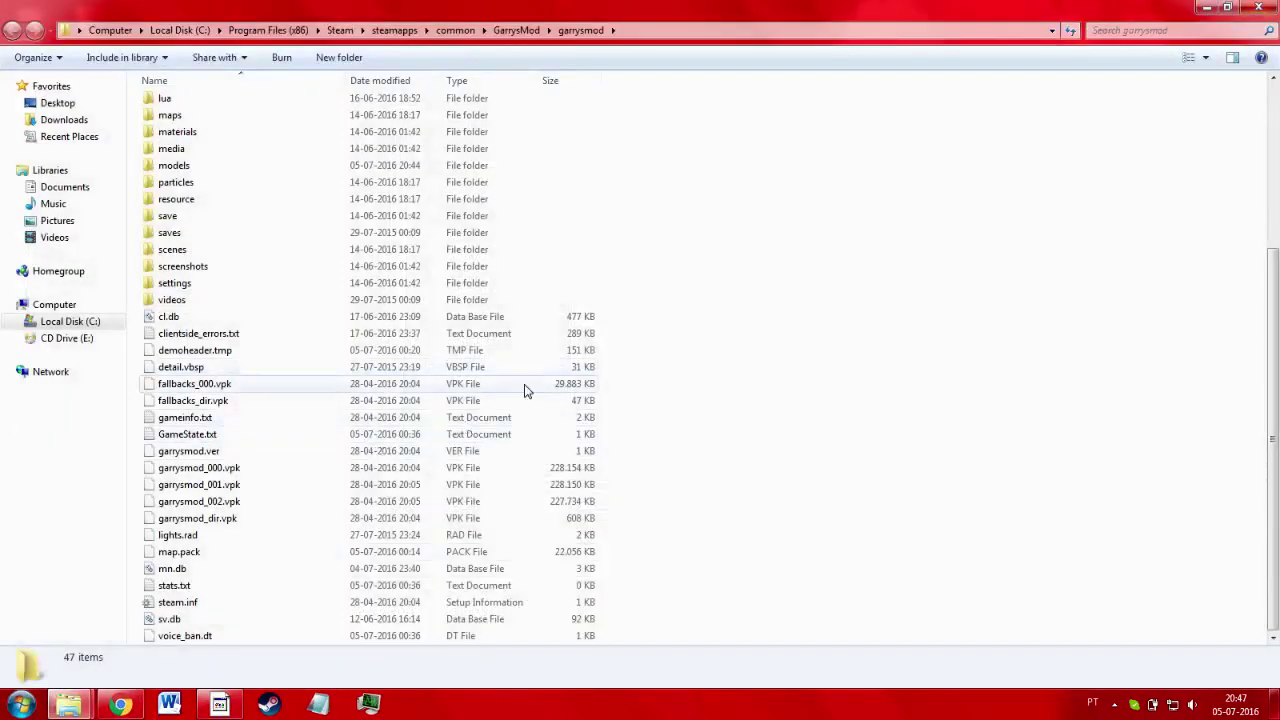
{"action": "left_click", "coordinate": [119, 705]}
{"action": "key", "text": "ctrl+t"}
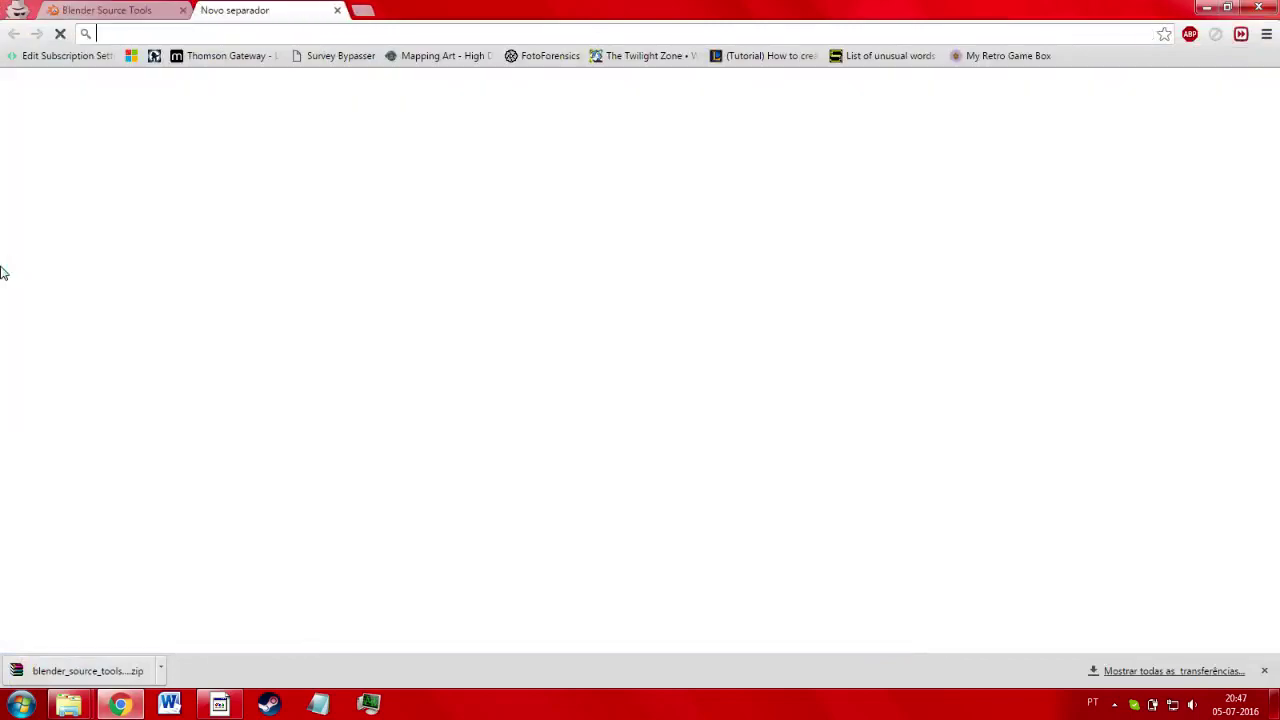
{"action": "type", "text": "crazy"}
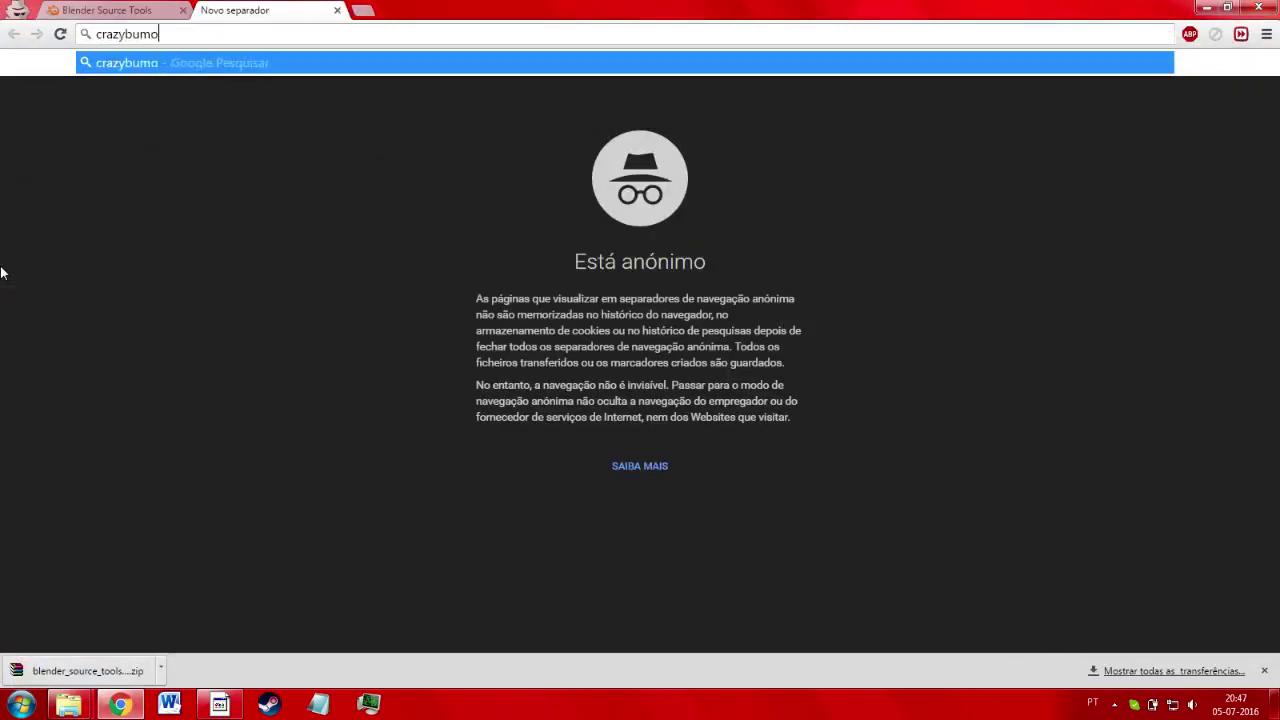
{"action": "type", "text": "bump"}
{"action": "key", "text": "Return"}
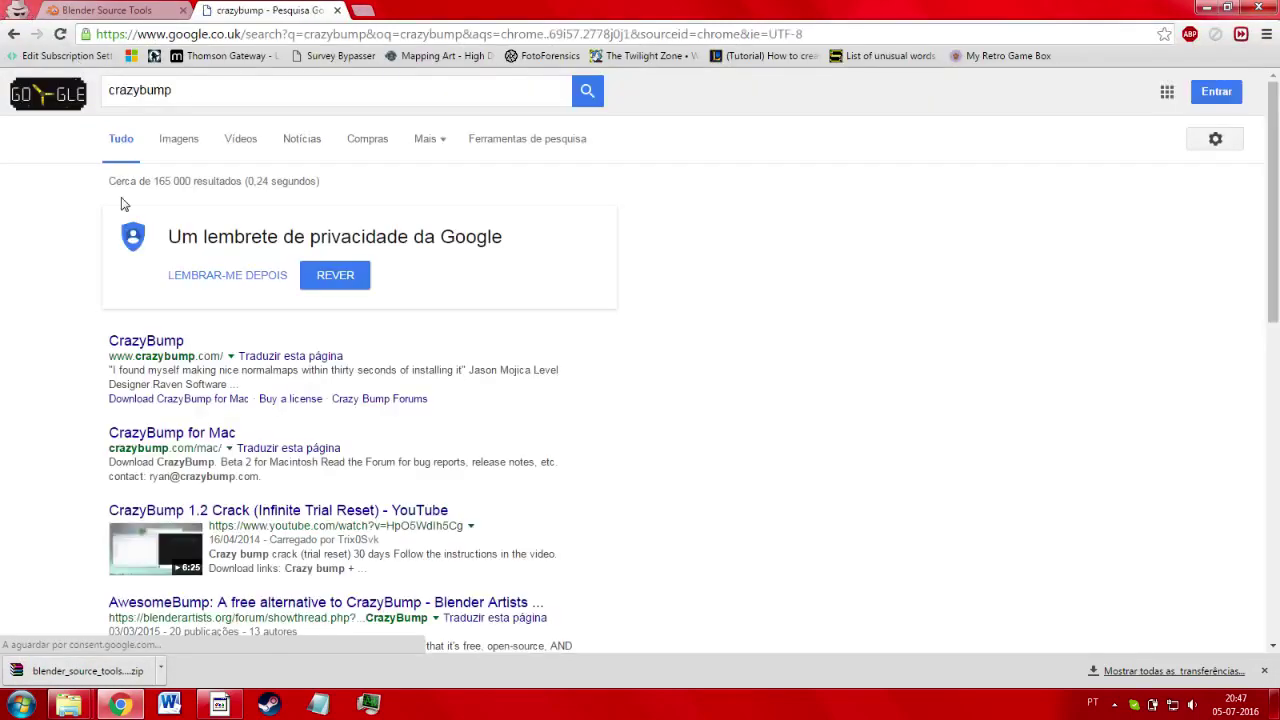
{"action": "left_click", "coordinate": [165, 345]}
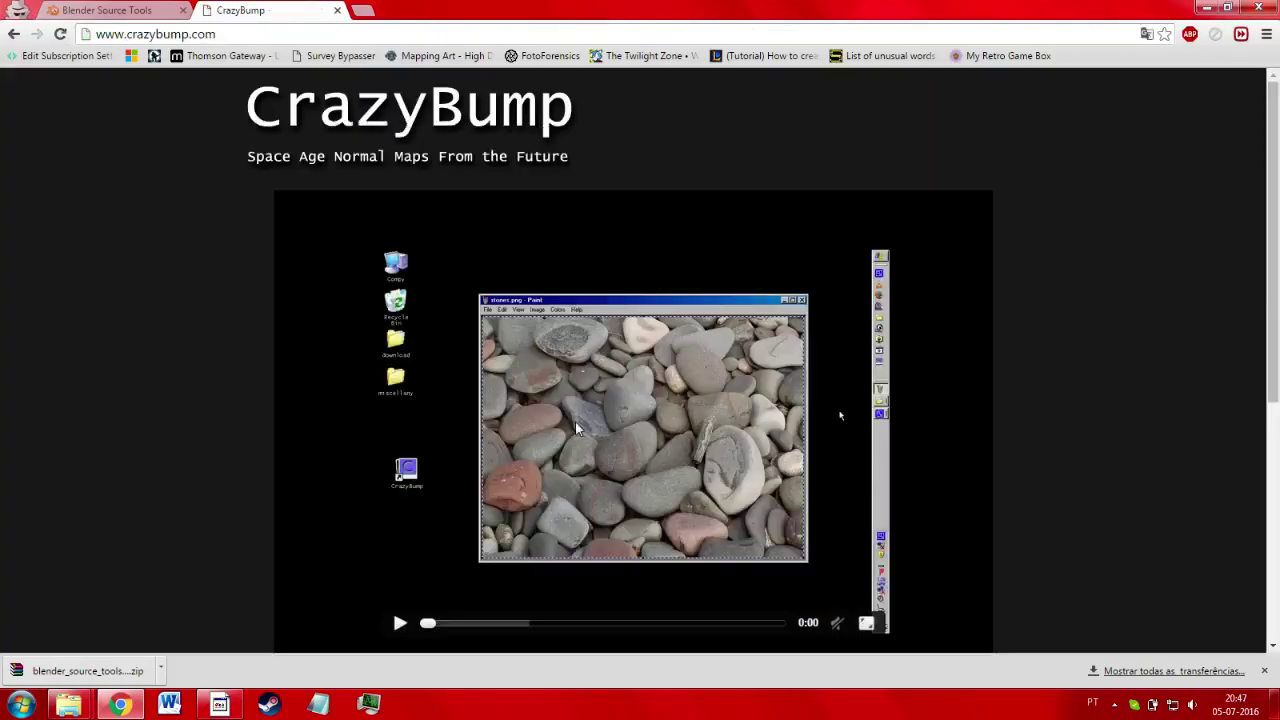
Download CrazyBump for Windows, version 1.22, from the CrazyBump website
{"action": "scroll", "coordinate": [407, 513], "scroll_direction": "down", "scroll_amount": 4}
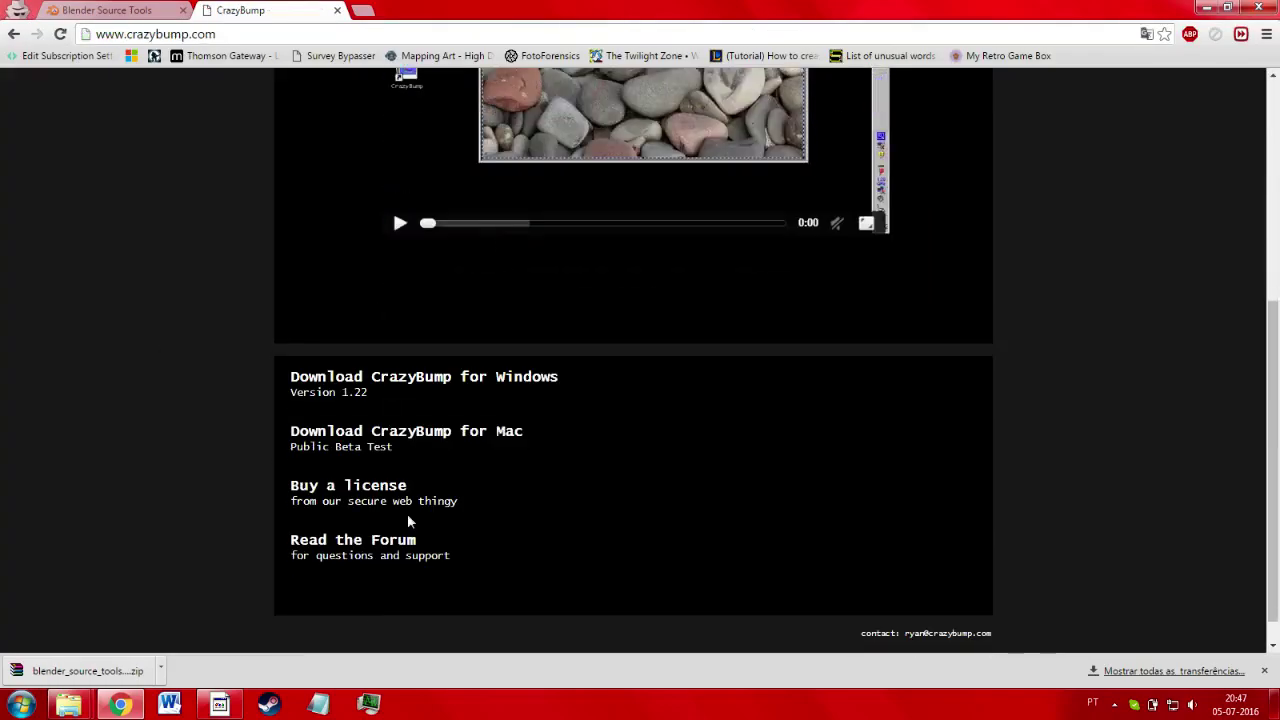
{"action": "left_click", "coordinate": [410, 386]}
{"action": "scroll", "coordinate": [593, 198], "scroll_direction": "up", "scroll_amount": 3}
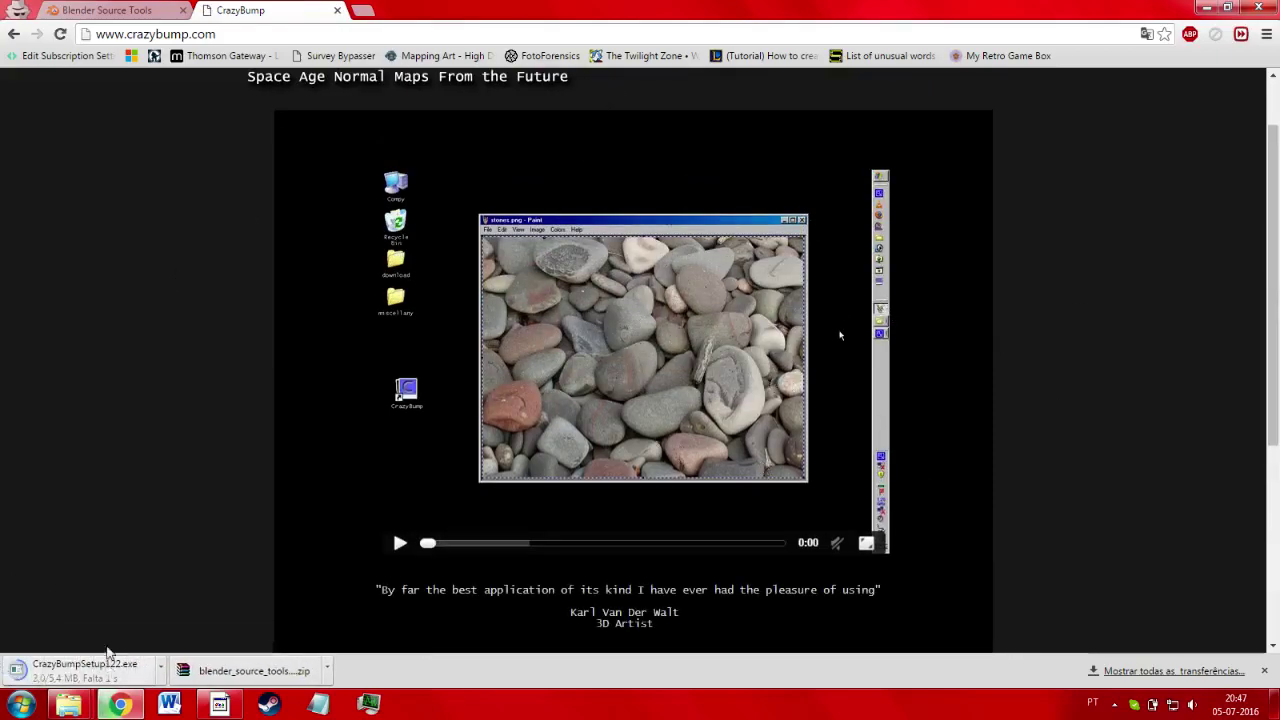
Open a spare browser tab, and check the license options on CrazyBump's purchase page
{"action": "left_click", "coordinate": [362, 10]}
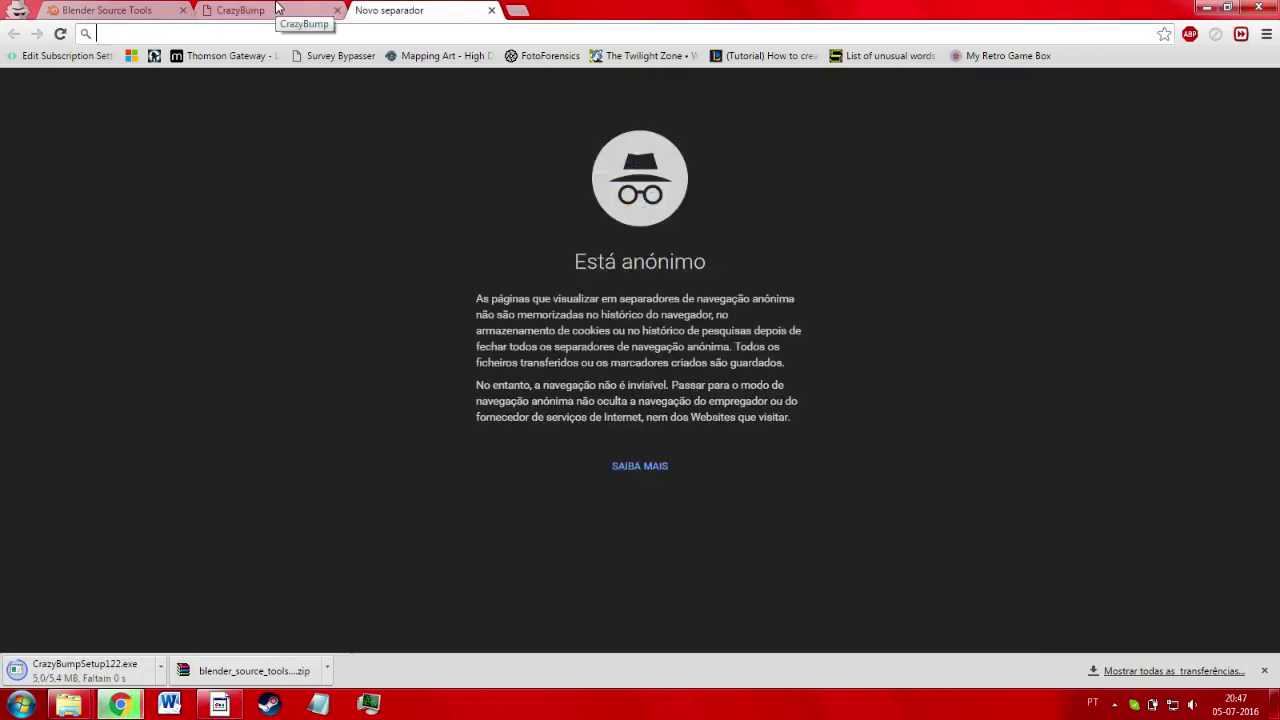
{"action": "type", "text": "bump"}
{"action": "left_click", "coordinate": [278, 8]}
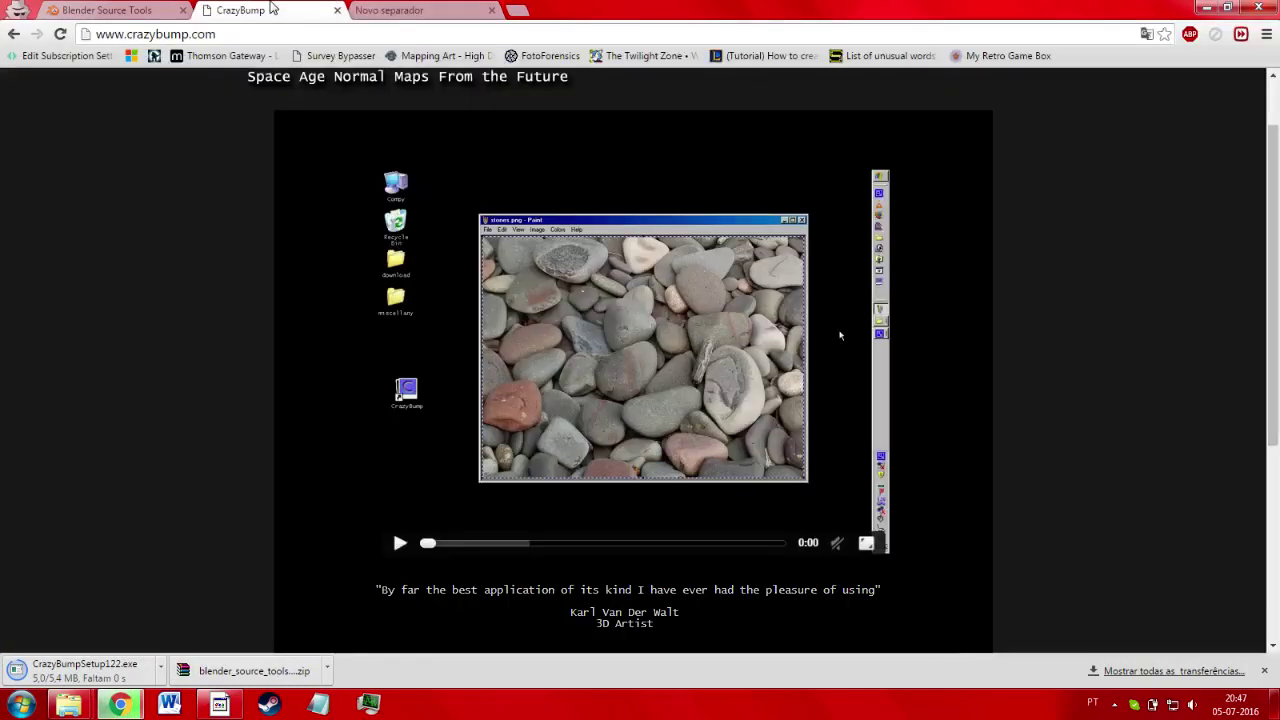
{"action": "scroll", "coordinate": [471, 186], "scroll_direction": "up", "scroll_amount": 1}
{"action": "scroll", "coordinate": [471, 251], "scroll_direction": "down", "scroll_amount": 4}
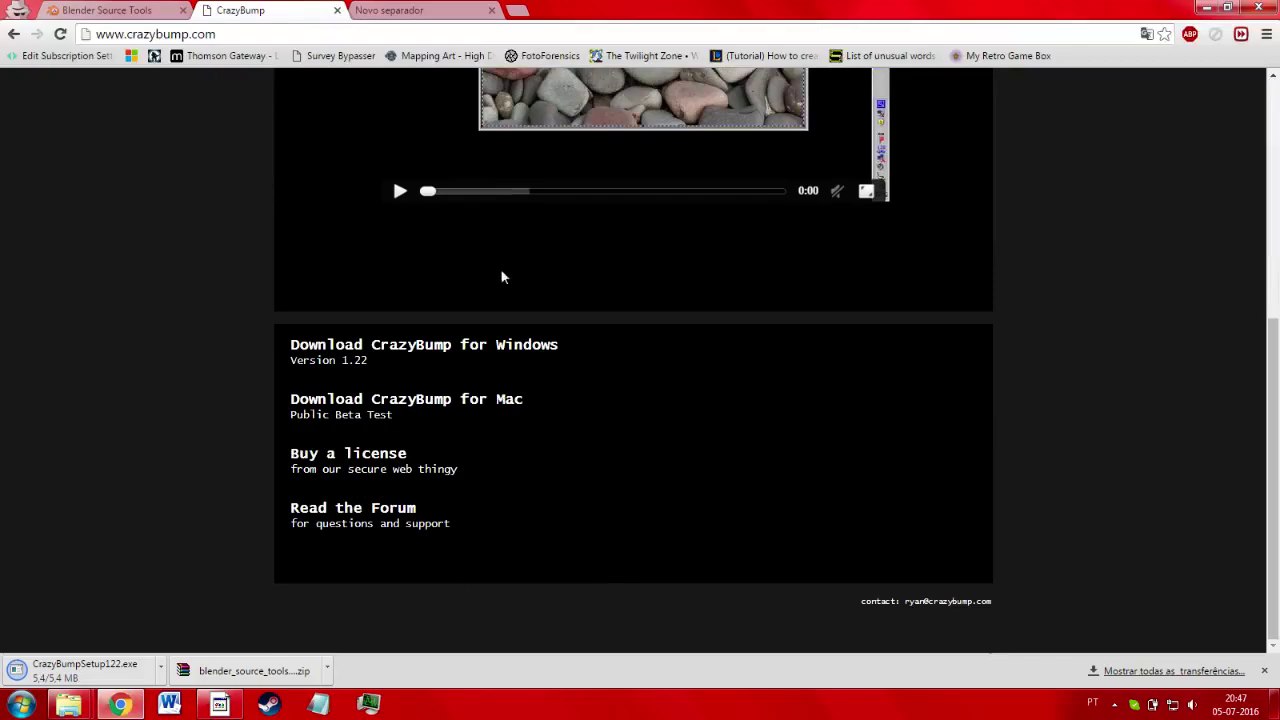
{"action": "left_click", "coordinate": [348, 455]}
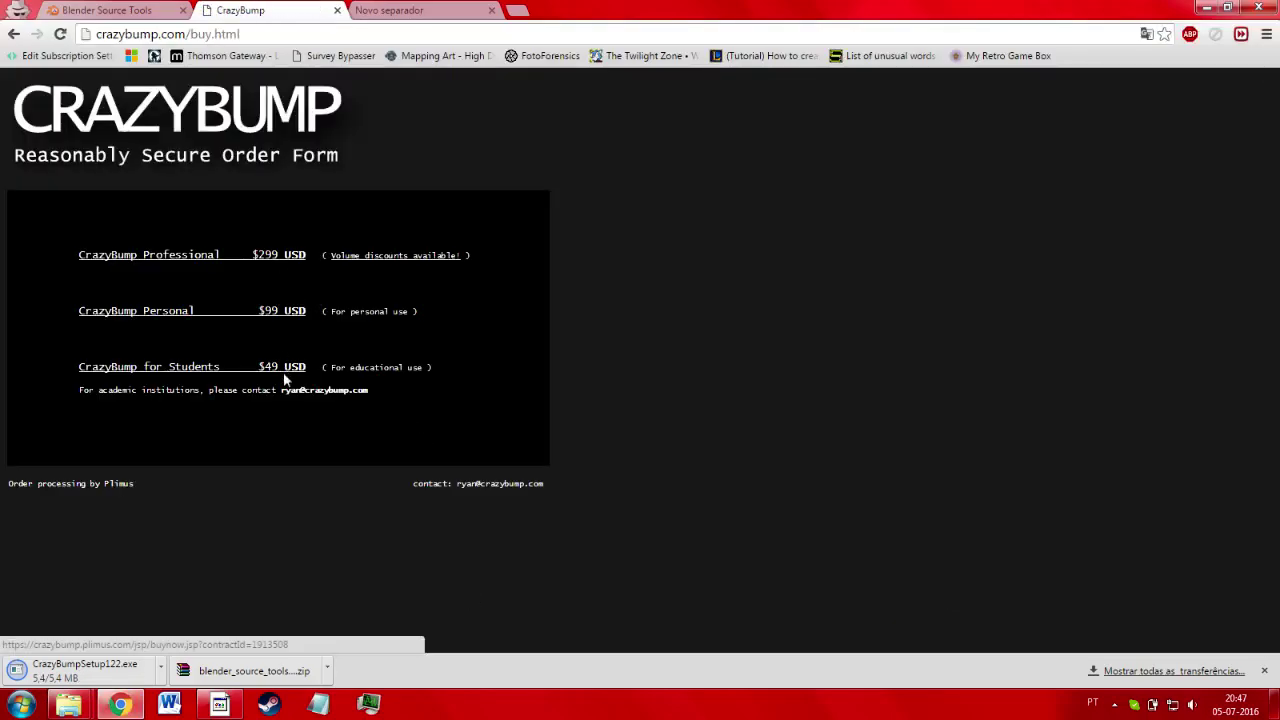
Clear the text in the spare tab's address bar and search Google for crazybump trial reset
{"action": "left_click", "coordinate": [381, 9]}
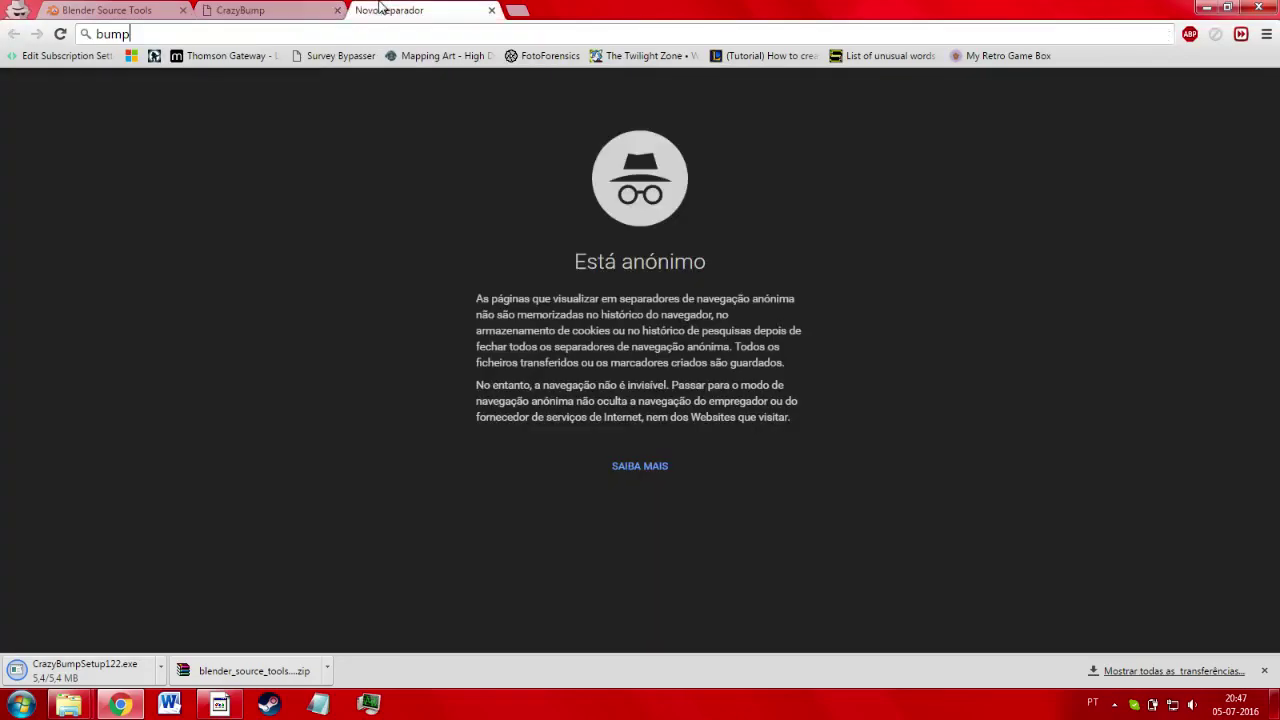
{"action": "key", "text": "BackSpace"}
{"action": "key", "text": "BackSpace"}
{"action": "key", "text": "BackSpace"}
{"action": "key", "text": "BackSpace"}
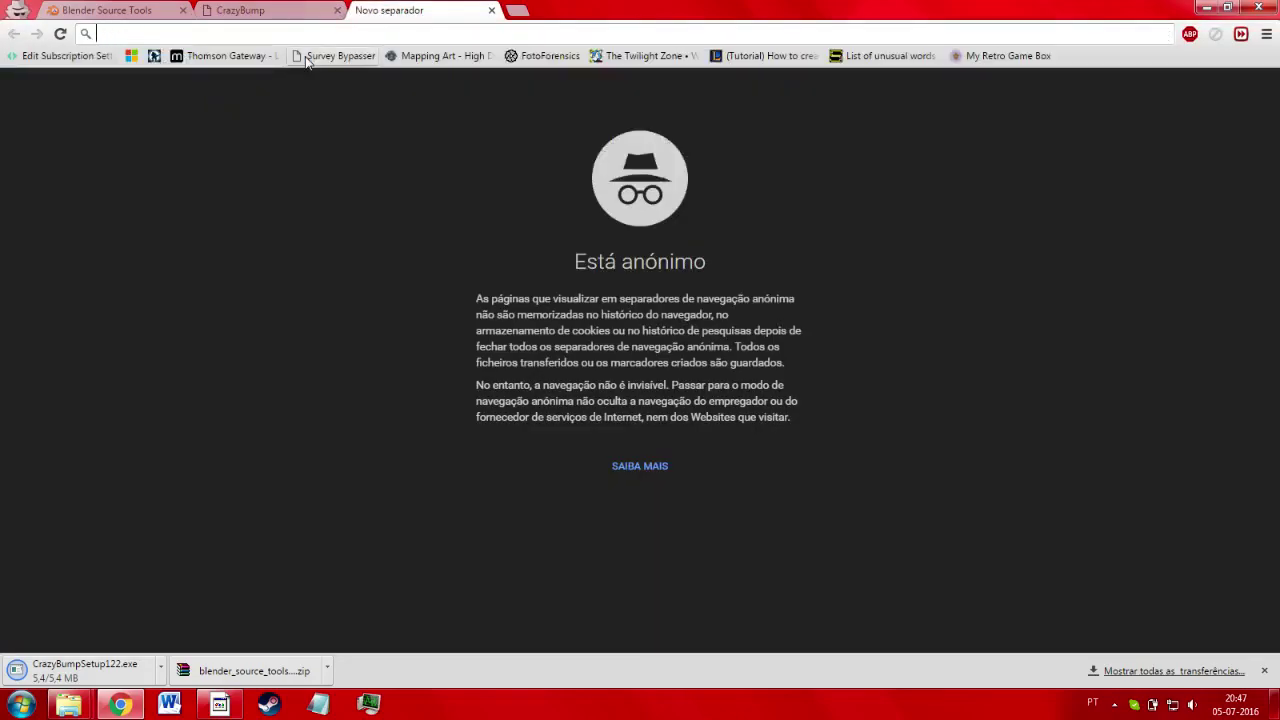
{"action": "type", "text": "bump"}
{"action": "key", "text": "BackSpace"}
{"action": "key", "text": "BackSpace"}
{"action": "key", "text": "BackSpace"}
{"action": "key", "text": "BackSpace"}
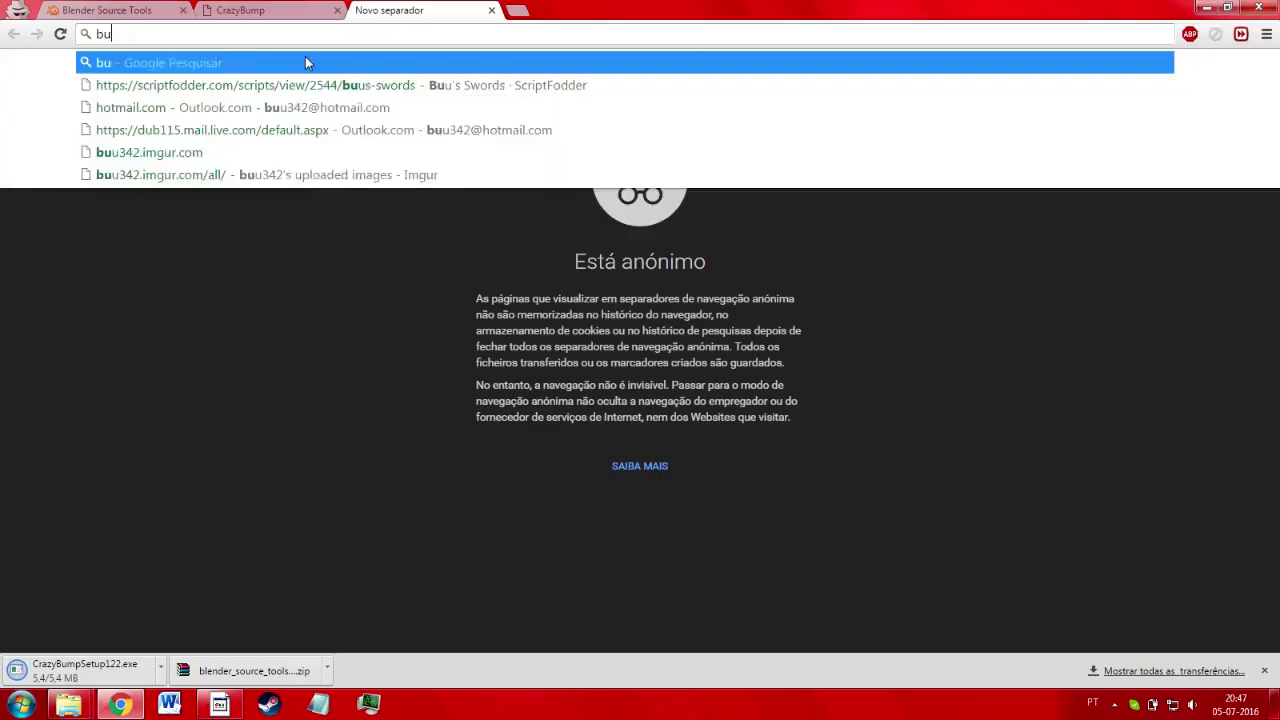
{"action": "type", "text": "crazybump t"}
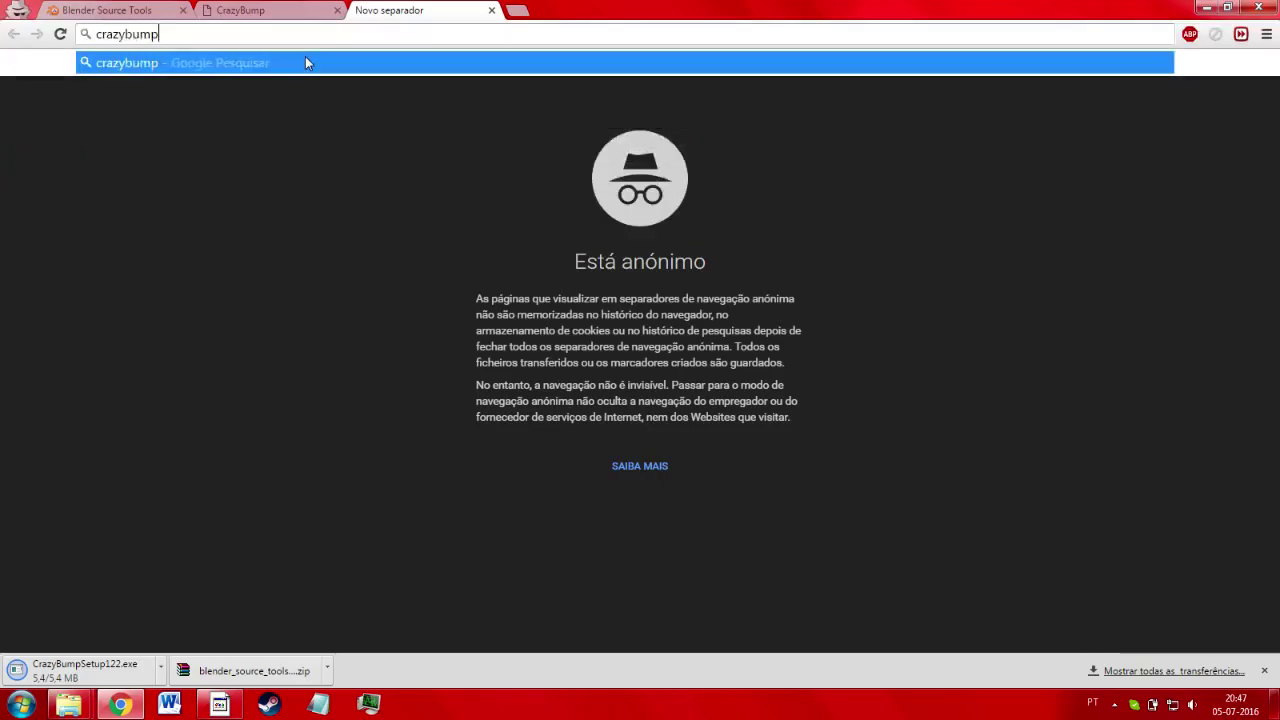
{"action": "type", "text": "rial"}
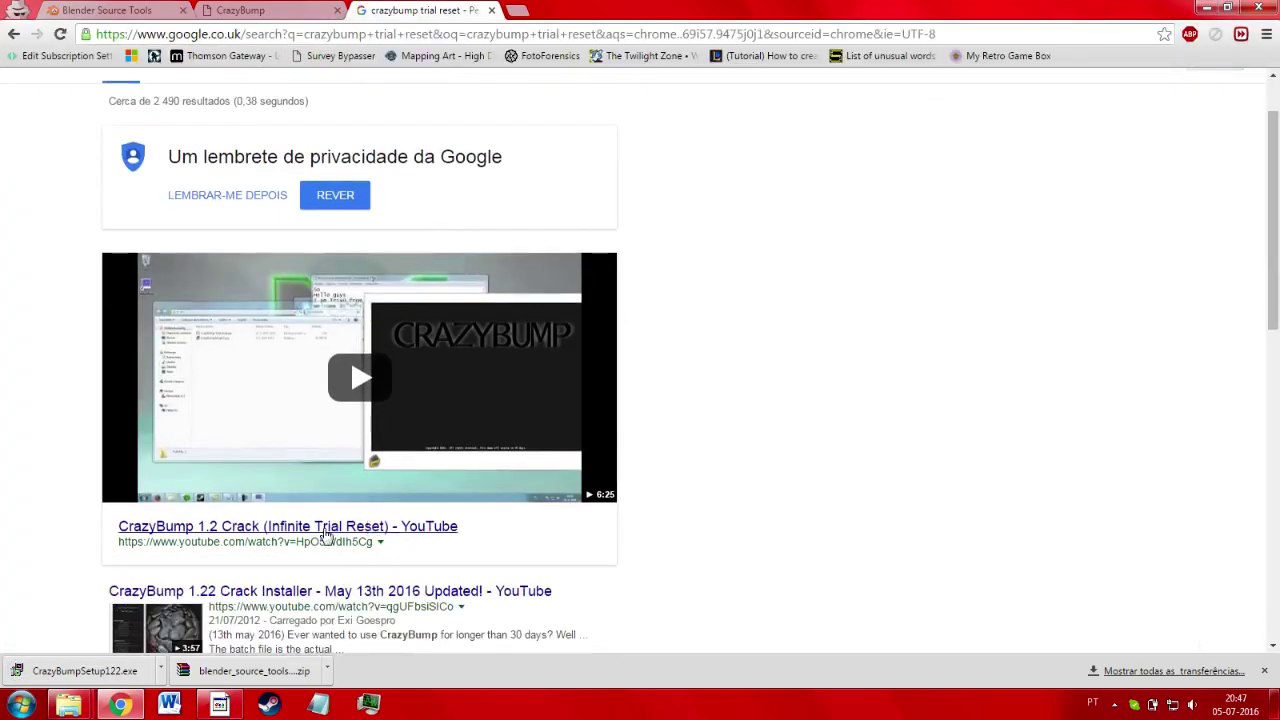
Look through the Google results for crazybump trial reset, down to the KEYGENS.PRO entry
{"action": "scroll", "coordinate": [325, 535], "scroll_direction": "down", "scroll_amount": 1}
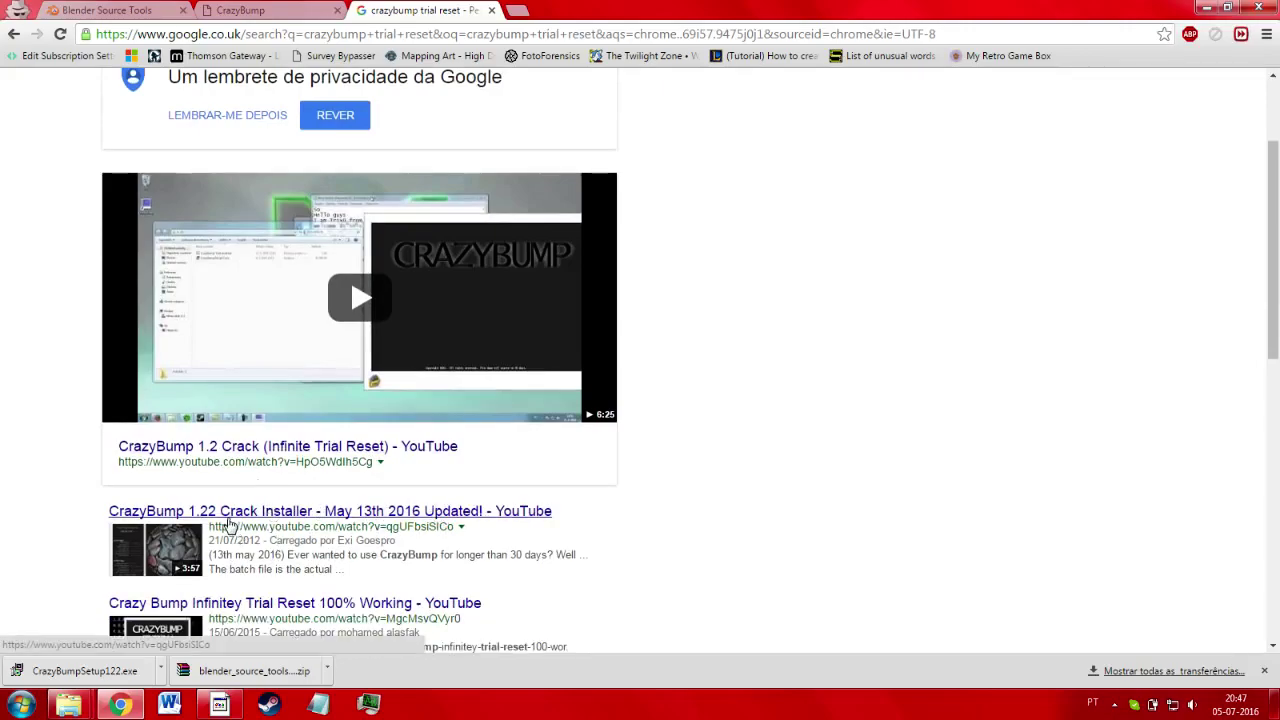
{"action": "scroll", "coordinate": [229, 524], "scroll_direction": "down", "scroll_amount": 1}
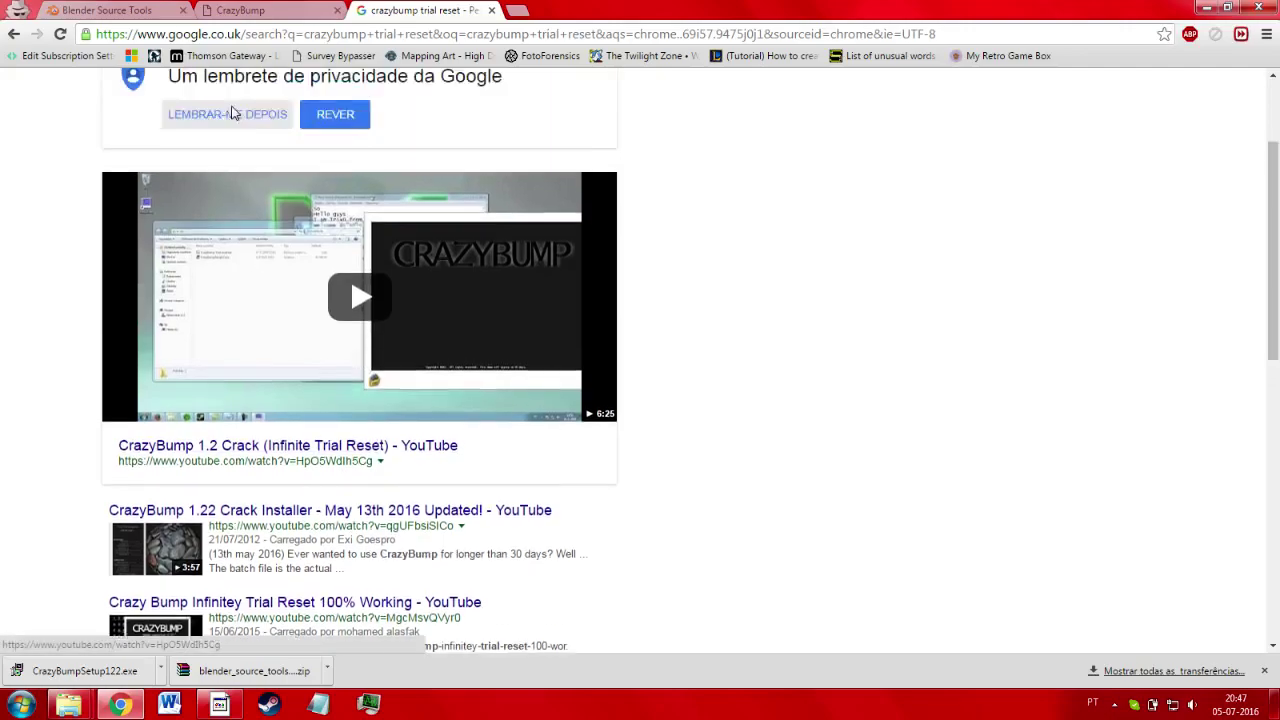
{"action": "scroll", "coordinate": [255, 120], "scroll_direction": "up", "scroll_amount": 1}
{"action": "scroll", "coordinate": [445, 306], "scroll_direction": "down", "scroll_amount": 6}
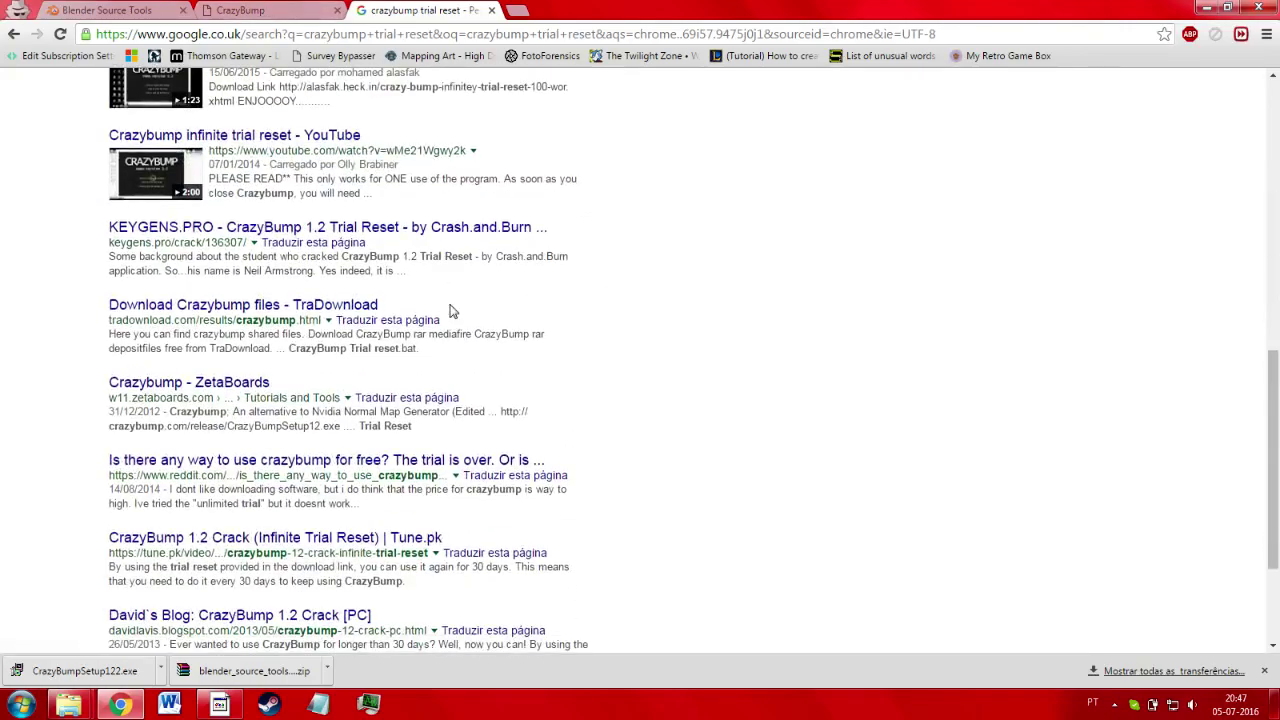
{"action": "scroll", "coordinate": [400, 306], "scroll_direction": "up", "scroll_amount": 1}
{"action": "left_click_drag", "start_coordinate": [89, 305], "coordinate": [216, 307]}
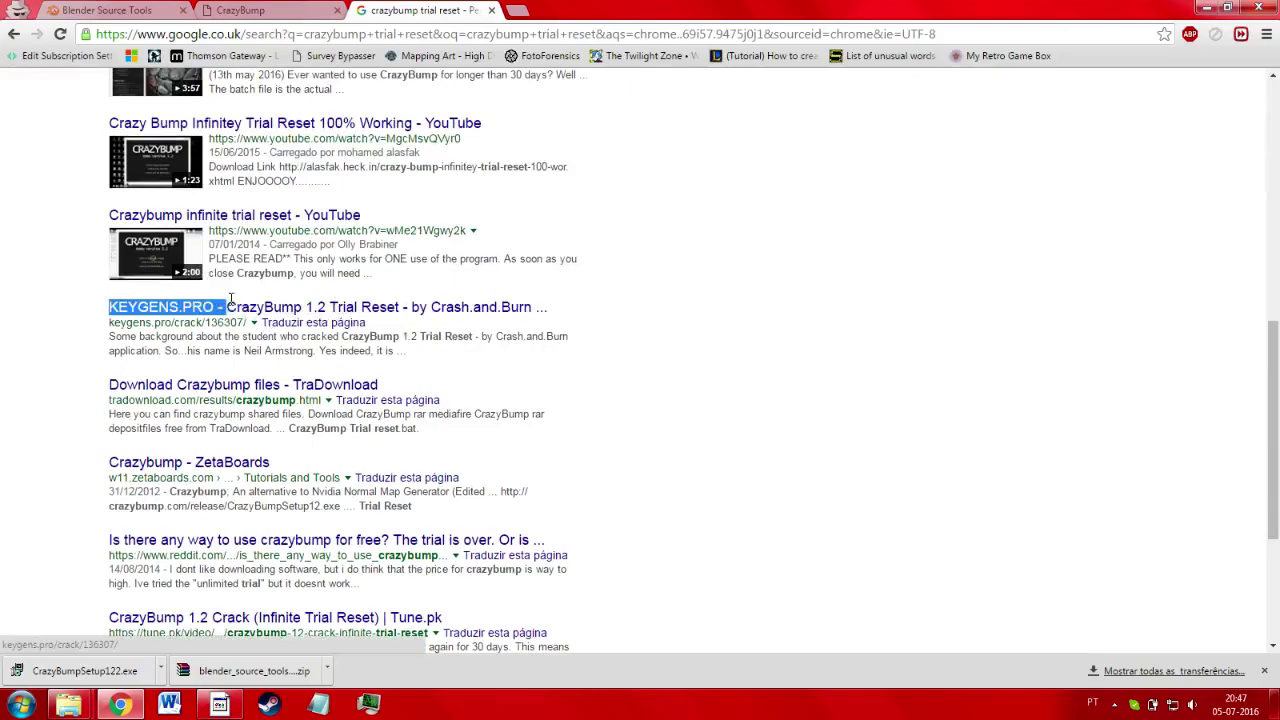
Run the downloaded CrazyBumpSetup122.exe, accept its license agreement and install CrazyBump to C:\Program Files (x86)\Crazybump
{"action": "left_click", "coordinate": [80, 670]}
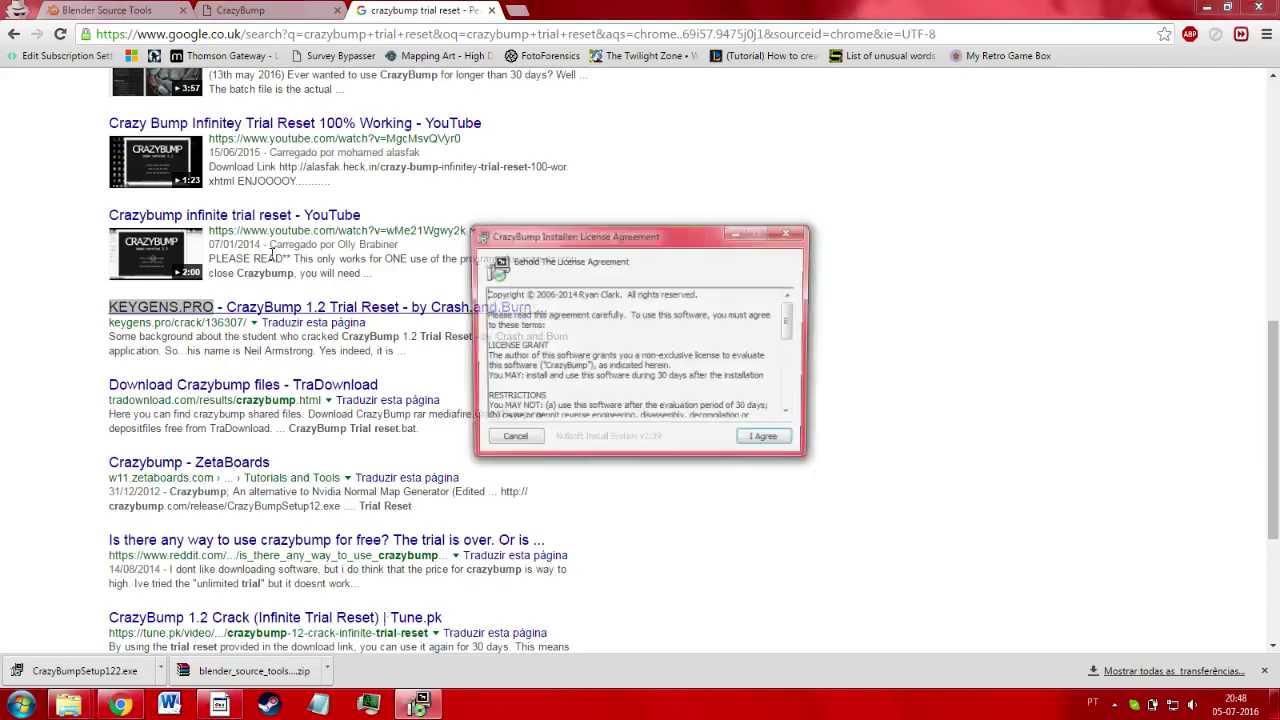
{"action": "left_click", "coordinate": [772, 440]}
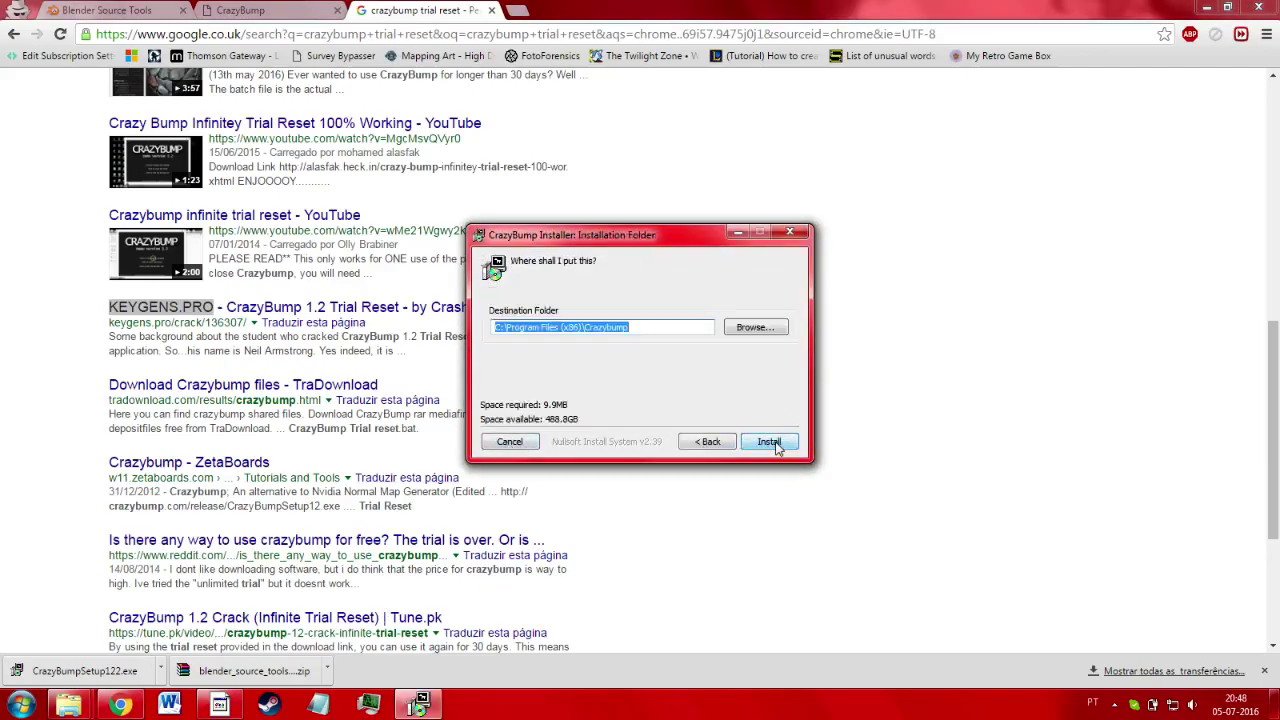
{"action": "left_click", "coordinate": [770, 442]}
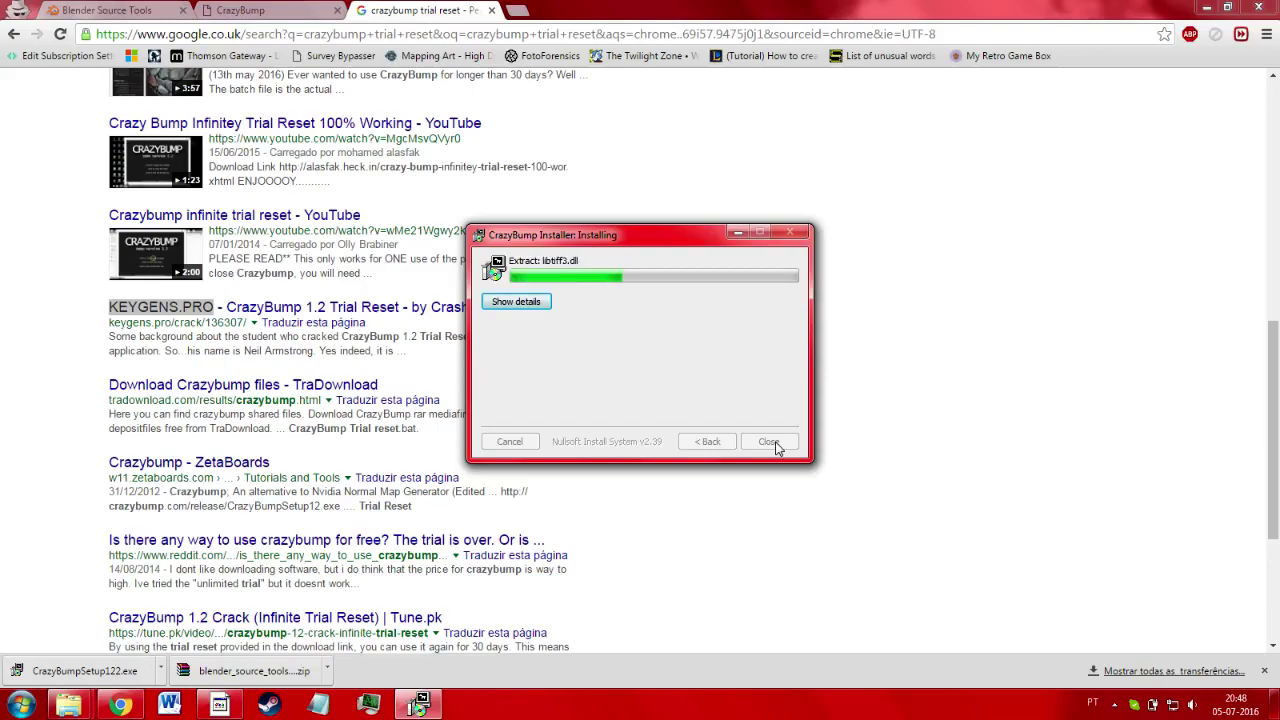
{"action": "left_click", "coordinate": [770, 442]}
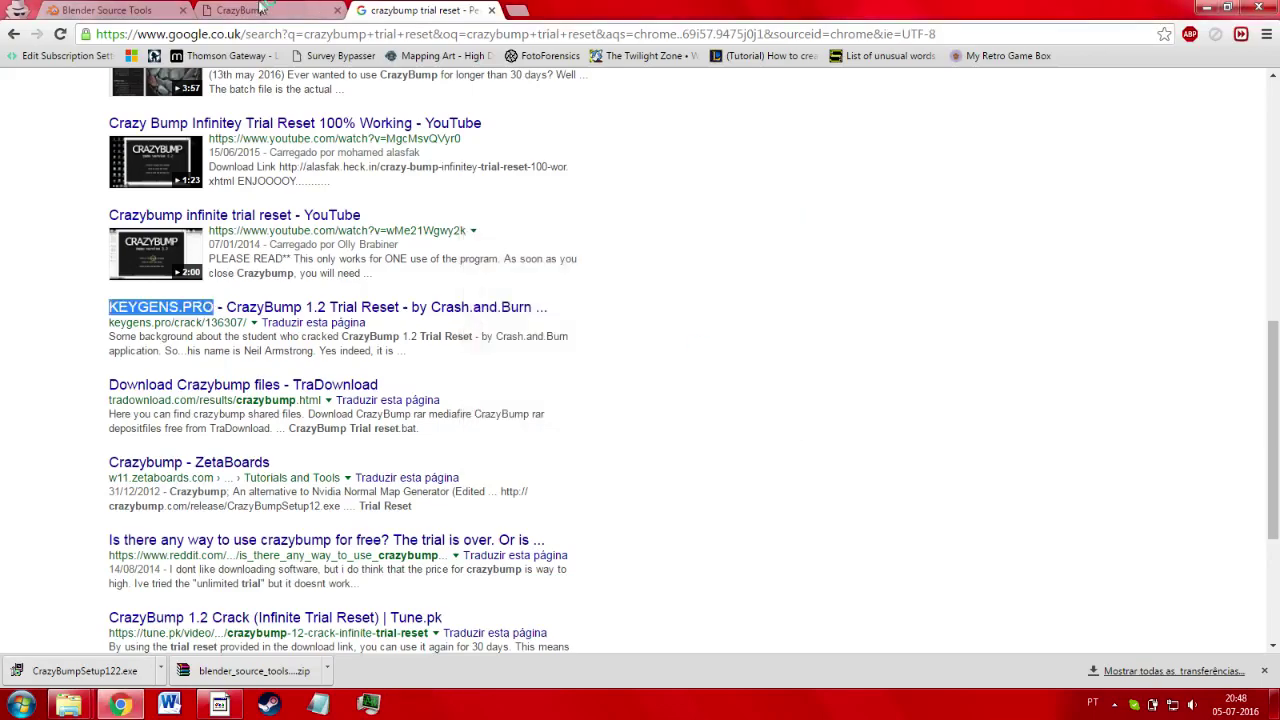
{"action": "left_click", "coordinate": [838, 257]}
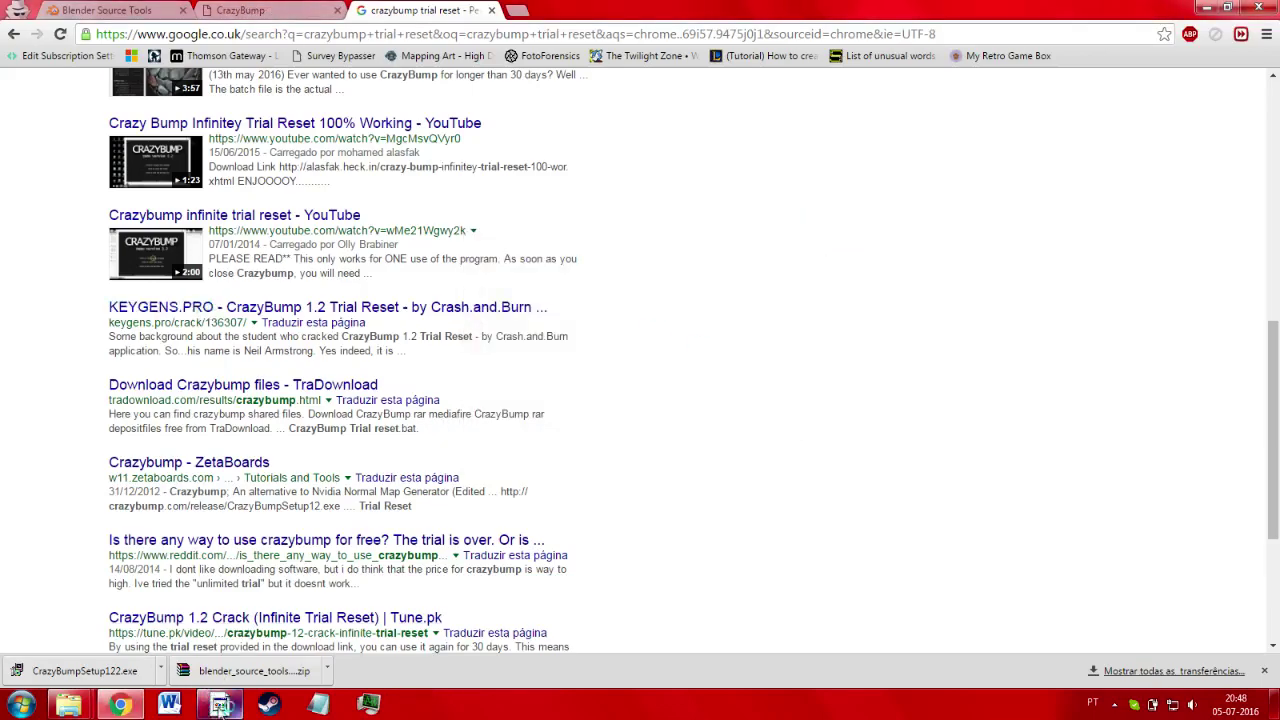